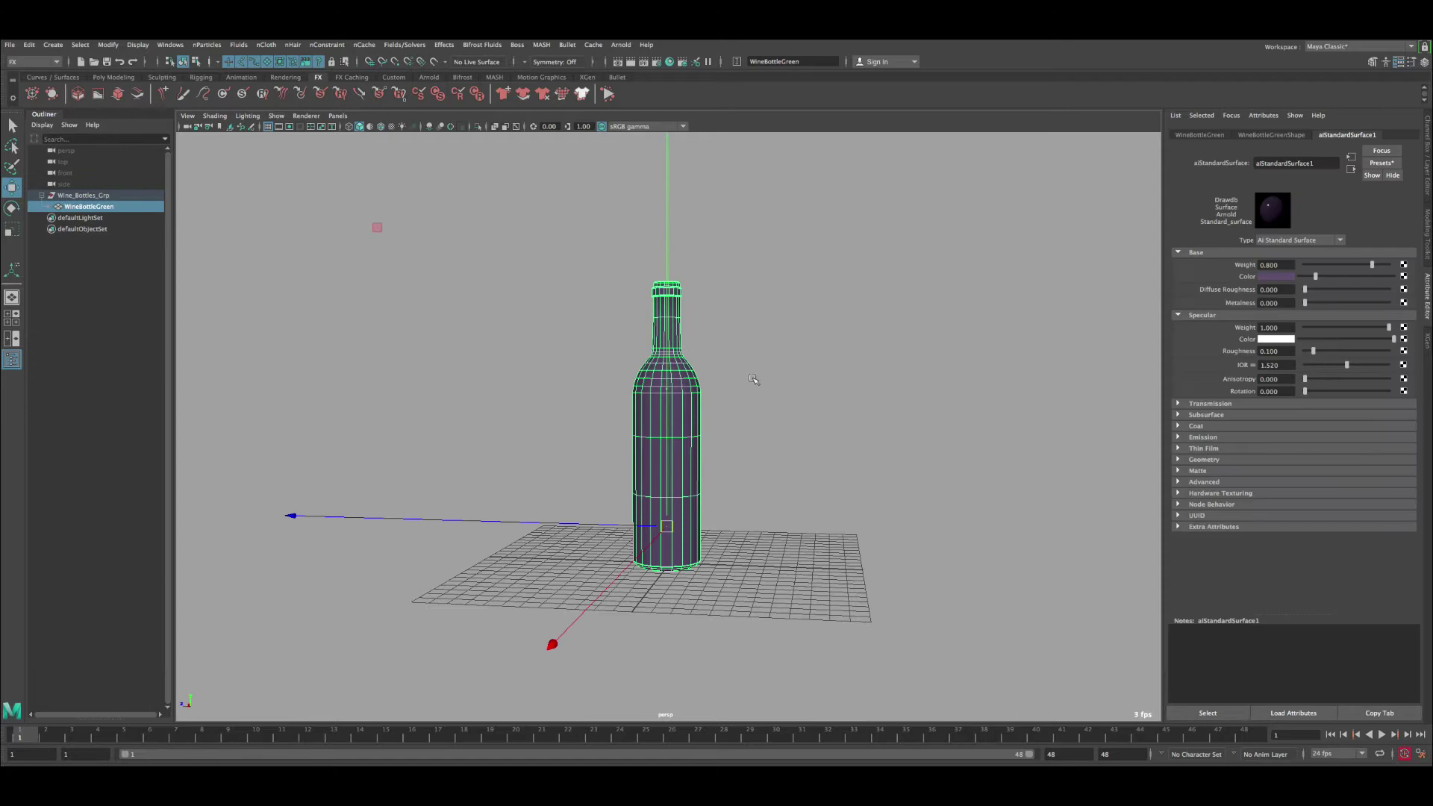
Step: Orbit and zoom around the wine bottle to inspect it closely
alt+drag(750, 381, 759, 384)
key(q)
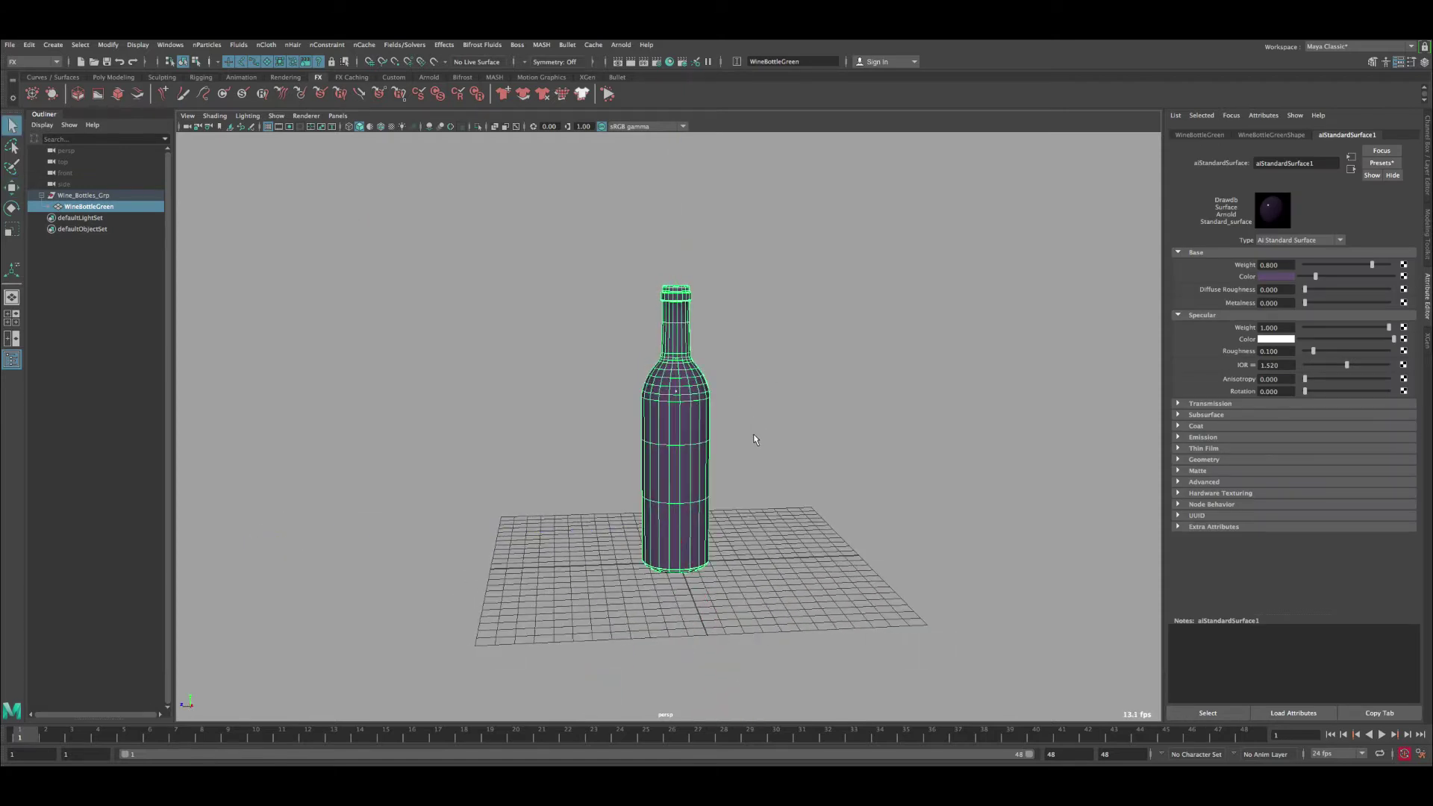
alt+right_drag(701, 485, 771, 537)
alt+drag(771, 537, 757, 545)
alt+right_drag(757, 545, 661, 488)
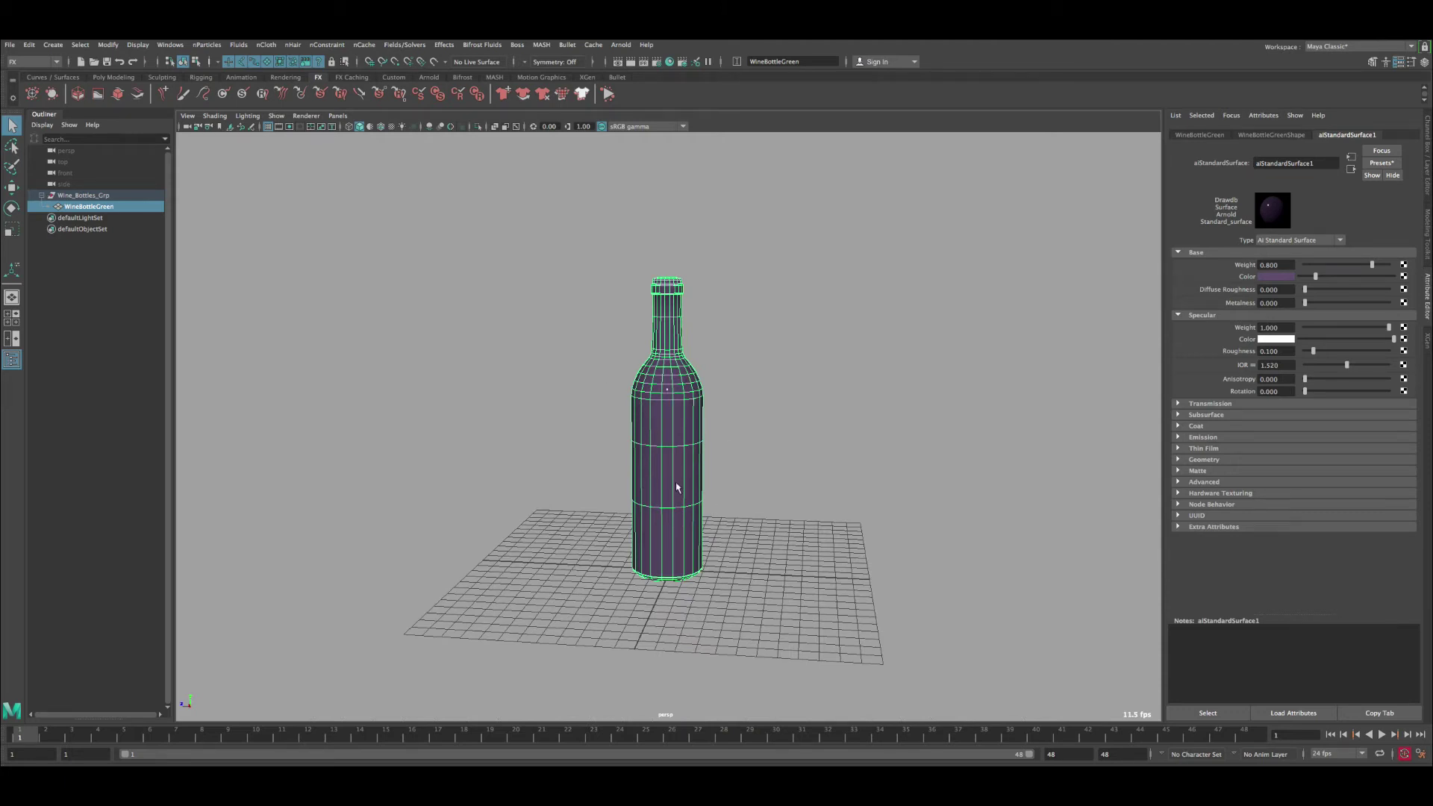
alt+drag(674, 511, 661, 442)
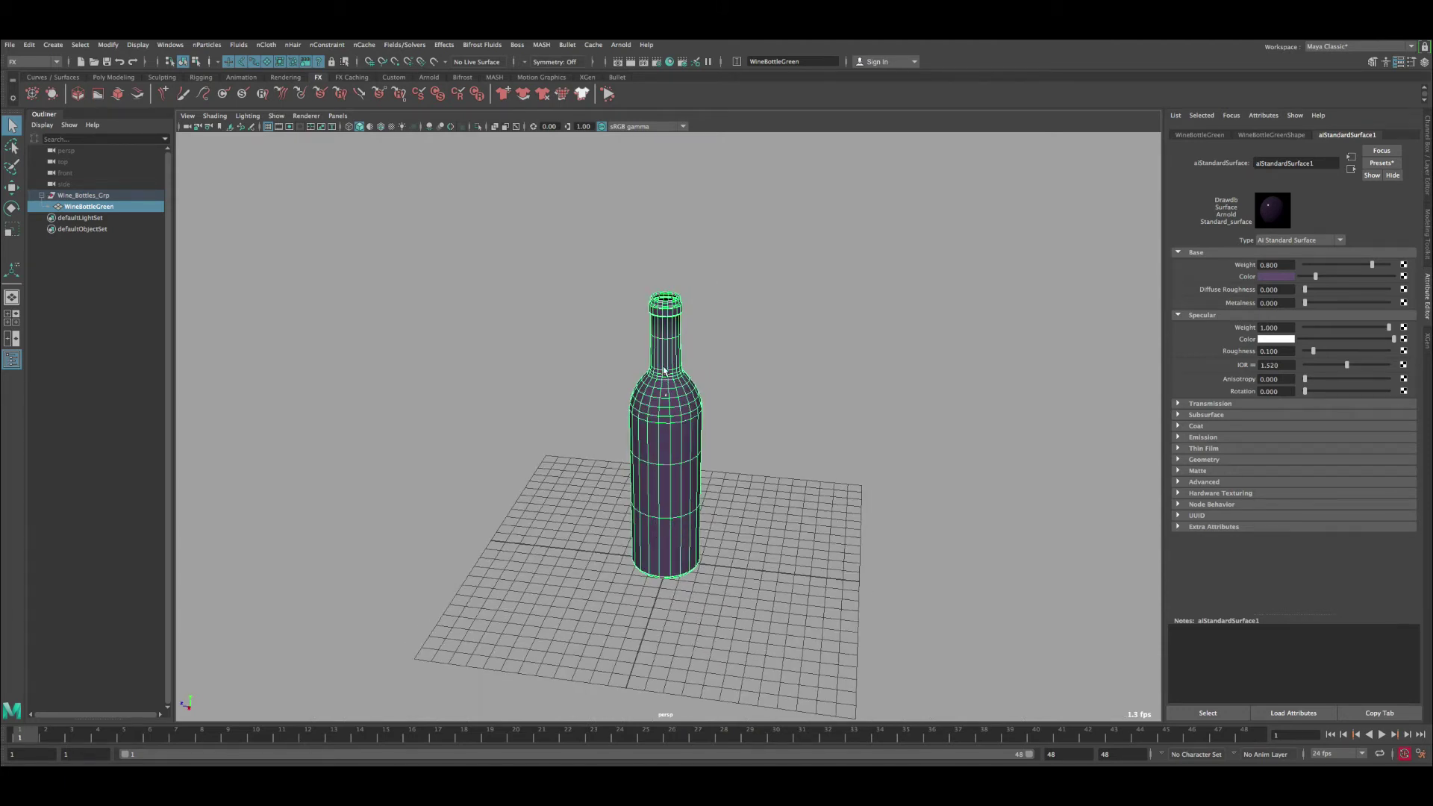
alt+right_drag(655, 344, 742, 519)
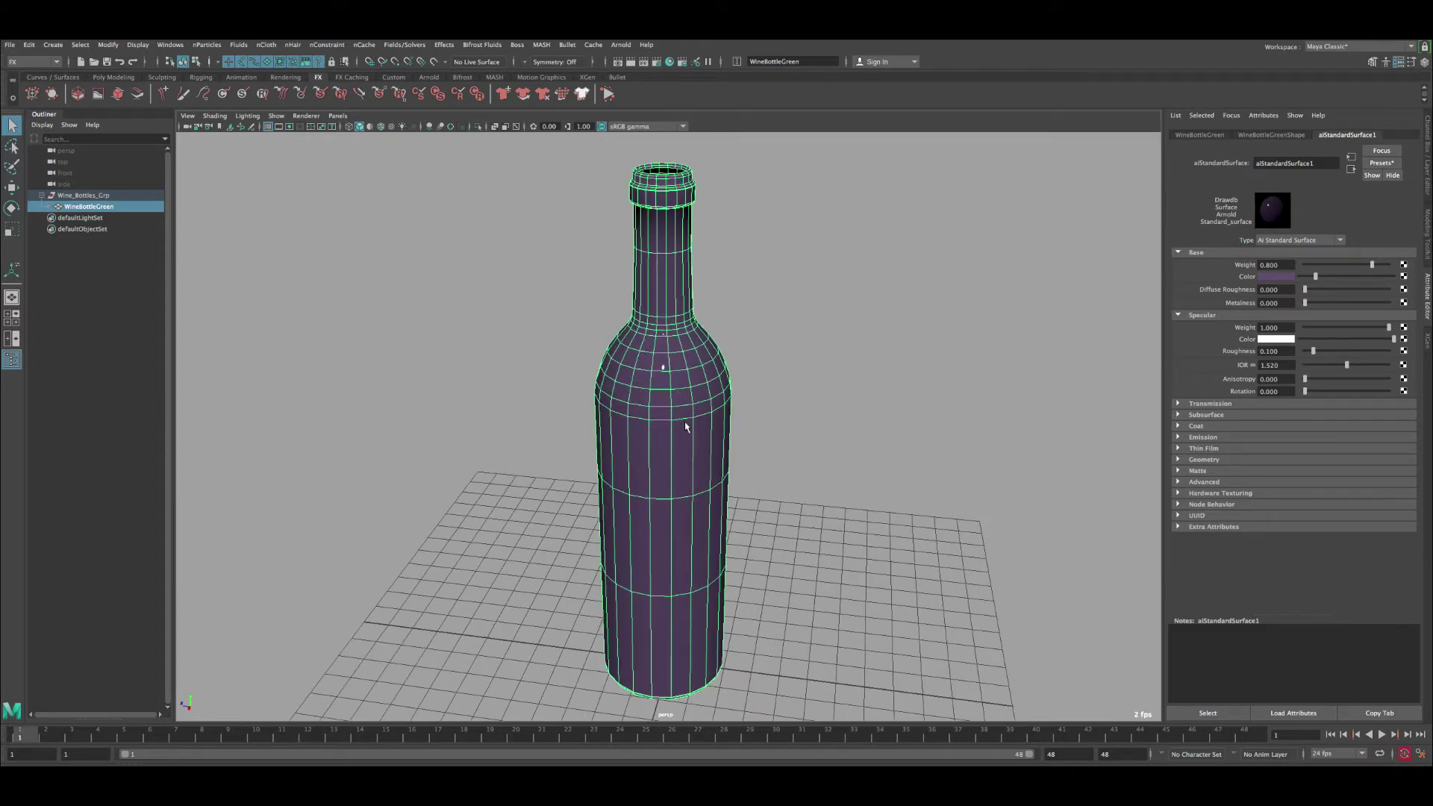
Step: Pick a face on the bottle's upper body, then return to object selection
right_drag(671, 379, 670, 409)
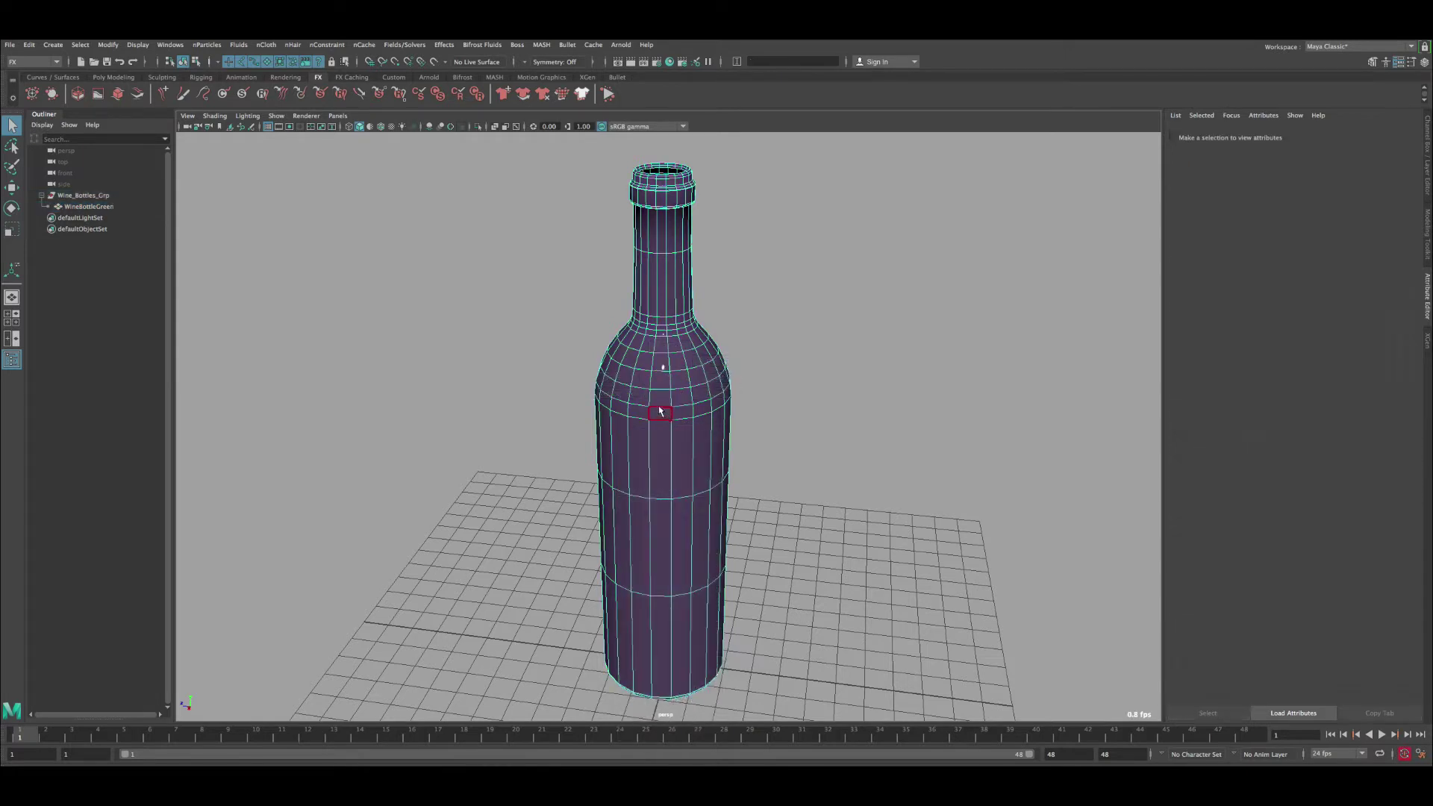
click(656, 415)
alt+drag(647, 414, 682, 346)
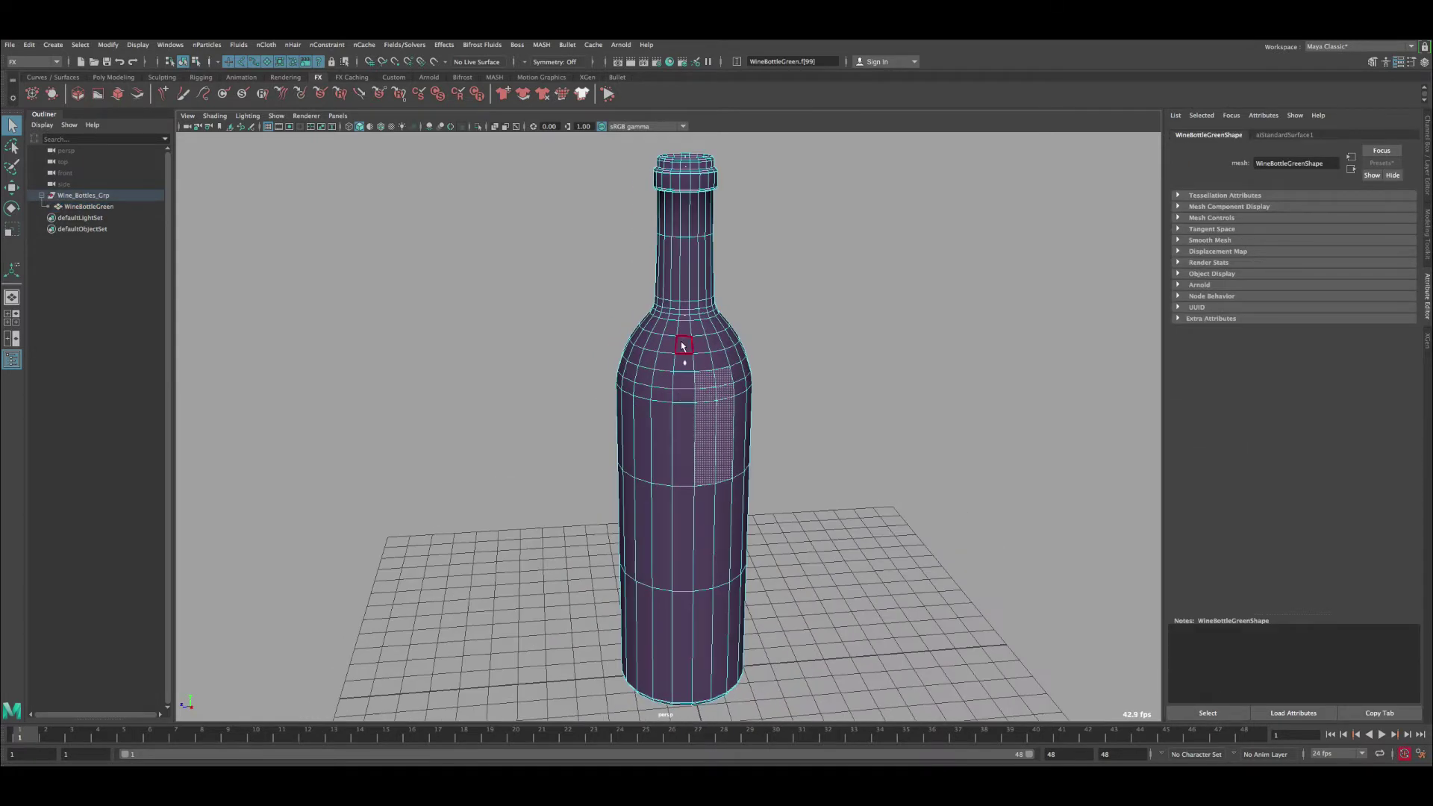
right_drag(687, 352, 721, 331)
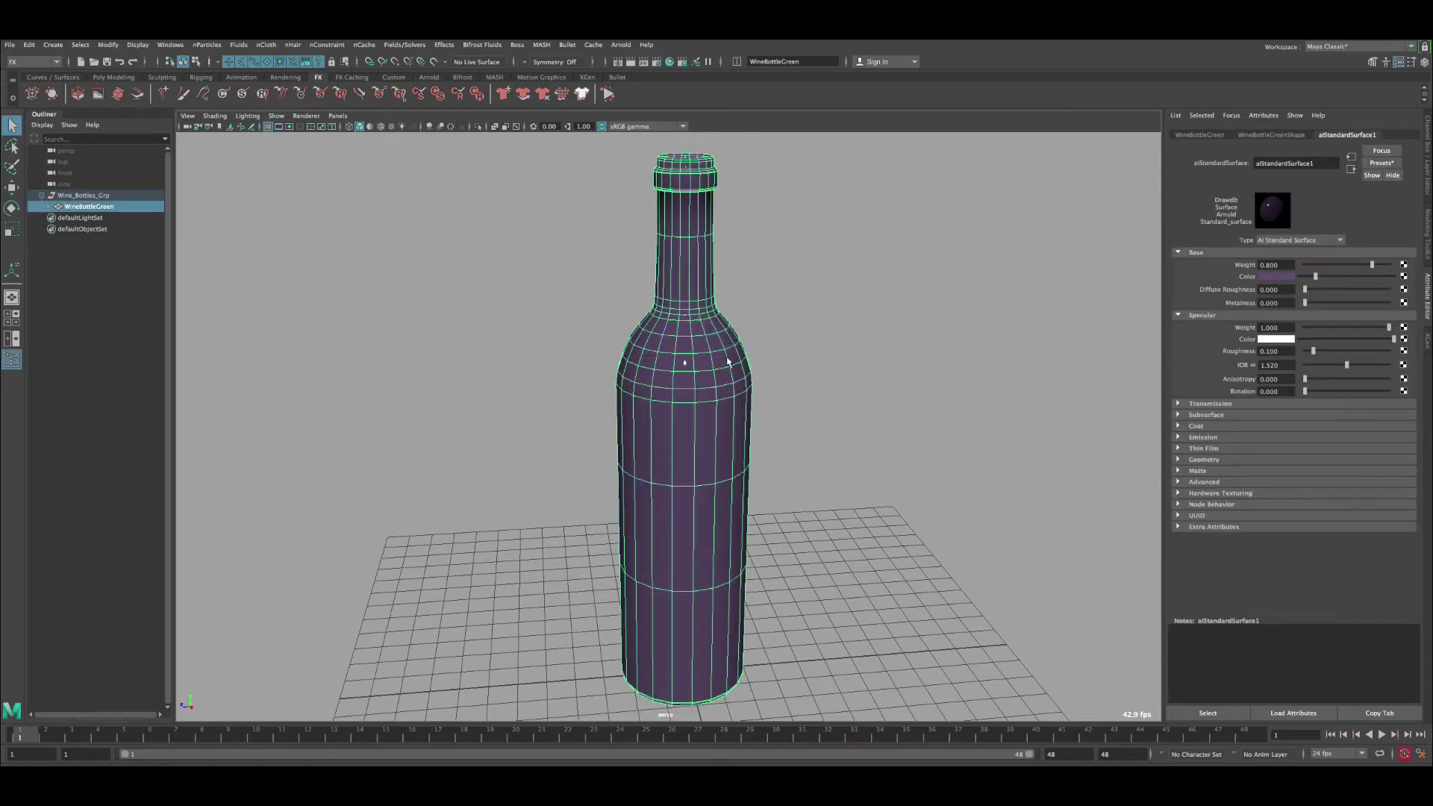
Step: Reselect the bottle and show its transform channels in the Channel Box
click(836, 443)
click(687, 381)
key(ctrl+a)
alt+right_drag(685, 342, 489, 282)
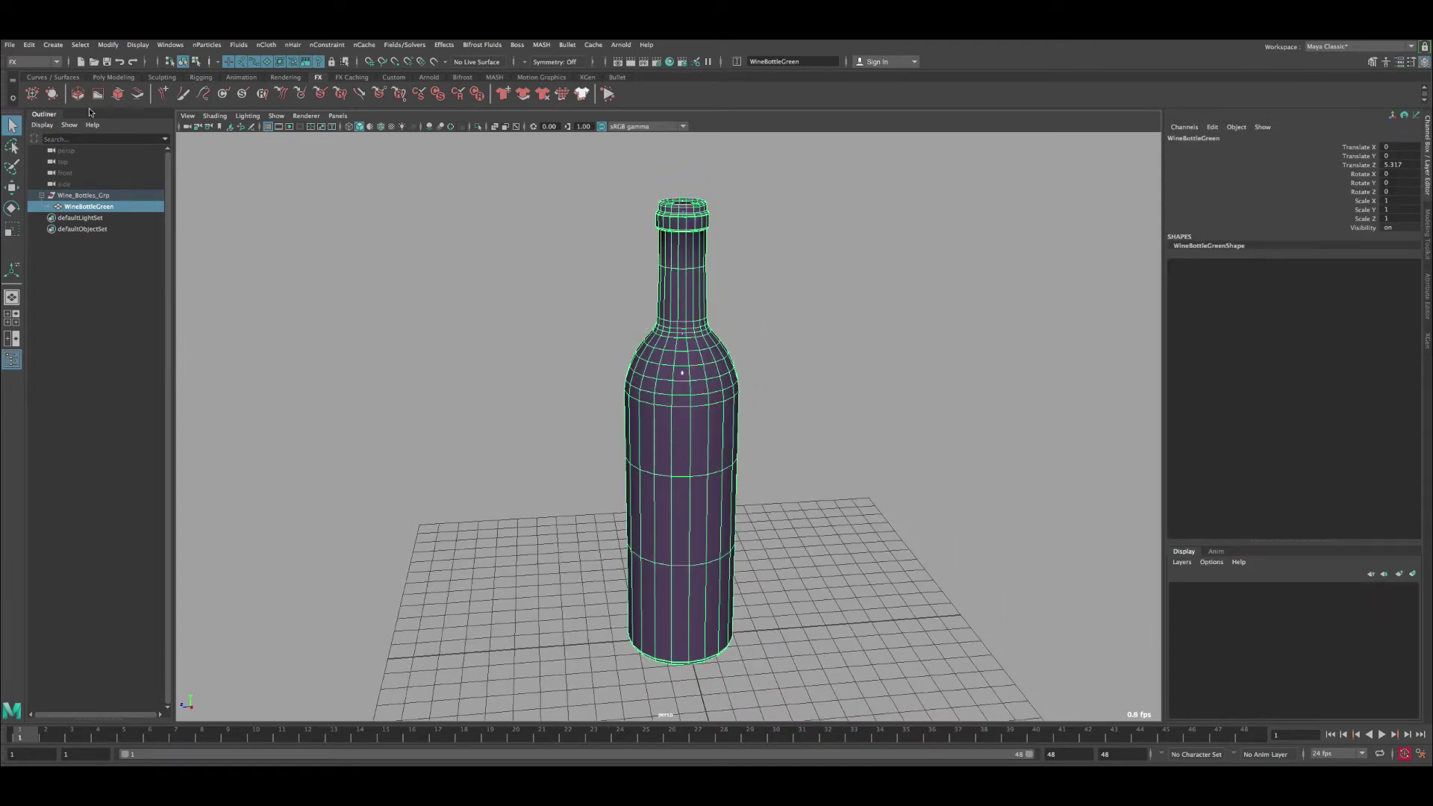
Step: Switch to the FX menu set and bring up the Effects menu
click(33, 62)
click(26, 104)
click(446, 45)
click(446, 45)
click(445, 45)
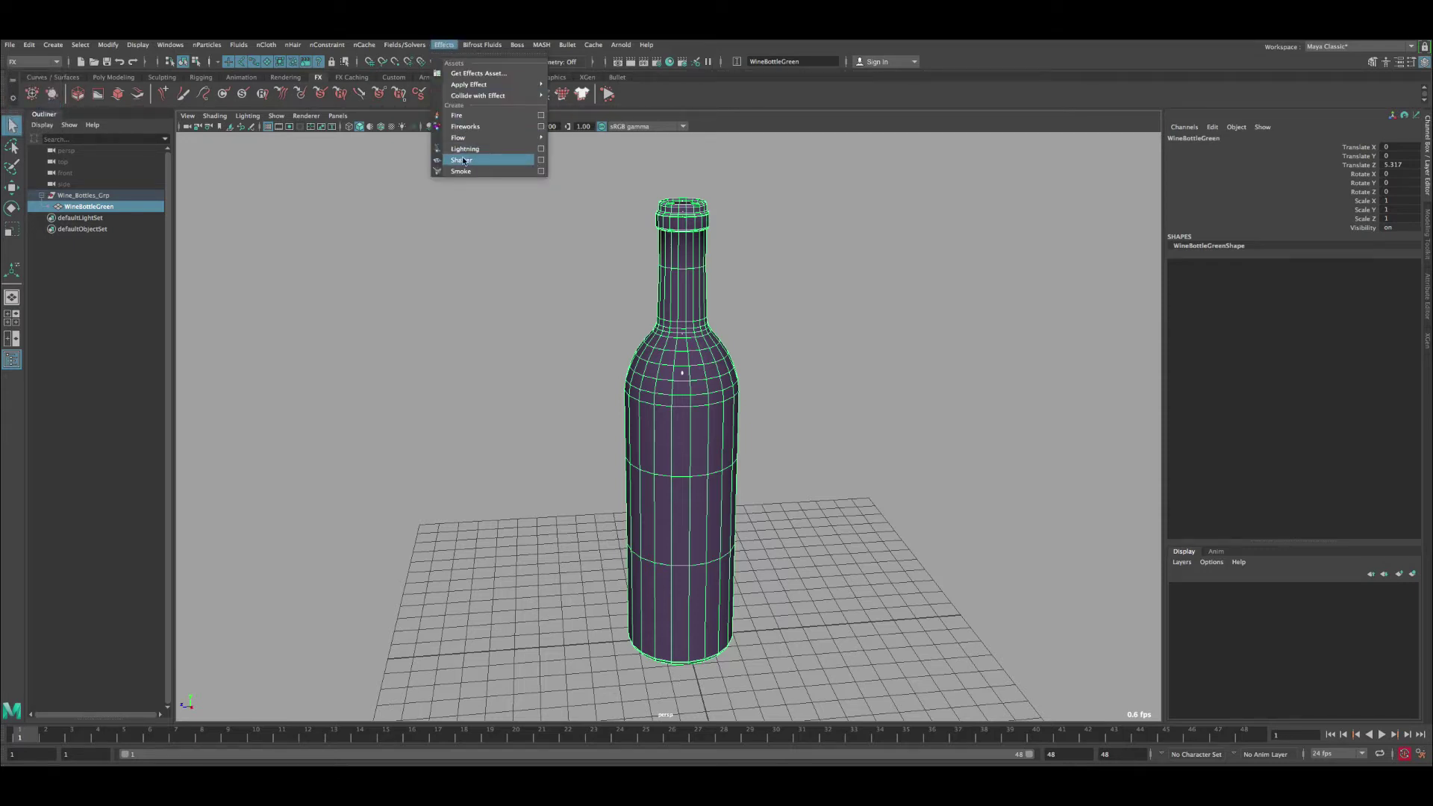
Step: Reset Solid Shatter options to defaults and create a 5-shard solidShatter1 from the bottle
click(539, 160)
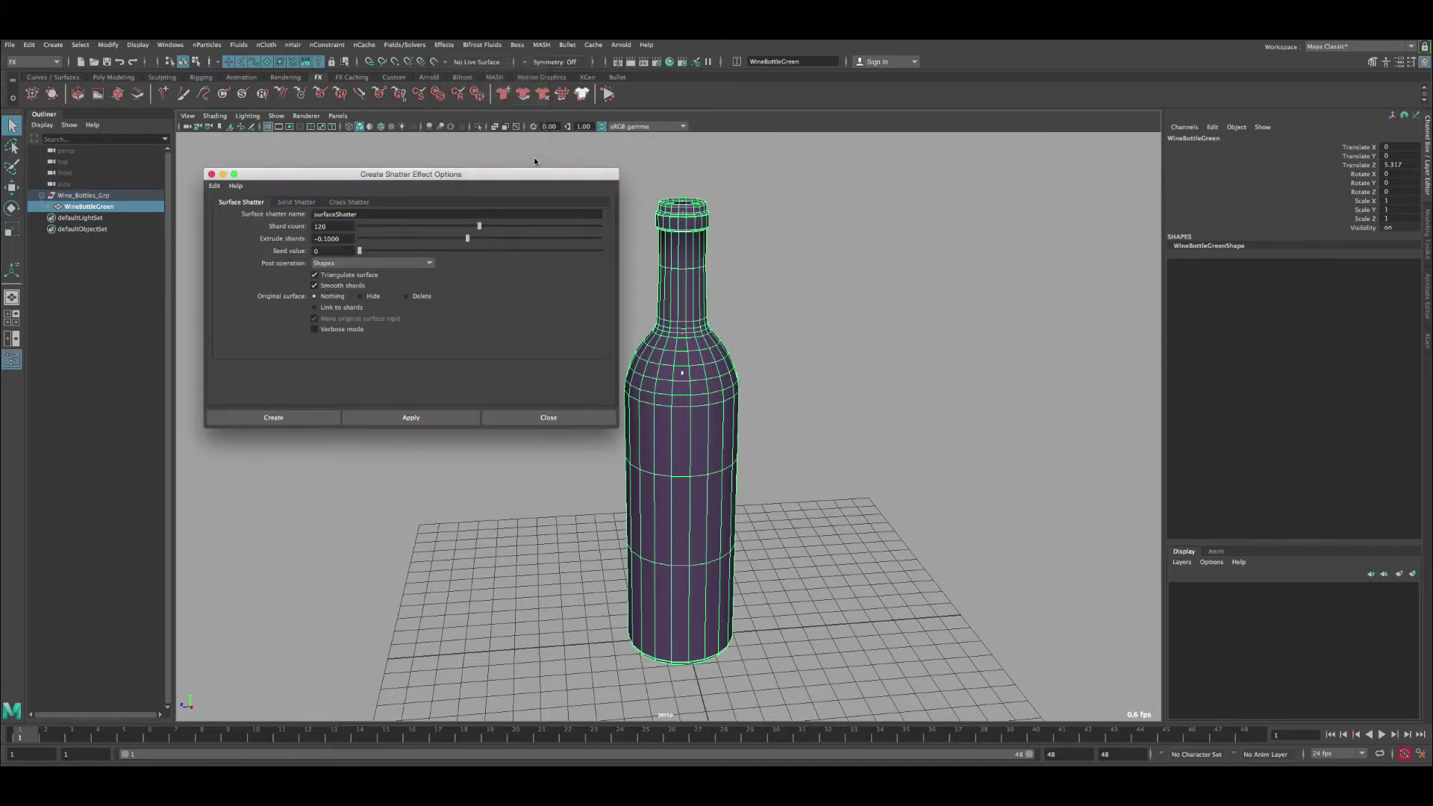
click(296, 201)
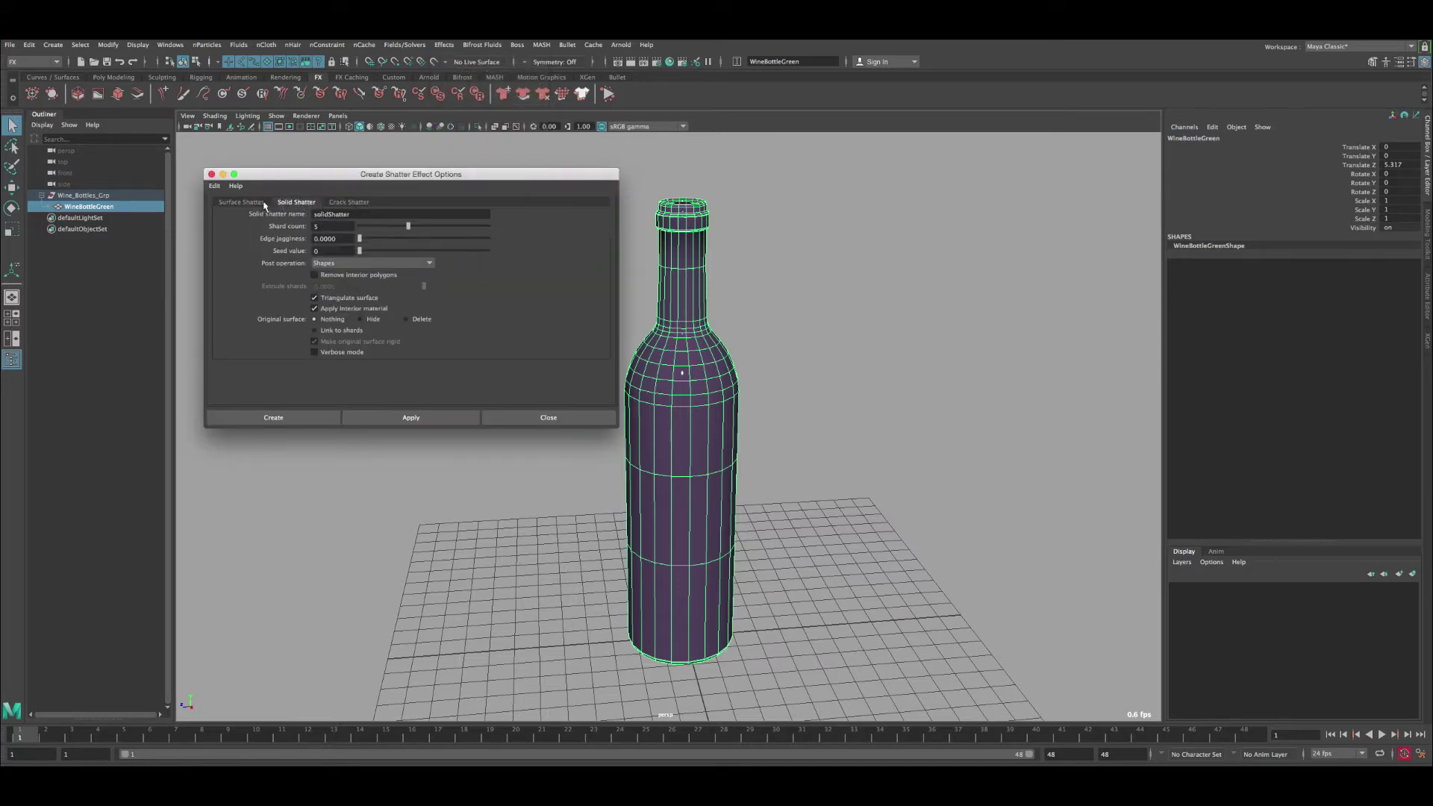
click(214, 186)
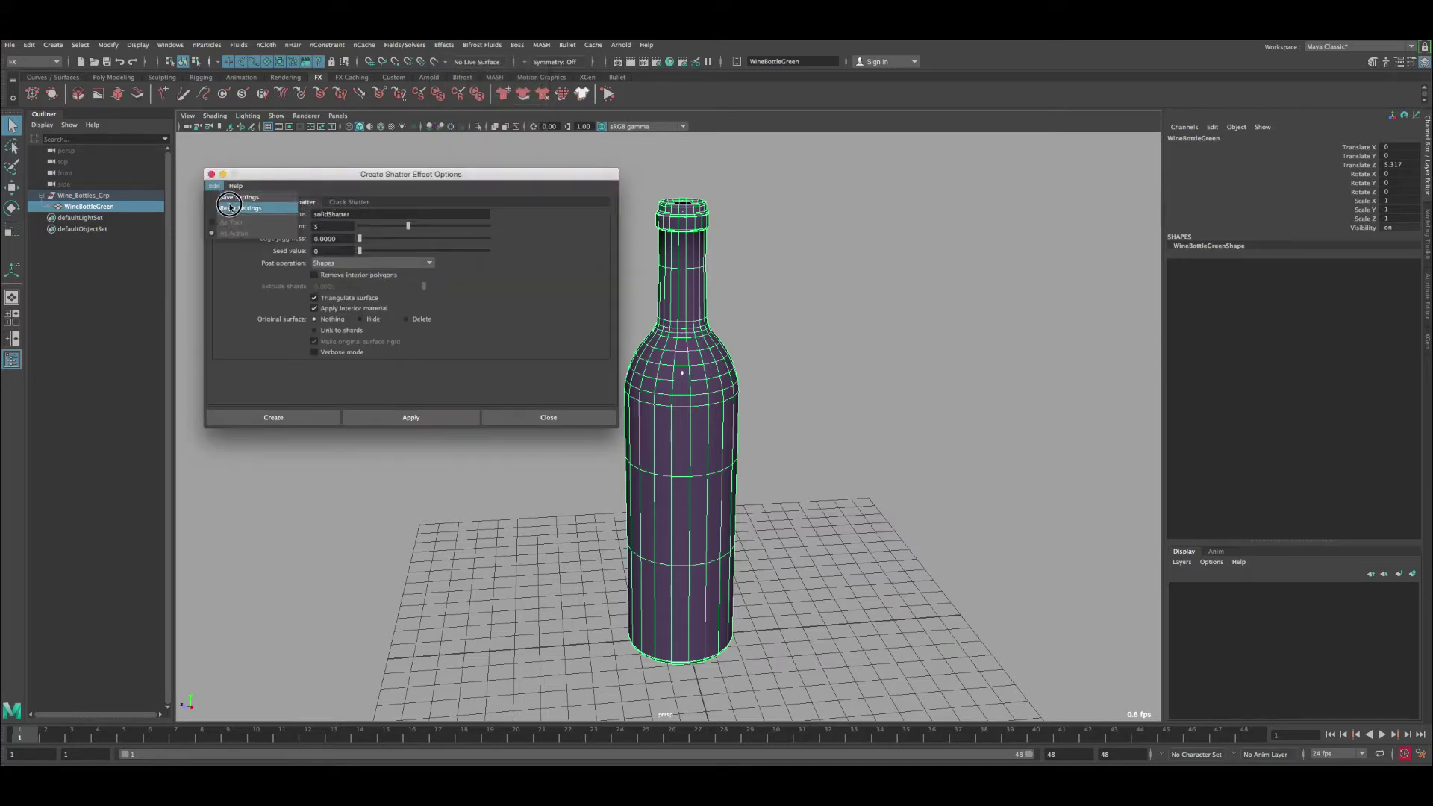
click(231, 208)
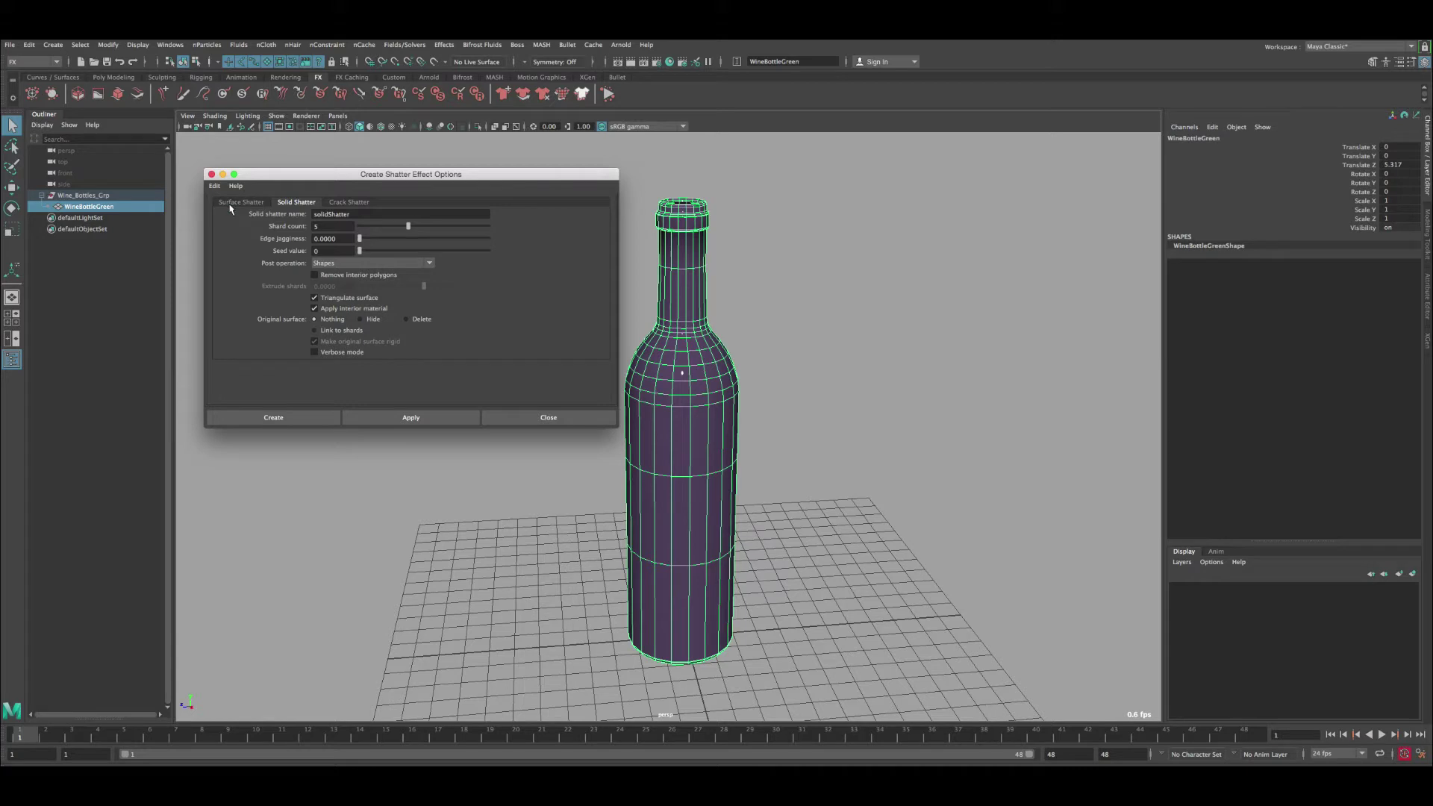
click(302, 208)
click(265, 418)
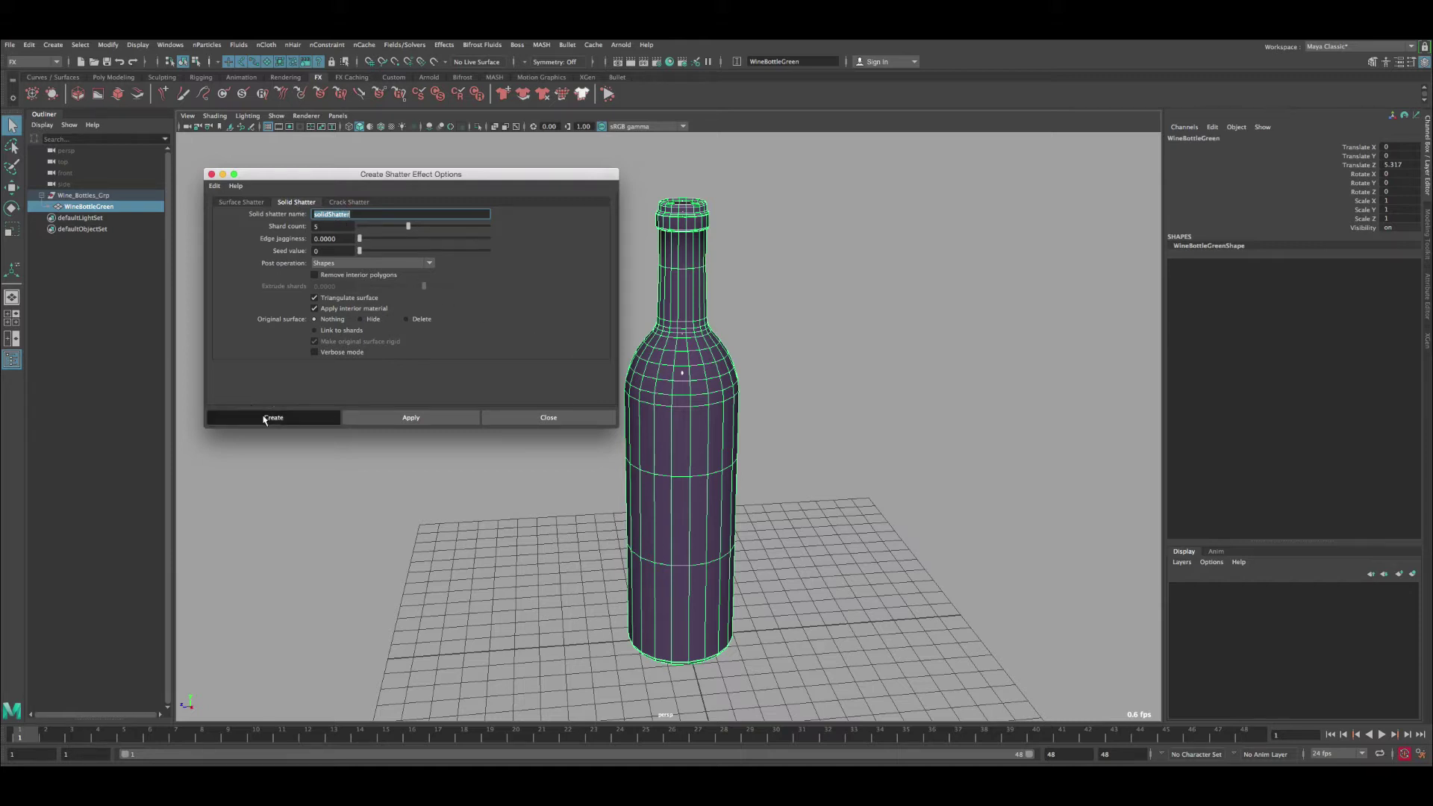
click(757, 518)
key(w)
right_drag(685, 504, 726, 436)
Step: Pull shard3 out of the bottle and orbit to inspect its yellow inner face
click(708, 517)
scroll(687, 515, down, 2)
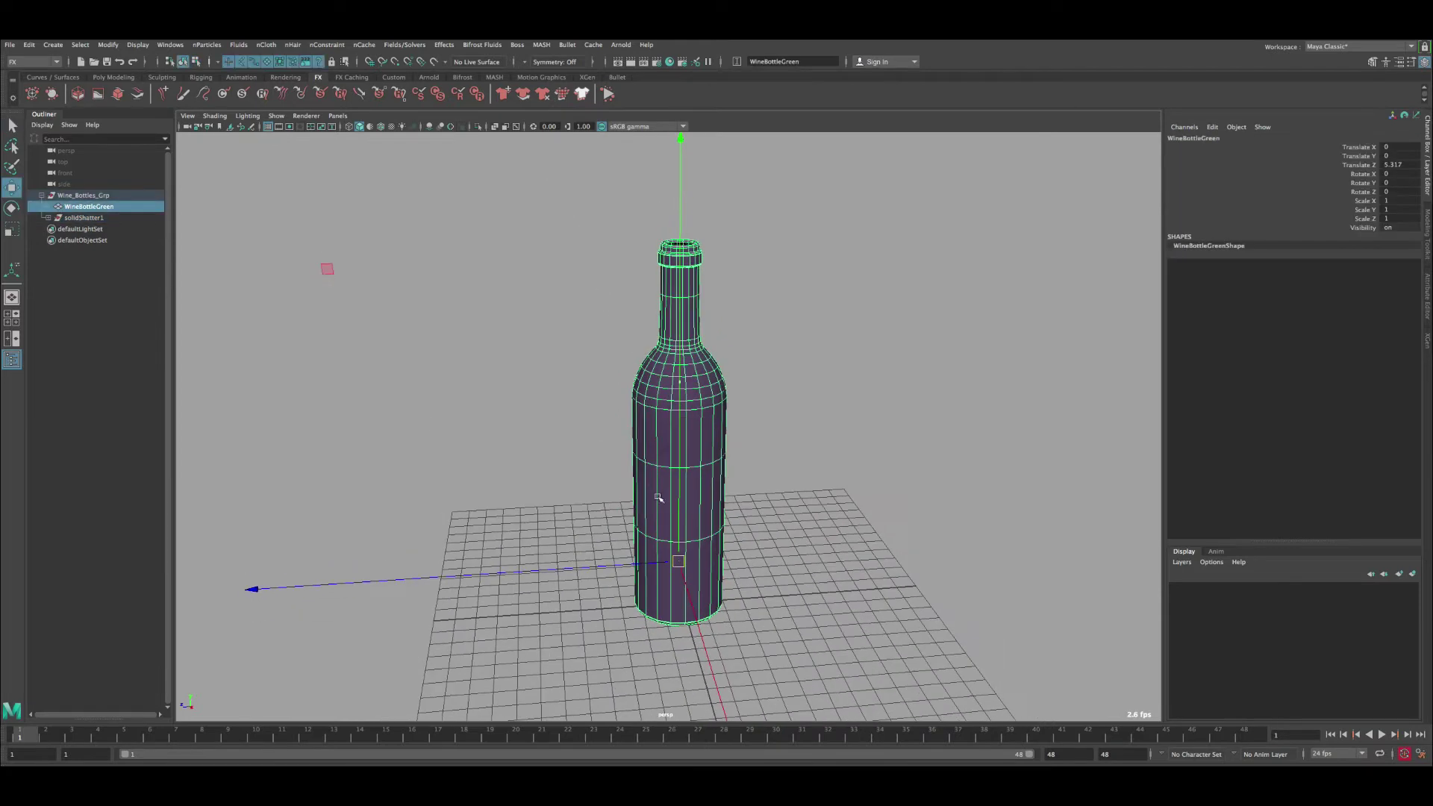
click(664, 536)
drag(690, 550, 725, 627)
alt+drag(730, 556, 869, 543)
alt+middle_drag(869, 543, 727, 474)
scroll(737, 481, up, 5)
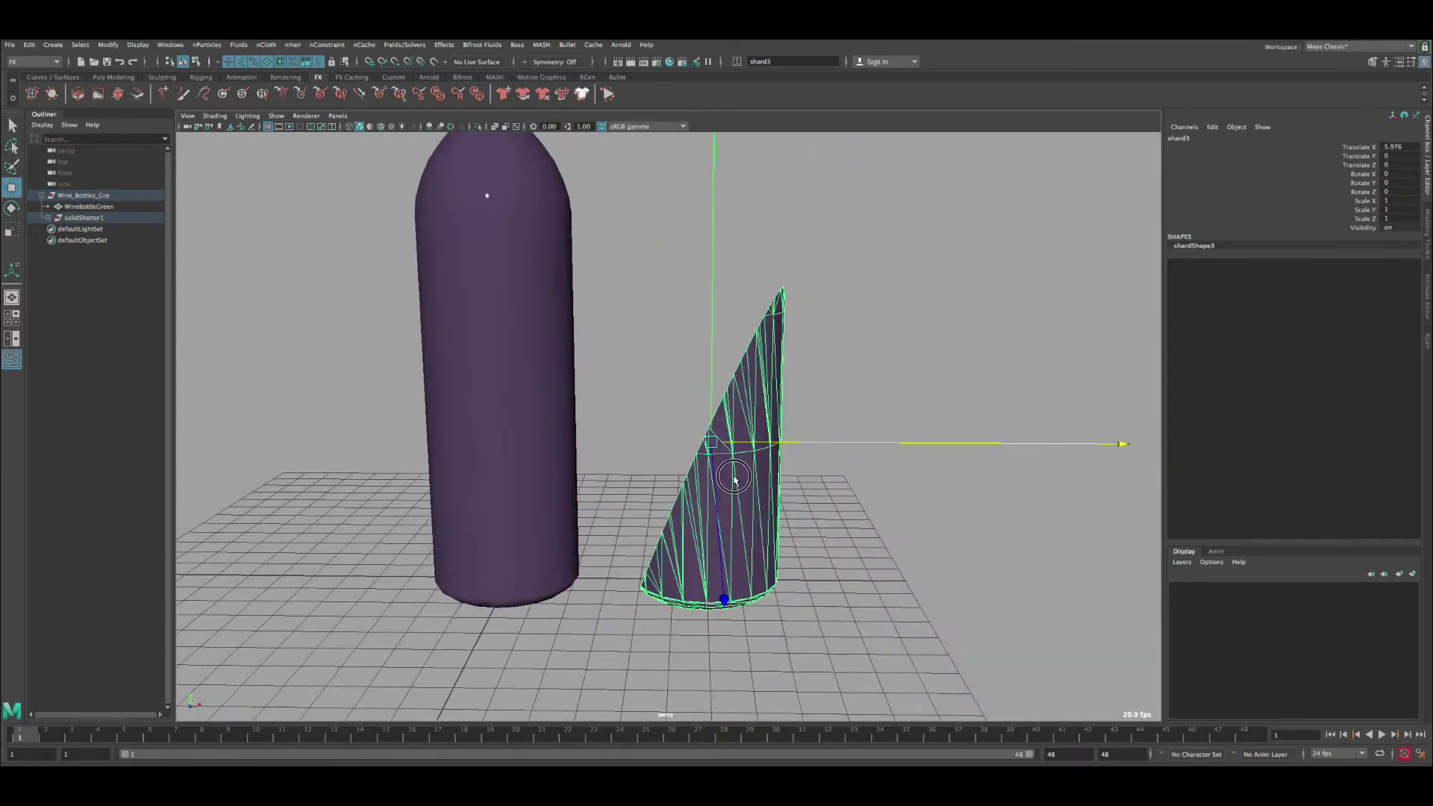
alt+drag(735, 482, 754, 466)
key(q)
alt+drag(676, 508, 567, 427)
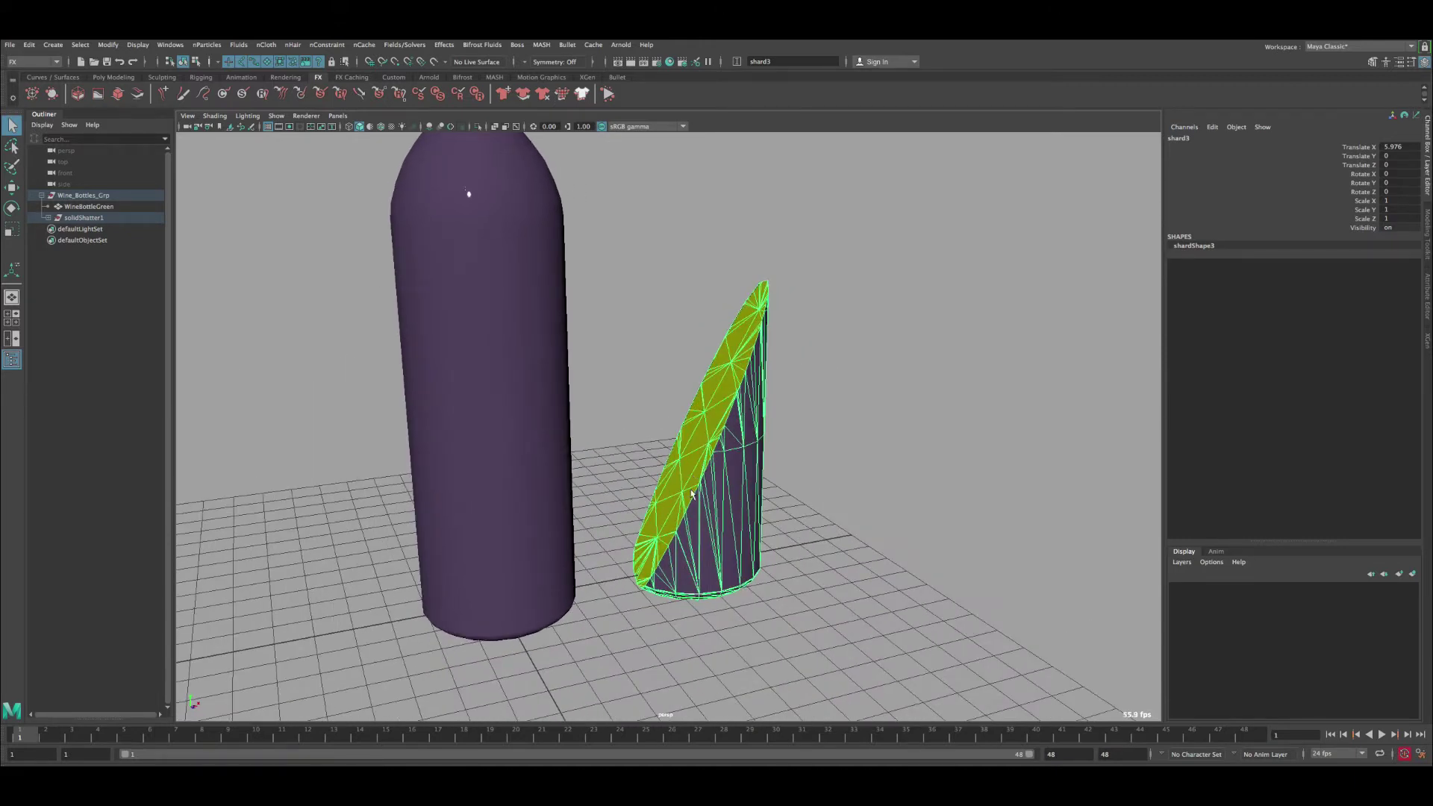
alt+drag(661, 456, 644, 484)
Step: Delete the solidShatter1 group and frame the view on the original bottle
click(112, 217)
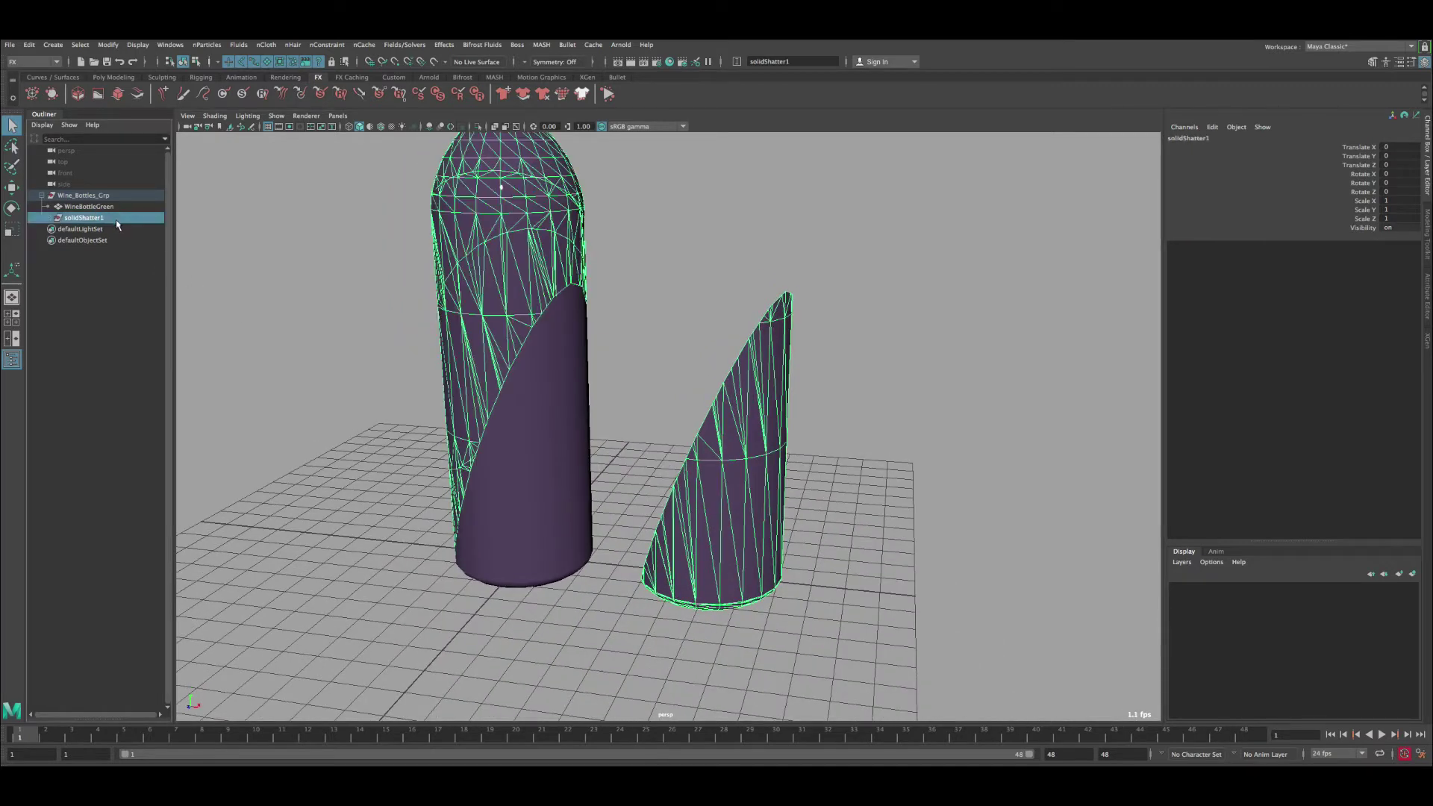
key(Delete)
click(480, 321)
key(f)
alt+drag(512, 365, 483, 401)
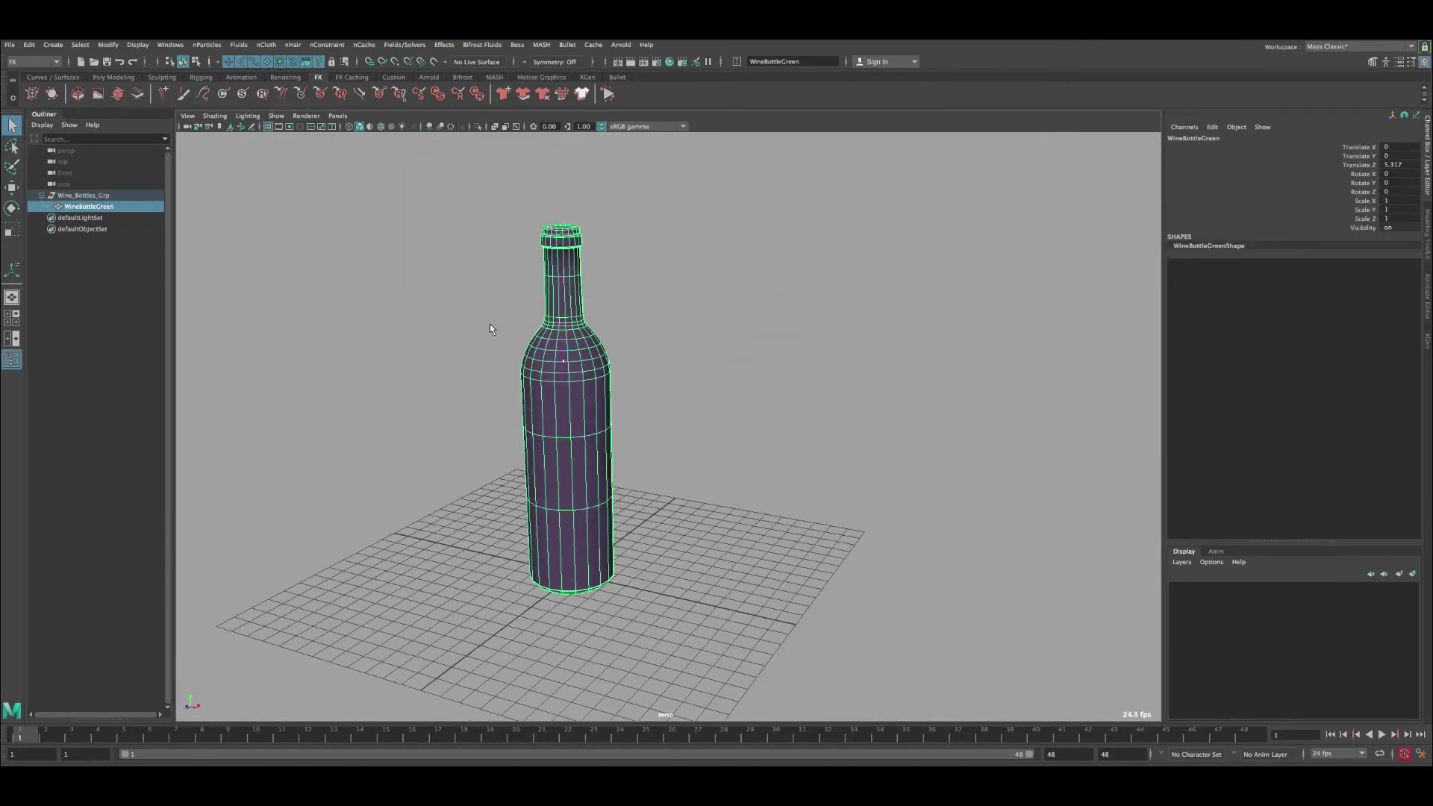
Step: Reset the Shatter options to defaults and look over the Crack and Surface Shatter settings
click(446, 45)
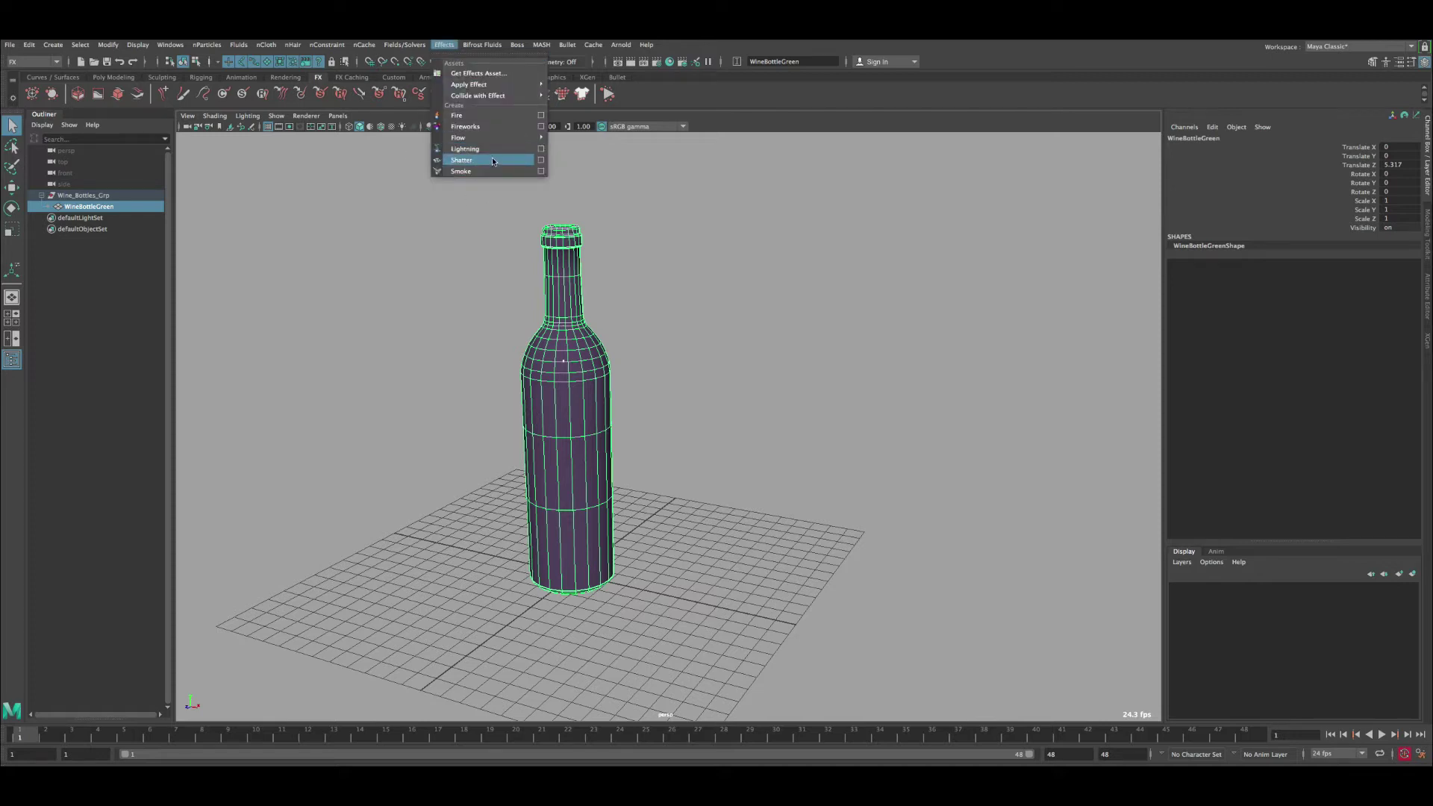
click(540, 160)
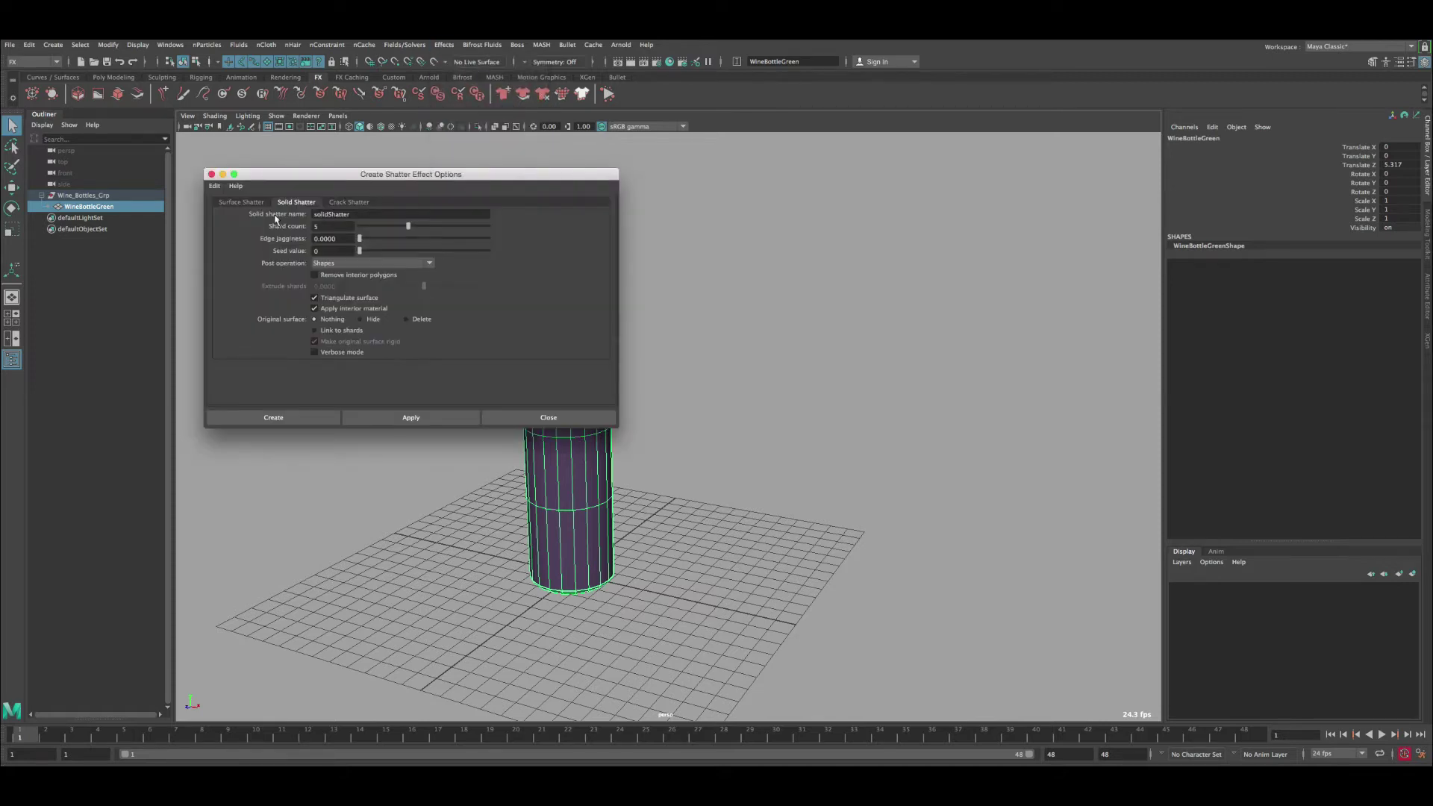
click(215, 186)
click(226, 208)
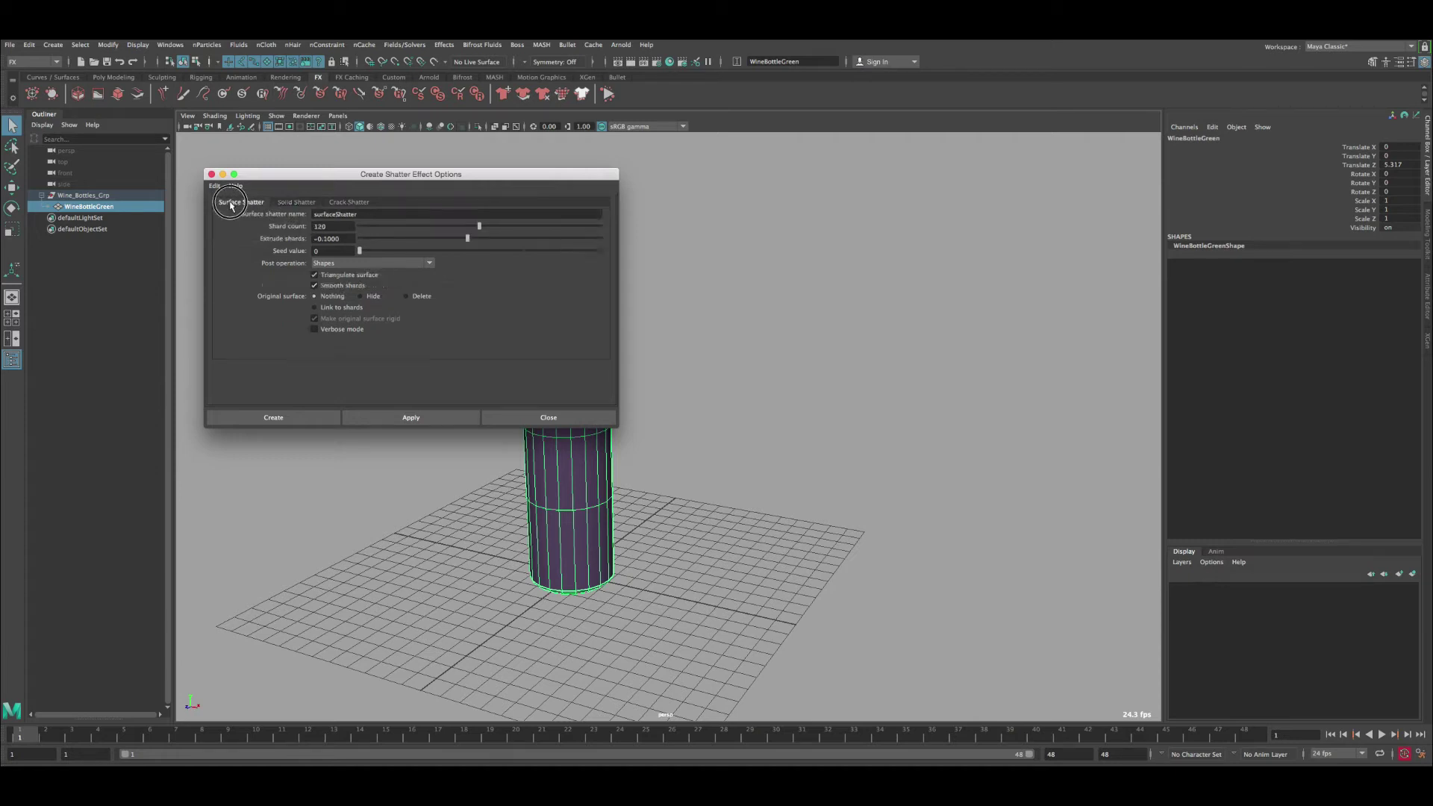
click(337, 205)
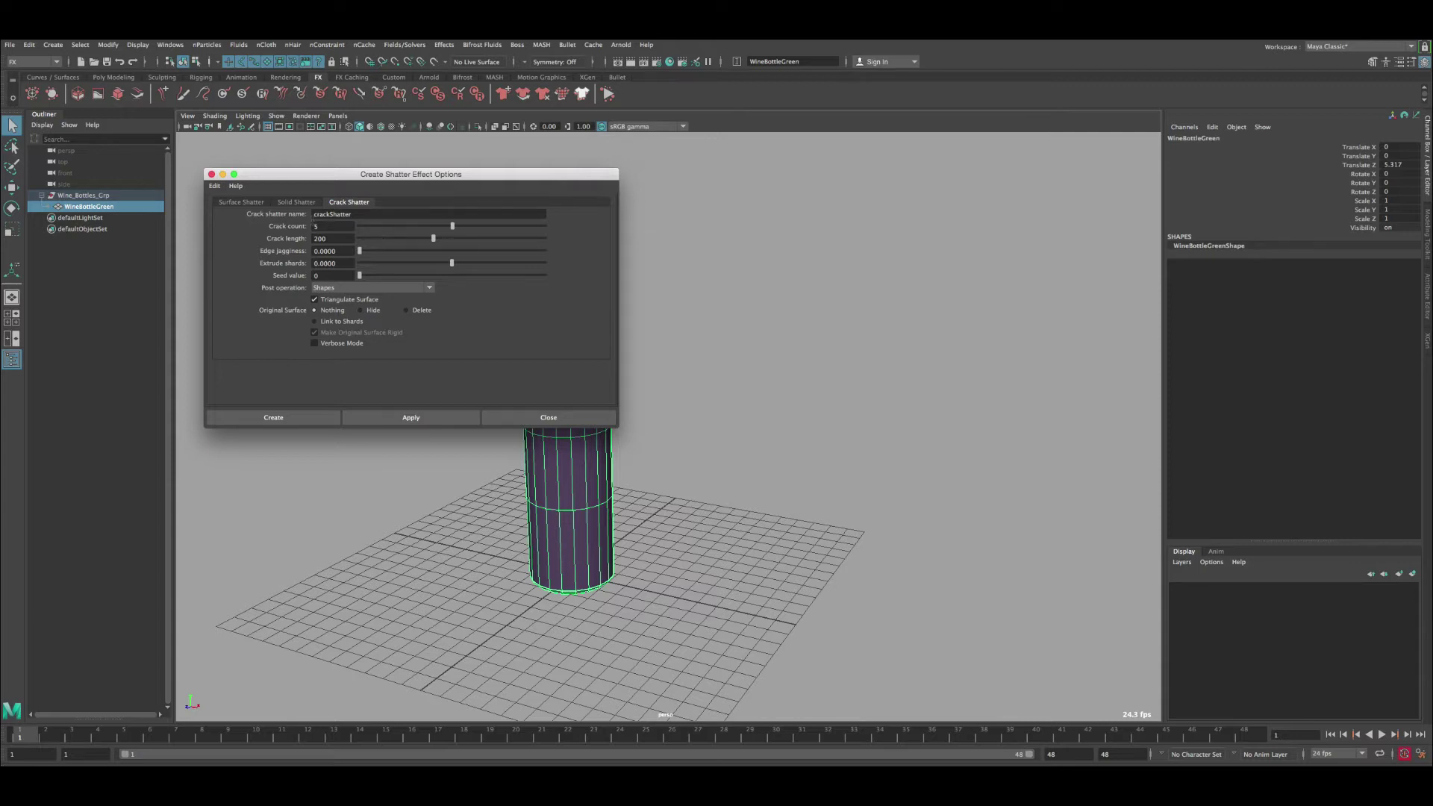
click(243, 203)
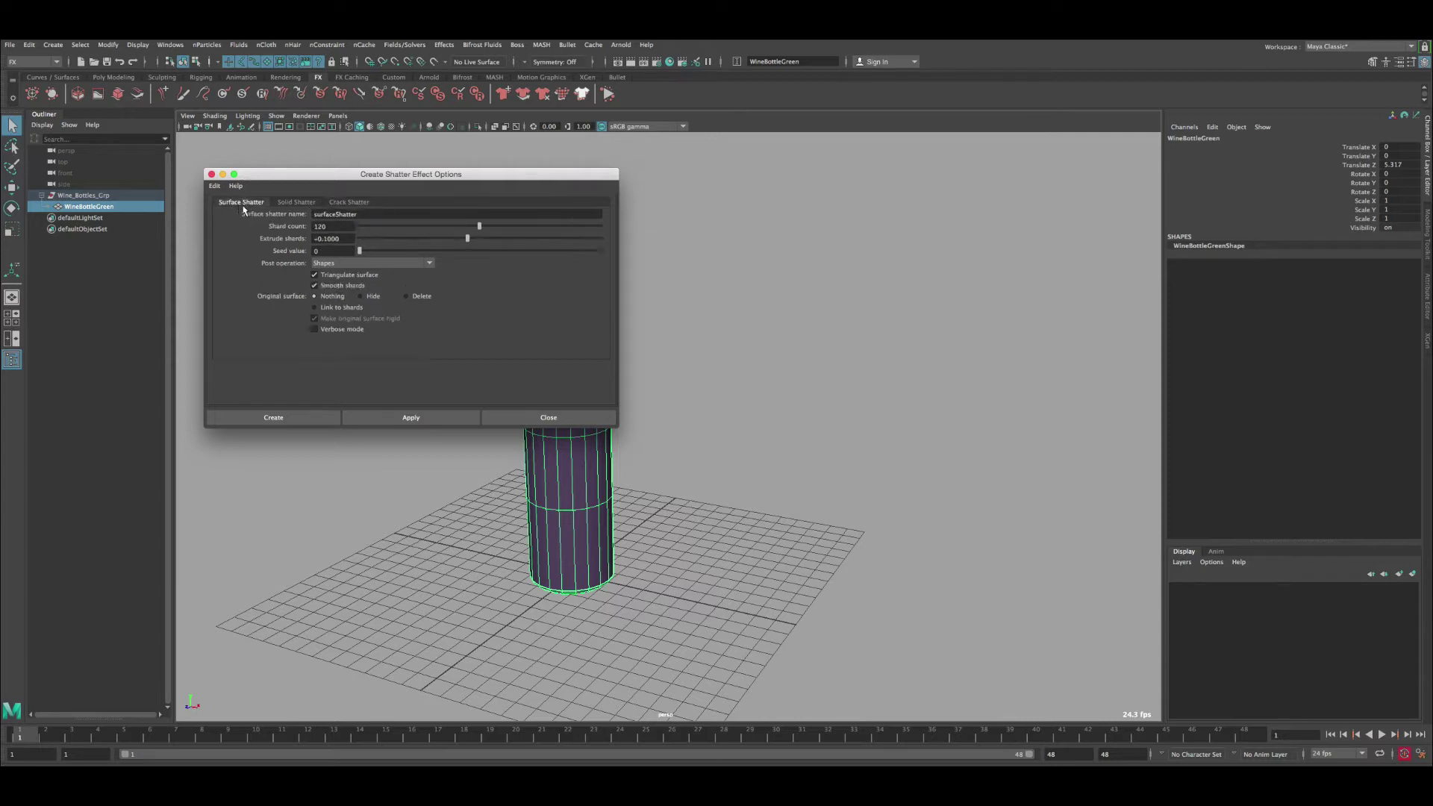
Step: Reset Surface Shatter to 5 shards with 0 extrusion and create the test shatter
click(215, 186)
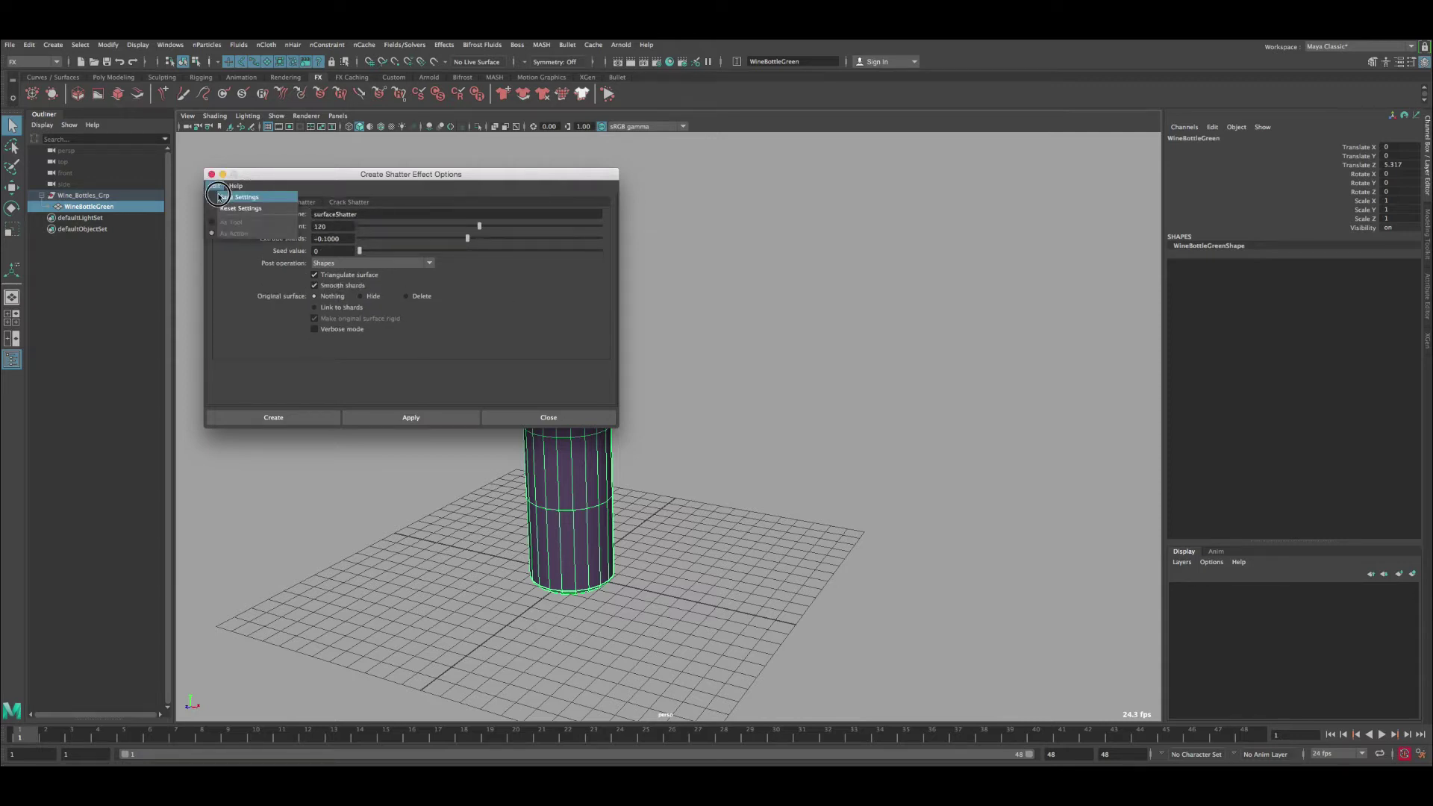
click(240, 215)
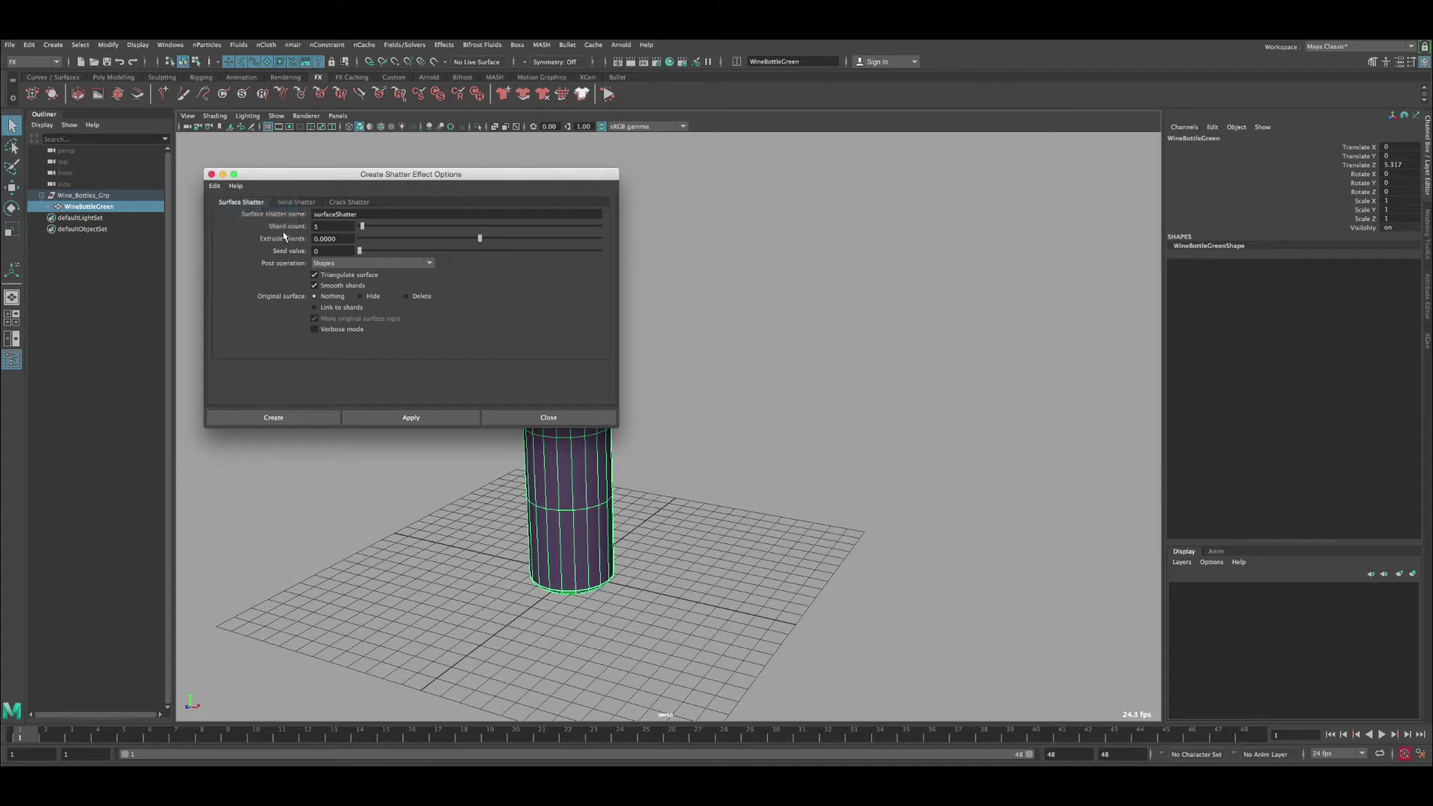
click(342, 227)
key(Tab)
click(331, 225)
click(273, 417)
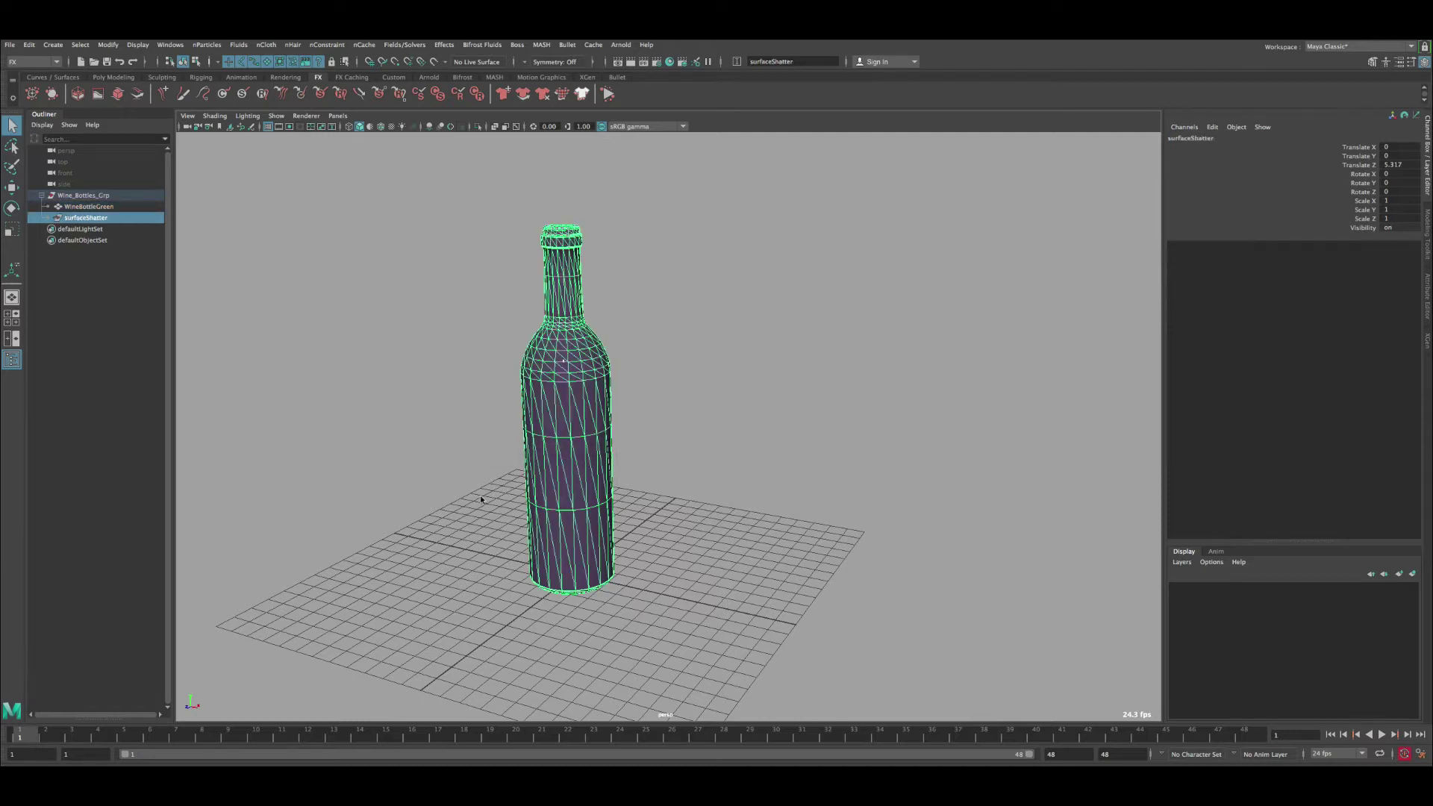
click(626, 530)
Step: Slide shard2 out of the bottle along X and inspect its inside
click(48, 217)
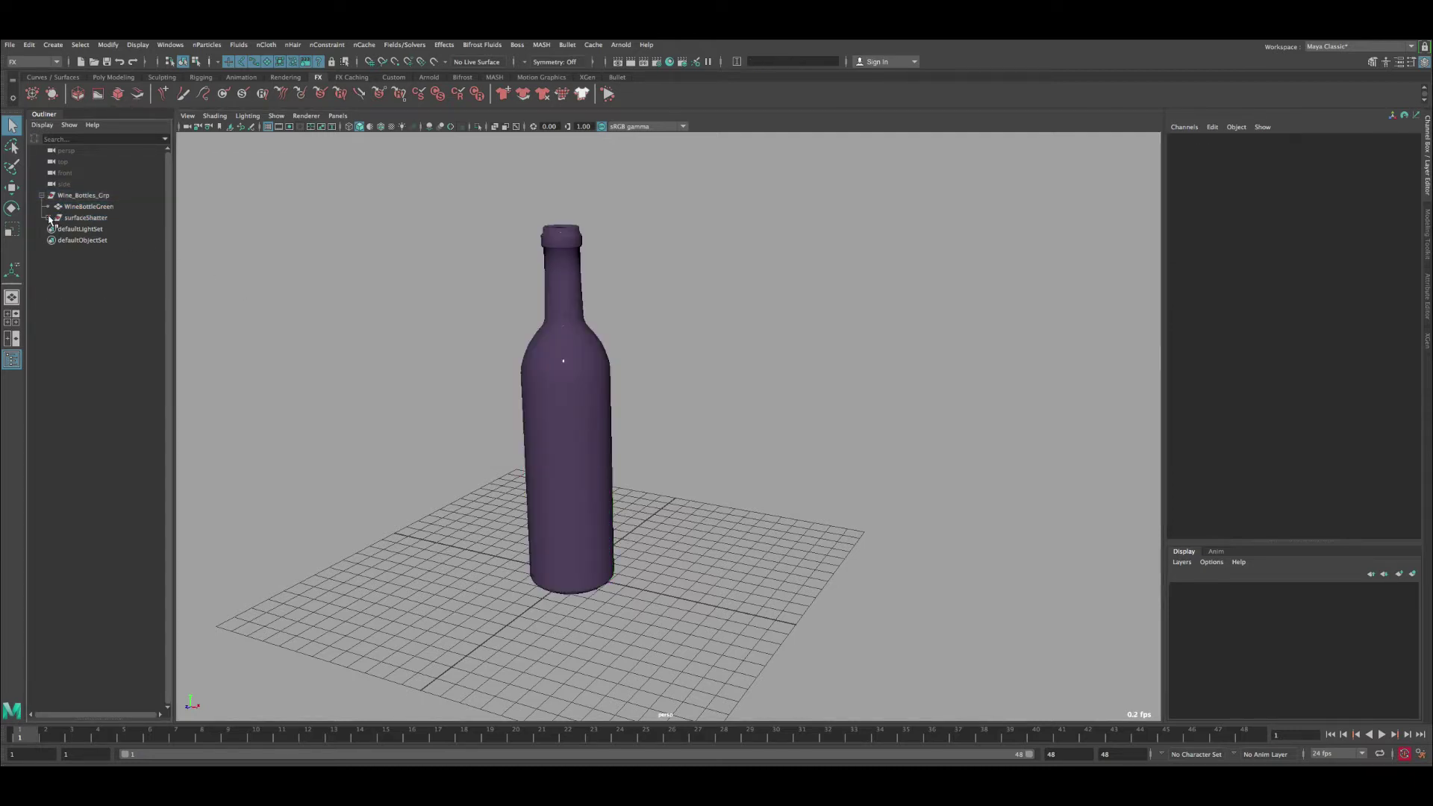
click(82, 241)
key(w)
alt+drag(586, 404, 799, 490)
alt+drag(764, 480, 806, 433)
alt+right_drag(806, 432, 853, 457)
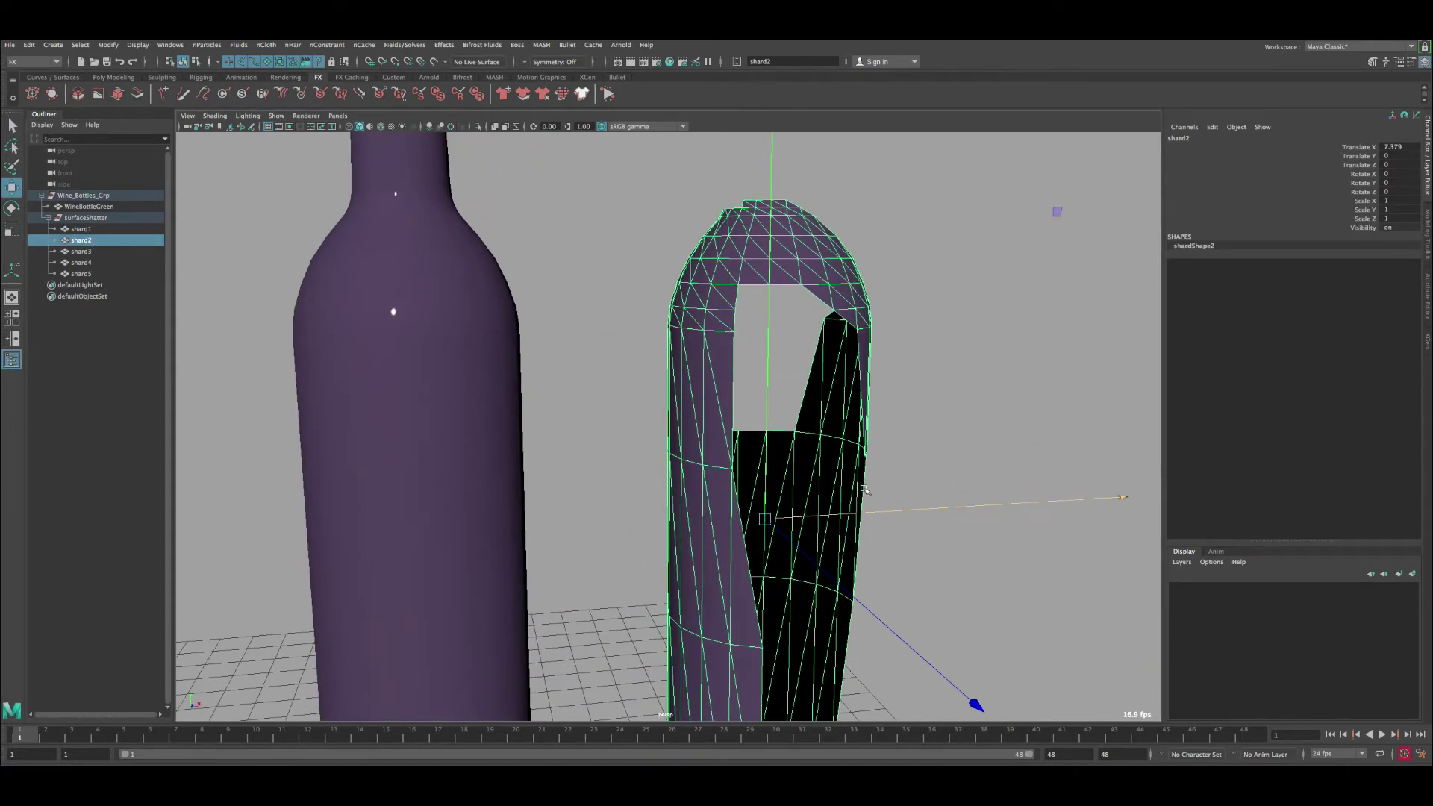
alt+drag(852, 457, 868, 462)
key(q)
alt+middle_drag(862, 480, 754, 334)
alt+right_drag(754, 333, 788, 436)
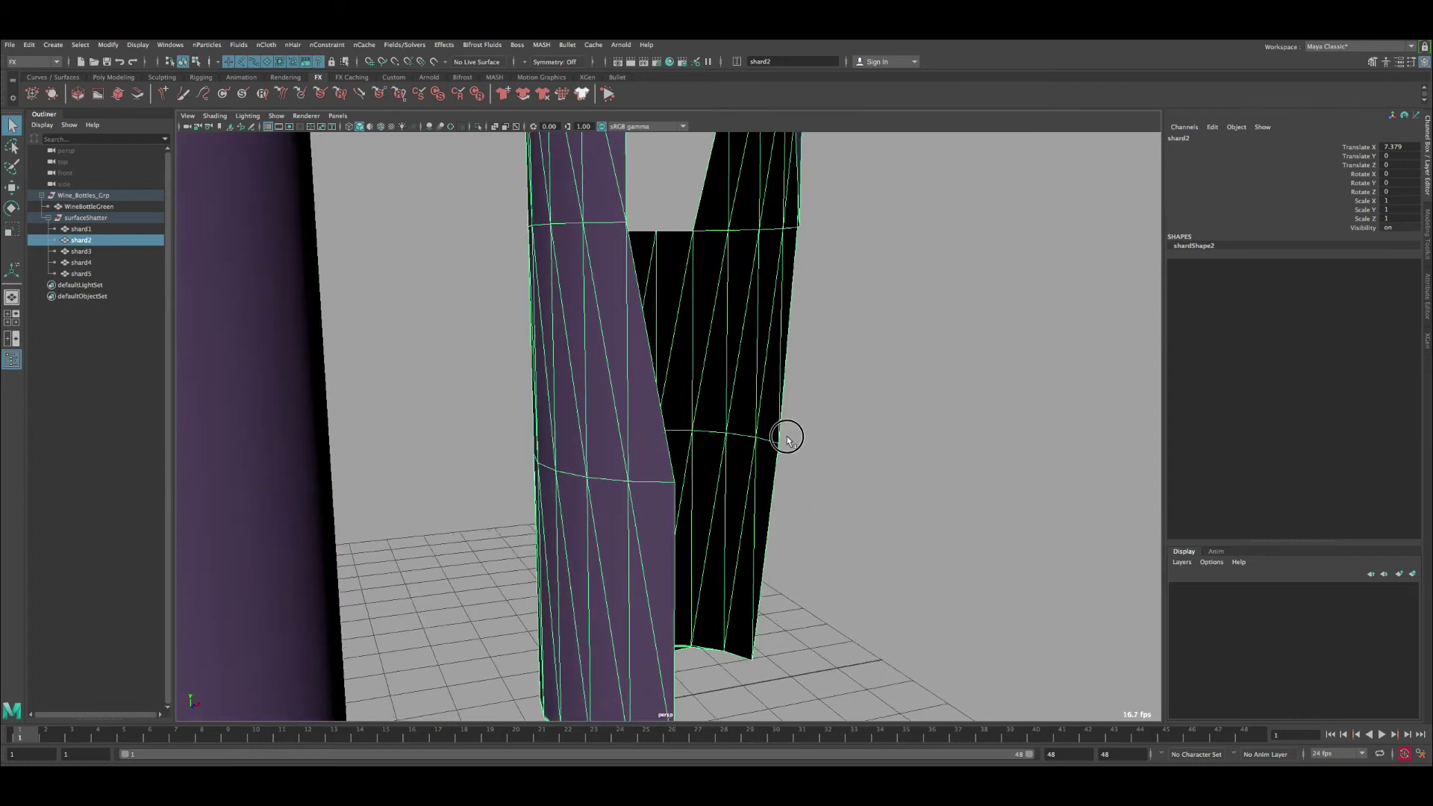
alt+drag(788, 436, 812, 437)
alt+right_drag(809, 451, 650, 378)
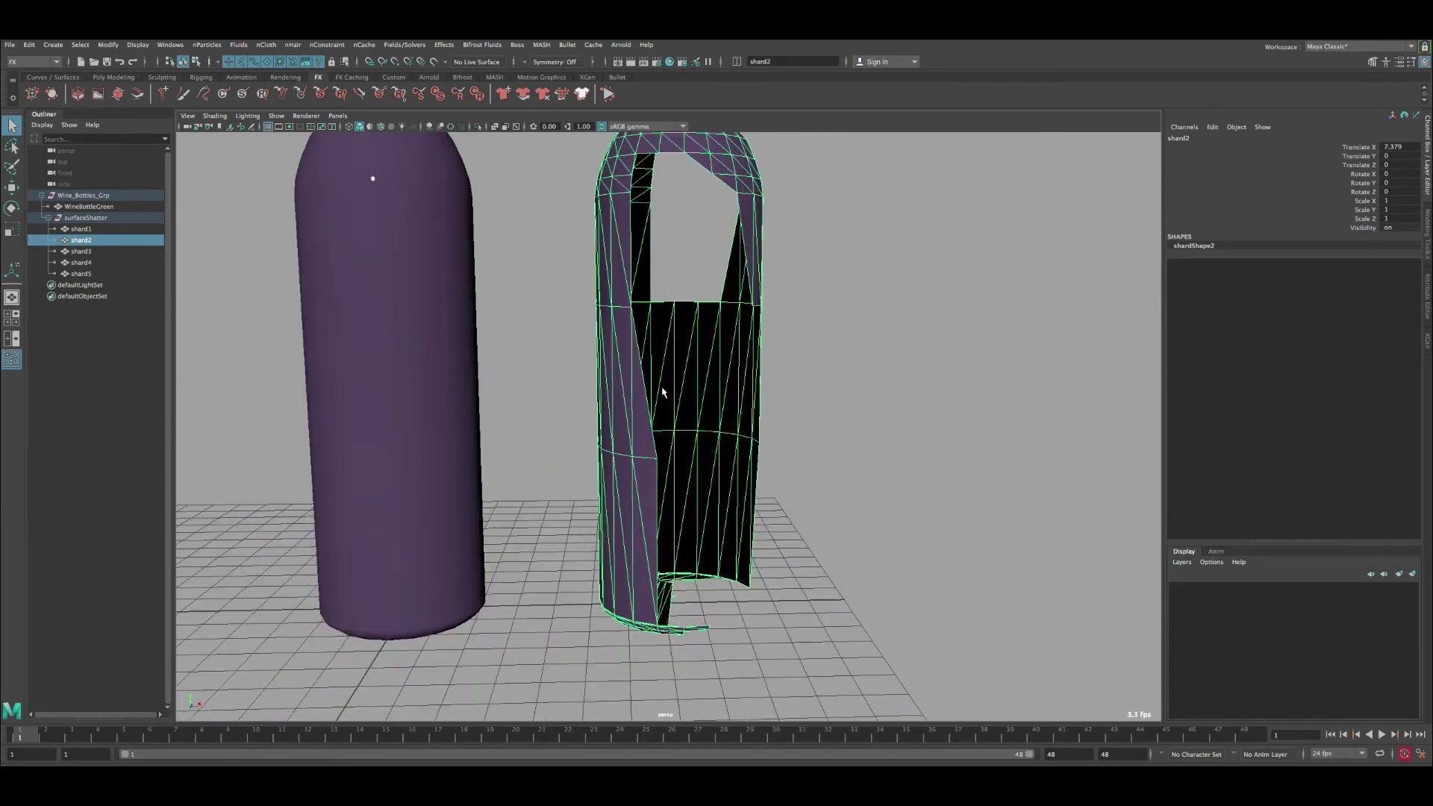
alt+drag(649, 378, 634, 416)
alt+right_drag(634, 415, 650, 377)
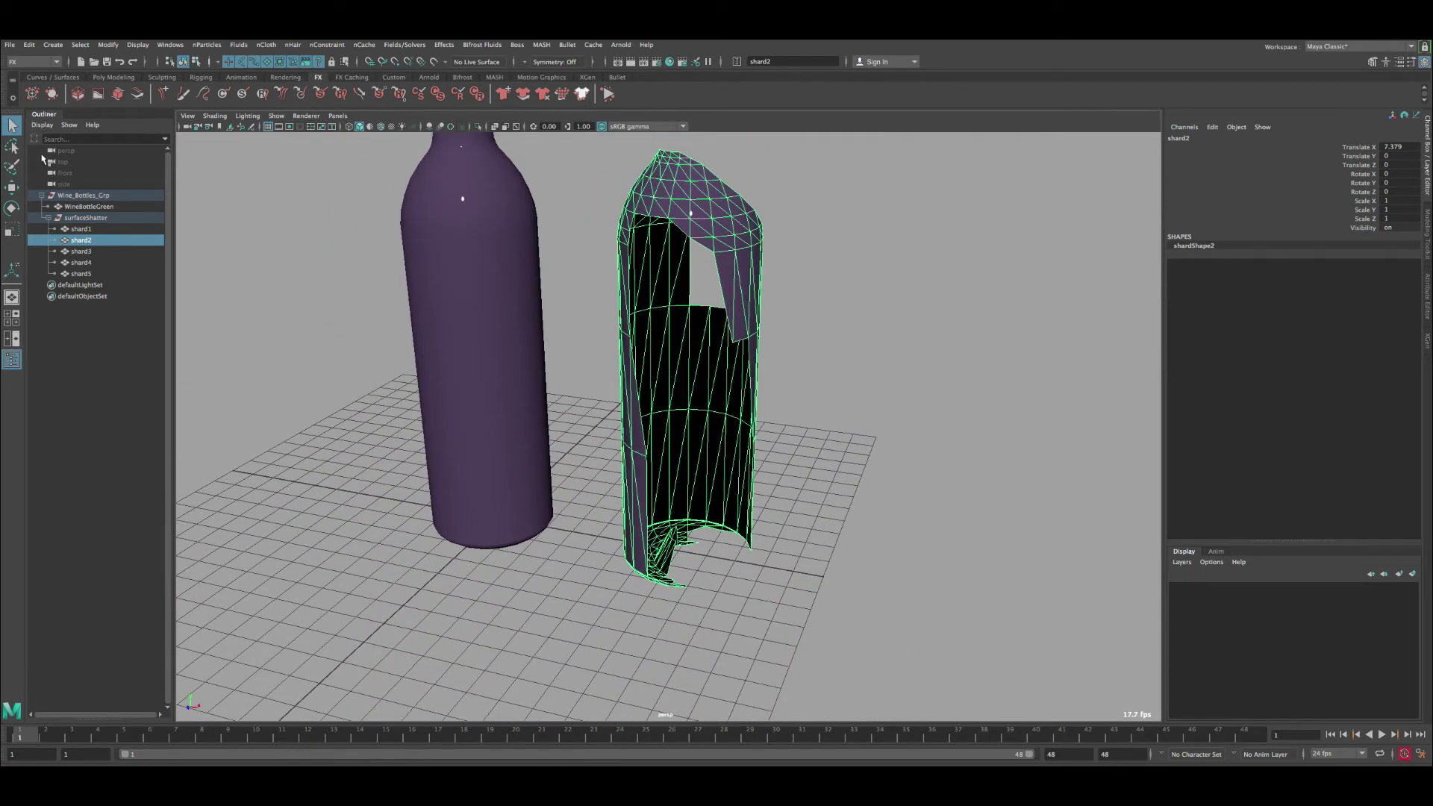
Step: Delete the surfaceShatter group and reselect the original wine bottle
click(90, 220)
key(Delete)
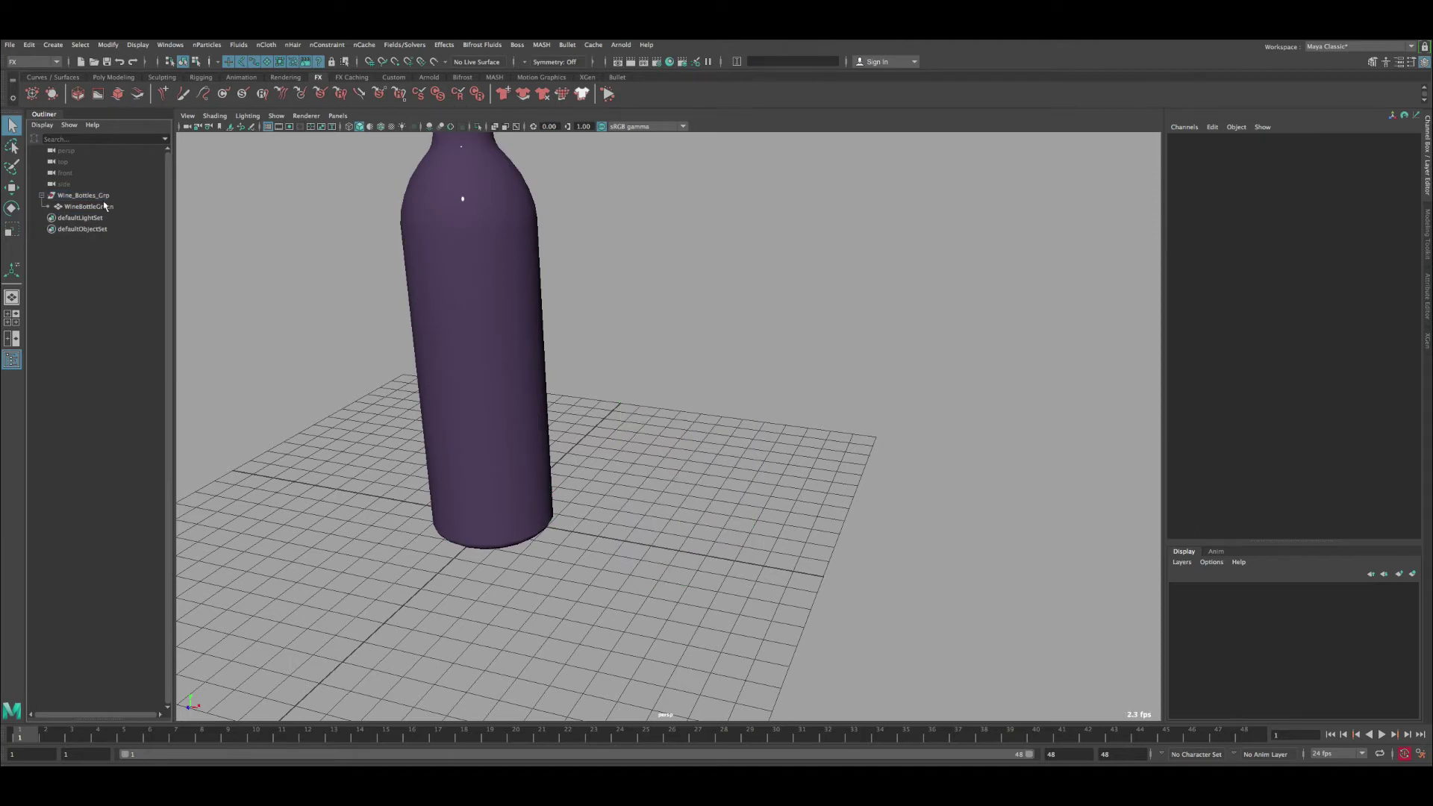
click(517, 324)
alt+middle_drag(518, 330, 537, 406)
Step: Set the Surface Shatter shard count to 150
alt+right_drag(537, 406, 505, 282)
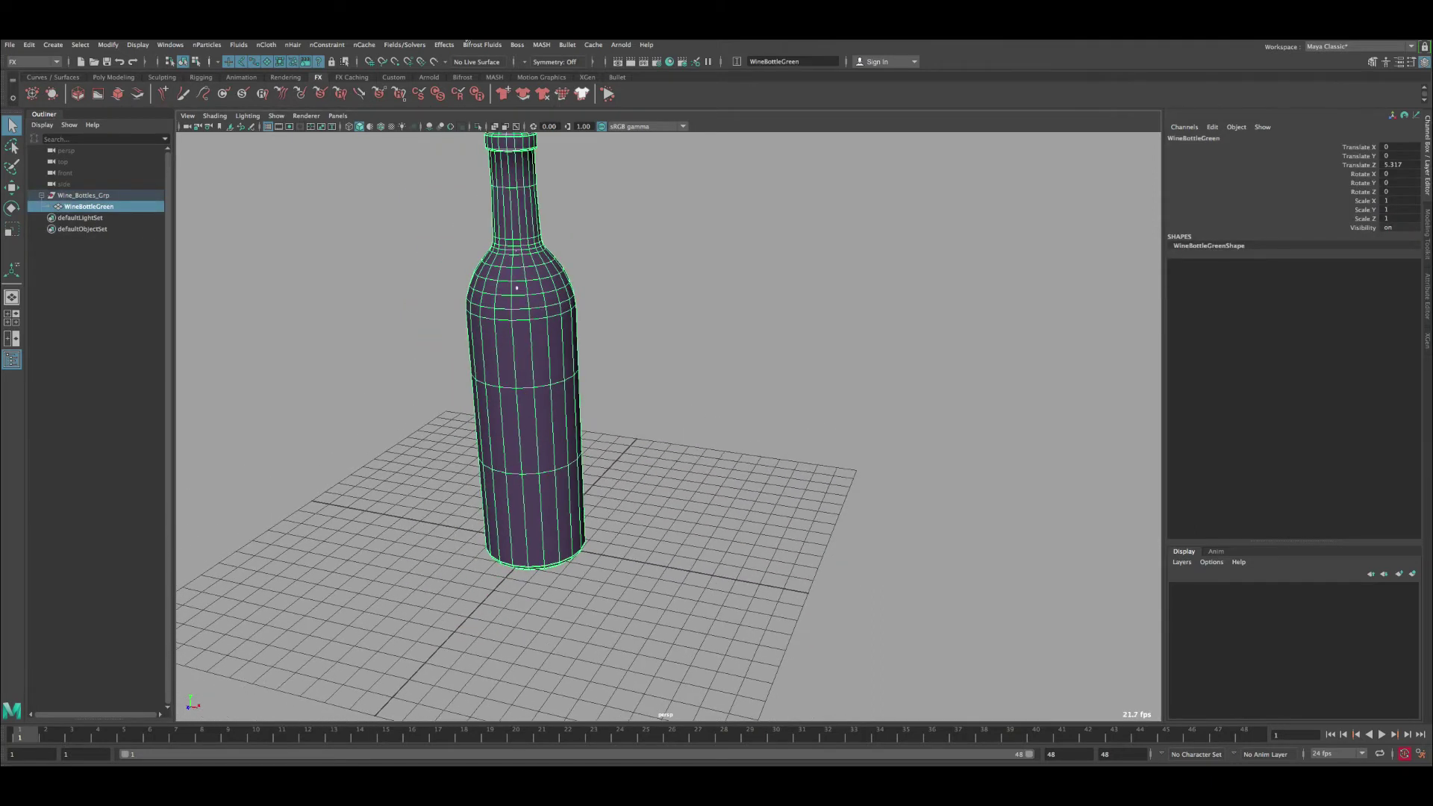
click(444, 45)
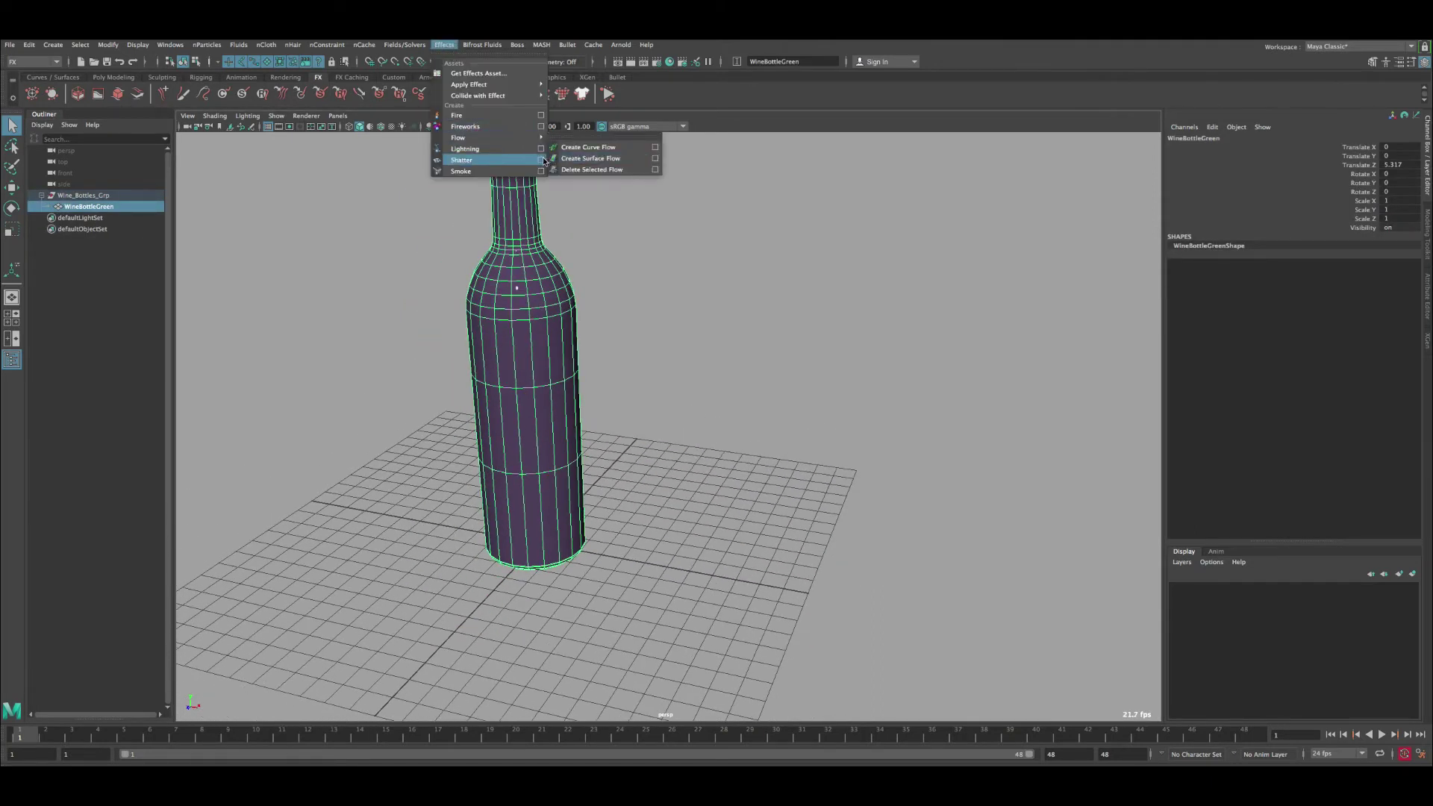
click(541, 160)
double_click(320, 226)
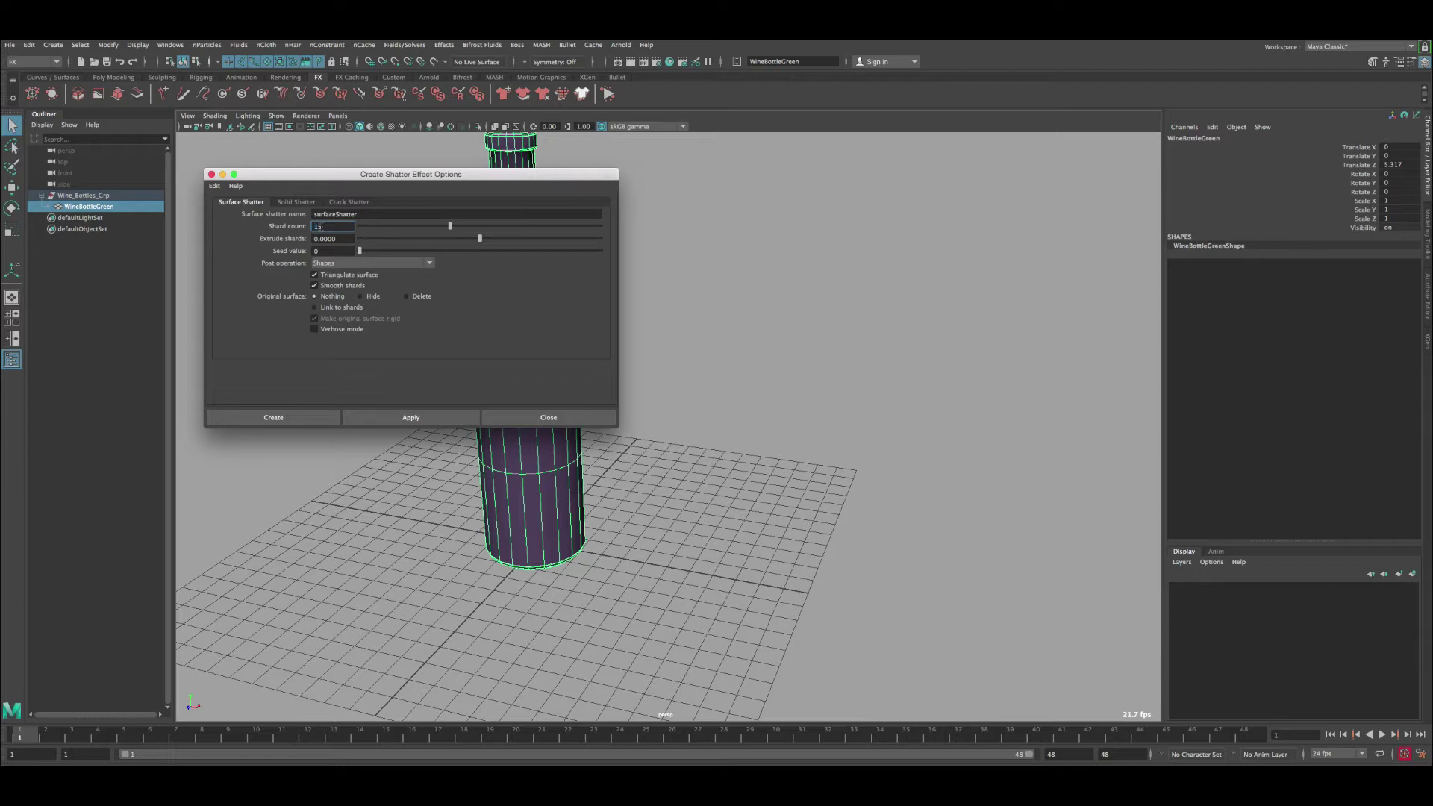
text(150)
click(329, 238)
double_click(339, 239)
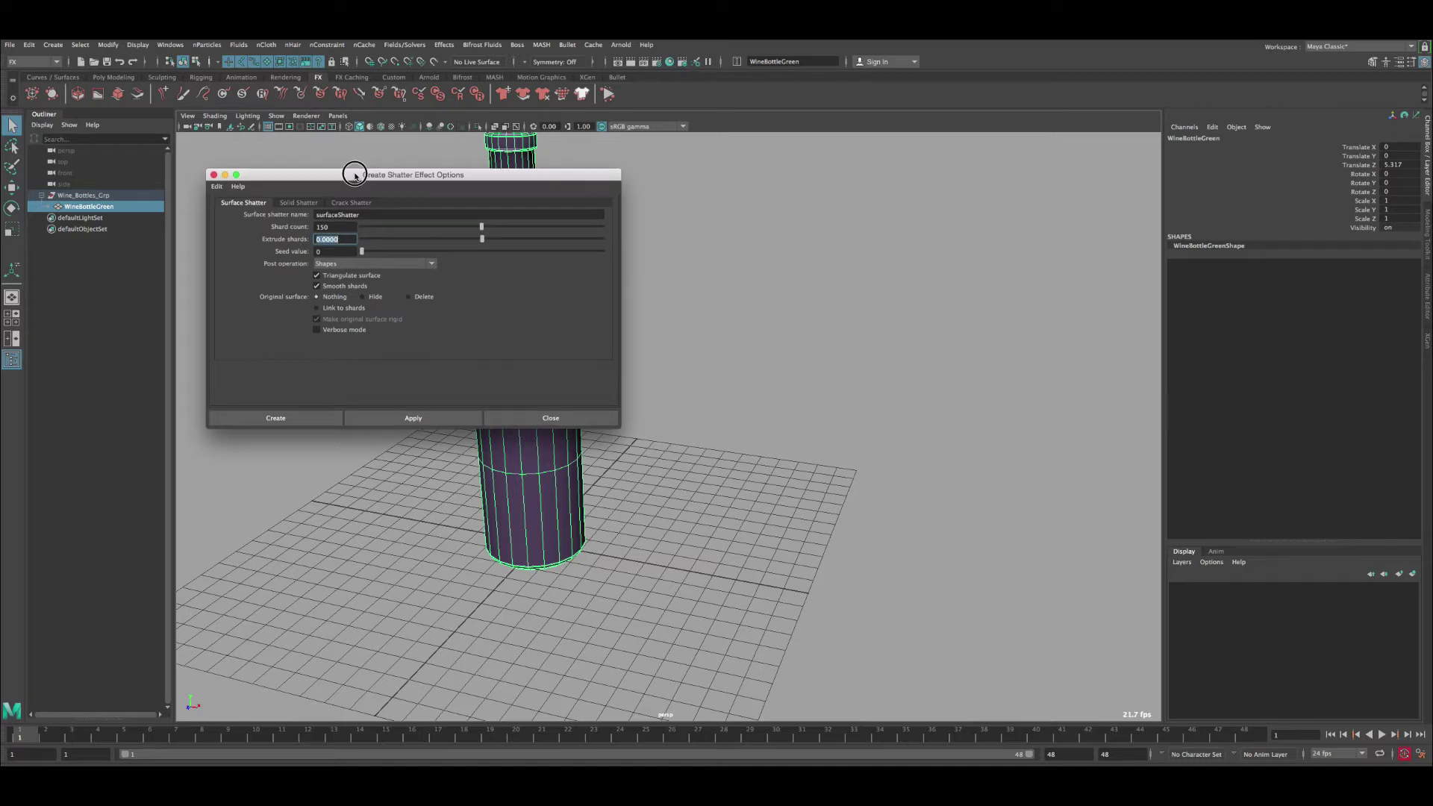
Step: Set Extrude shards to -0.1 after checking the bottle's mouth
drag(345, 175, 762, 194)
mouse_move(515, 417)
alt+right_down()
mouse_move(544, 421)
mouse_move(529, 437)
alt+right_up()
alt+middle_drag(529, 438, 589, 527)
alt+middle_drag(497, 260, 503, 321)
mouse_move(502, 323)
alt+mouse_down()
mouse_move(497, 267)
mouse_move(531, 342)
mouse_move(521, 311)
alt+mouse_up()
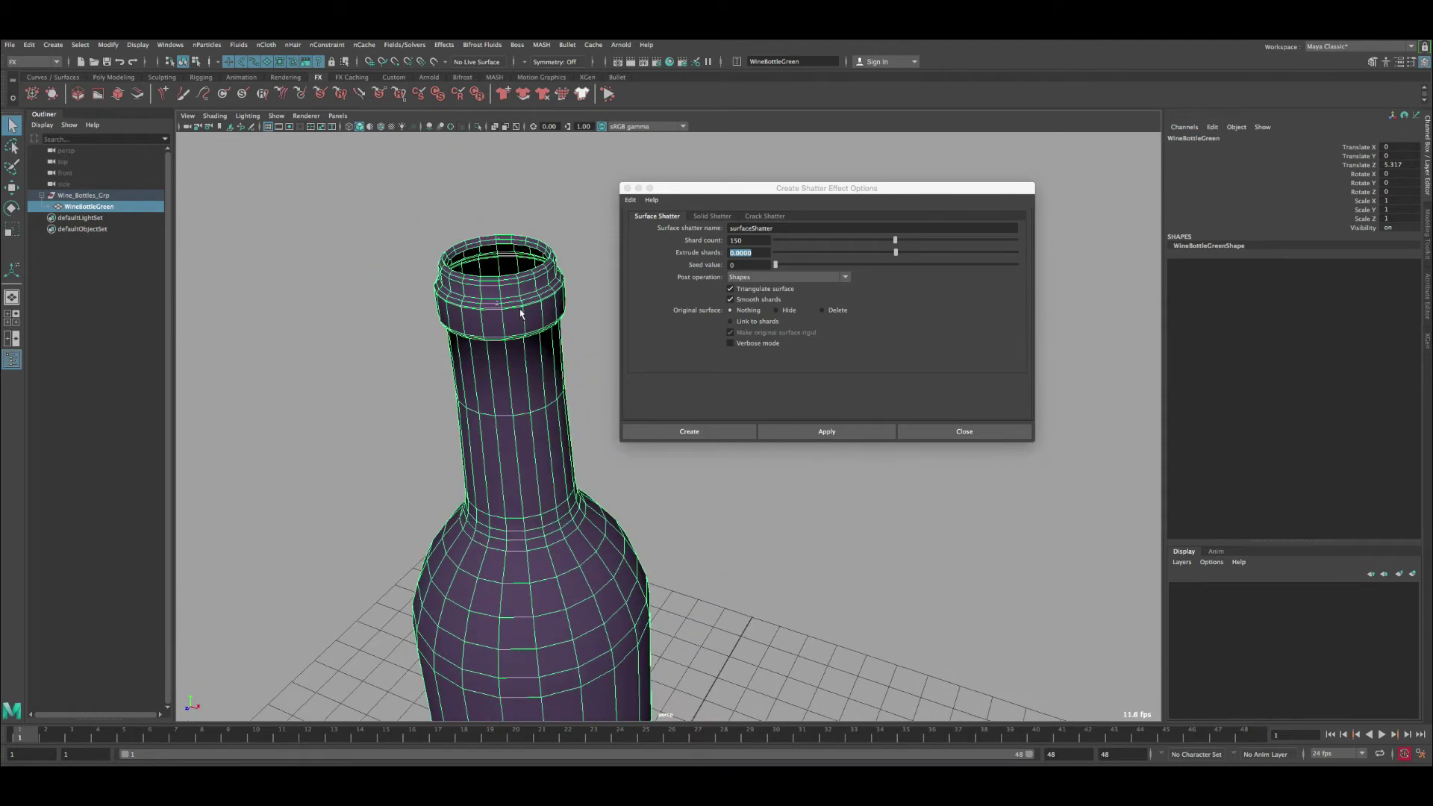
click(748, 253)
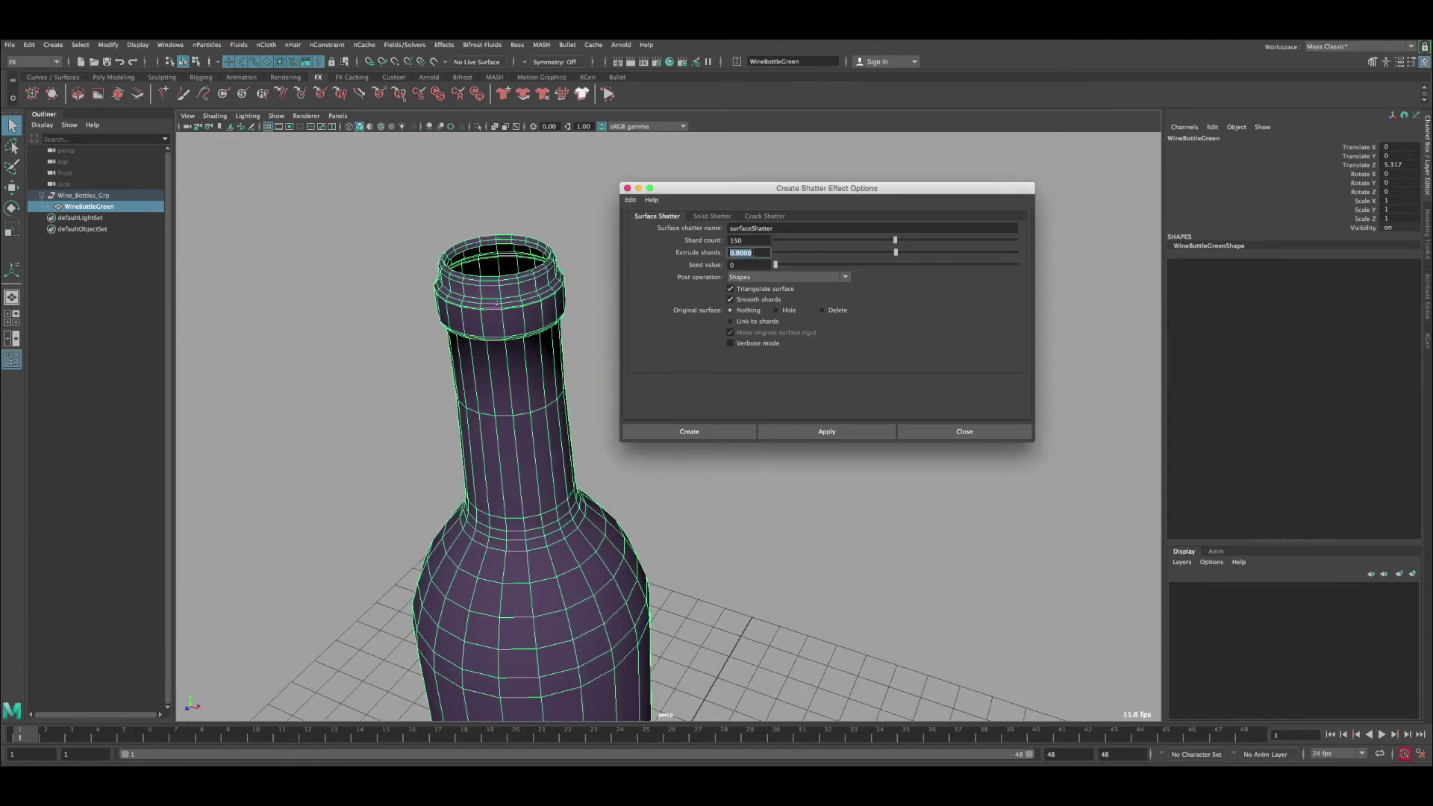
text(-0.1)
key(Return)
Step: Keep Shapes as the post operation and create the 150-shard surface shatter
click(735, 277)
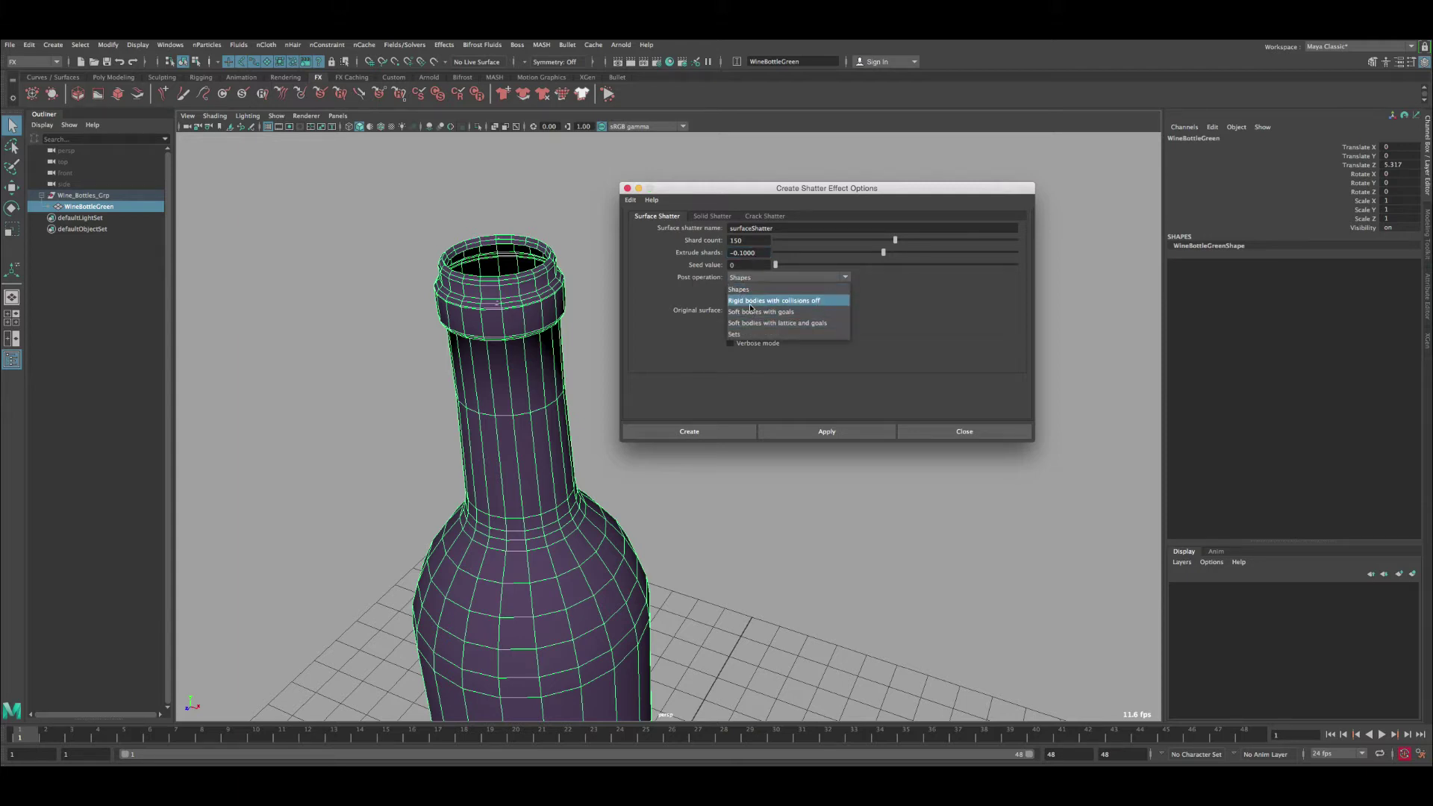
click(745, 285)
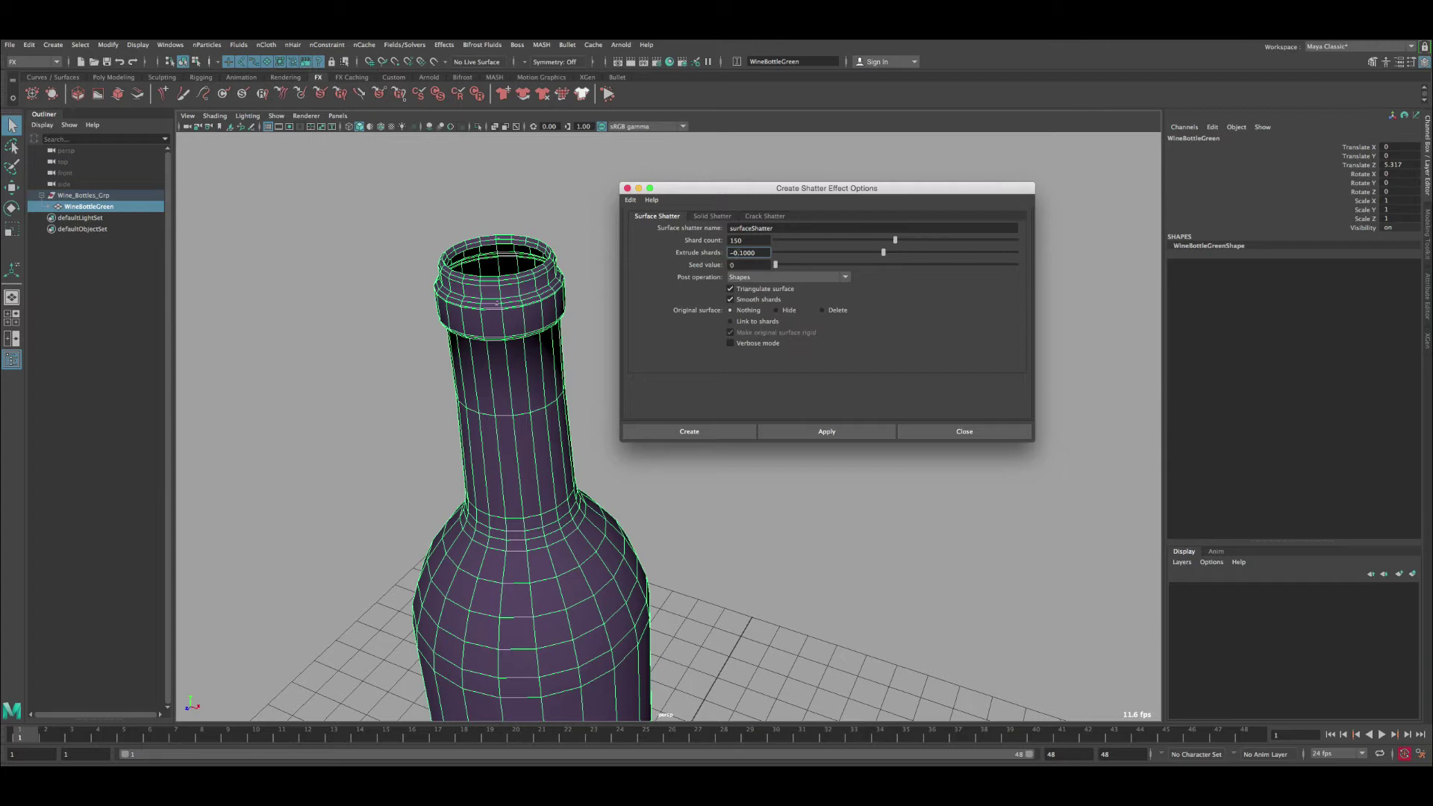
click(694, 435)
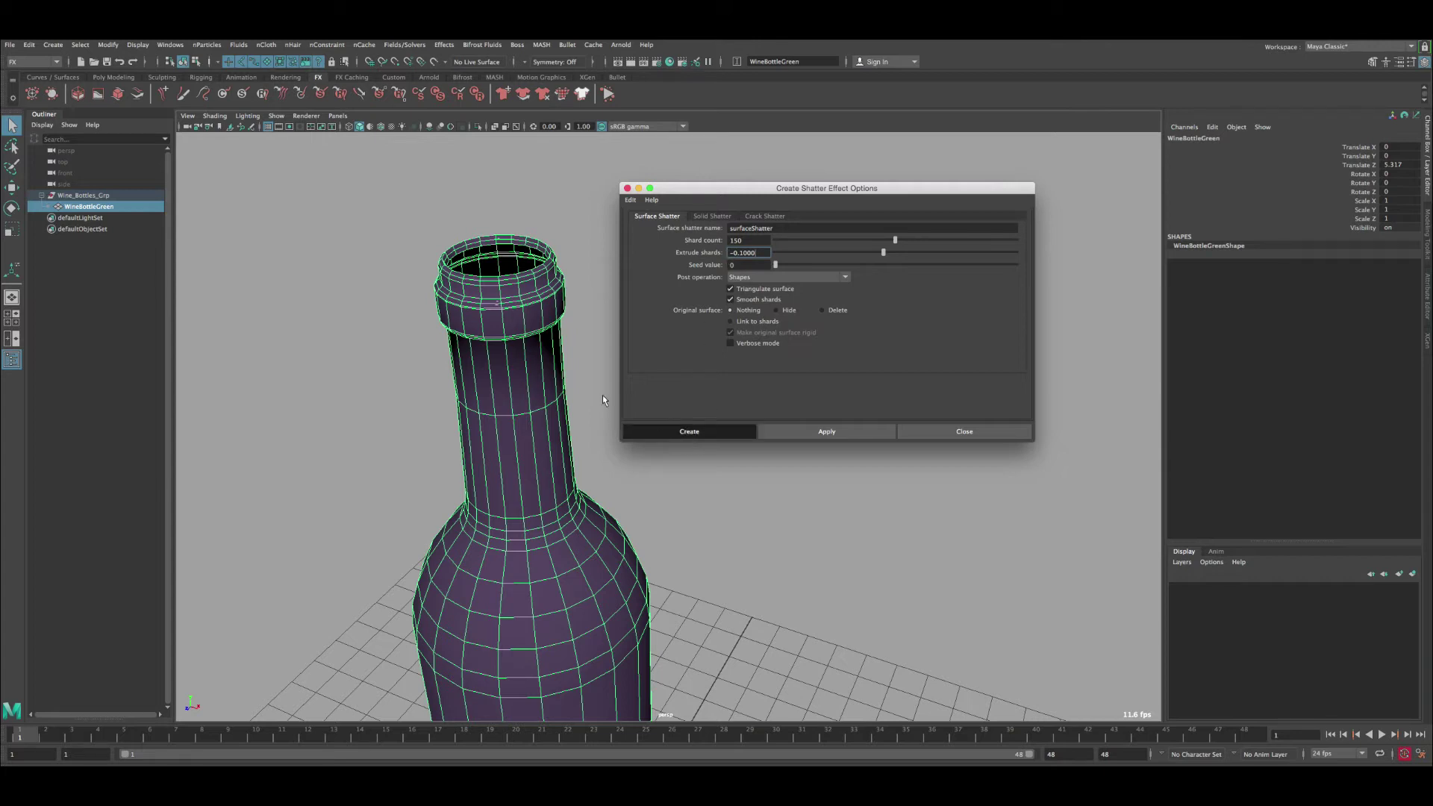
click(652, 400)
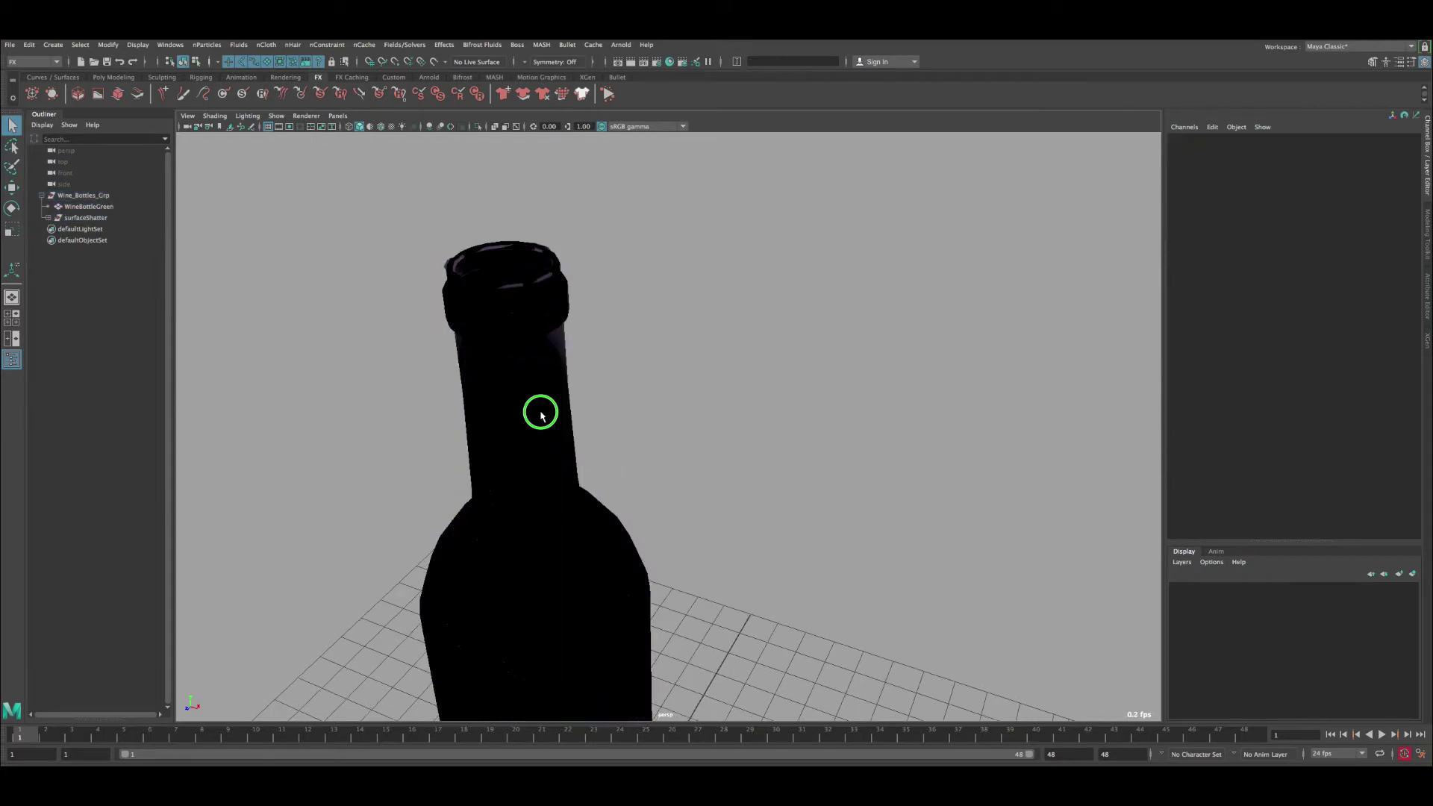
Step: Expand surfaceShatter, select shard1 through shard119, then select only shard1
alt+drag(589, 444, 543, 364)
alt+middle_drag(543, 364, 557, 276)
alt+right_drag(557, 276, 507, 310)
click(59, 218)
click(82, 229)
scroll(123, 351, down, 10)
scroll(124, 371, down, 10)
shift+click(102, 680)
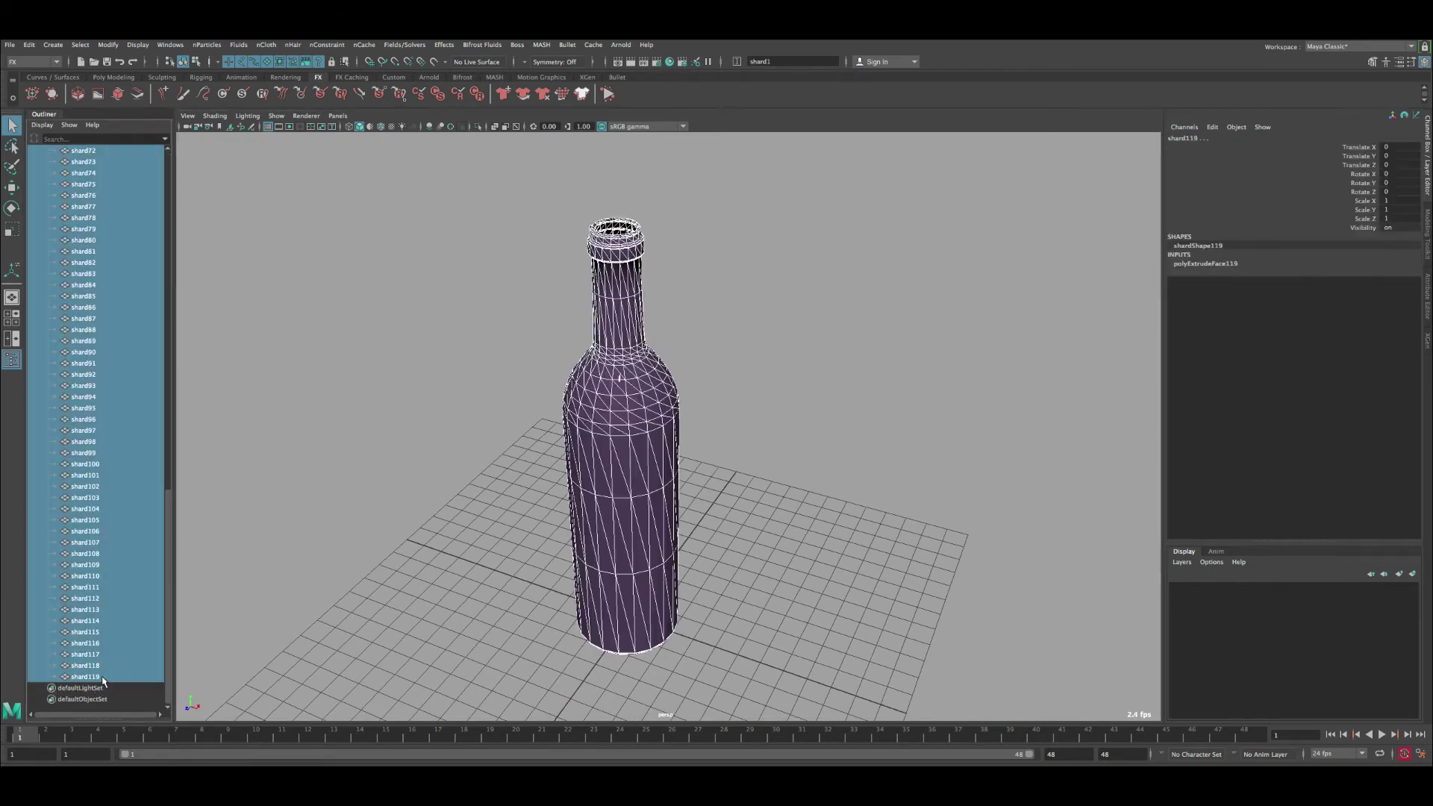
scroll(113, 371, up, 15)
scroll(112, 368, up, 10)
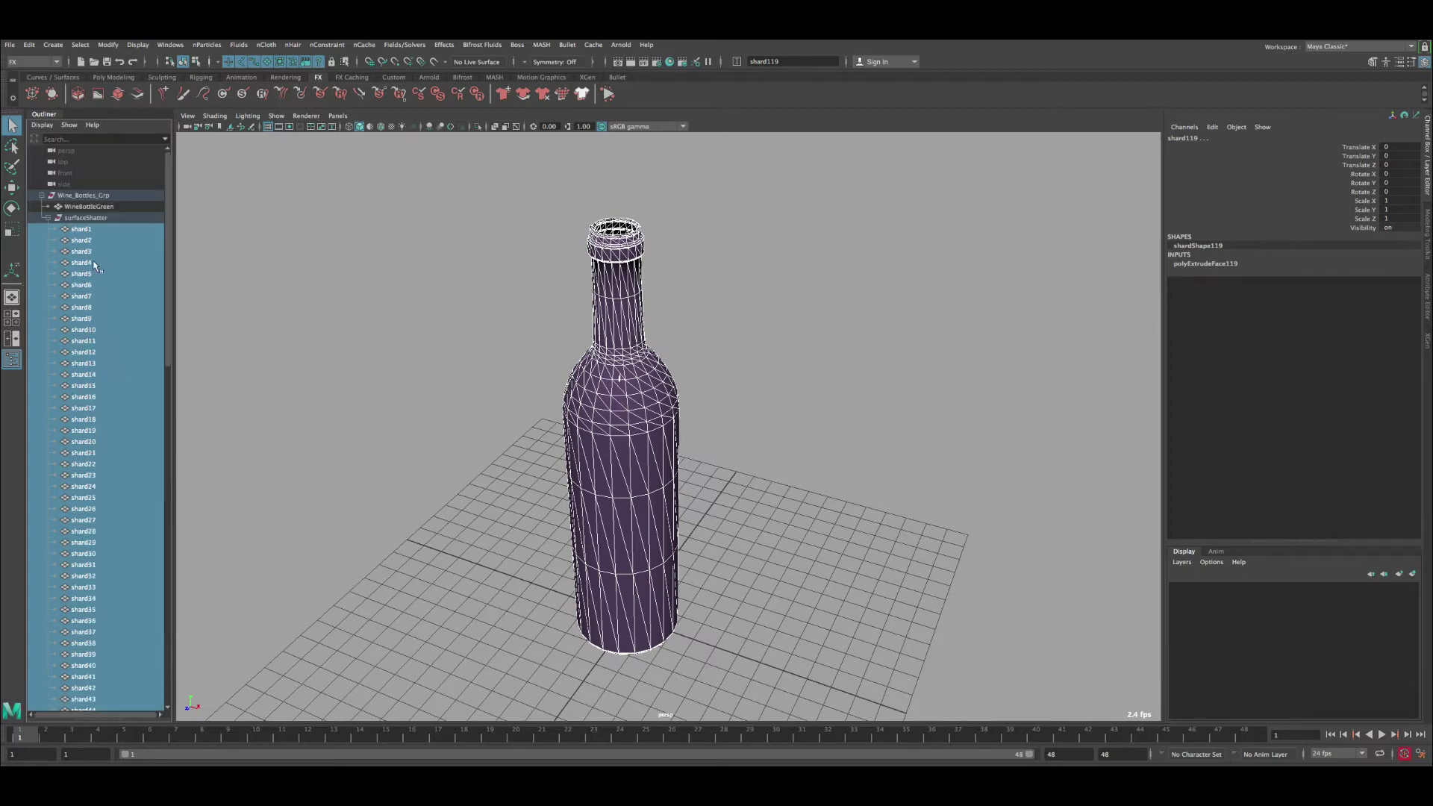
click(82, 229)
Step: Pull shard1 down out of the bottle to inspect it, then undo the move
alt+drag(559, 455, 339, 470)
key(w)
alt+drag(694, 441, 650, 439)
alt+drag(652, 431, 694, 478)
alt+right_drag(694, 477, 739, 534)
alt+middle_drag(707, 486, 806, 313)
alt+right_drag(668, 467, 703, 506)
alt+drag(656, 473, 790, 405)
key(ctrl+z)
key(q)
alt+right_drag(750, 371, 410, 181)
alt+middle_drag(605, 321, 579, 493)
mouse_move(578, 492)
alt+mouse_down()
mouse_move(579, 507)
mouse_move(556, 501)
alt+mouse_up()
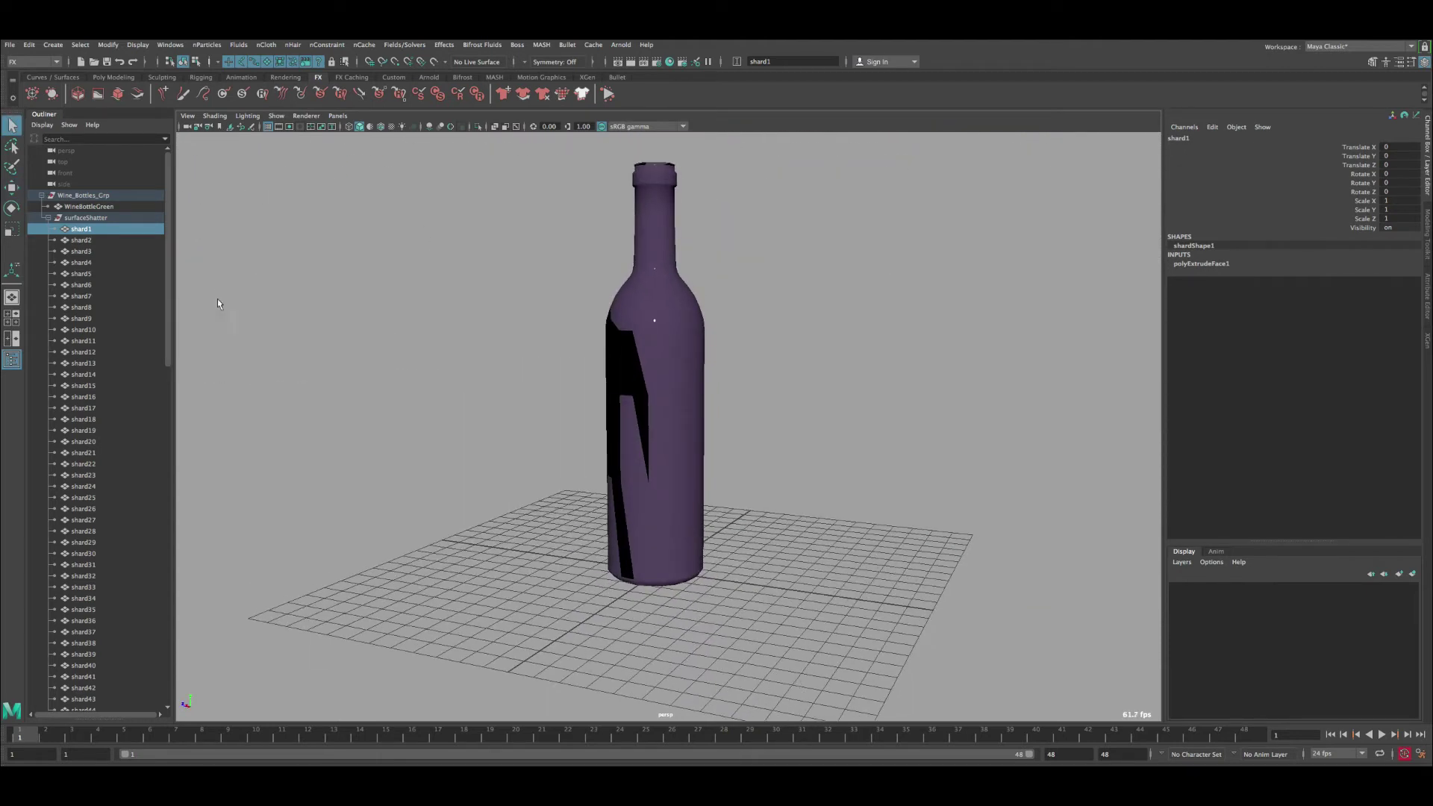
Step: Slide WineBottleGreen aside along Z as a test, then undo the move
click(93, 206)
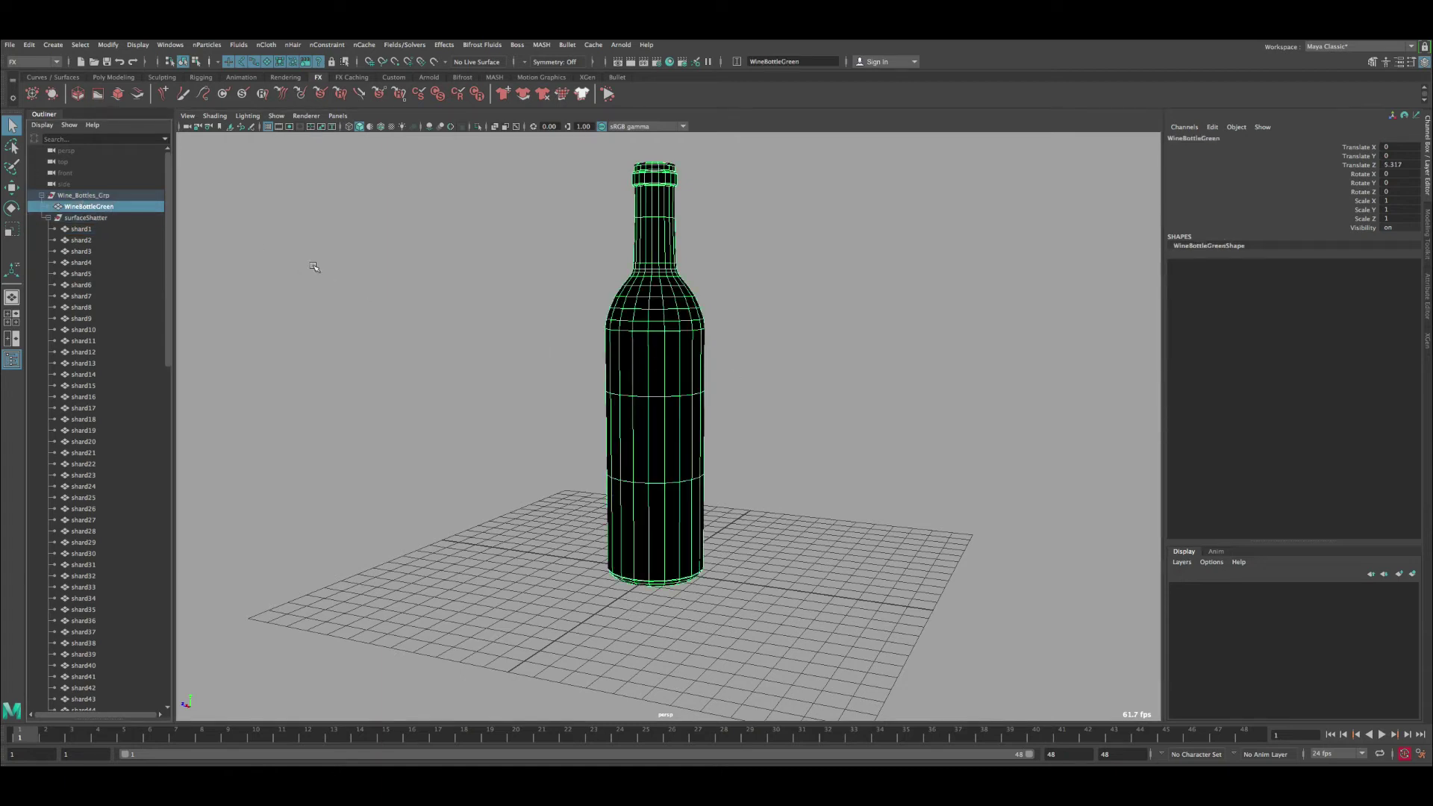
key(w)
drag(648, 519, 701, 384)
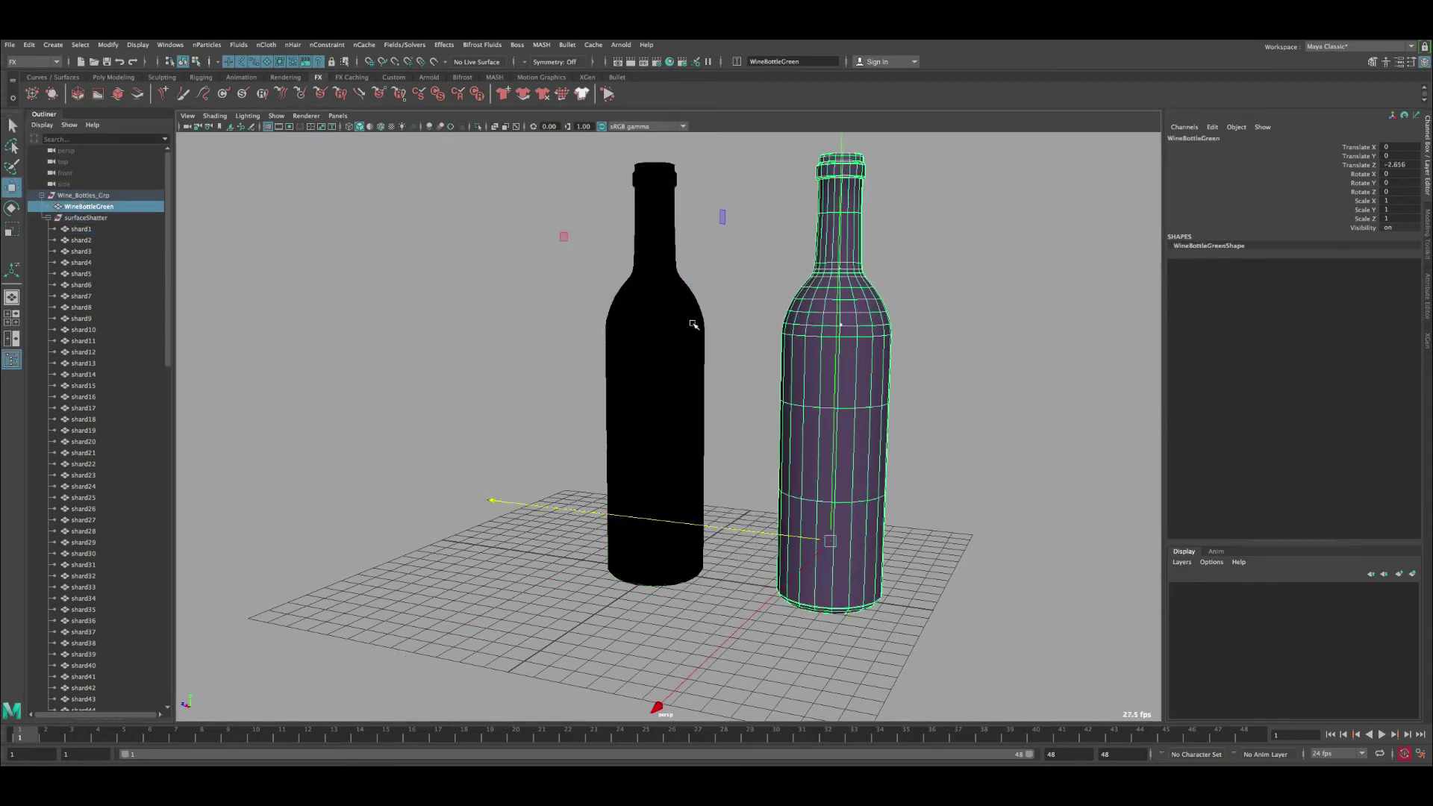
key(ctrl+z)
key(q)
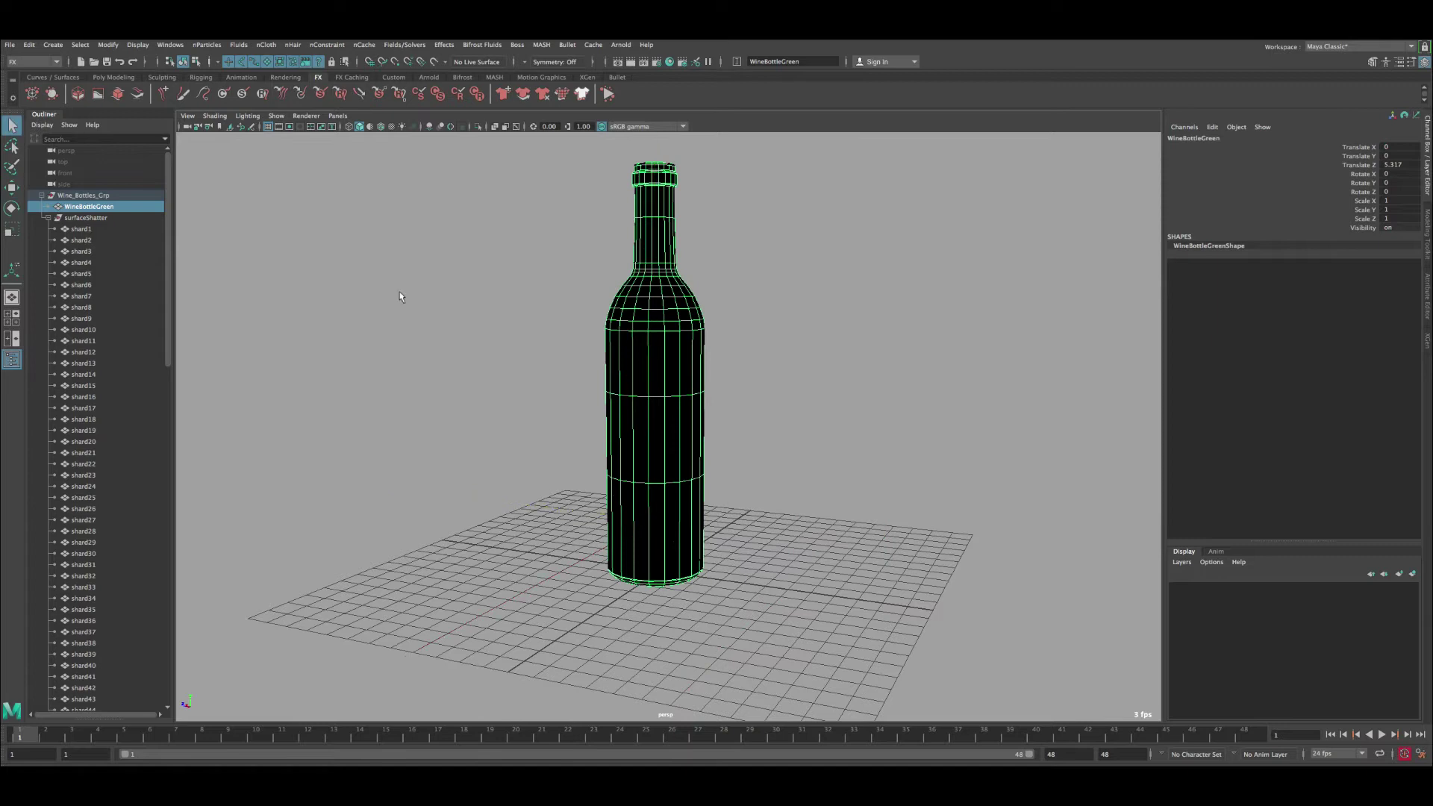
Step: Change the viewport lighting so the shards shade purple, and select shard1
click(250, 118)
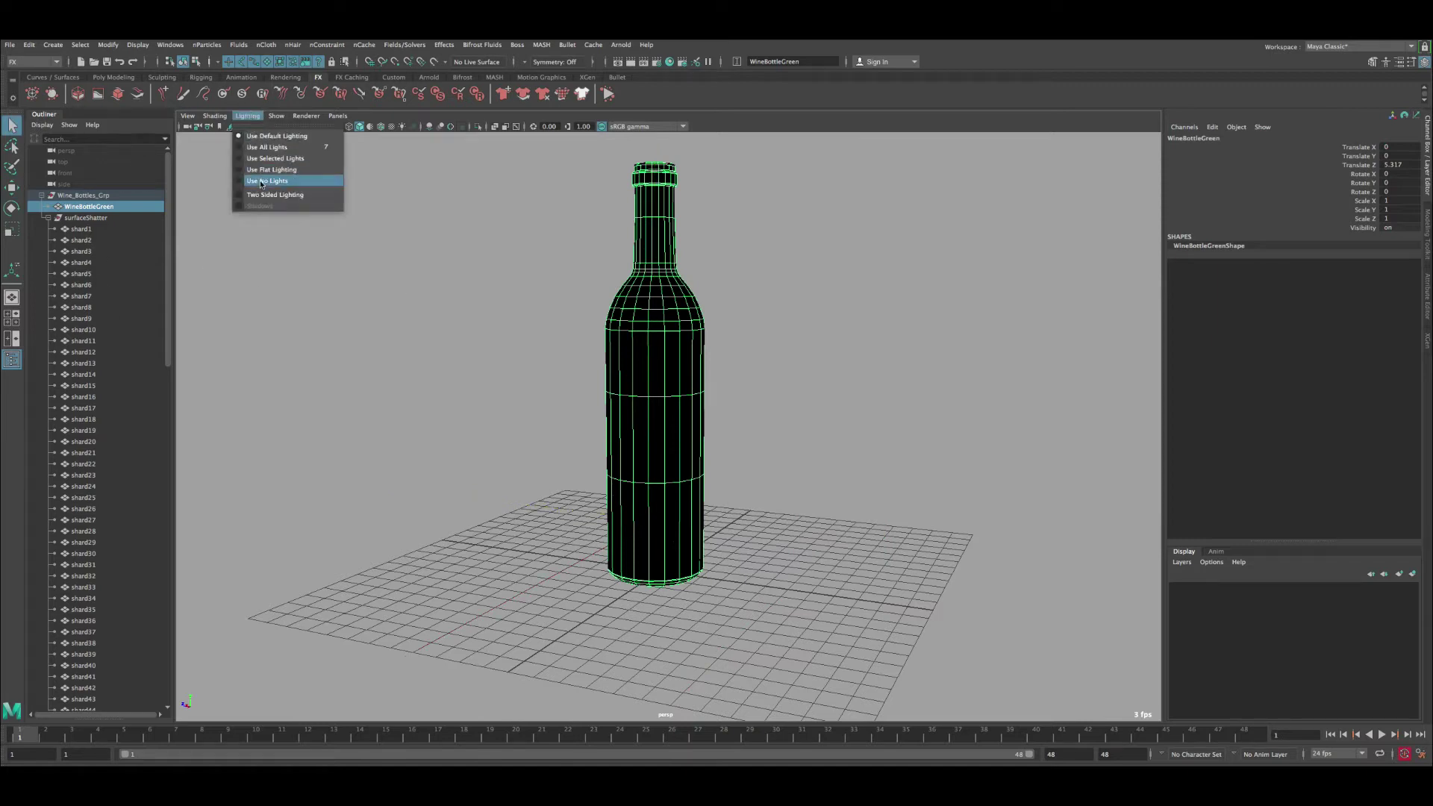
click(283, 199)
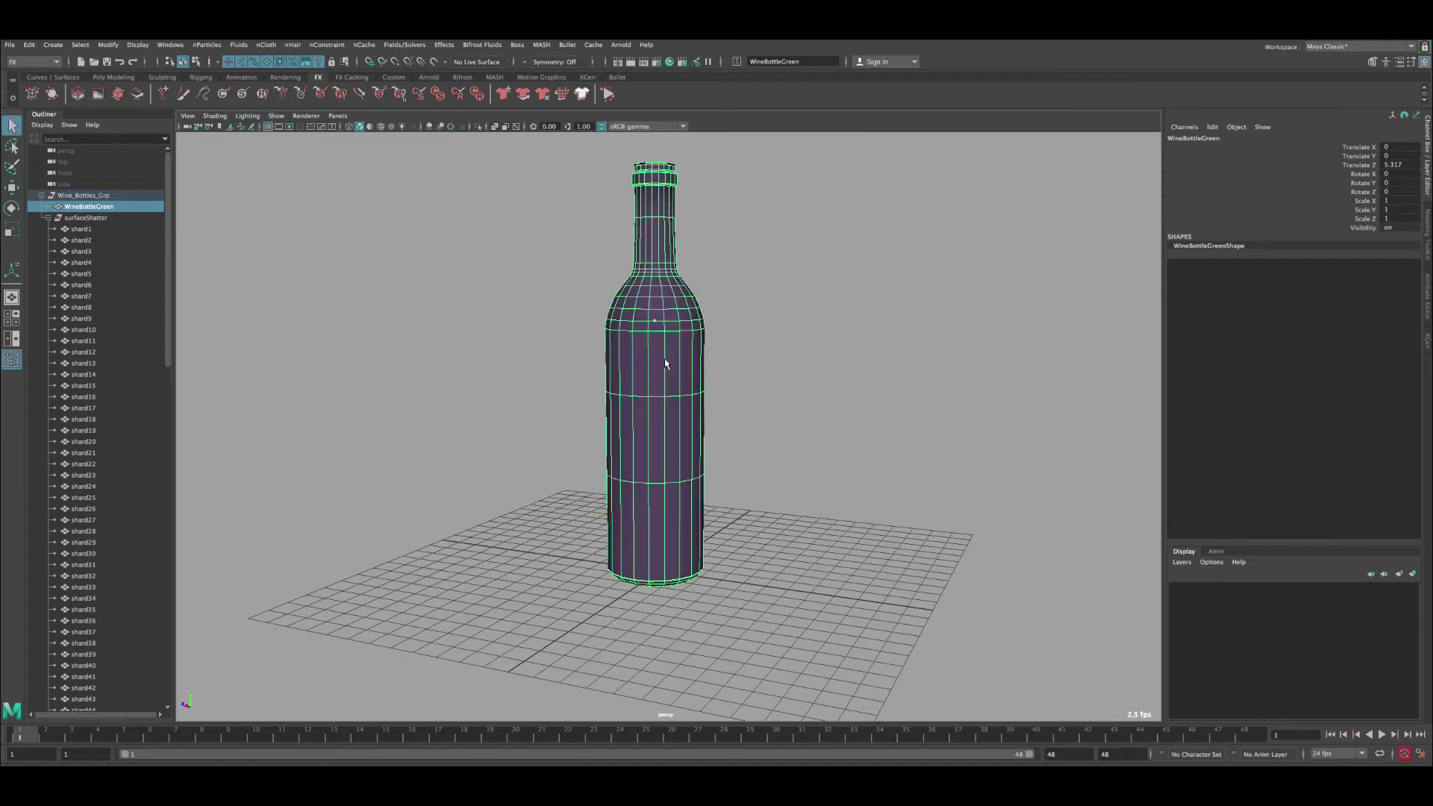
click(84, 229)
Step: Move the bottle aside to reveal the shards beneath, undo, and reselect shard1
click(89, 207)
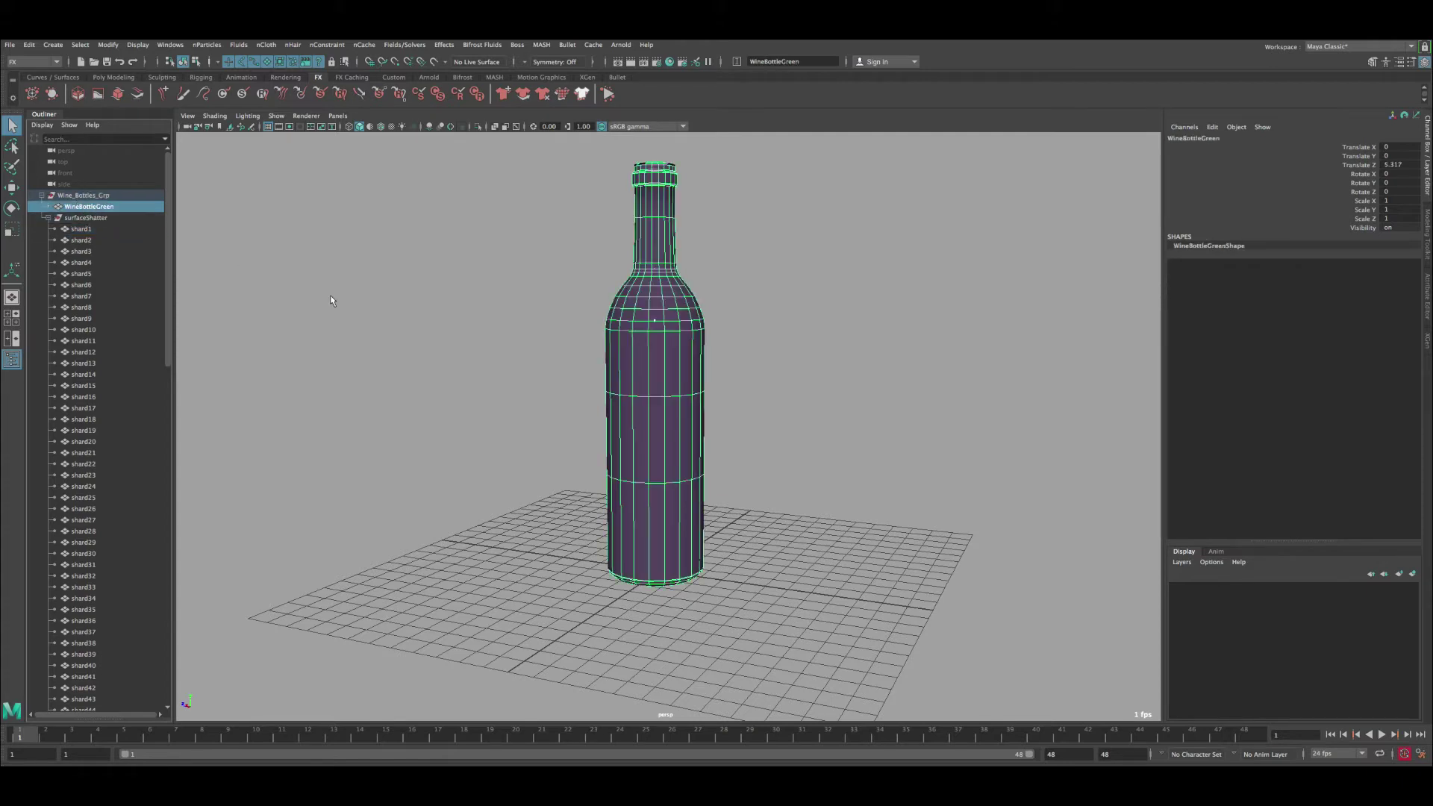
key(w)
drag(615, 514, 794, 540)
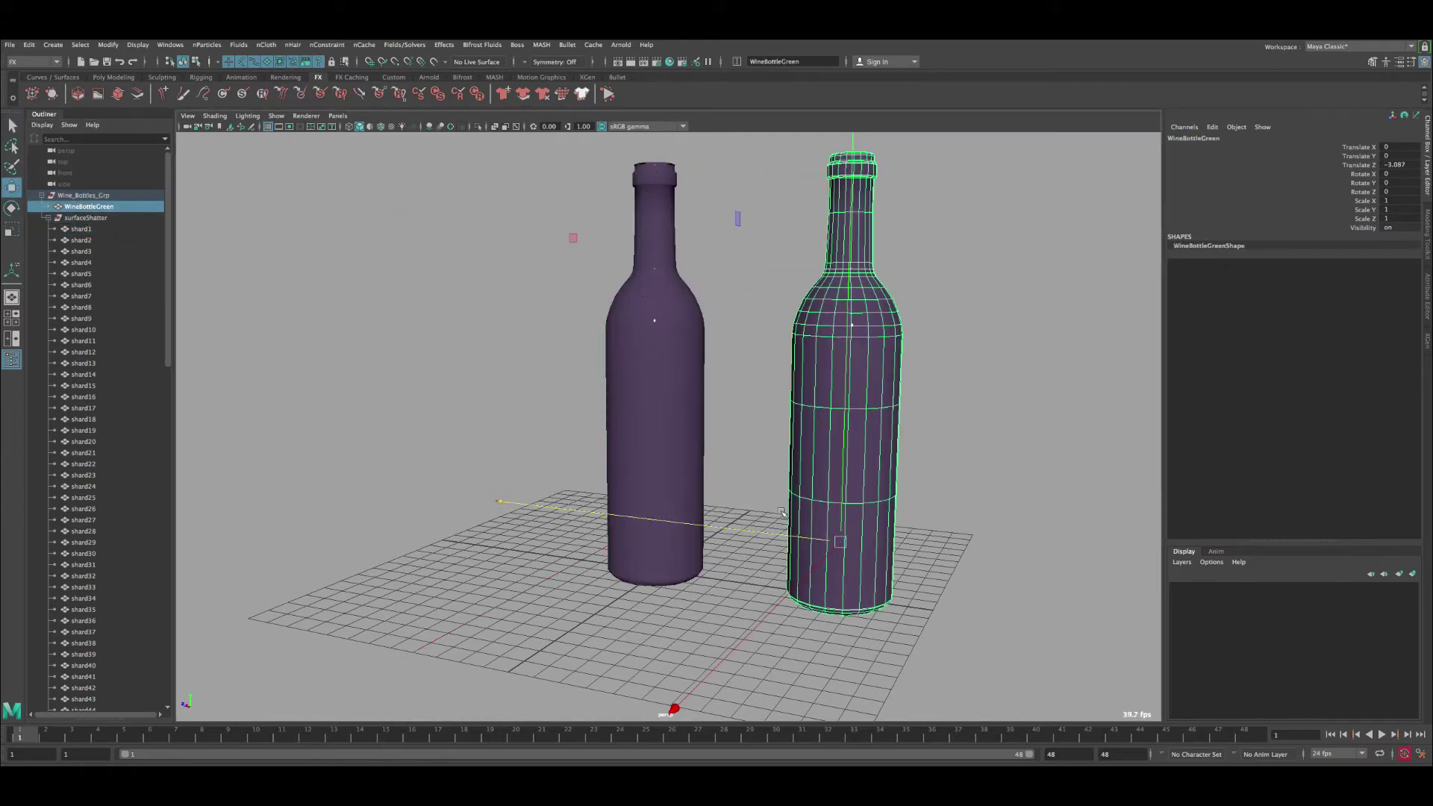
key(ctrl+z)
key(q)
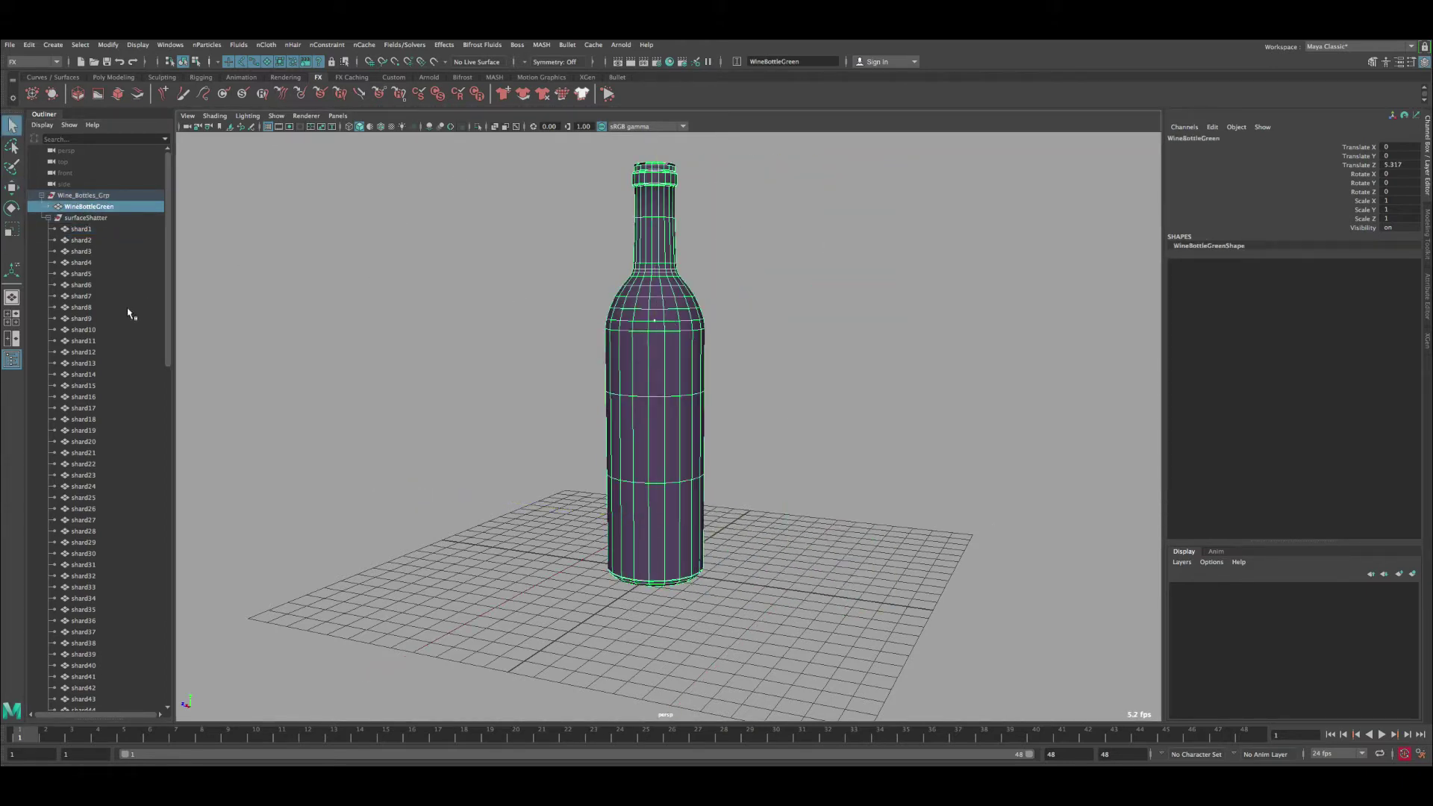
click(103, 230)
scroll(119, 448, down, 15)
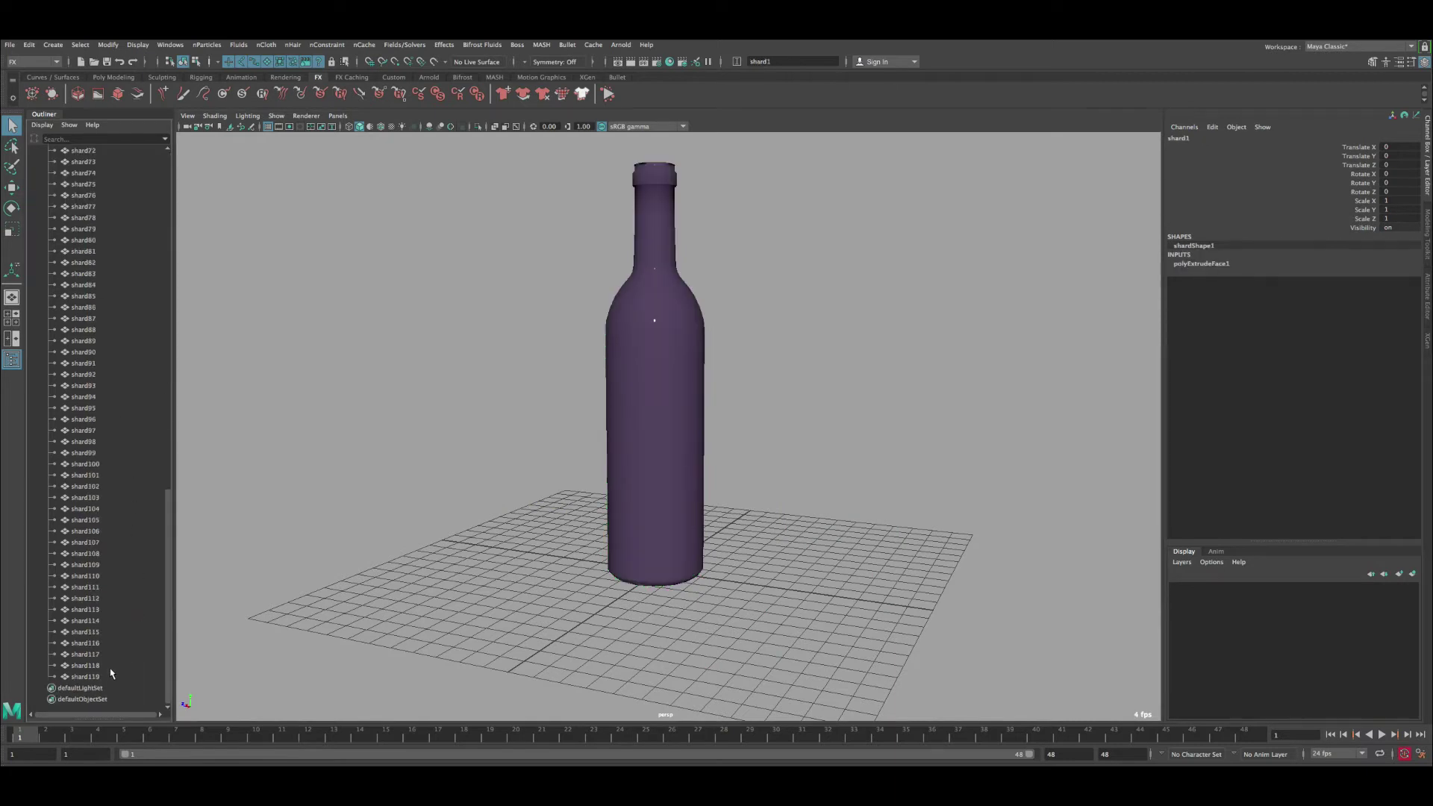
Step: Extend the selection to cover shard1 through shard119
shift+click(112, 676)
alt+drag(493, 237, 588, 290)
key(w)
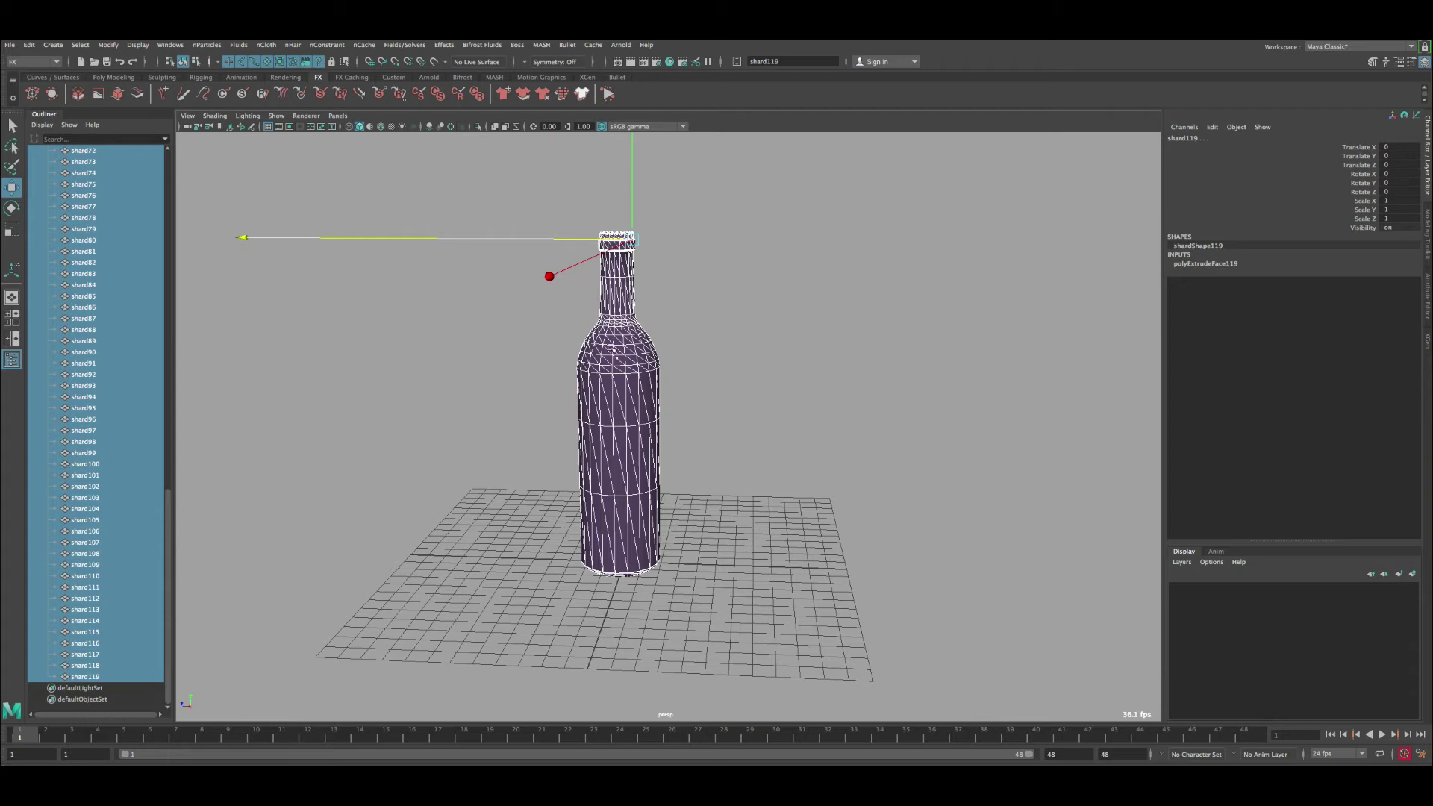
Step: Make the selected shards Bullet active rigid bodies with reset defaults and an Auto Compound collider
click(566, 45)
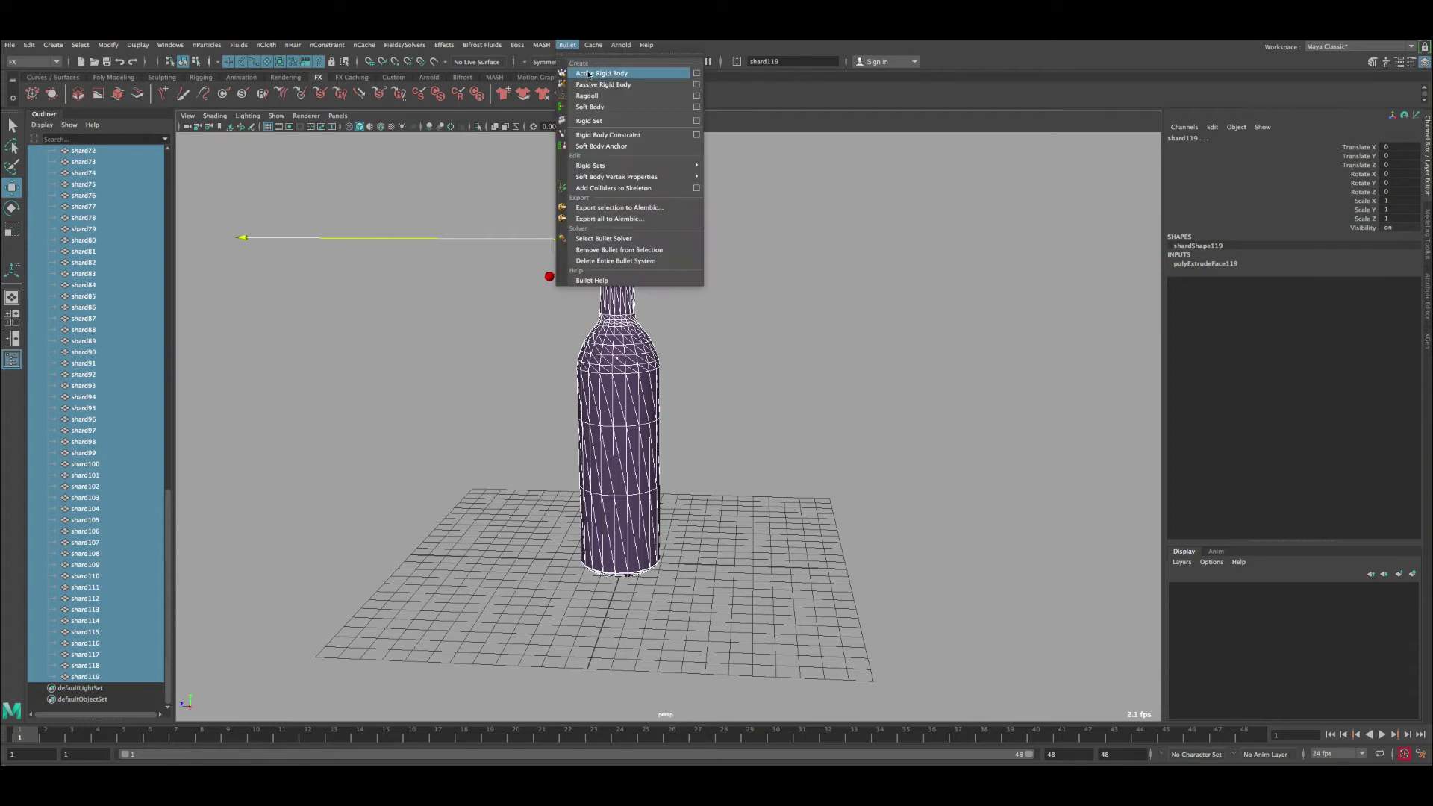
click(696, 75)
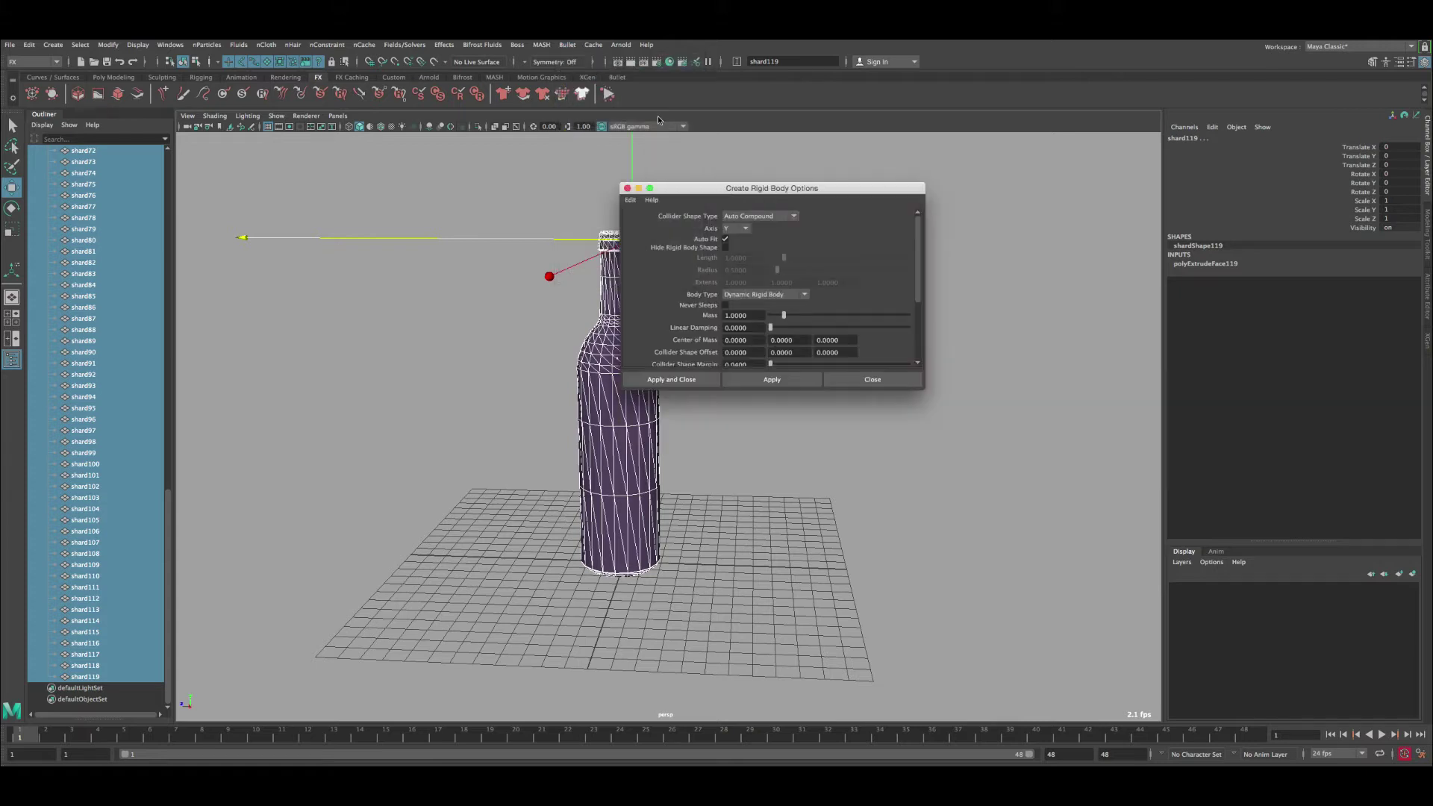
click(630, 199)
click(661, 224)
drag(679, 190, 299, 172)
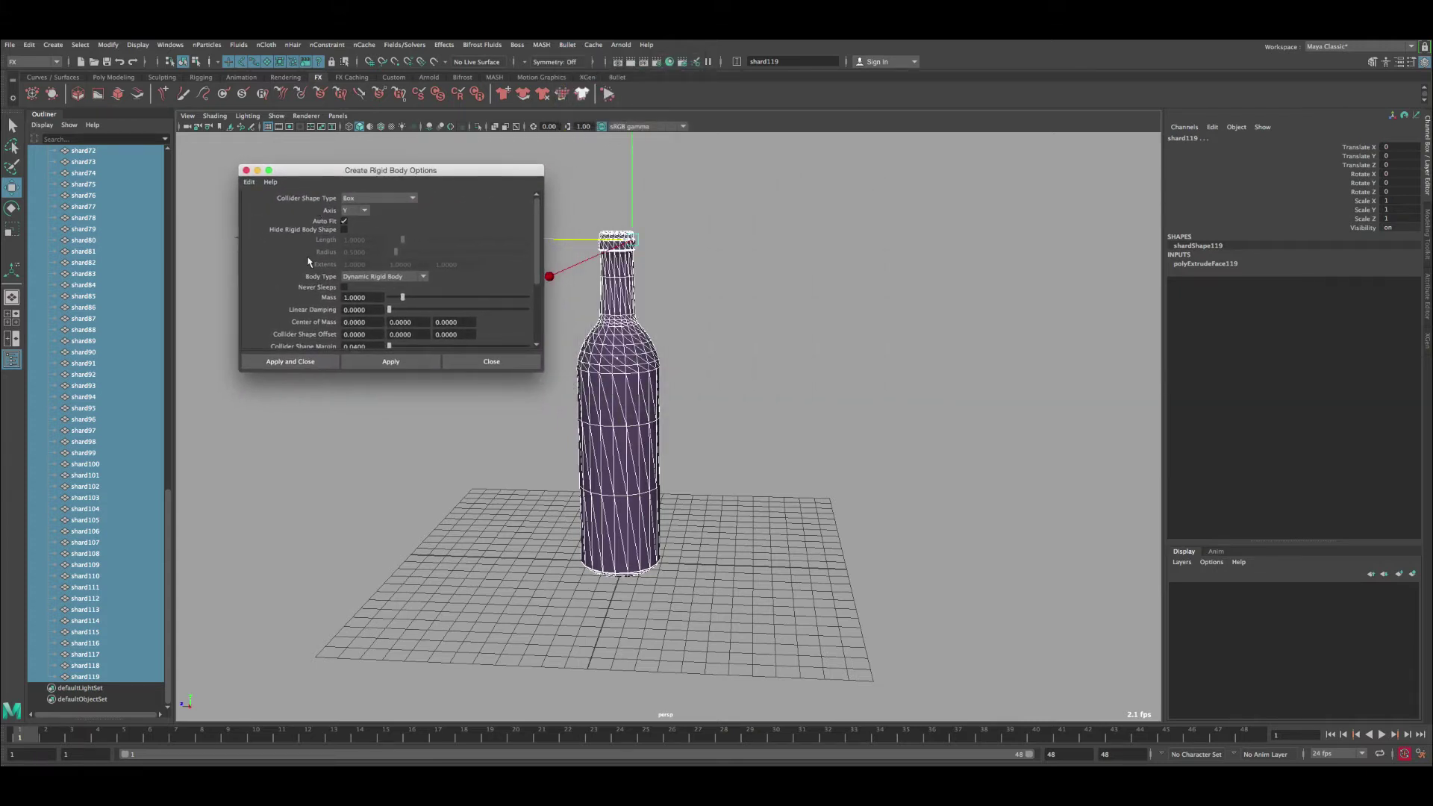
mouse_move(535, 254)
mouse_down()
mouse_move(538, 289)
mouse_move(531, 234)
mouse_up()
click(353, 199)
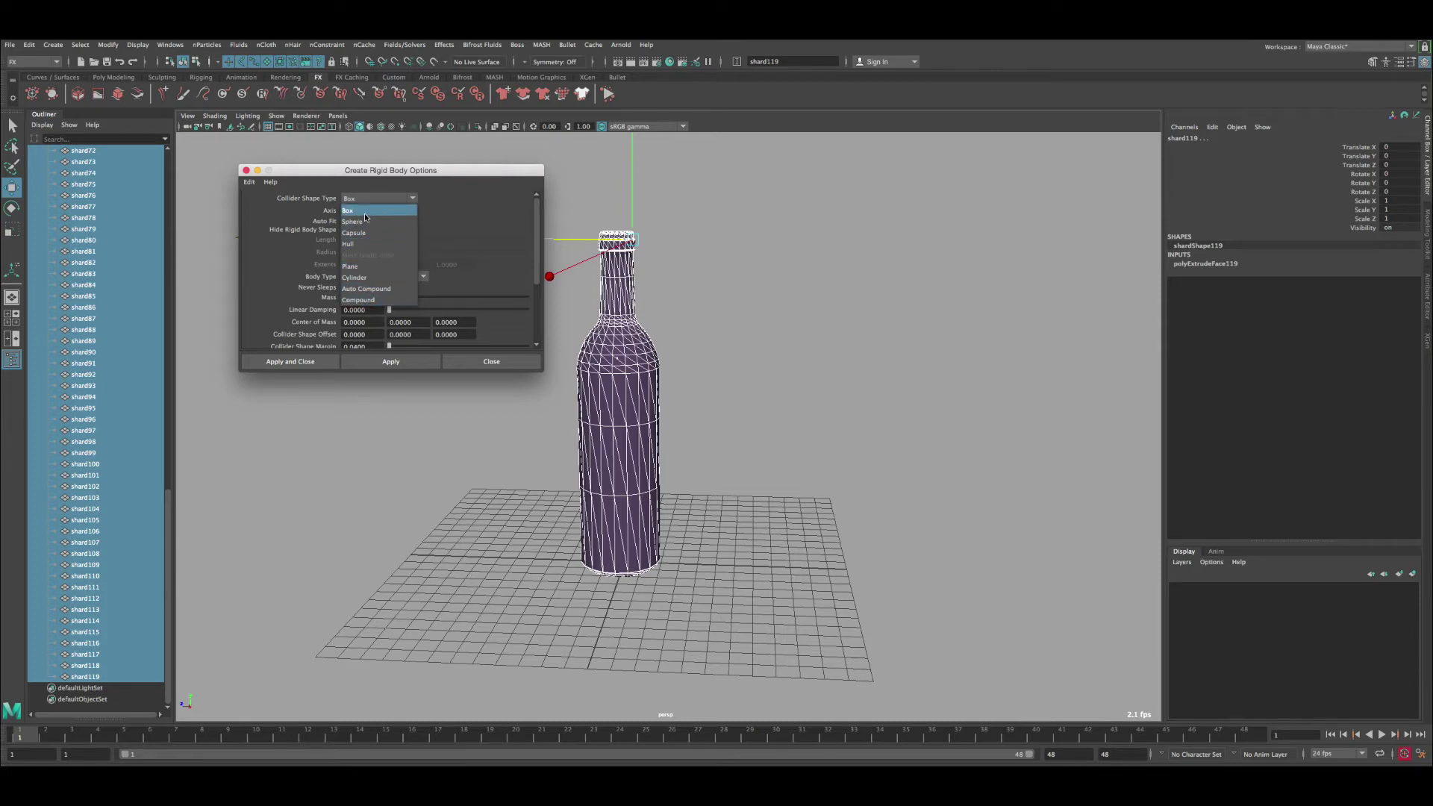
click(367, 289)
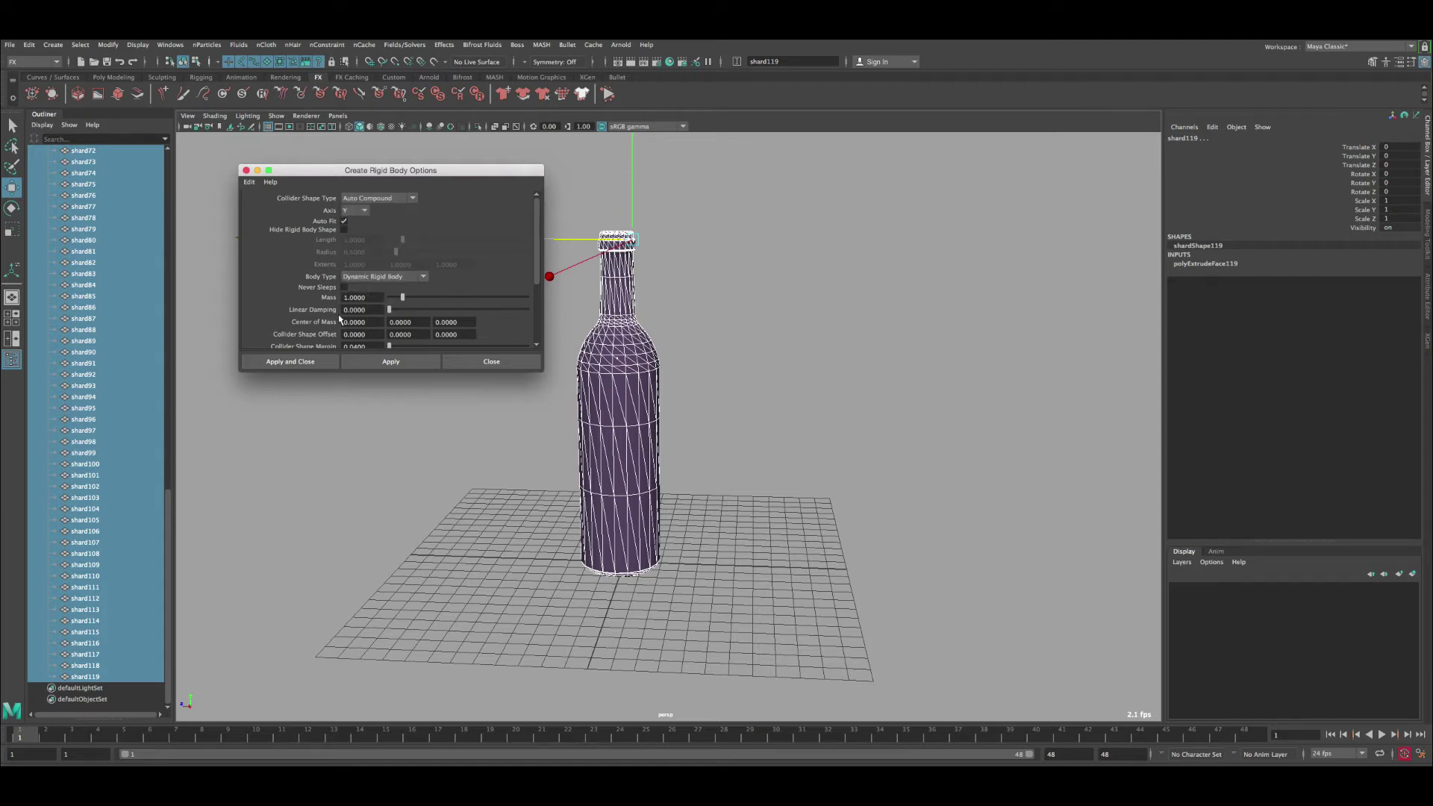
click(302, 363)
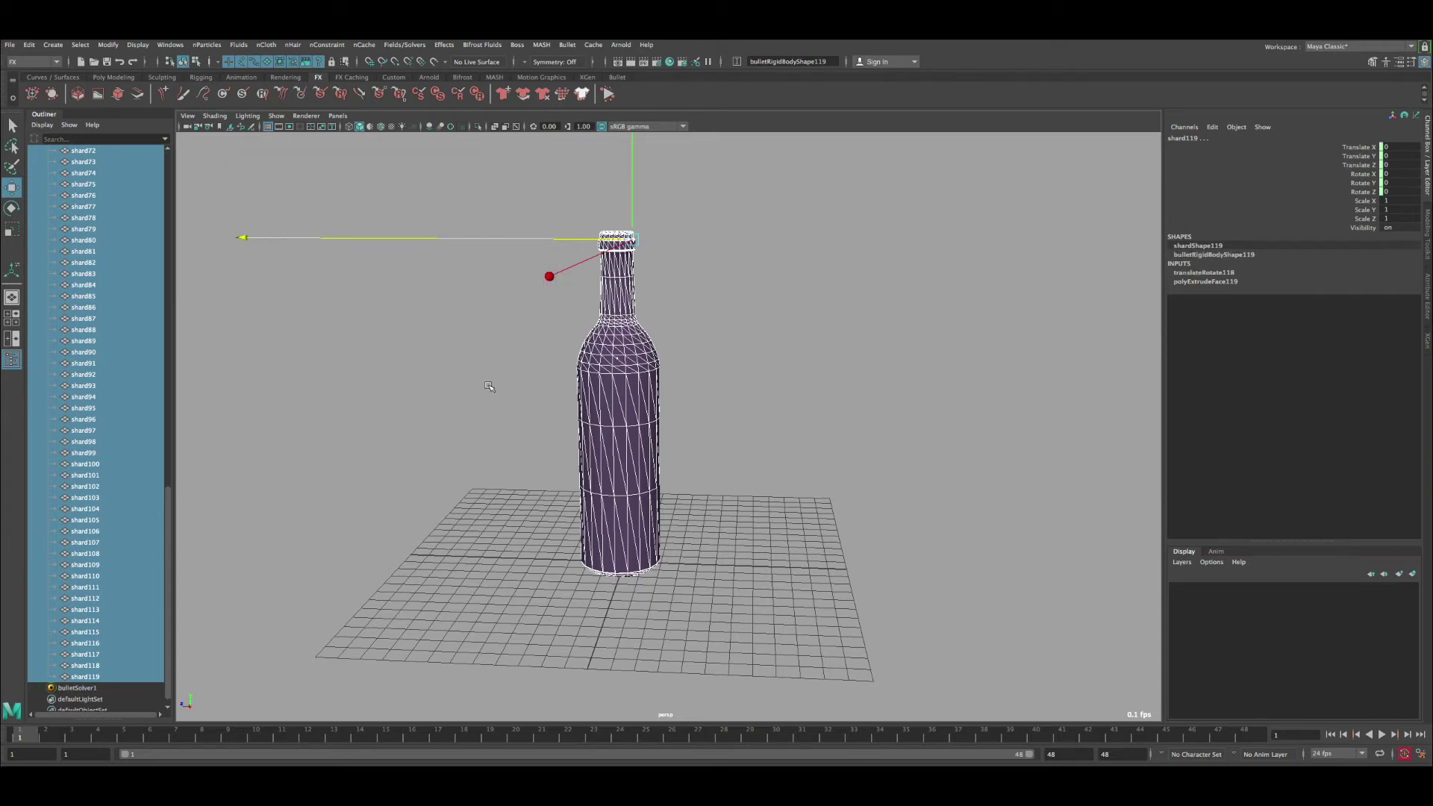
Step: Deselect the shards and set the playback end frame to 200
key(q)
alt+right_drag(791, 445, 657, 358)
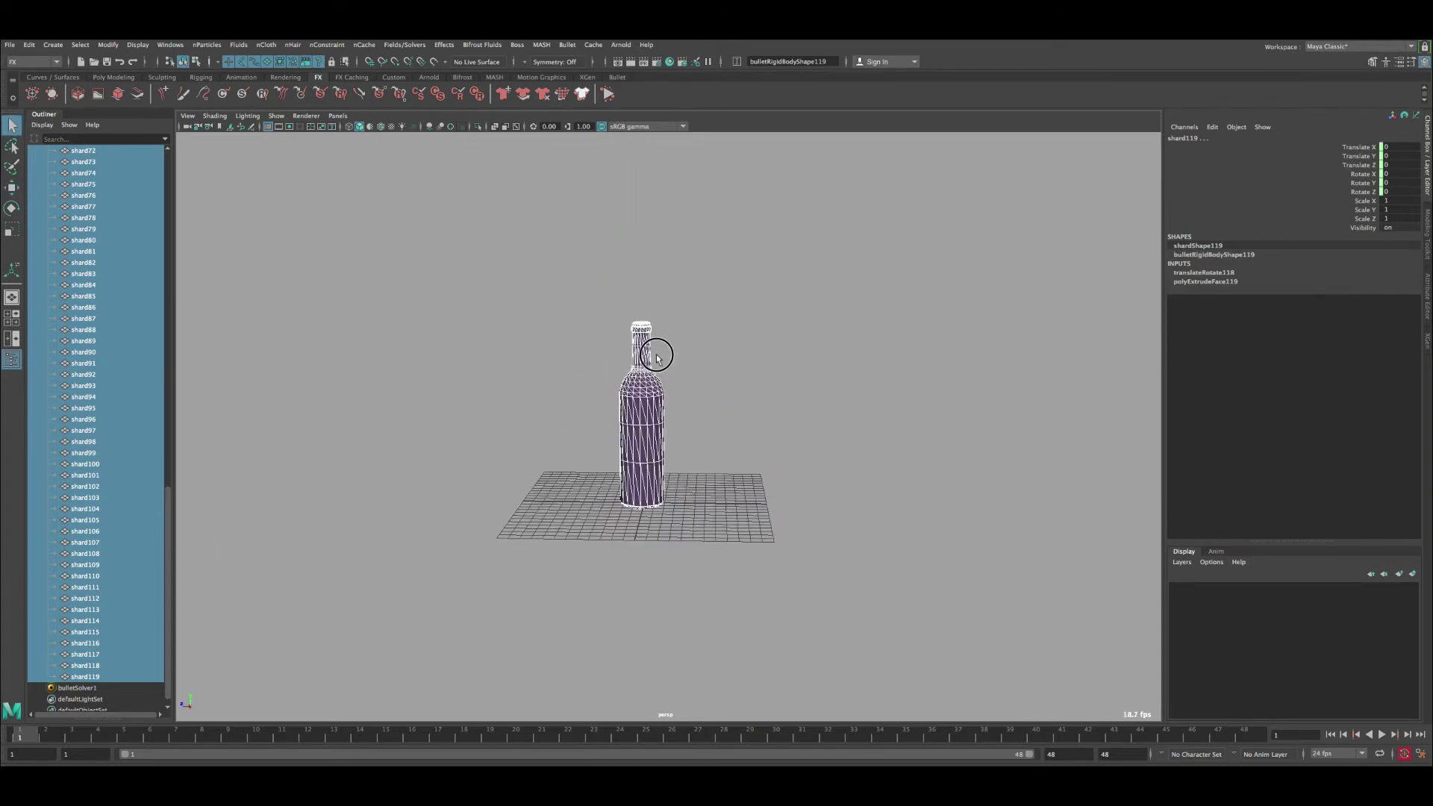
alt+drag(657, 358, 715, 390)
click(715, 389)
double_click(1090, 755)
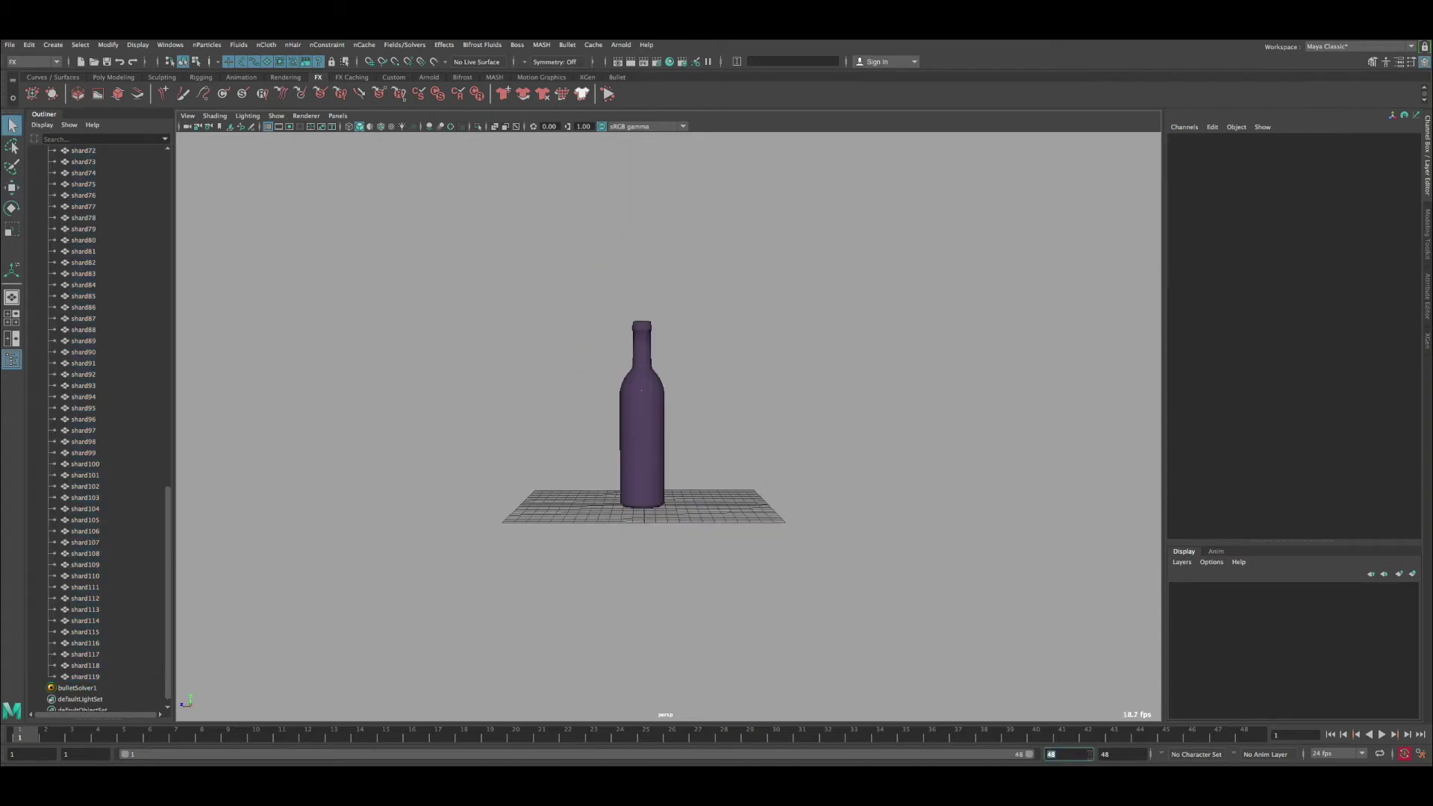
text(200)
key(Return)
Step: Play the simulation to watch the shards fall, then stop and rewind to frame 1
click(1382, 735)
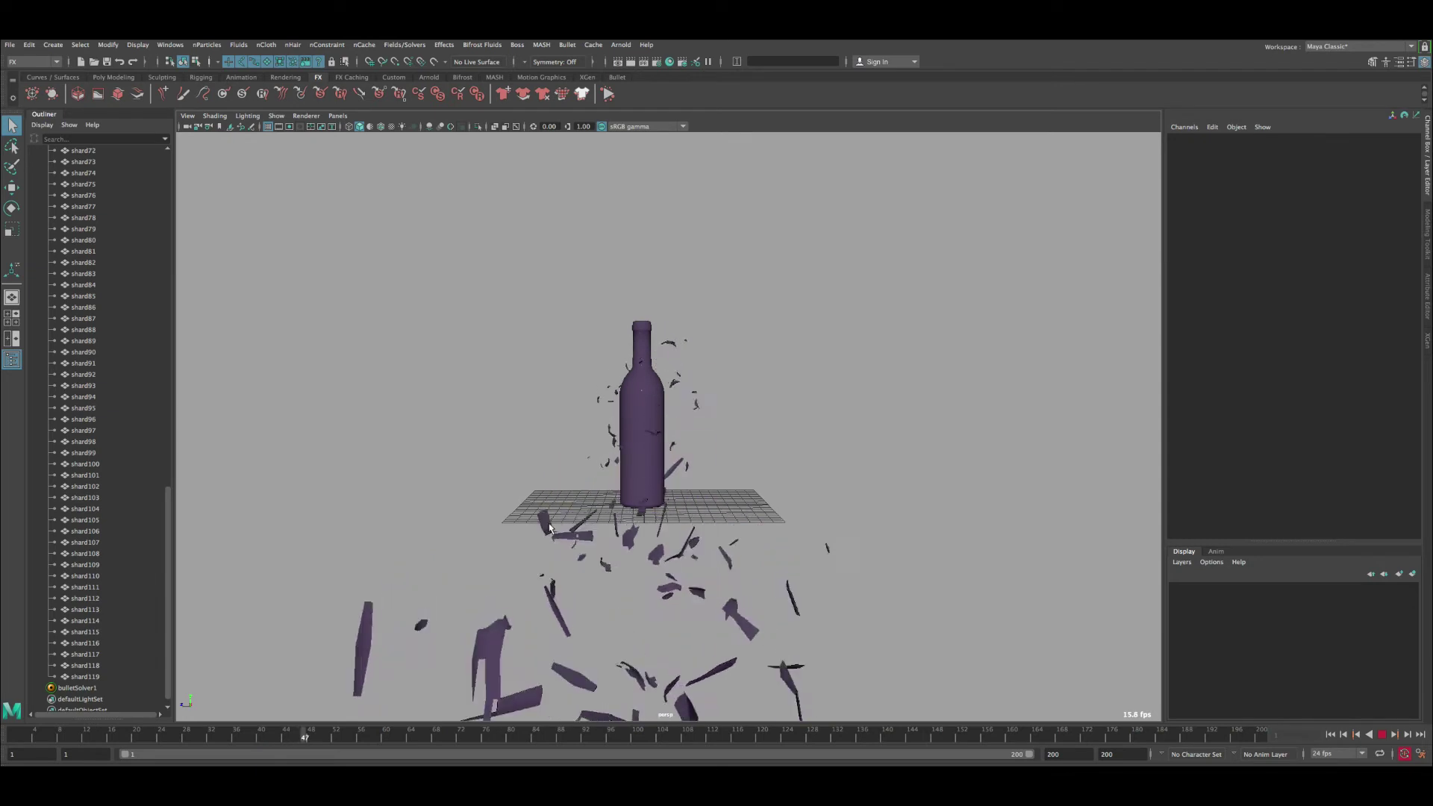
key(Escape)
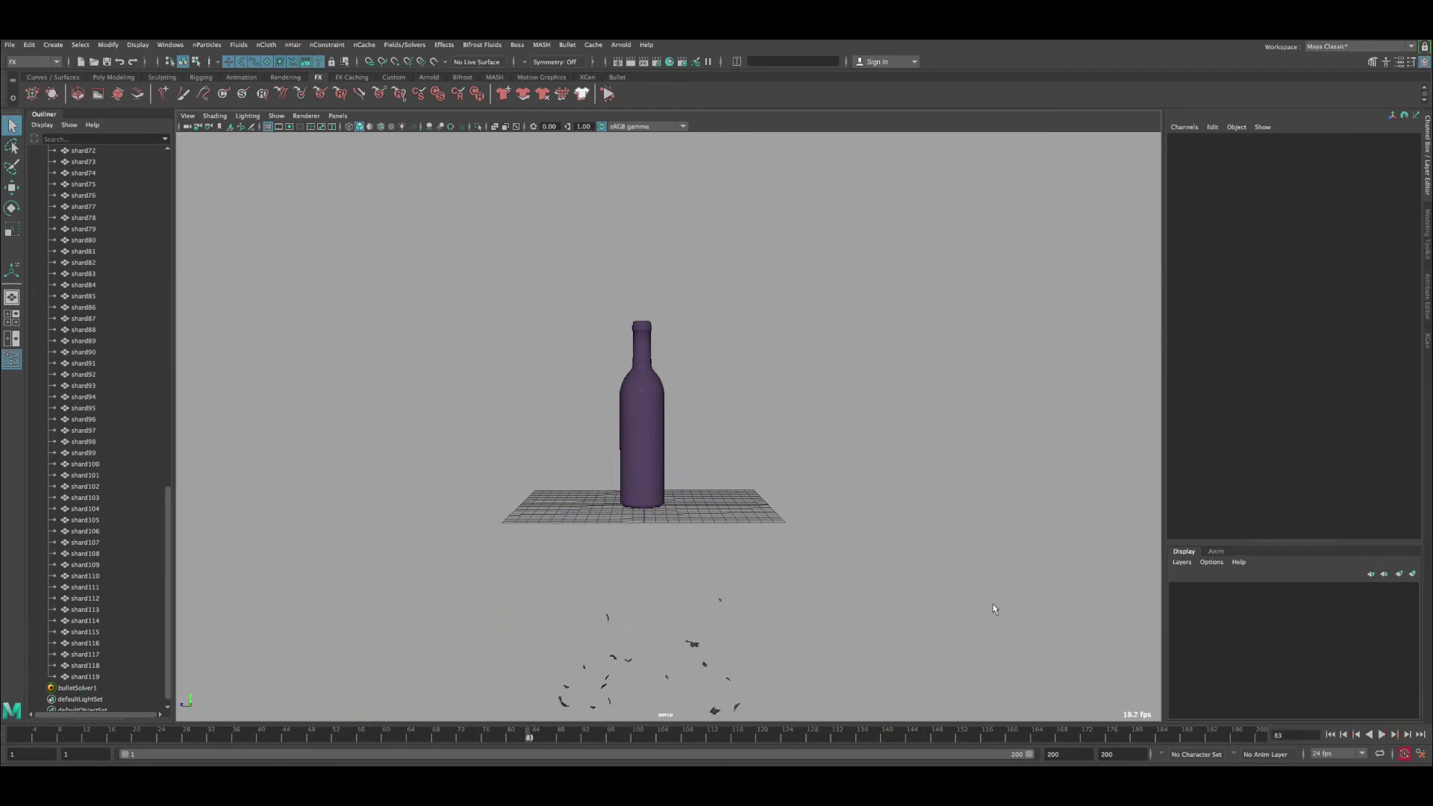
click(1329, 735)
scroll(124, 502, down, 1)
alt+drag(634, 443, 550, 404)
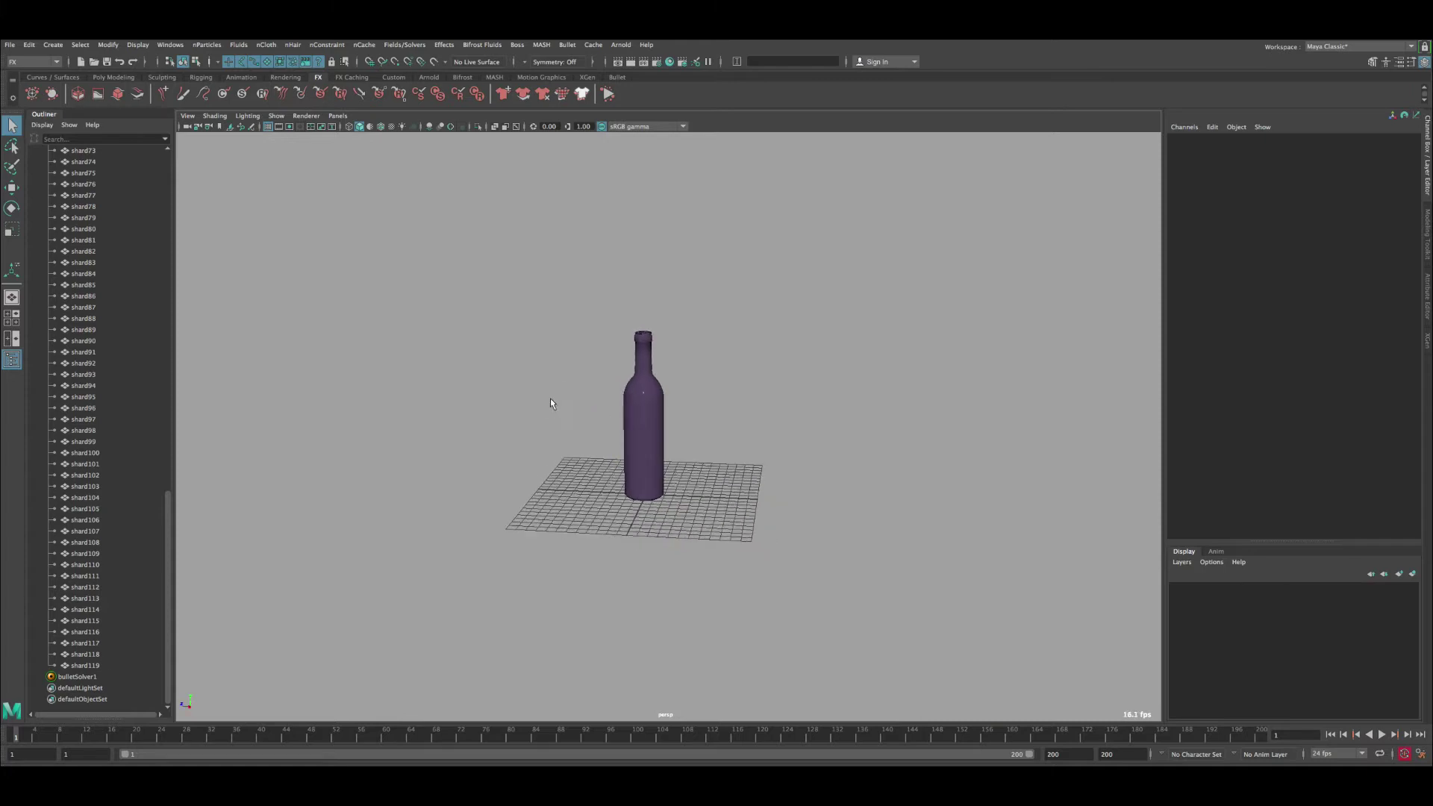
click(53, 45)
Step: Add a polygon plane and scale it up uniformly to about 243
mouse_move(74, 85)
click(247, 150)
alt+drag(817, 470, 709, 431)
key(r)
drag(651, 480, 787, 509)
alt+right_drag(788, 509, 668, 470)
drag(656, 467, 944, 408)
alt+right_drag(752, 477, 654, 446)
drag(649, 445, 681, 441)
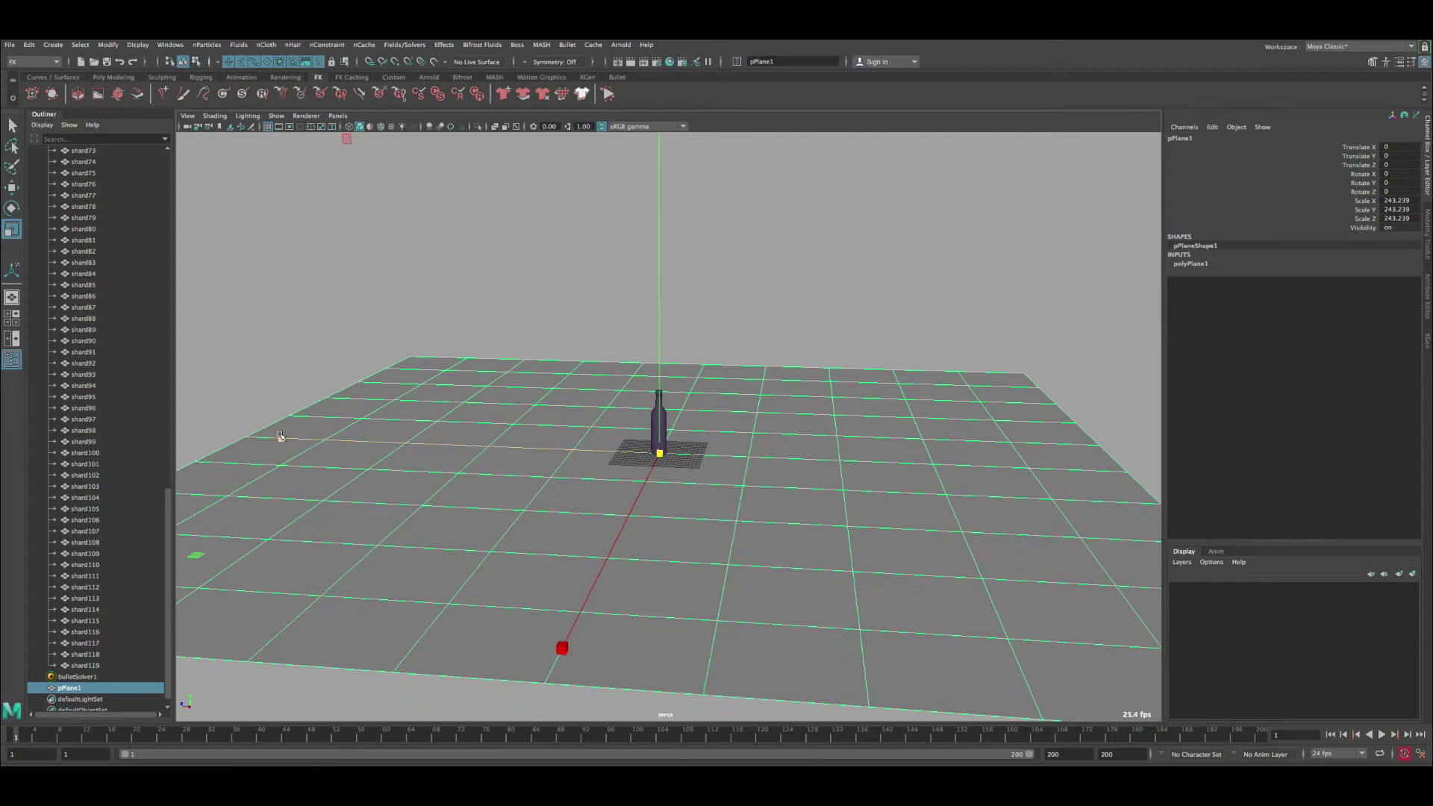
Step: Stretch the plane to roughly 253 by 324 and lower it to Y -17.388 under the bottle
drag(282, 438, 157, 423)
drag(562, 648, 547, 669)
key(q)
alt+right_drag(746, 420, 758, 496)
key(w)
alt+drag(758, 495, 348, 266)
key(q)
click(567, 45)
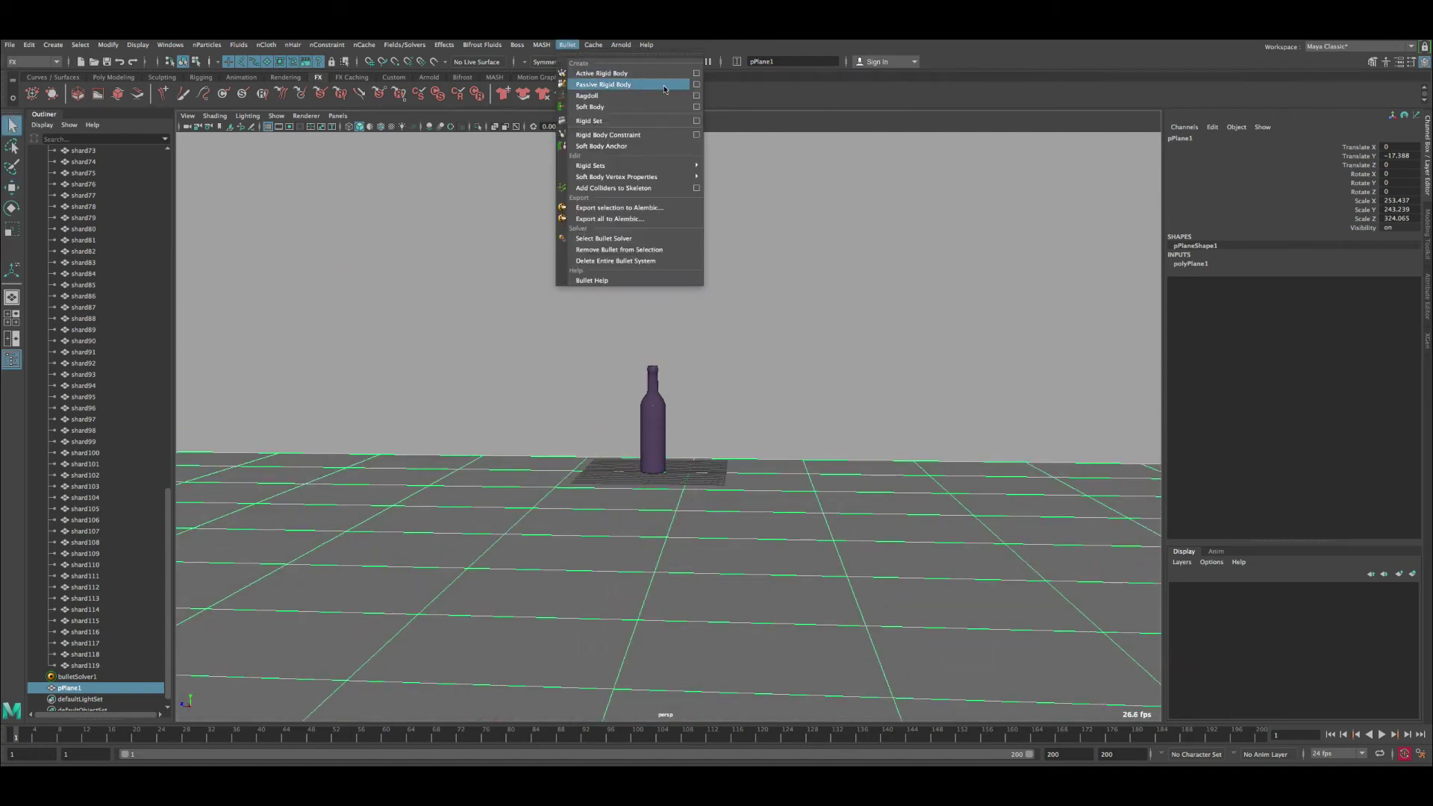
Step: Make pPlane1 a Bullet passive rigid body with default settings and a Box collider, then deselect it
click(696, 85)
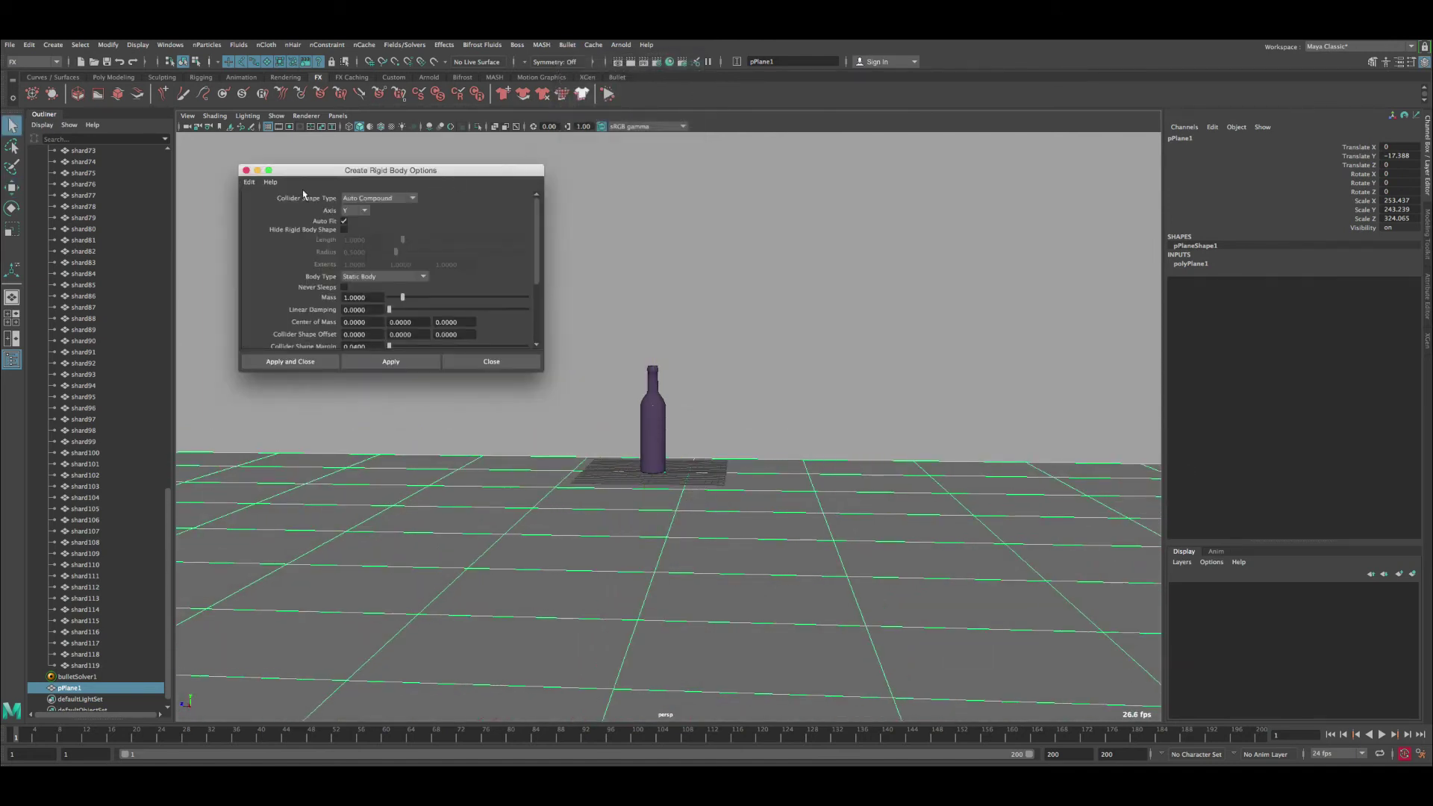
click(251, 182)
click(263, 207)
click(297, 361)
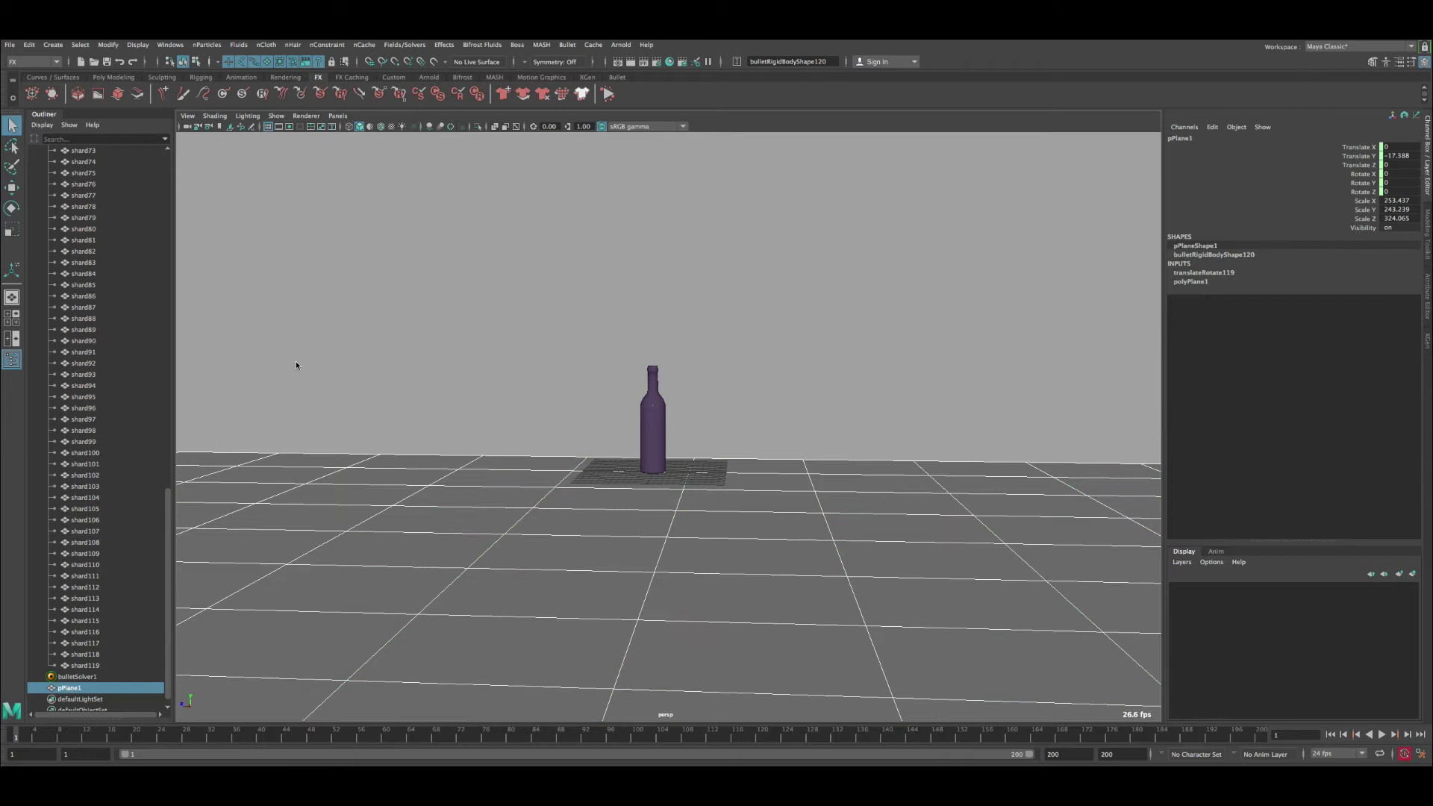
click(813, 386)
alt+drag(791, 427, 819, 432)
alt+right_drag(819, 433, 783, 457)
alt+middle_drag(783, 457, 687, 397)
Step: Hide the grid and run the simulation until the shards rest scattered on the plane around frame 179
click(269, 126)
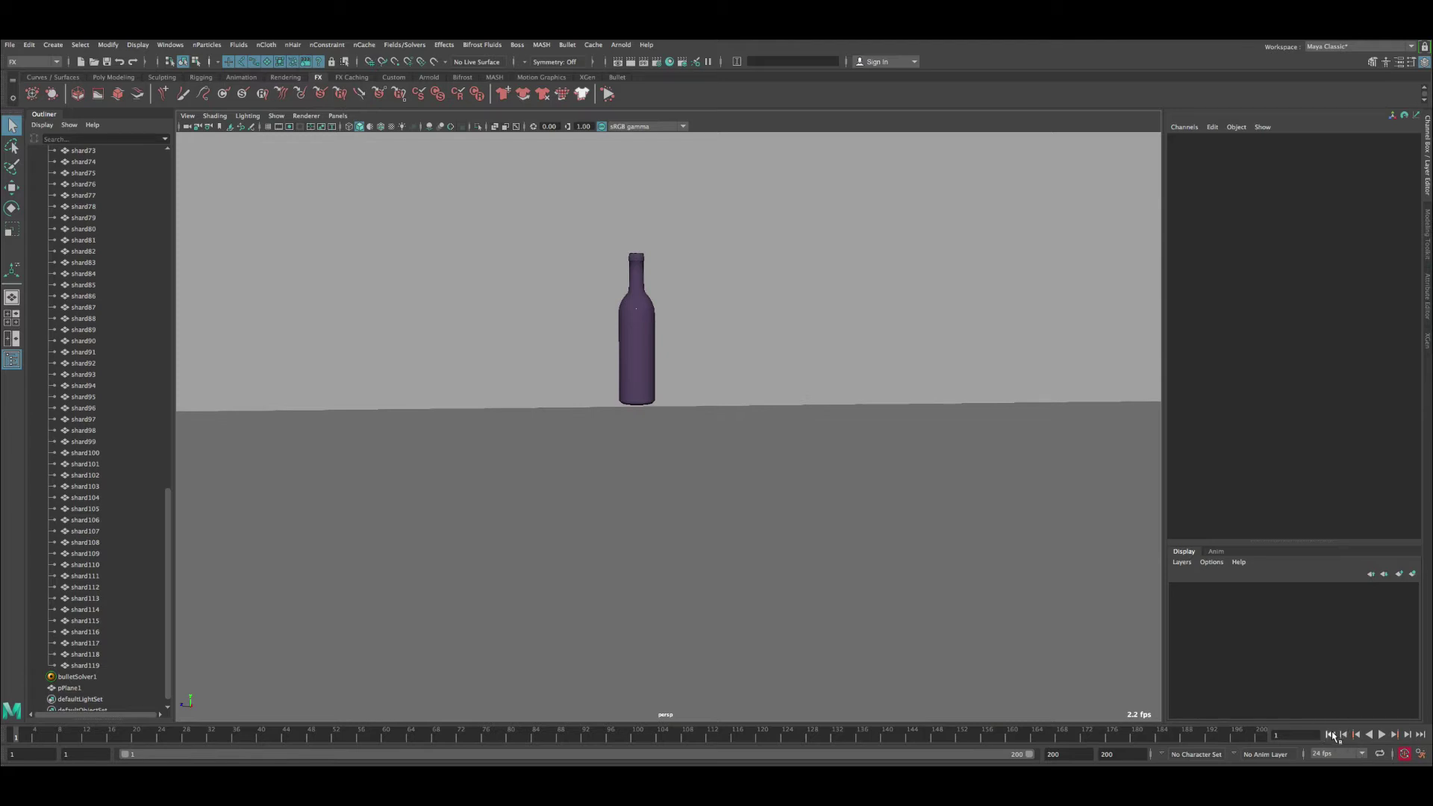
click(1382, 735)
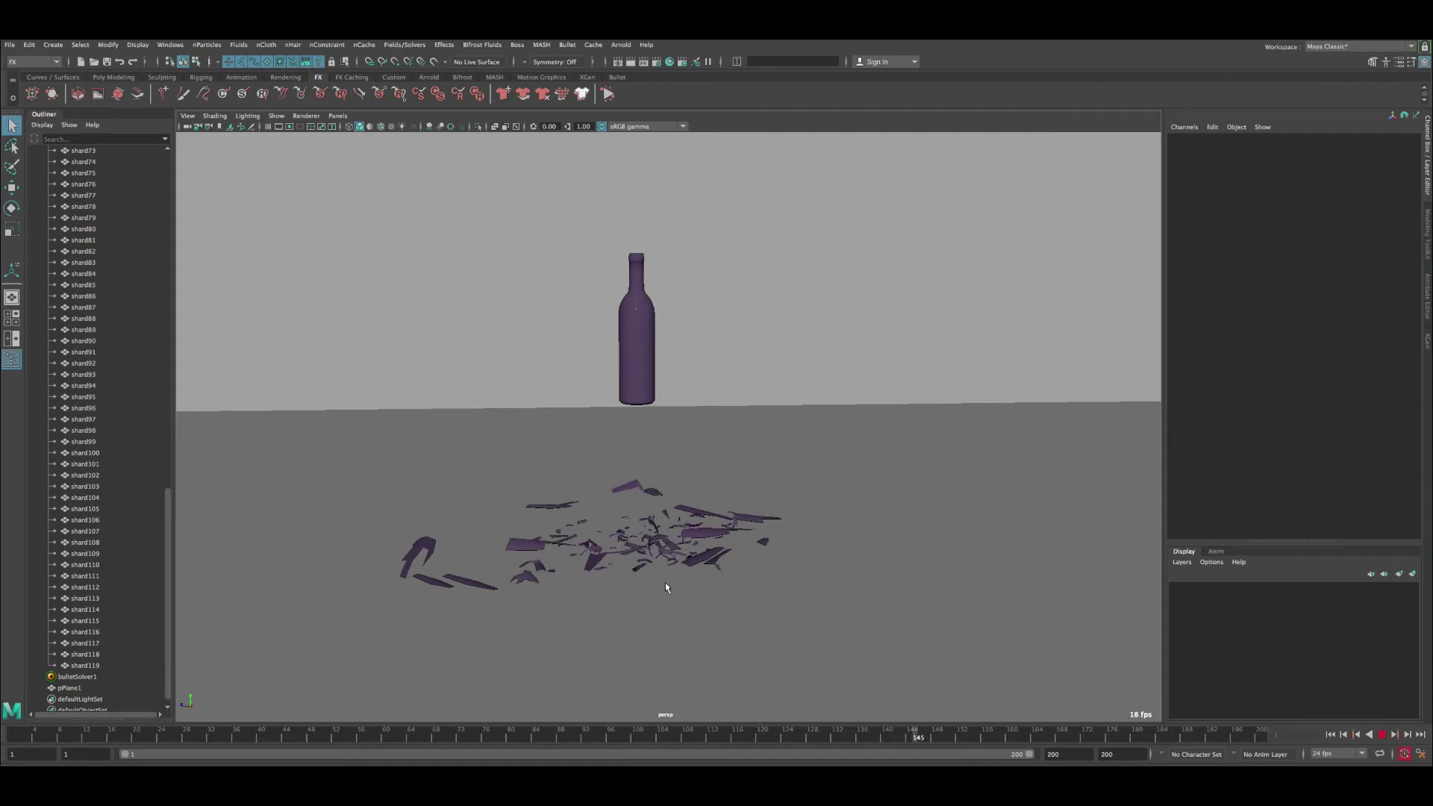
key(Escape)
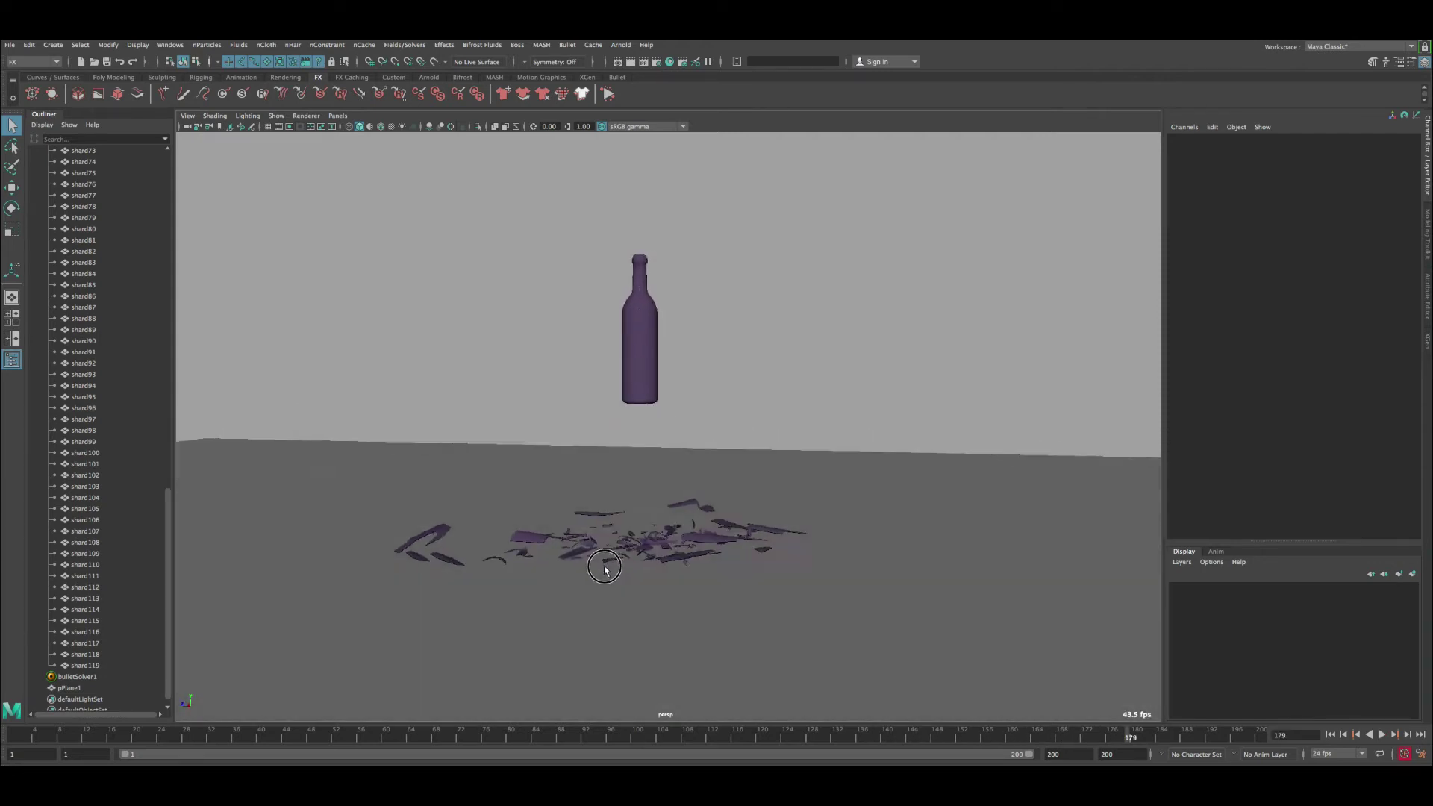
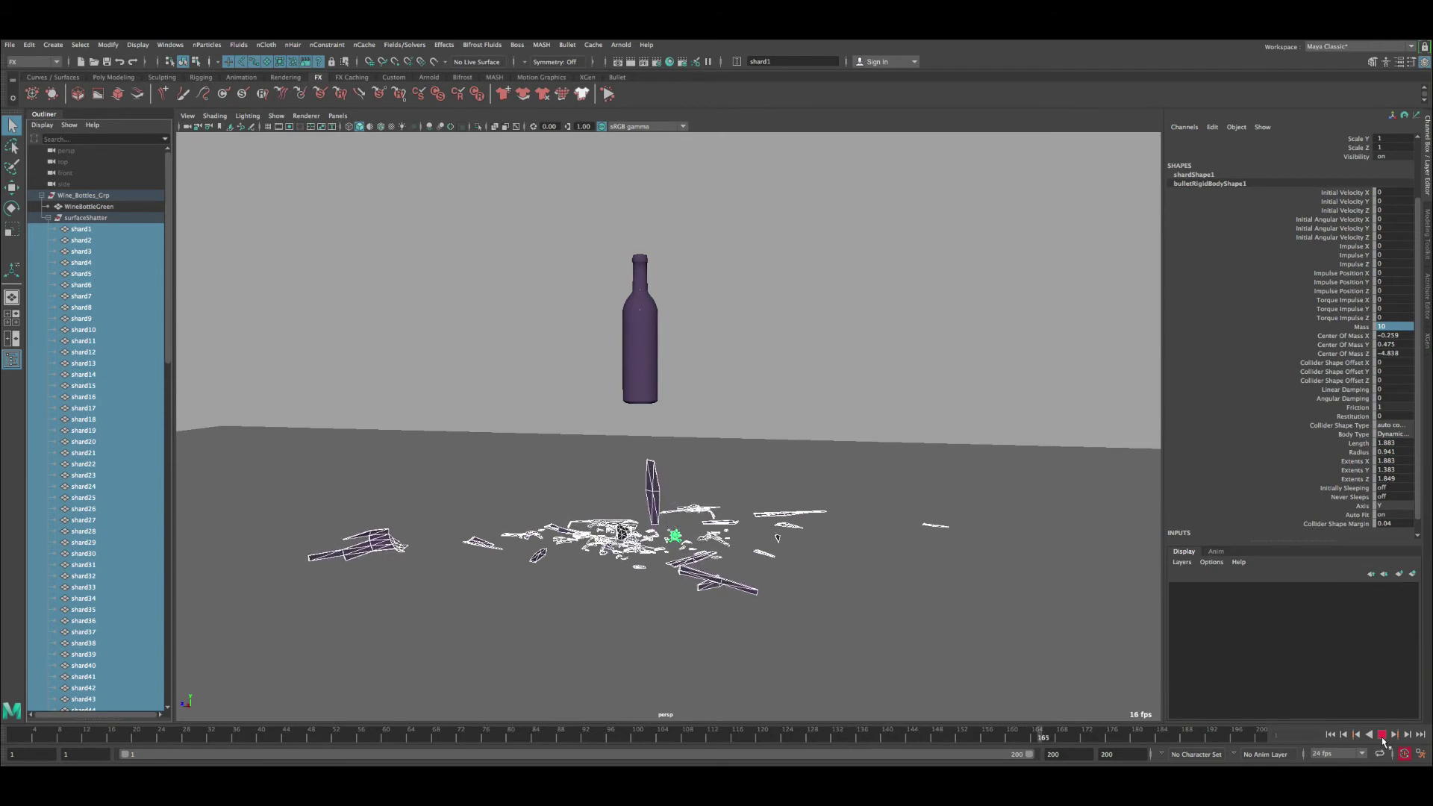
Step: Stop the settled shard simulation and rewind to frame 1 with the bottle intact
click(1381, 735)
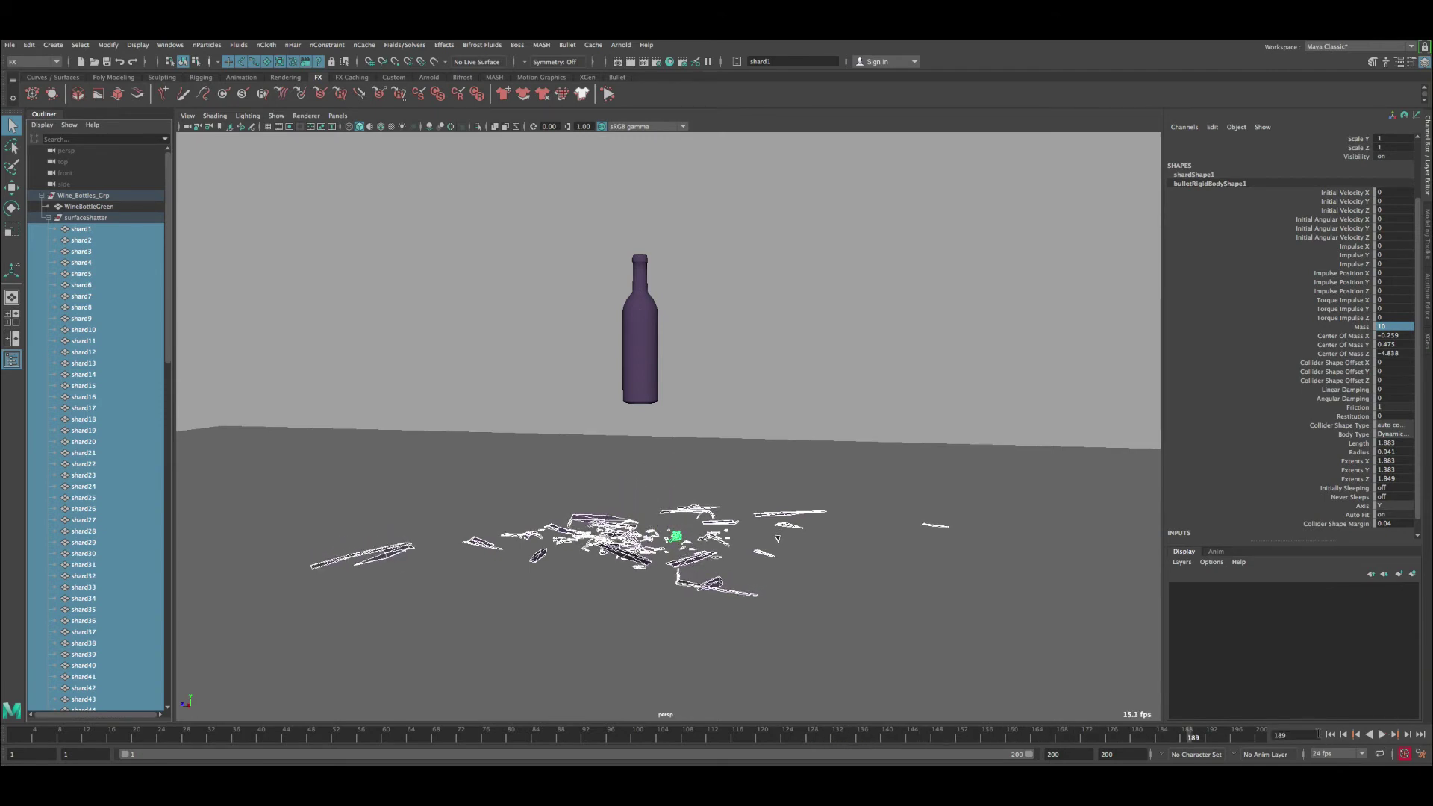
click(1331, 735)
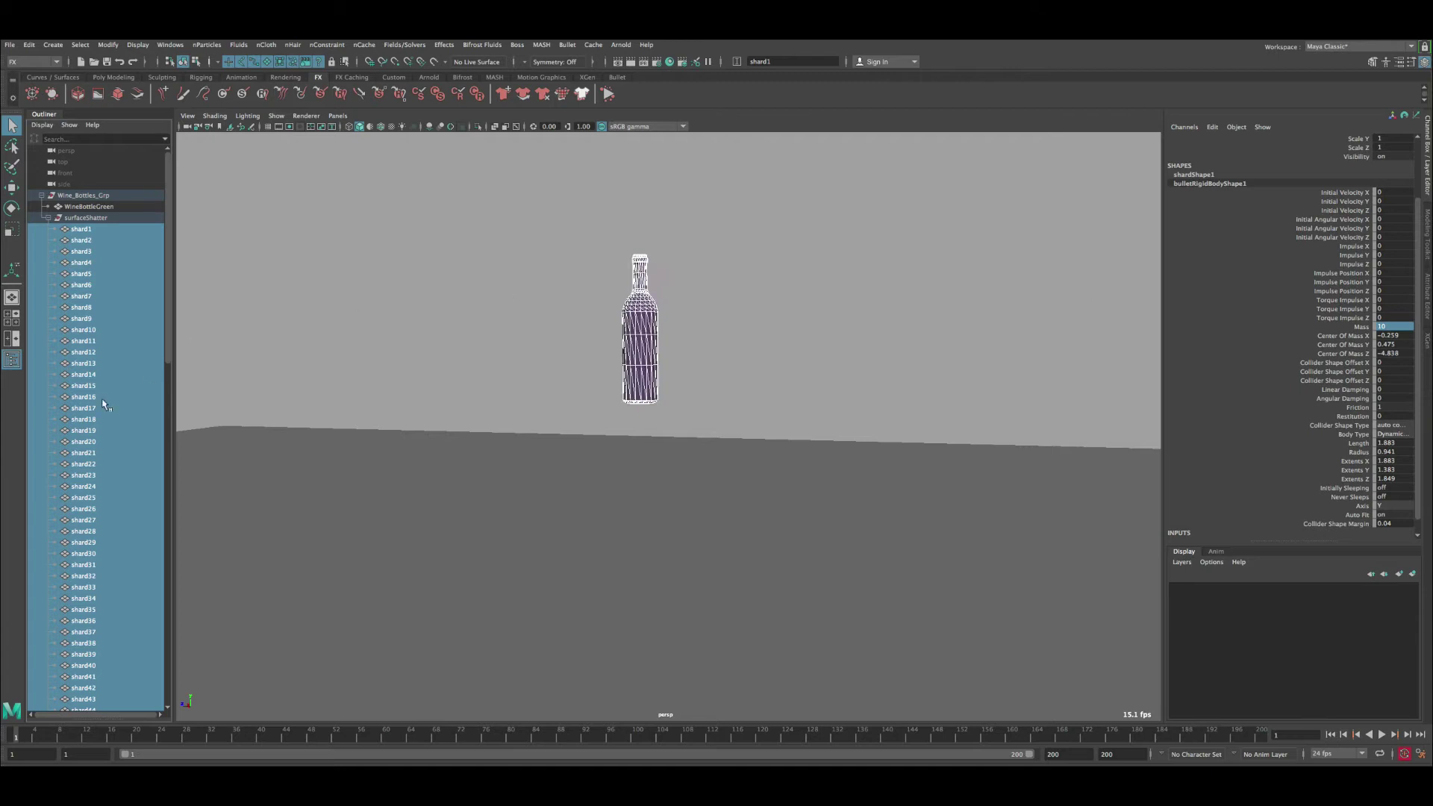
scroll(112, 447, down, 20)
Step: Set bulletSolver1's Internal Fixed Frame Rate to 240Hz and replay the simulation from frame 1
click(89, 665)
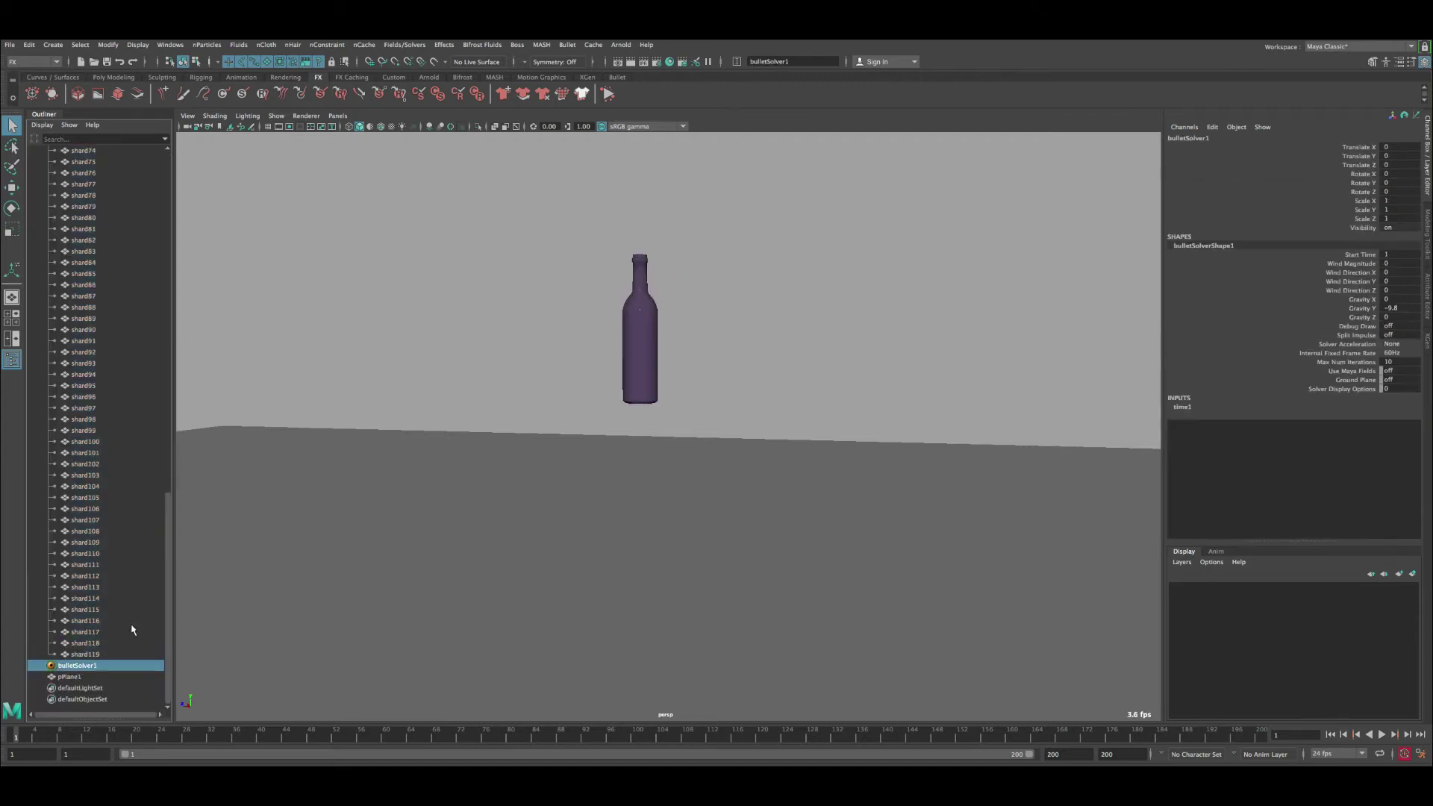
key(ctrl+a)
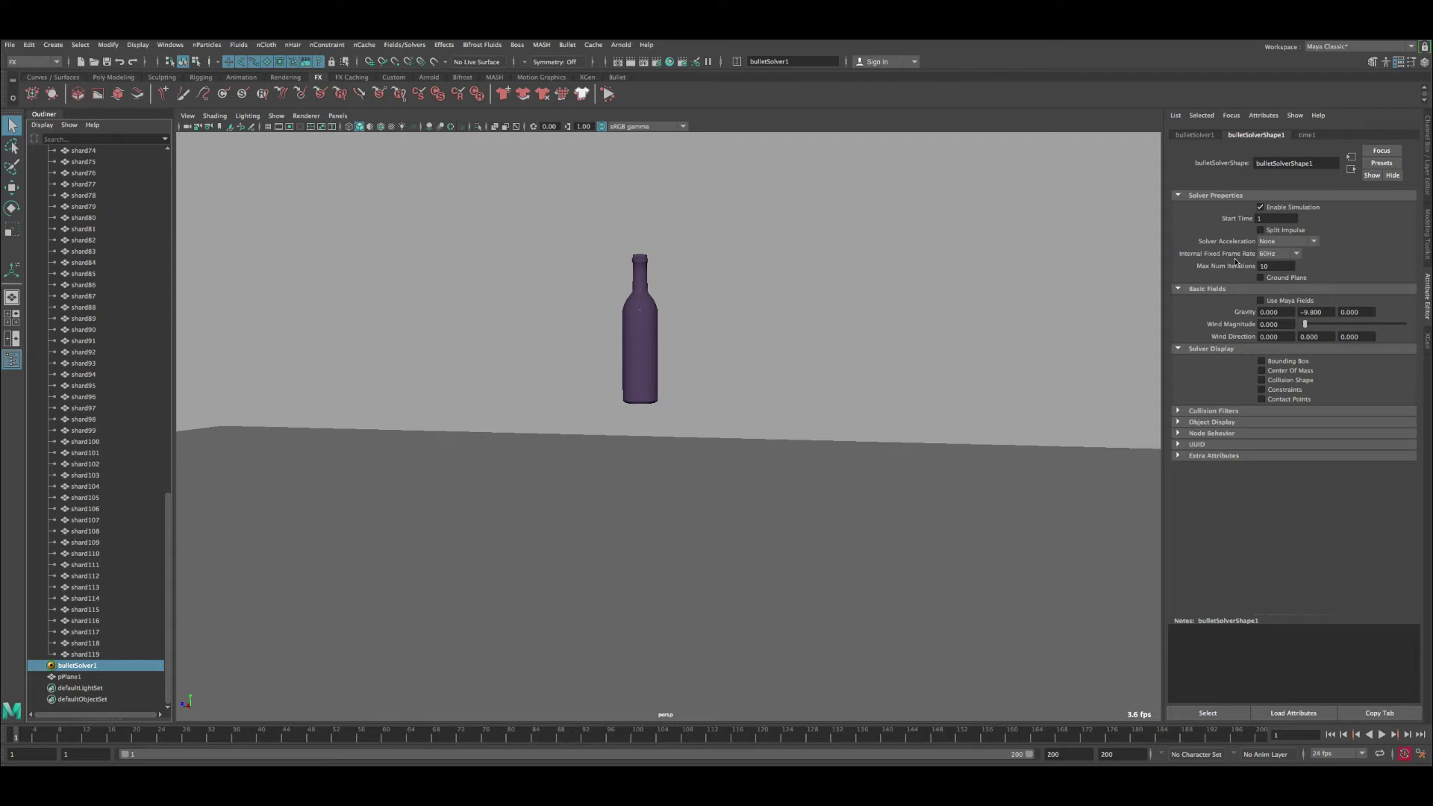
click(1271, 256)
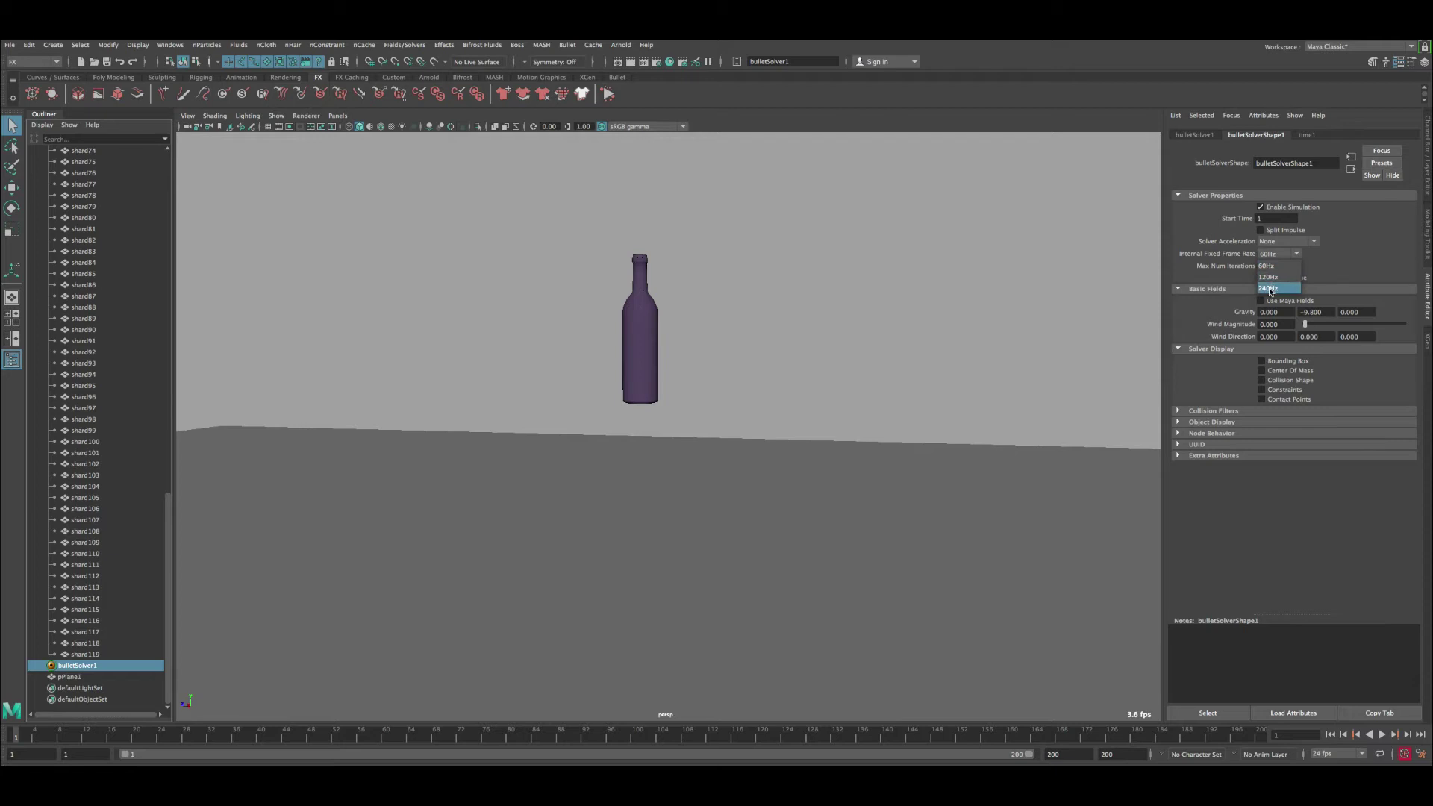
click(1271, 290)
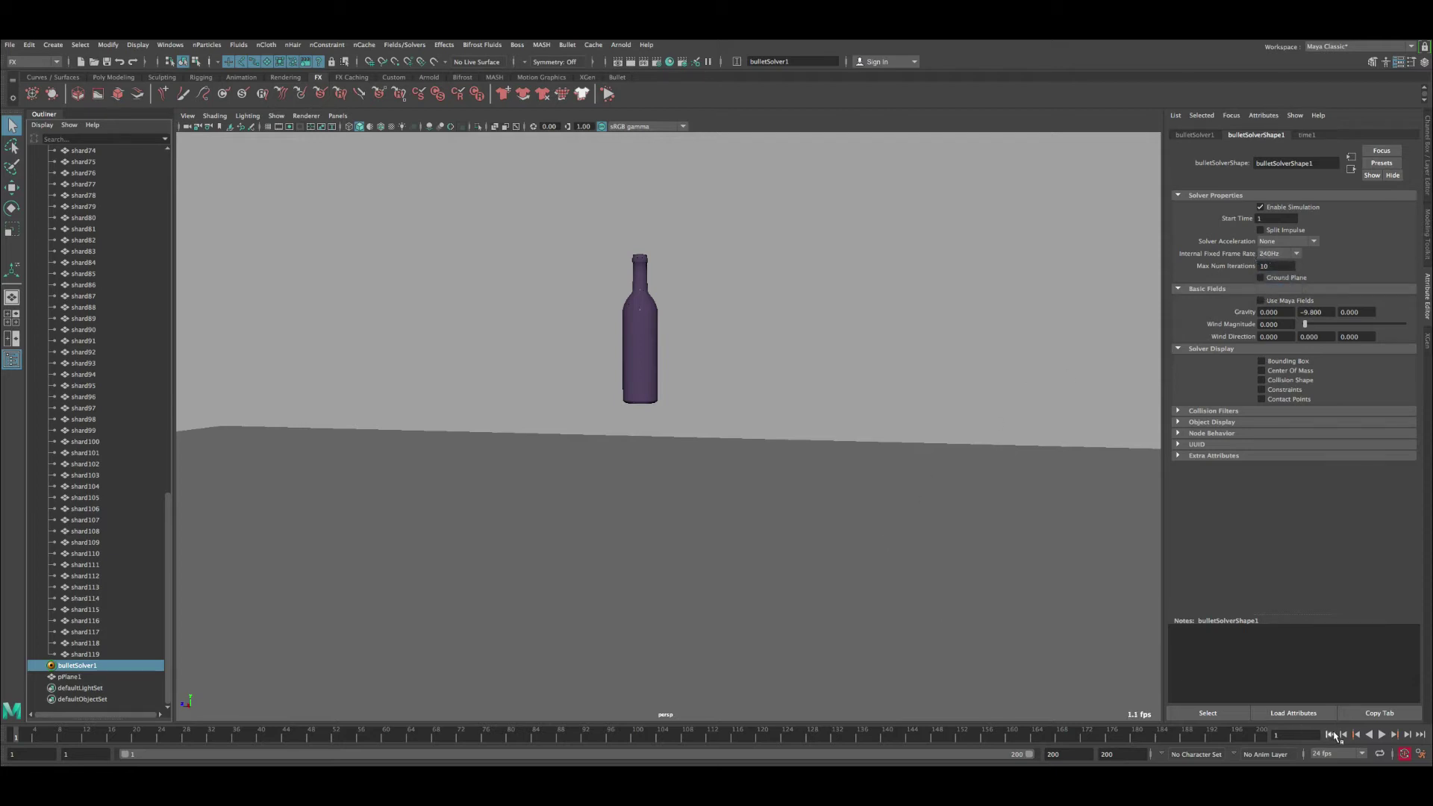
click(1382, 735)
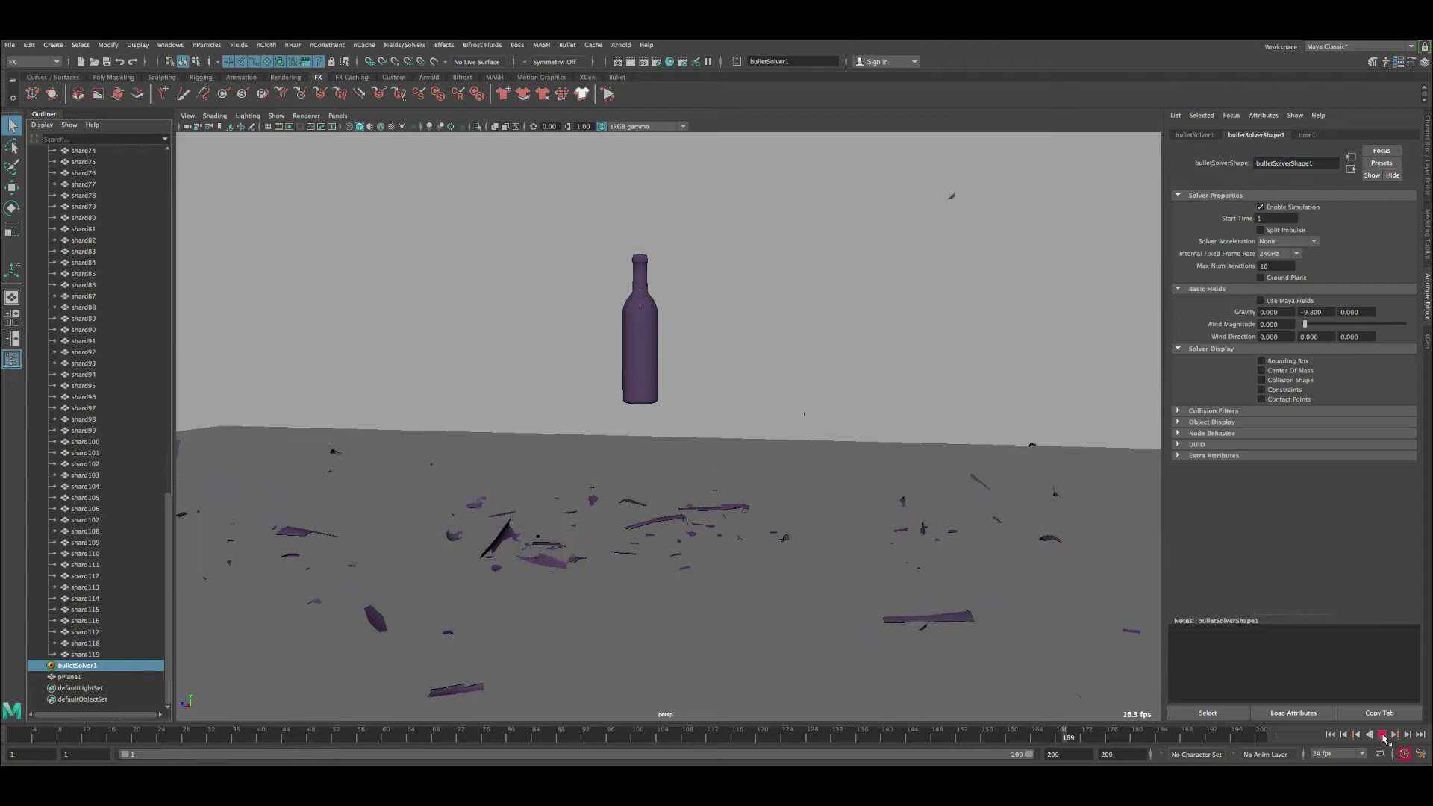
click(1382, 737)
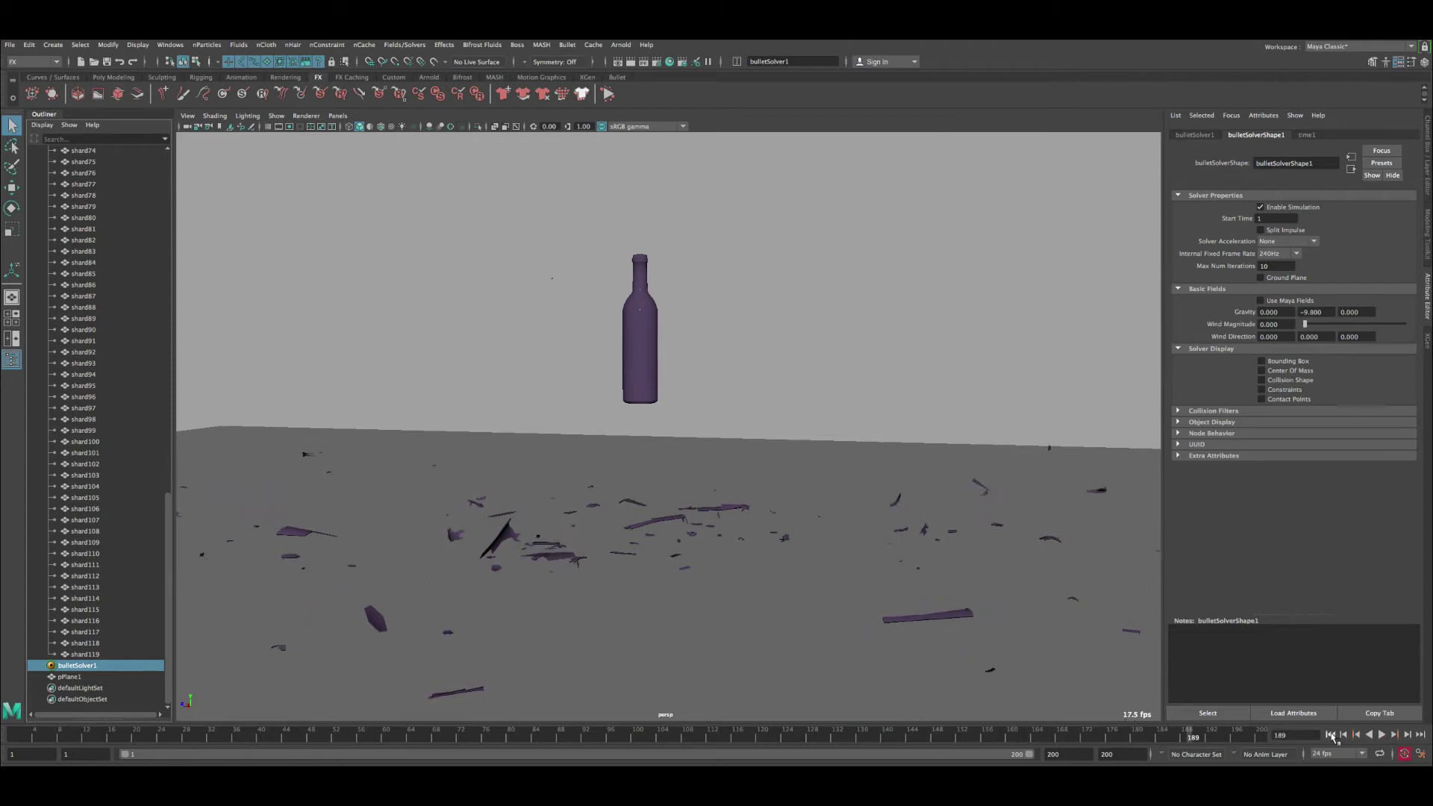
click(1330, 735)
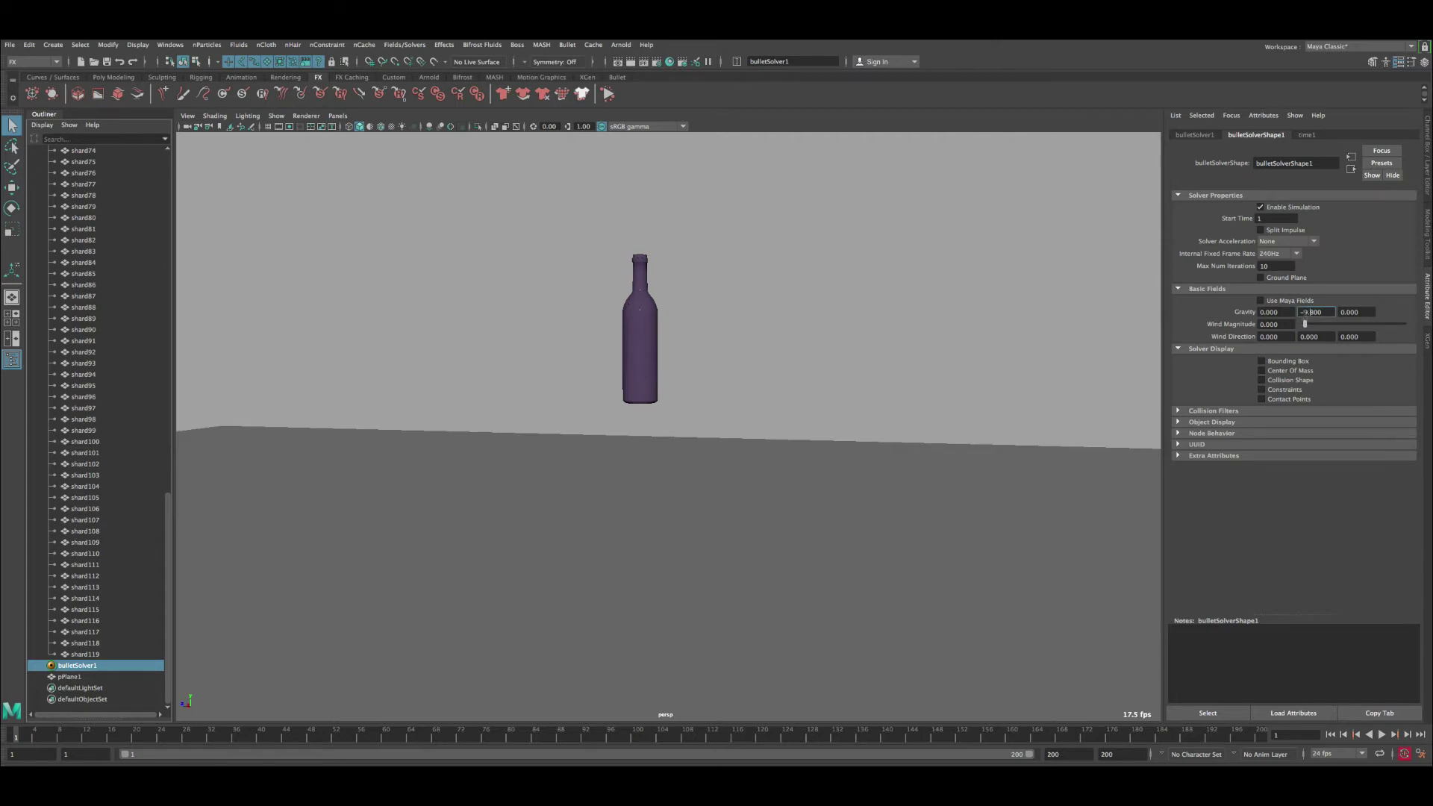
Step: Preview the 240Hz shattering up to frame 44, then rewind to frame 1
click(1381, 735)
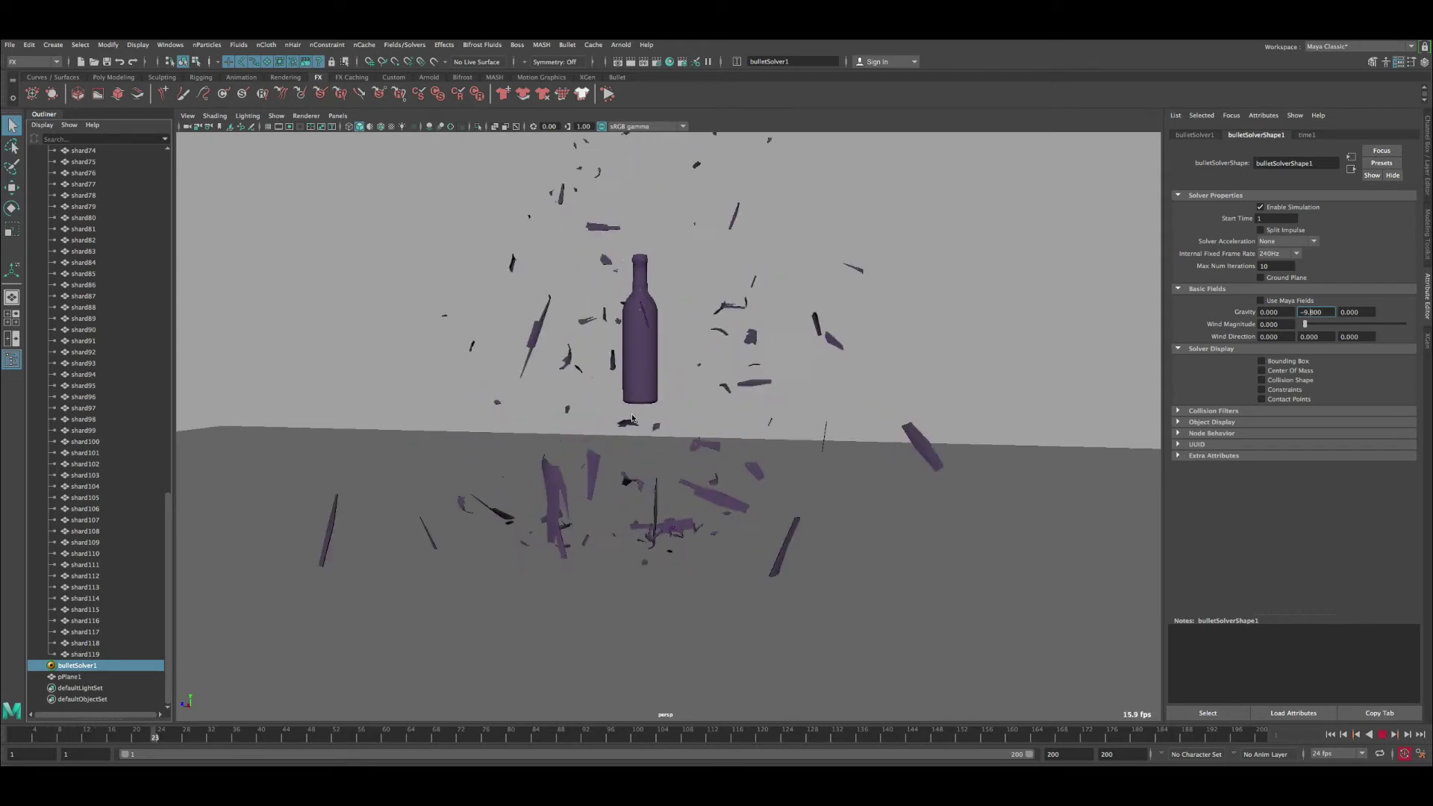
key(Escape)
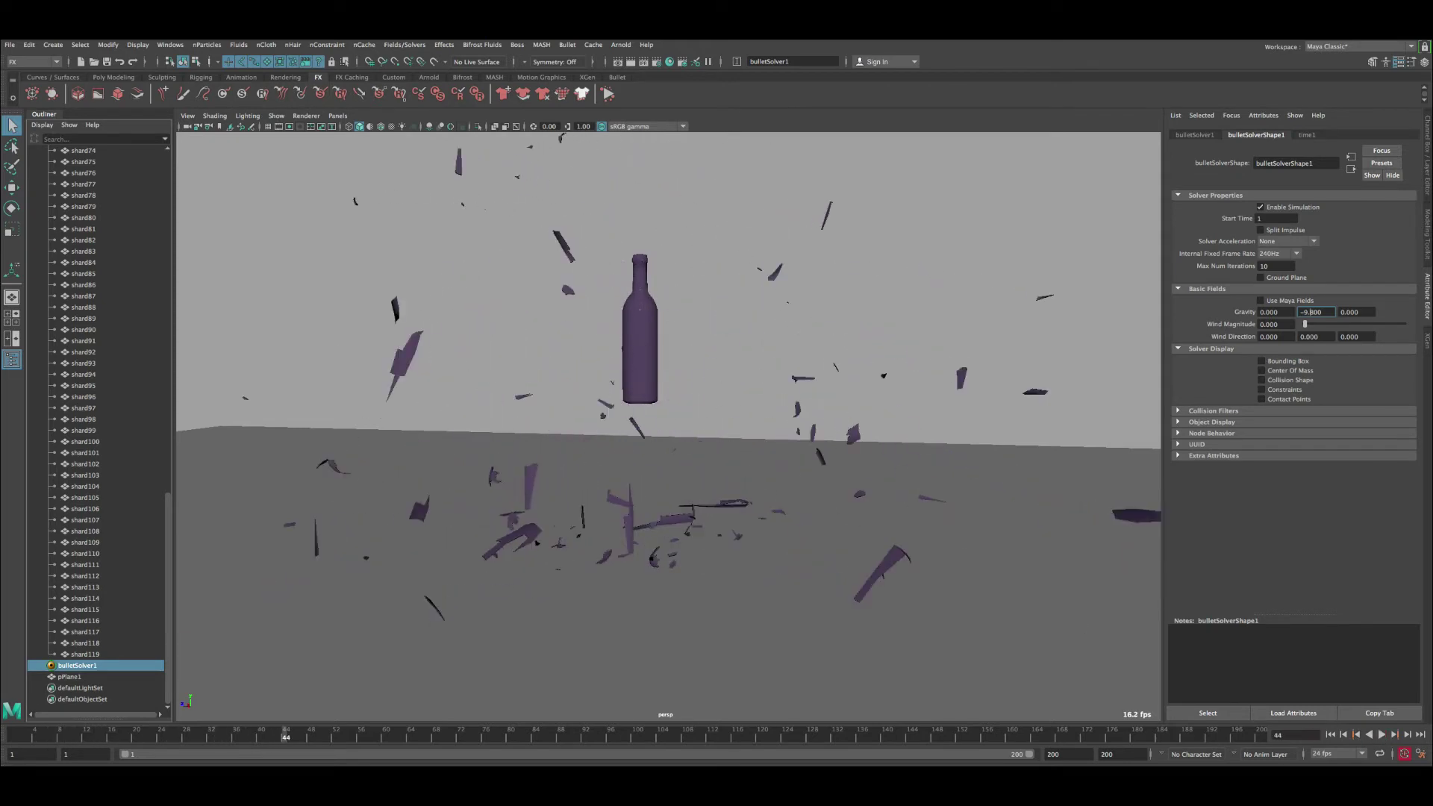
click(1330, 734)
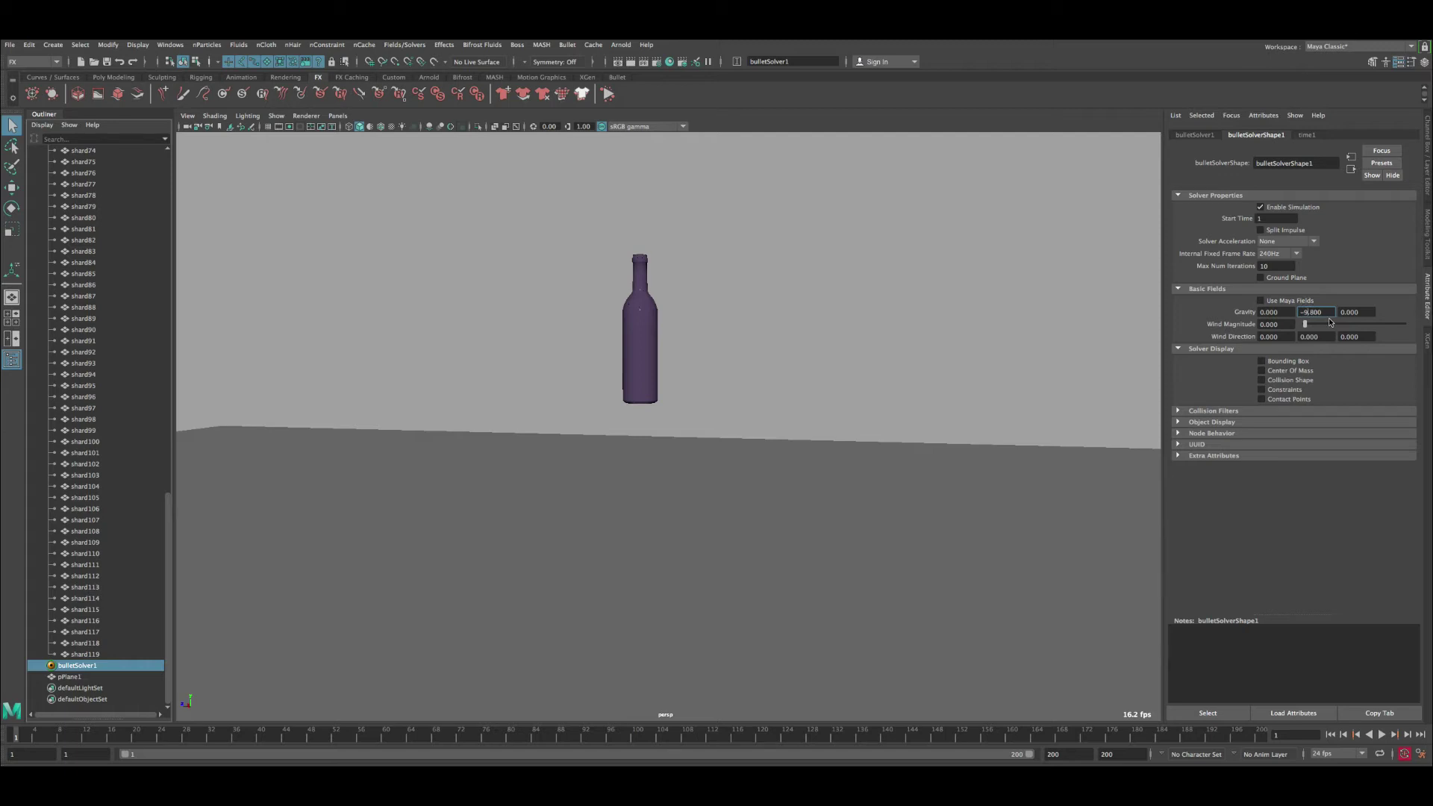
Step: Enter gravity Y -90.800, replay until the shards settle, and rewind to frame 1
key(Return)
click(1381, 734)
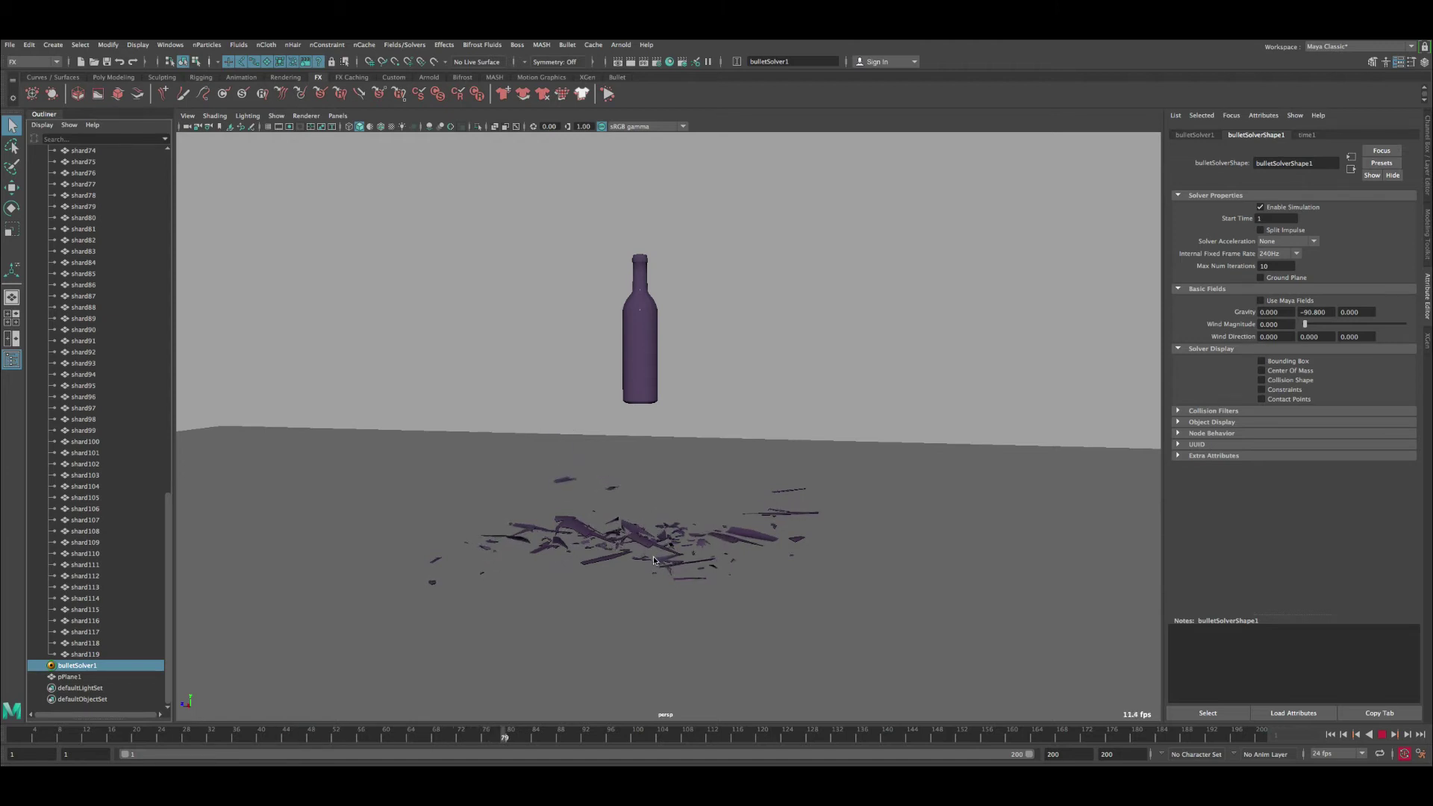
key(Escape)
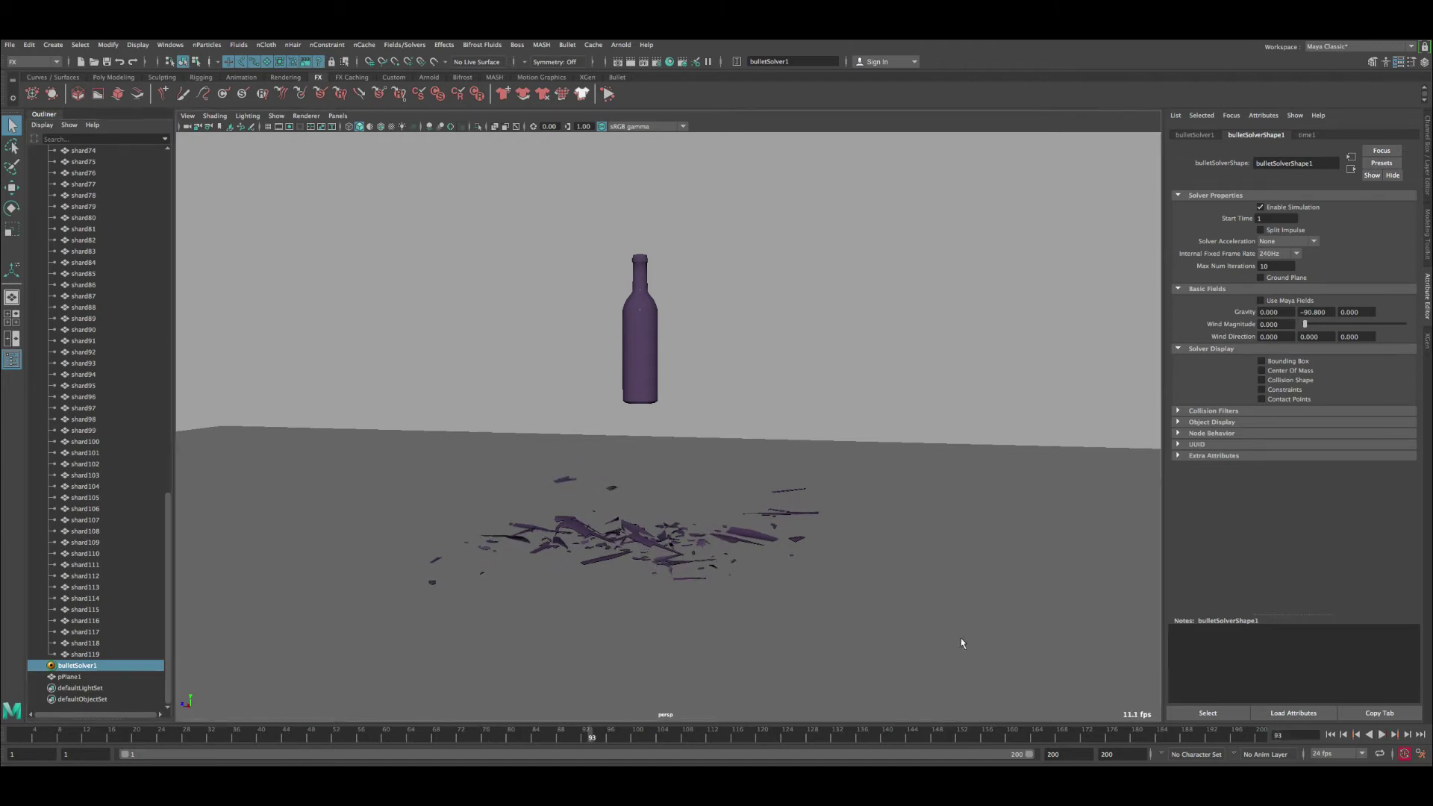
click(1329, 735)
click(1313, 312)
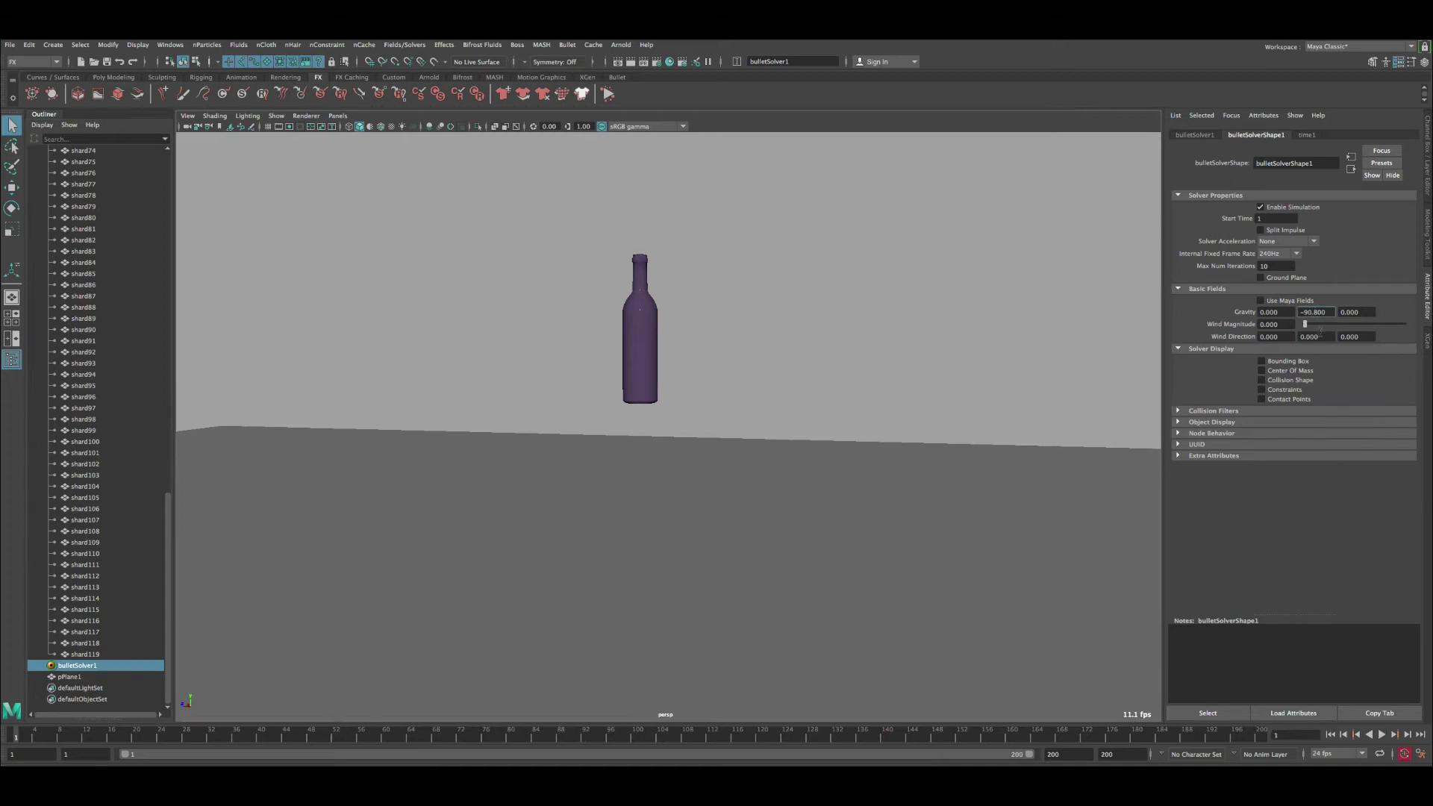
key(alt)
key(alt)
key(Return)
click(1381, 735)
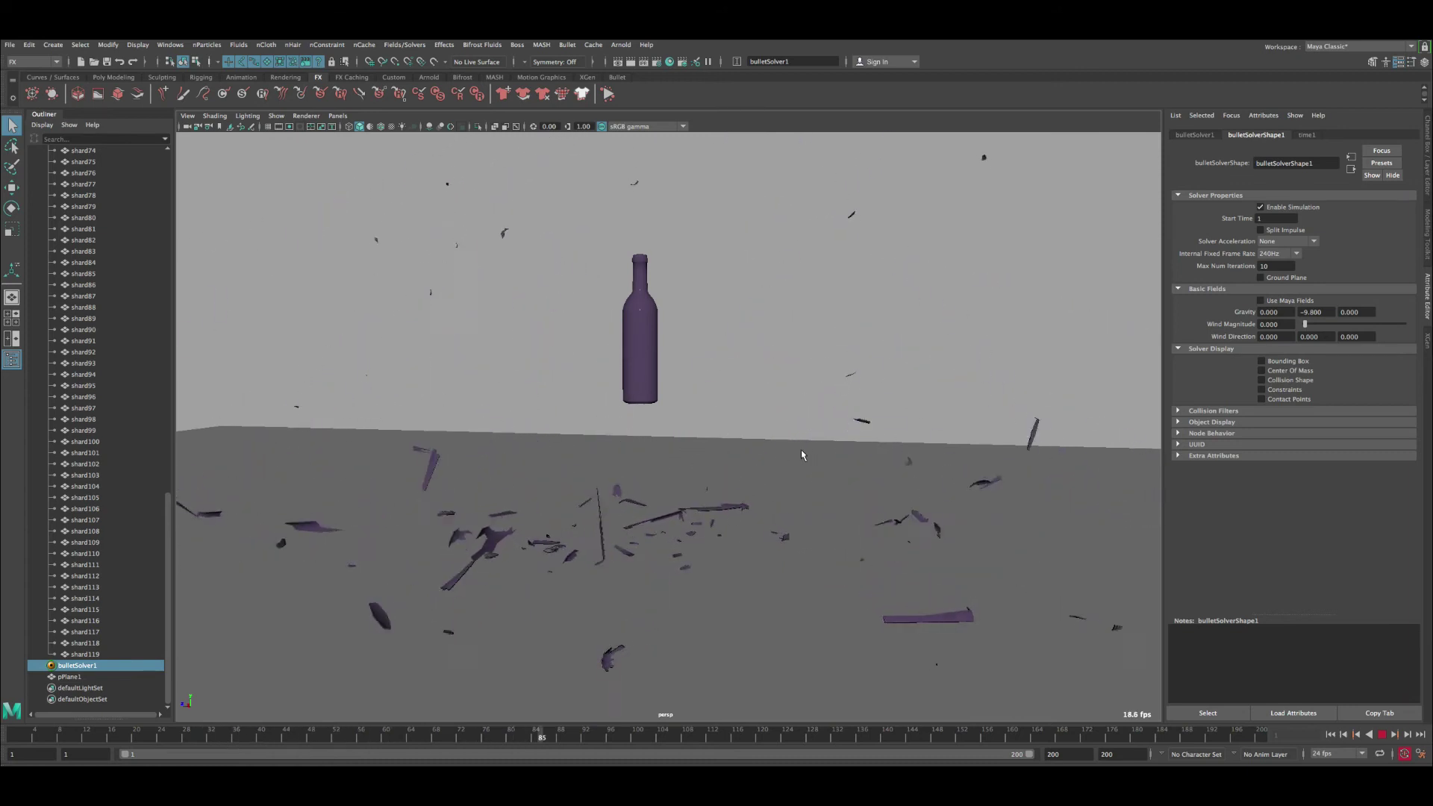
key(Escape)
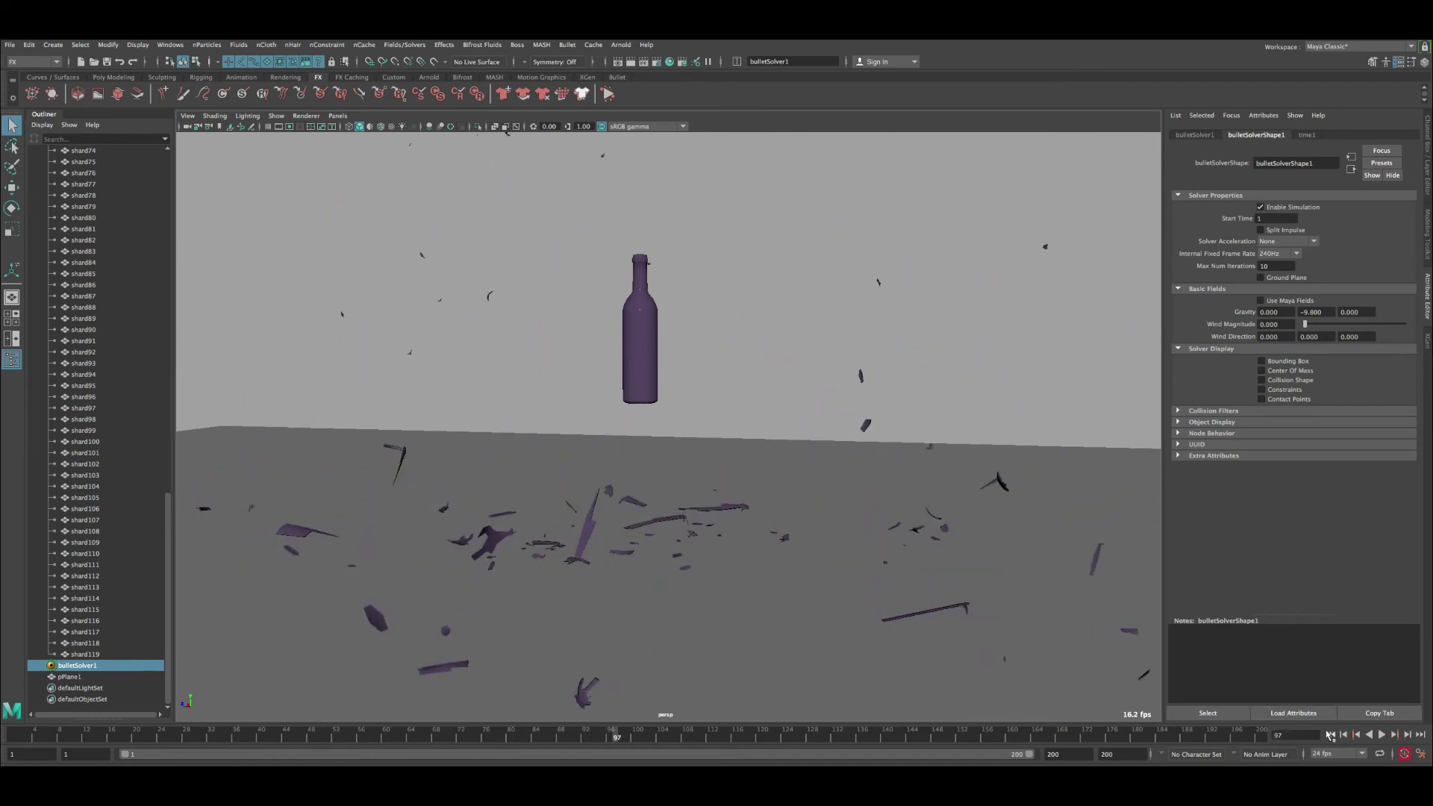
click(1330, 735)
click(1308, 312)
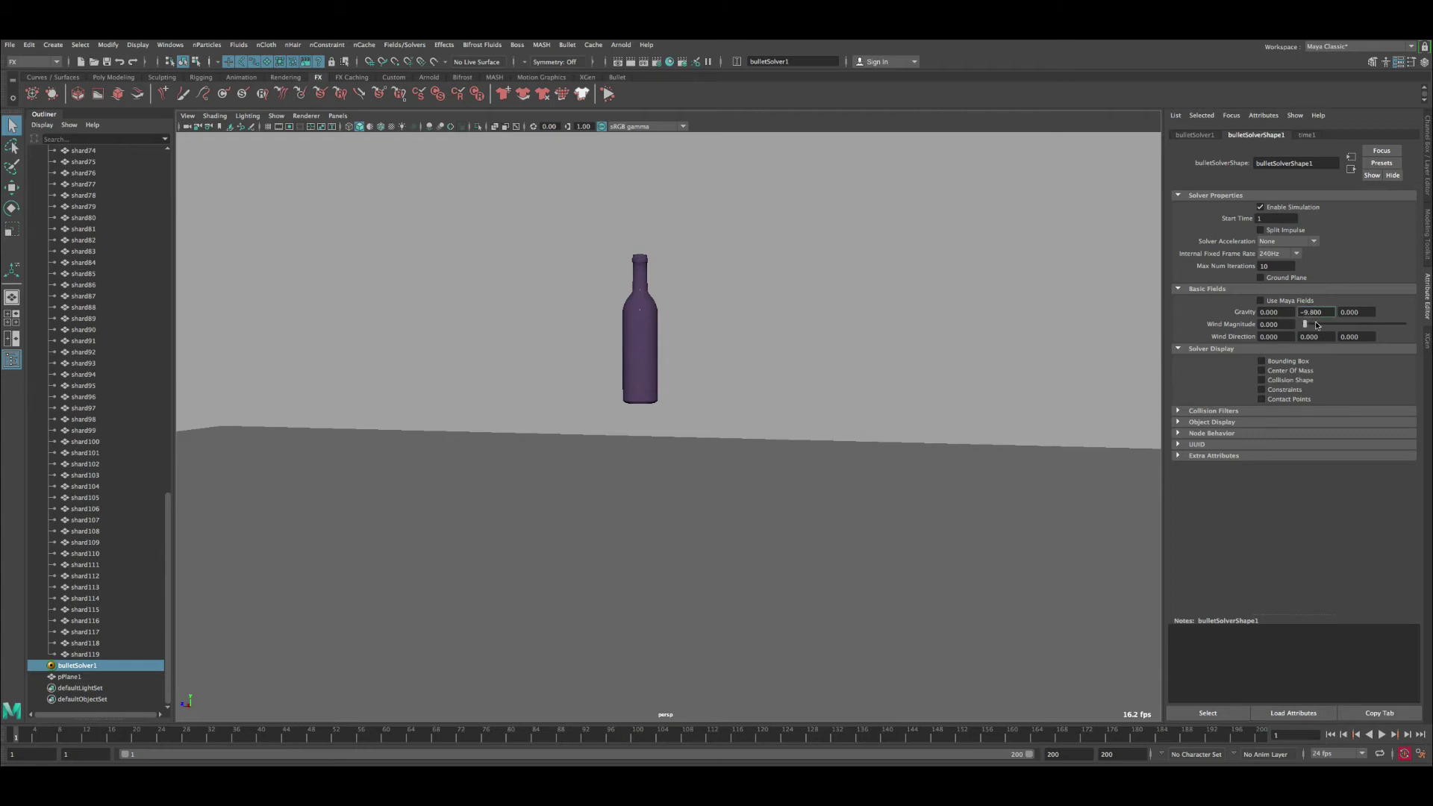
text(0)
key(Return)
click(1382, 735)
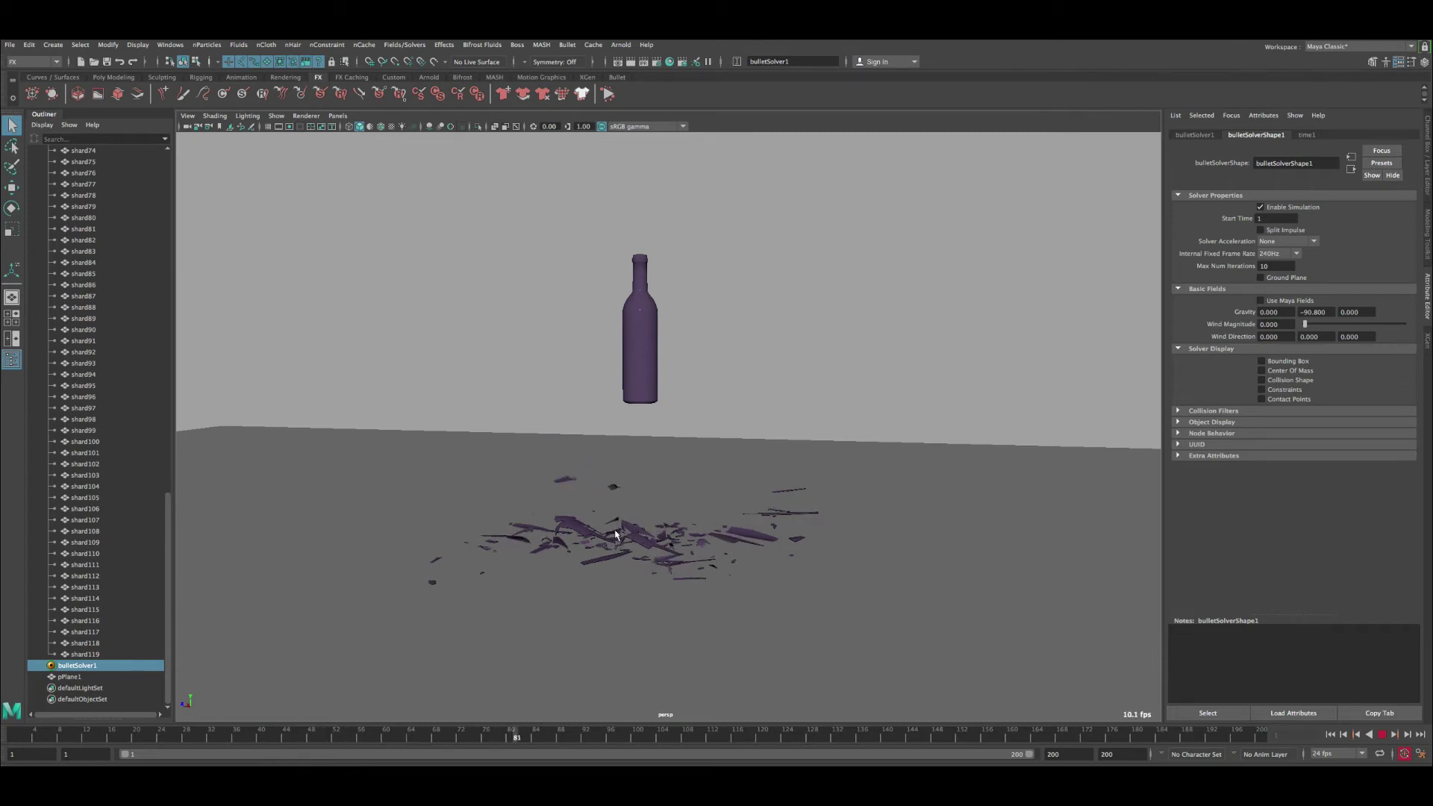
alt+drag(607, 528, 720, 534)
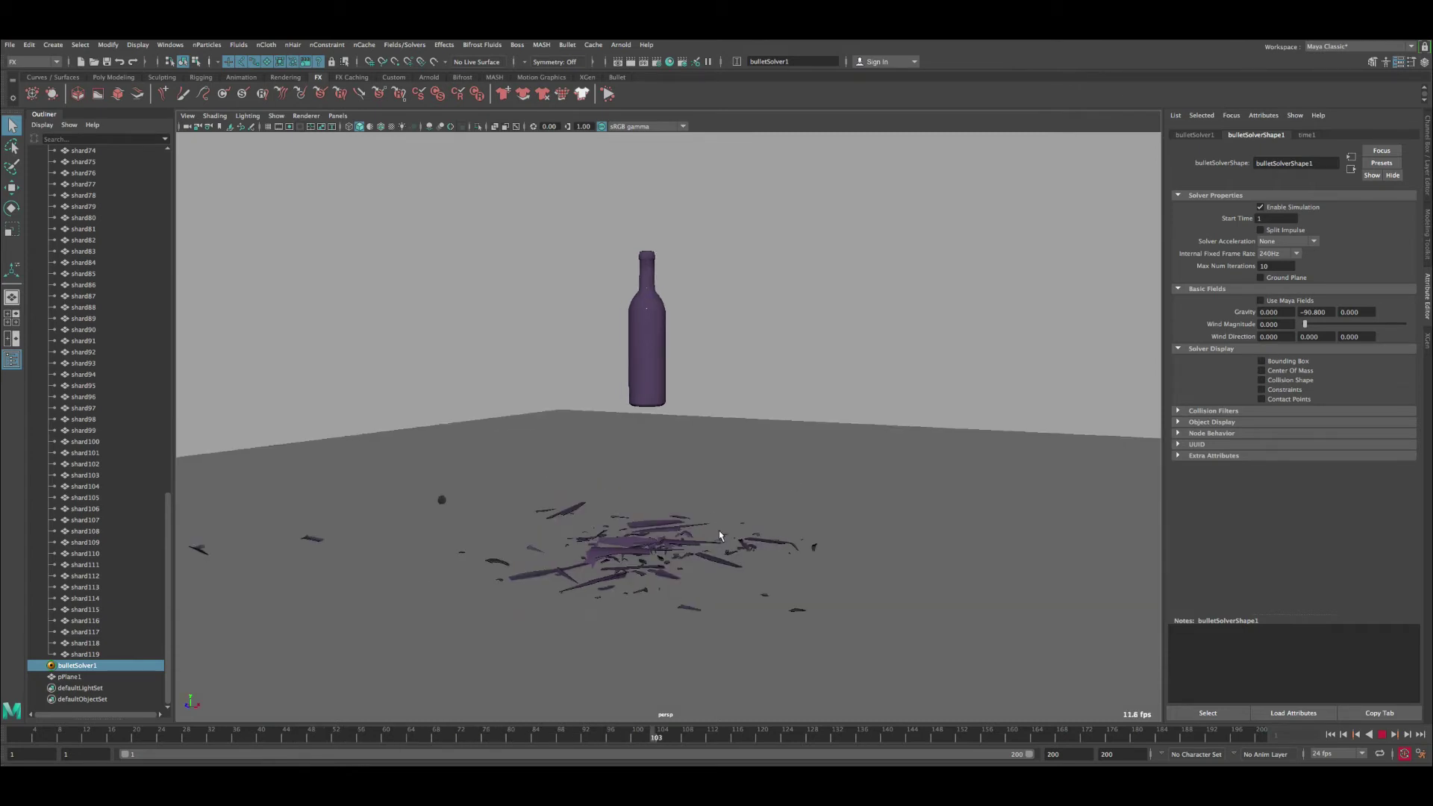
key(Escape)
click(1330, 735)
alt+drag(715, 589, 650, 576)
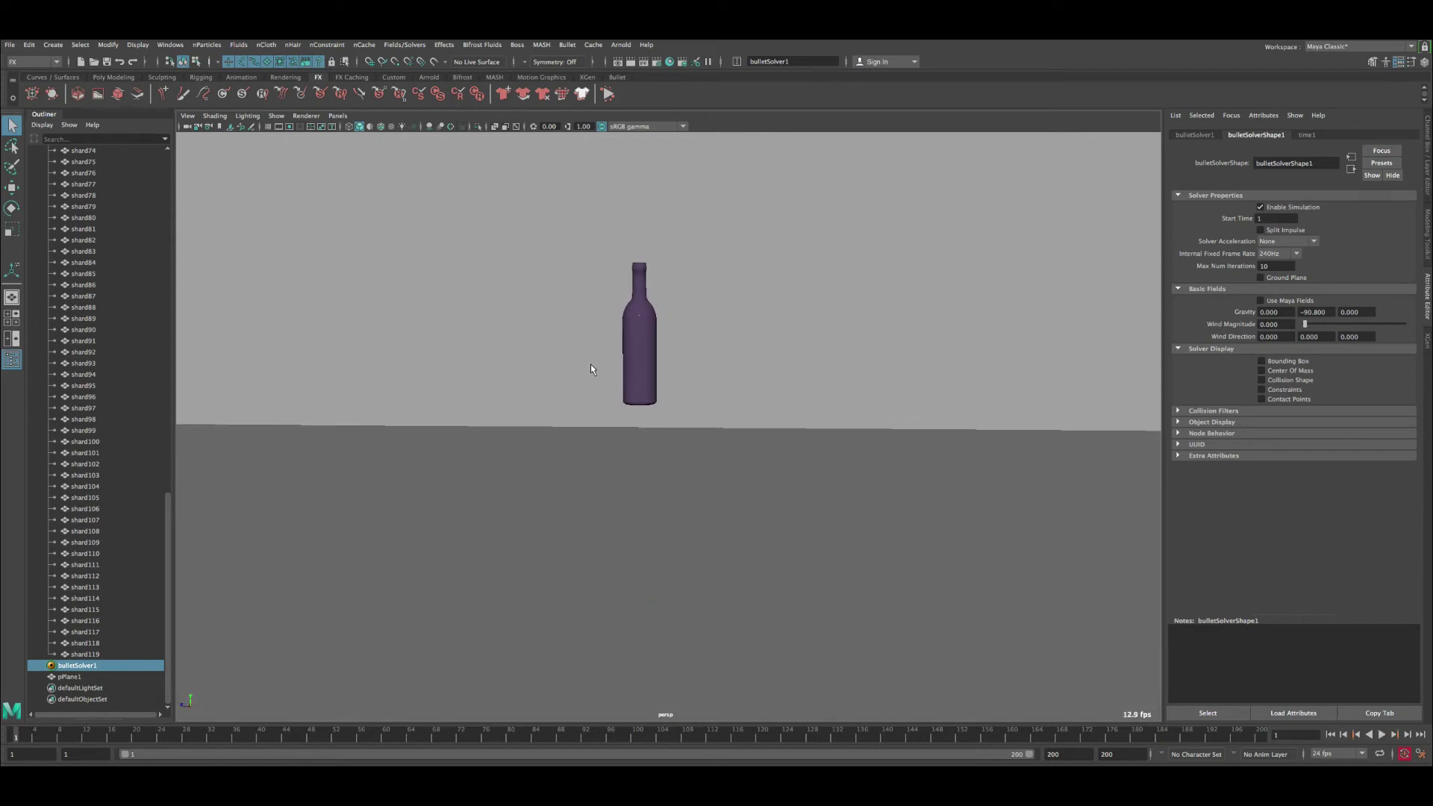
Step: Select the surfaceShatter group in the Outliner and orbit the view around the bottle
scroll(92, 647, up, 20)
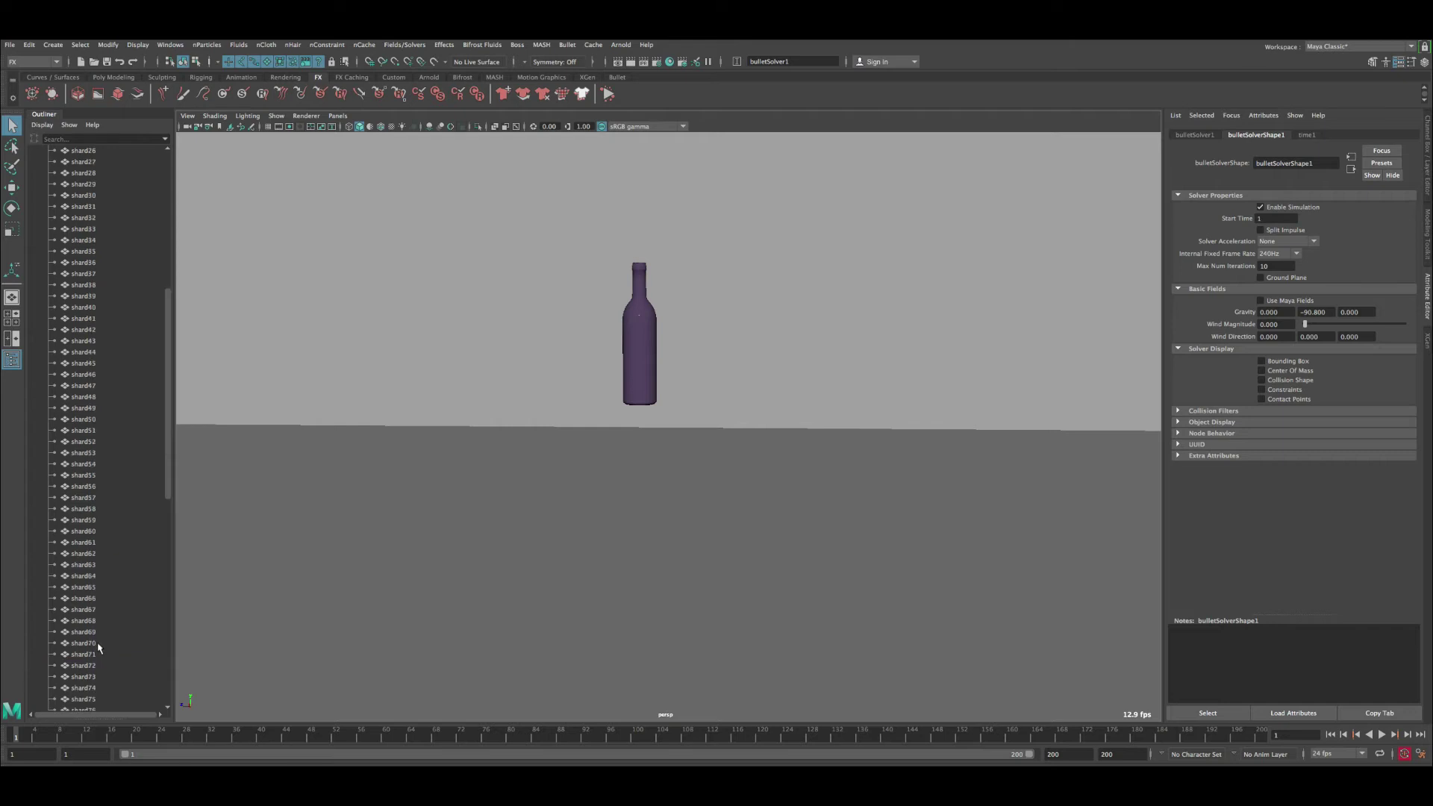
click(49, 218)
click(80, 218)
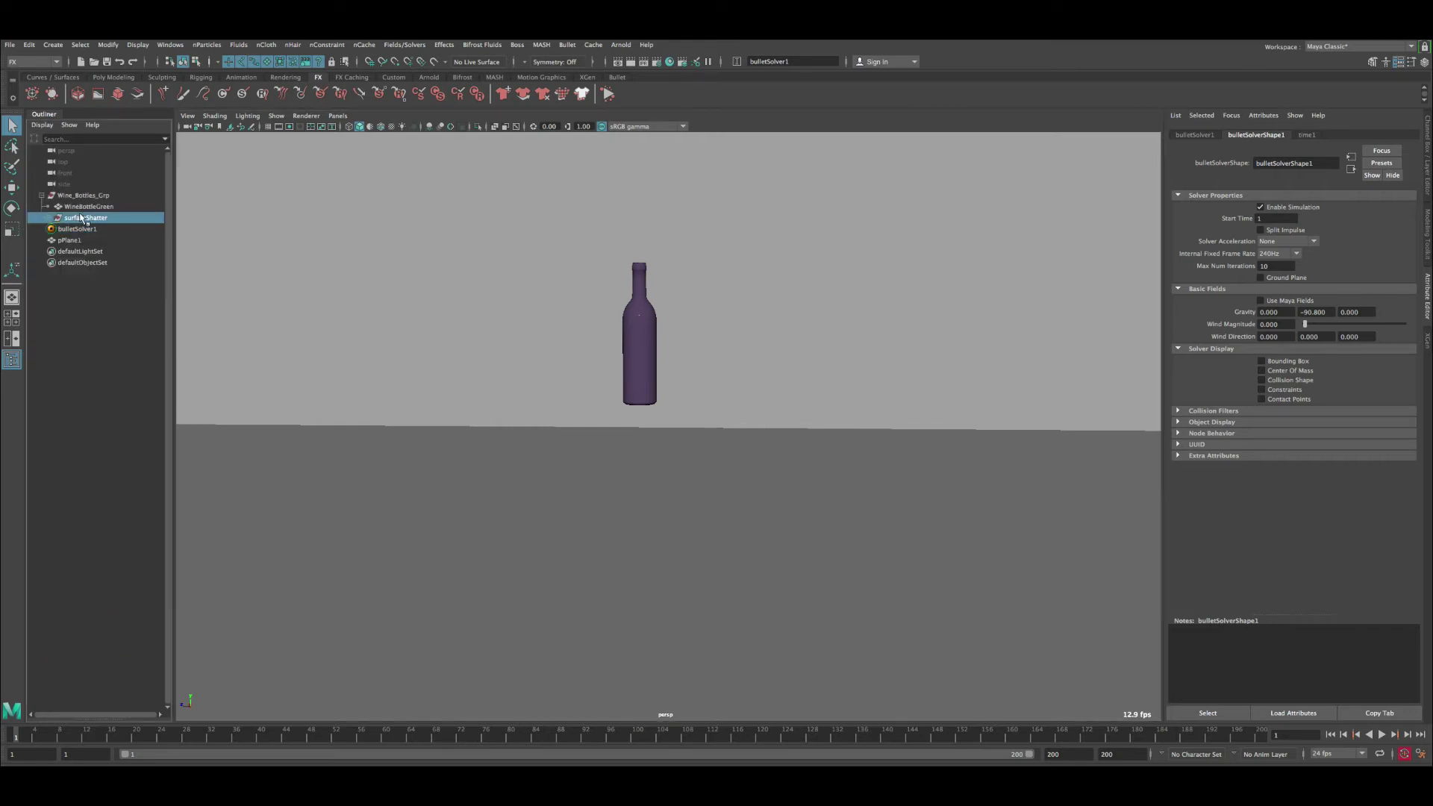
key(w)
alt+drag(526, 385, 520, 379)
alt+drag(599, 419, 598, 427)
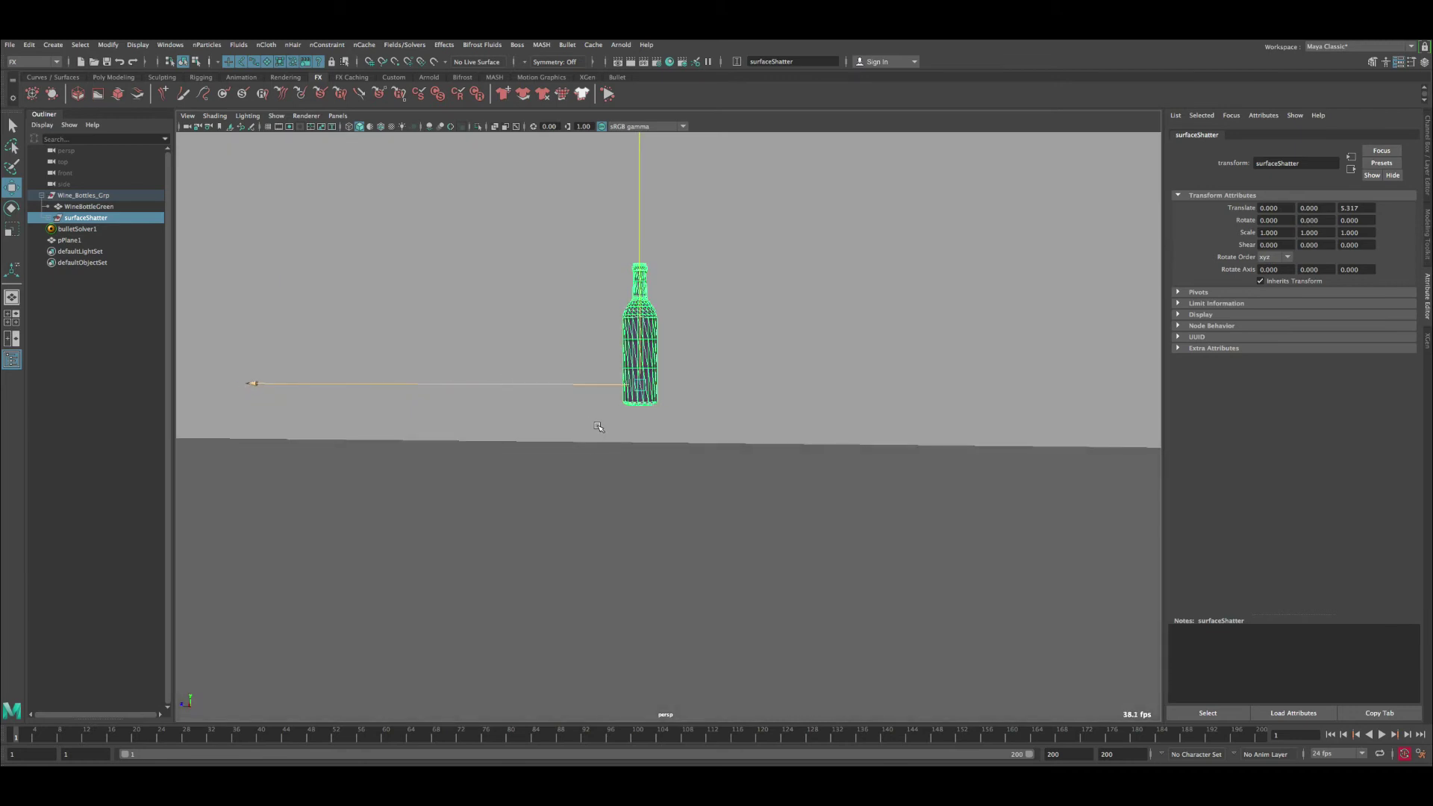
Step: Parent WineBottleGreen under surfaceShatter and expand the group to list its shards
click(91, 208)
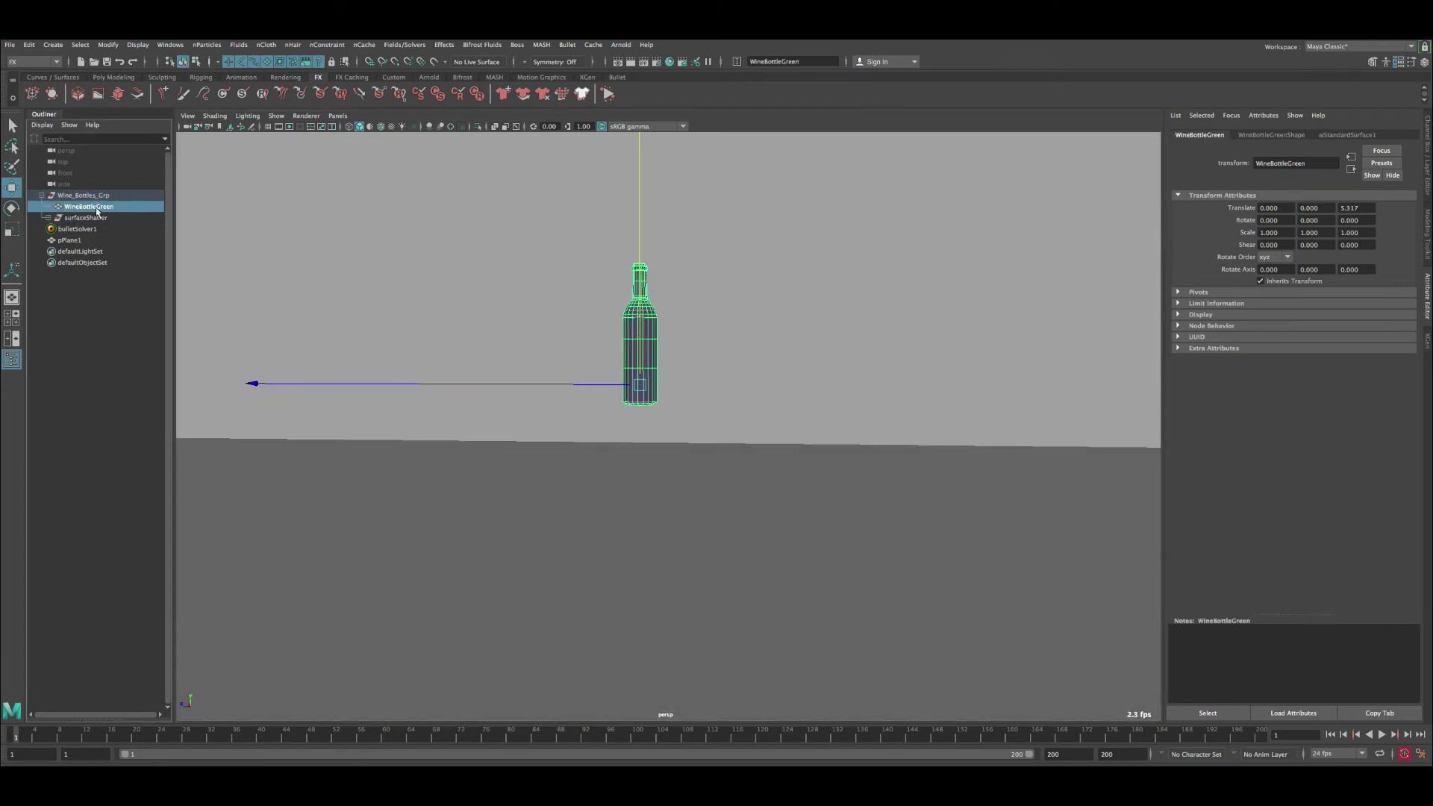
middle_drag(86, 211, 84, 222)
click(82, 208)
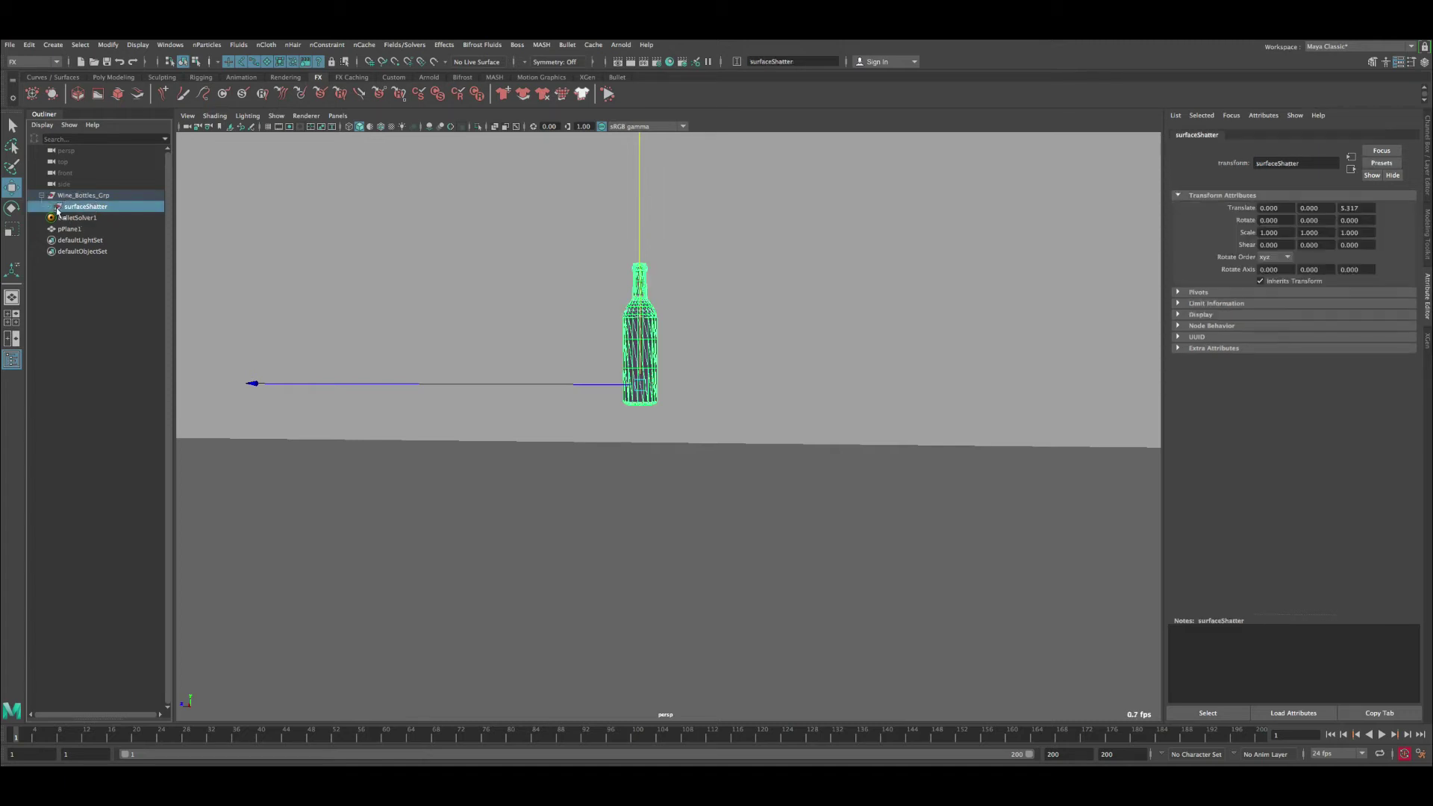
click(47, 209)
scroll(76, 513, down, 15)
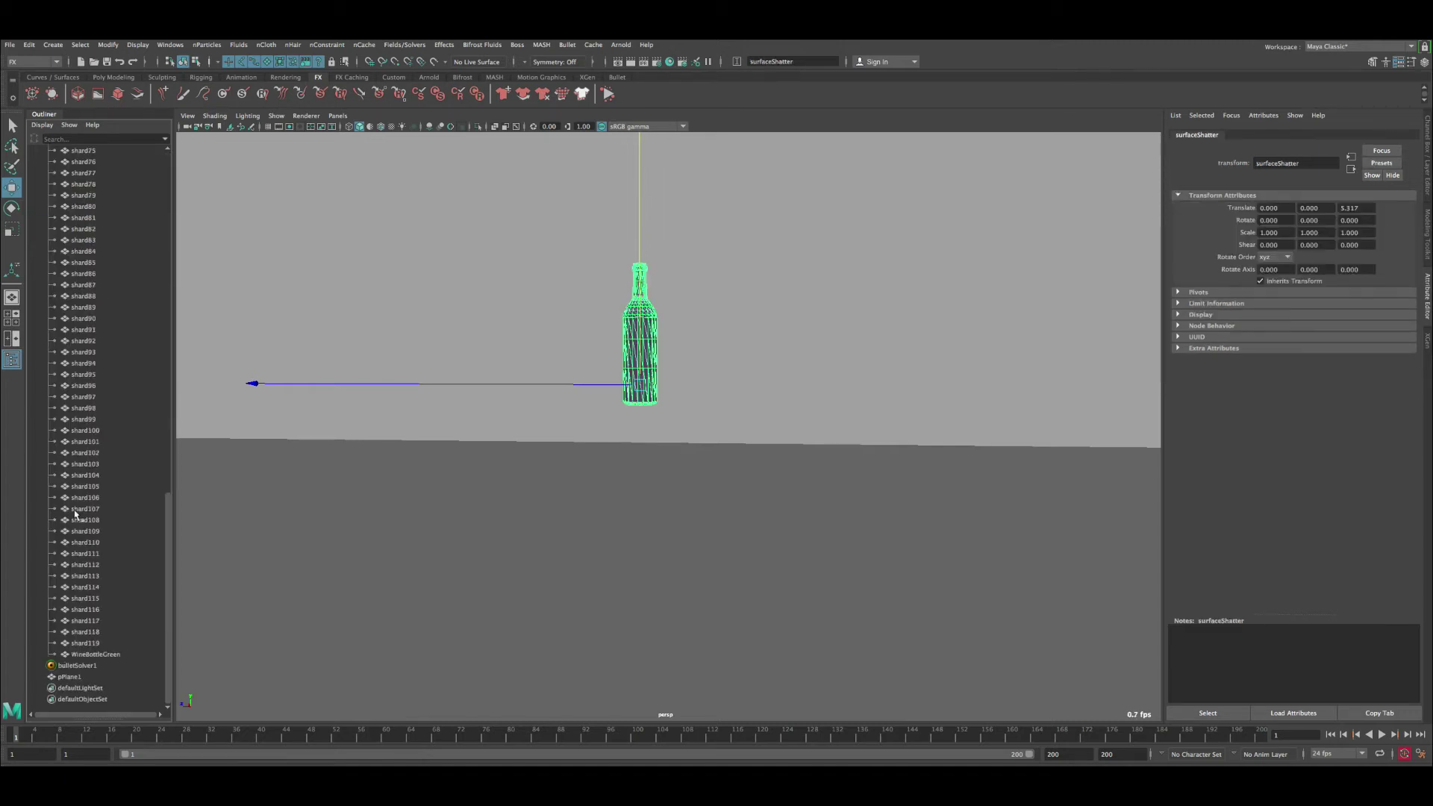
Step: Check the original WineBottleGreen, then open bulletSolver1's attributes in the Attribute Editor
click(91, 654)
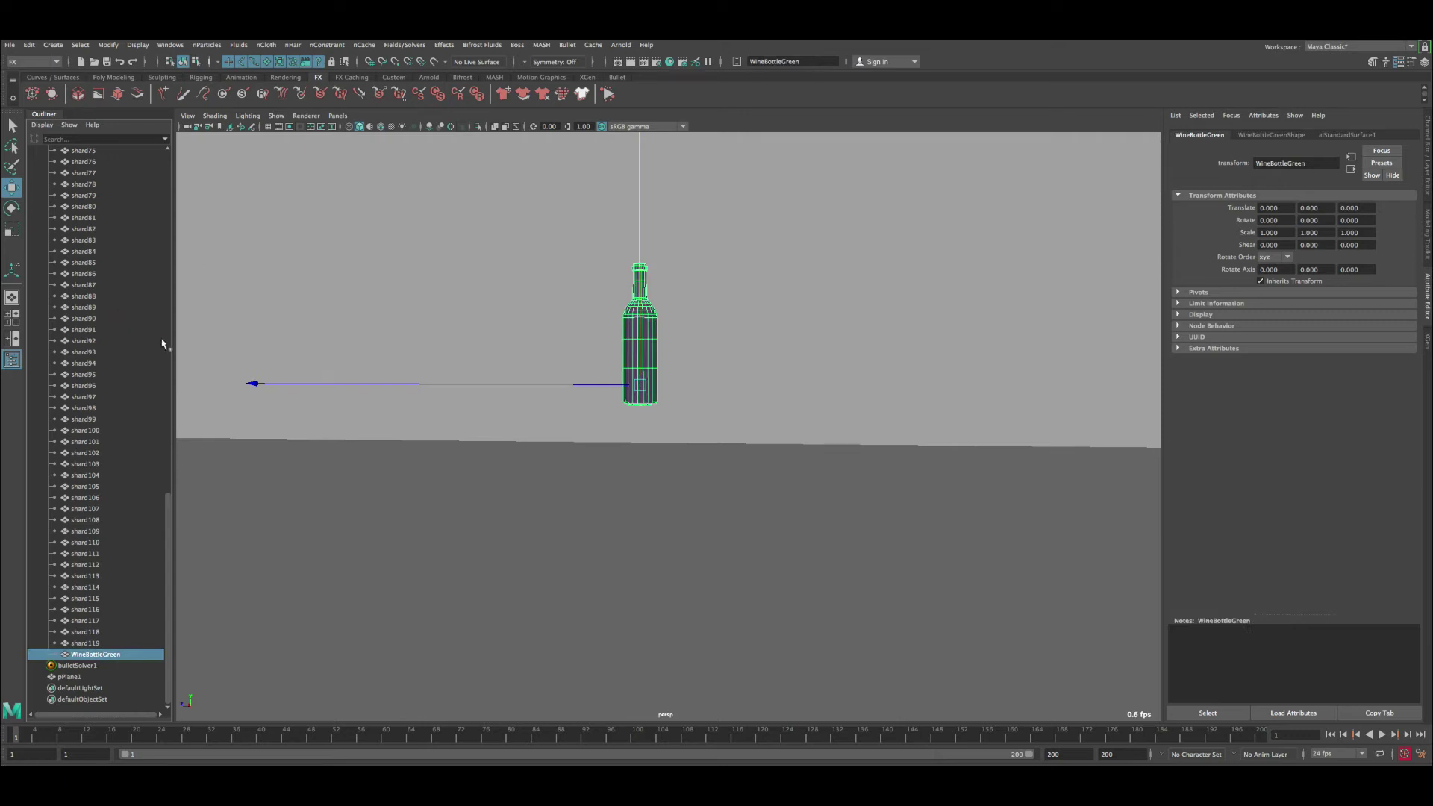
key(ctrl+a)
scroll(115, 273, up, 15)
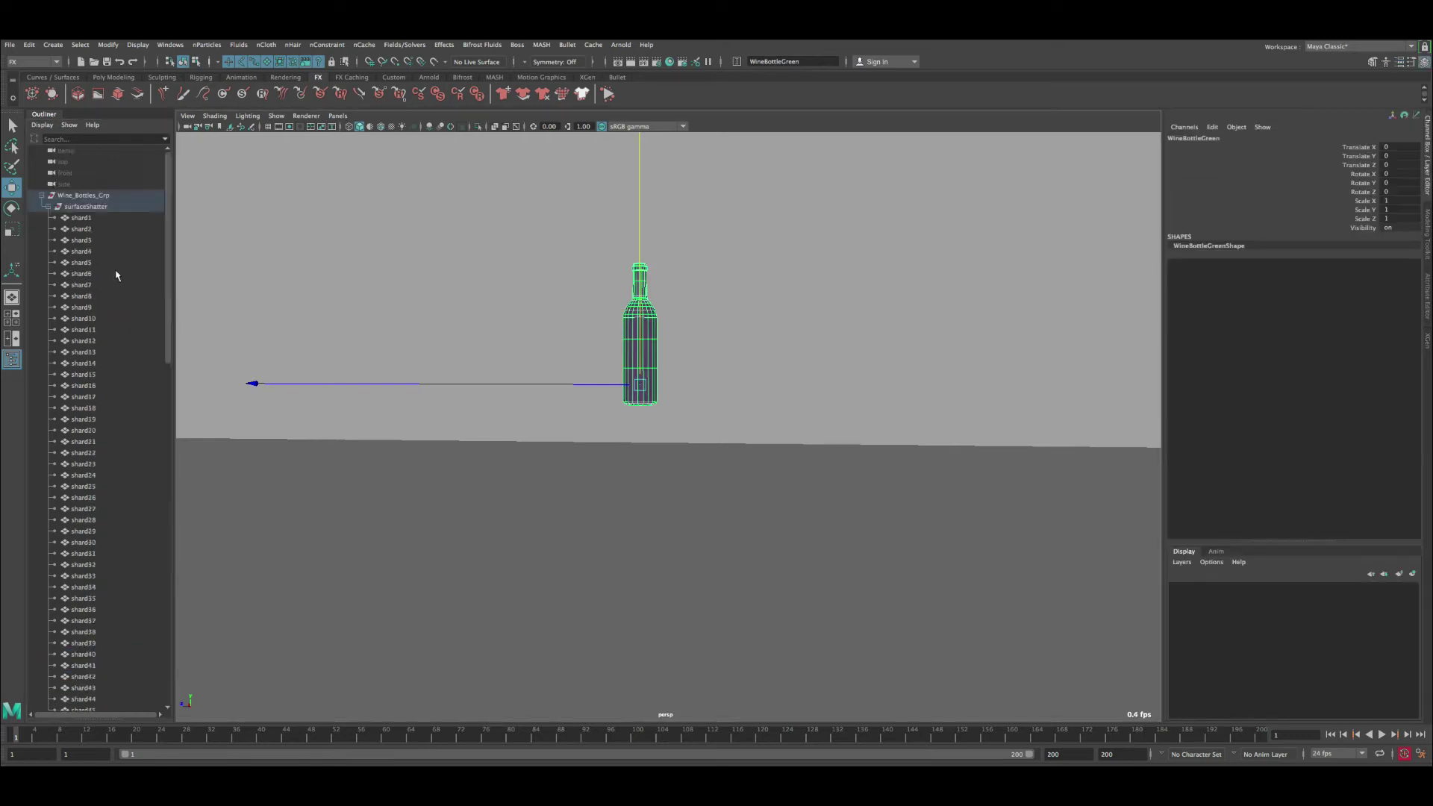
click(45, 206)
click(49, 206)
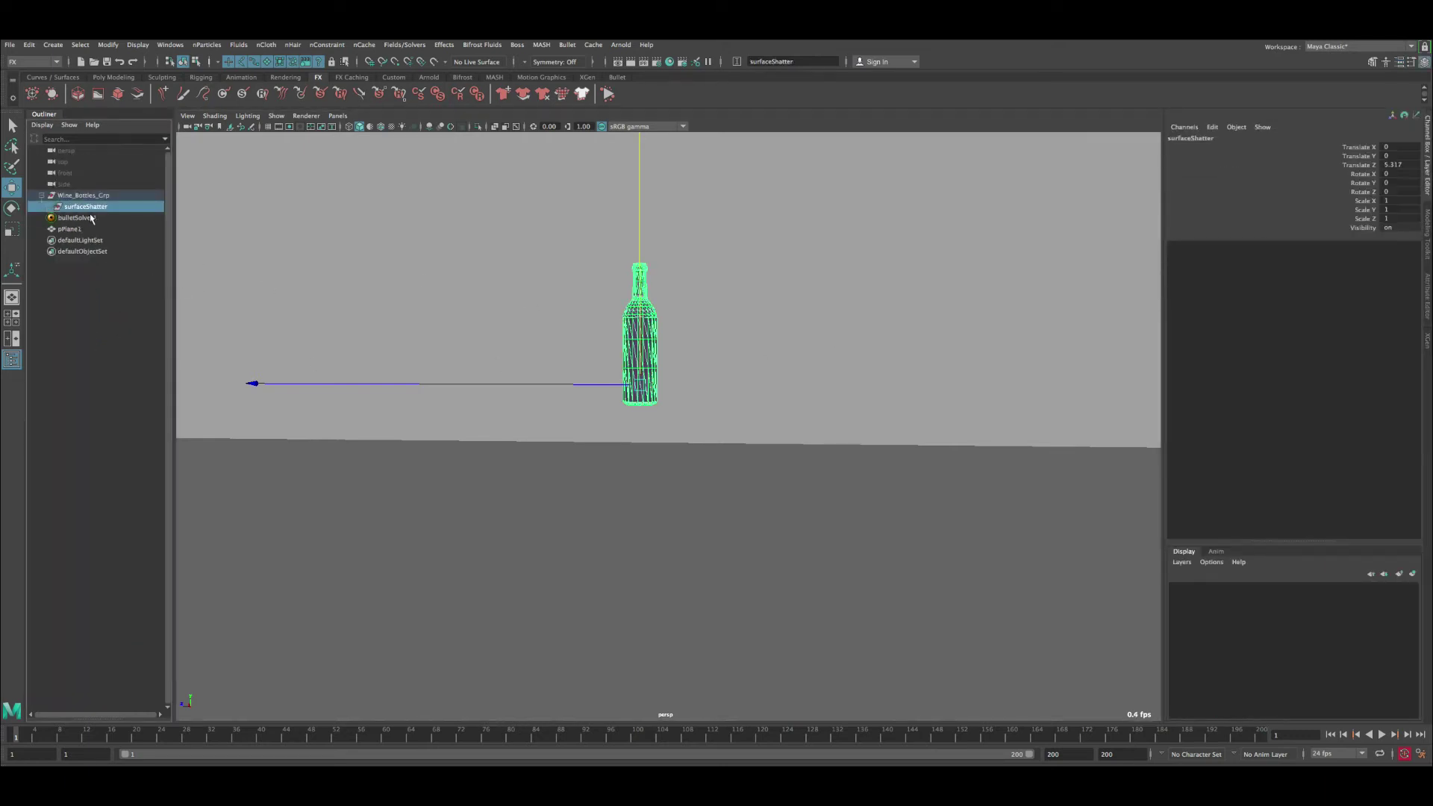
click(91, 217)
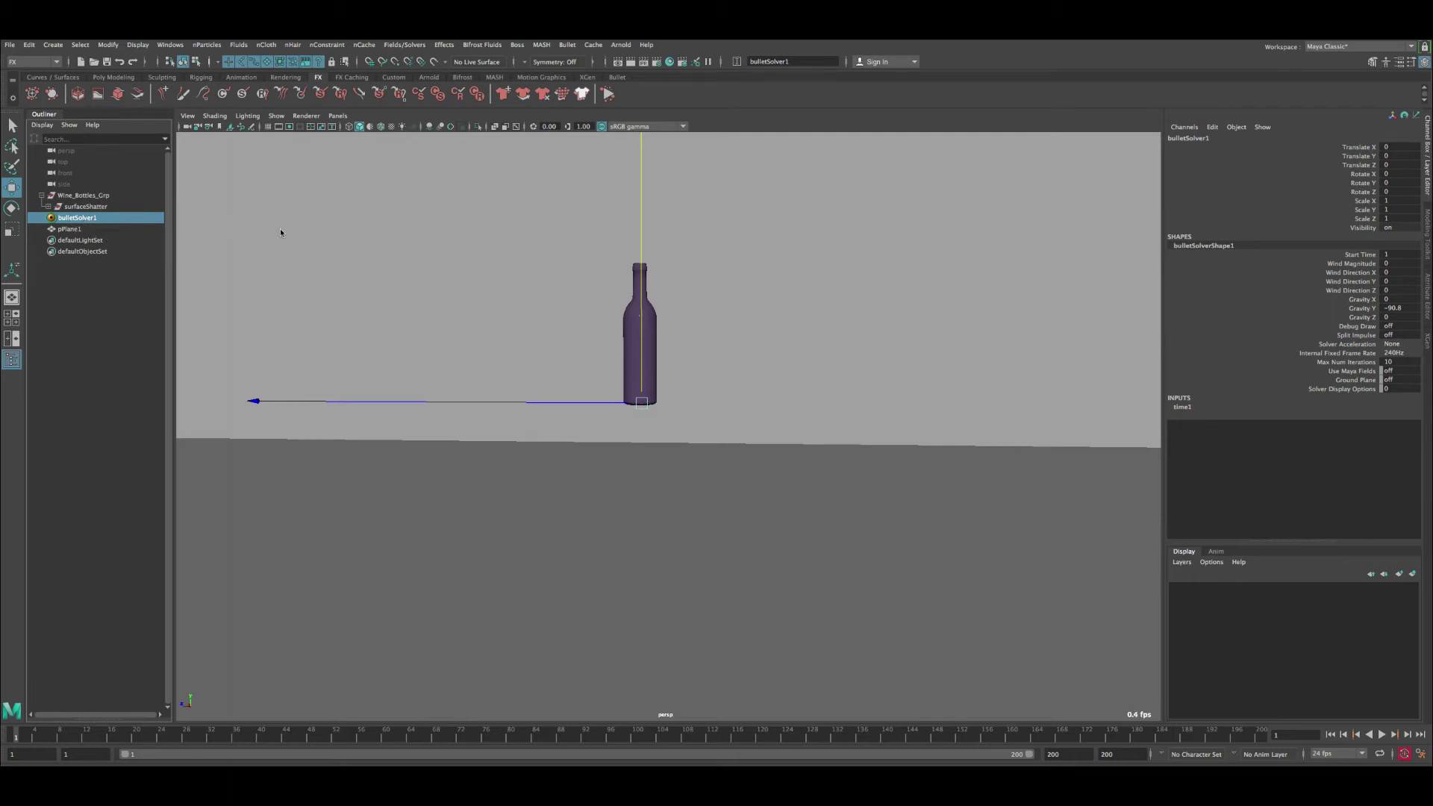
key(ctrl+a)
Step: Set bulletSolverShape1's Start Time to 15, preview the delayed shatter, and rewind to frame 1
click(1256, 136)
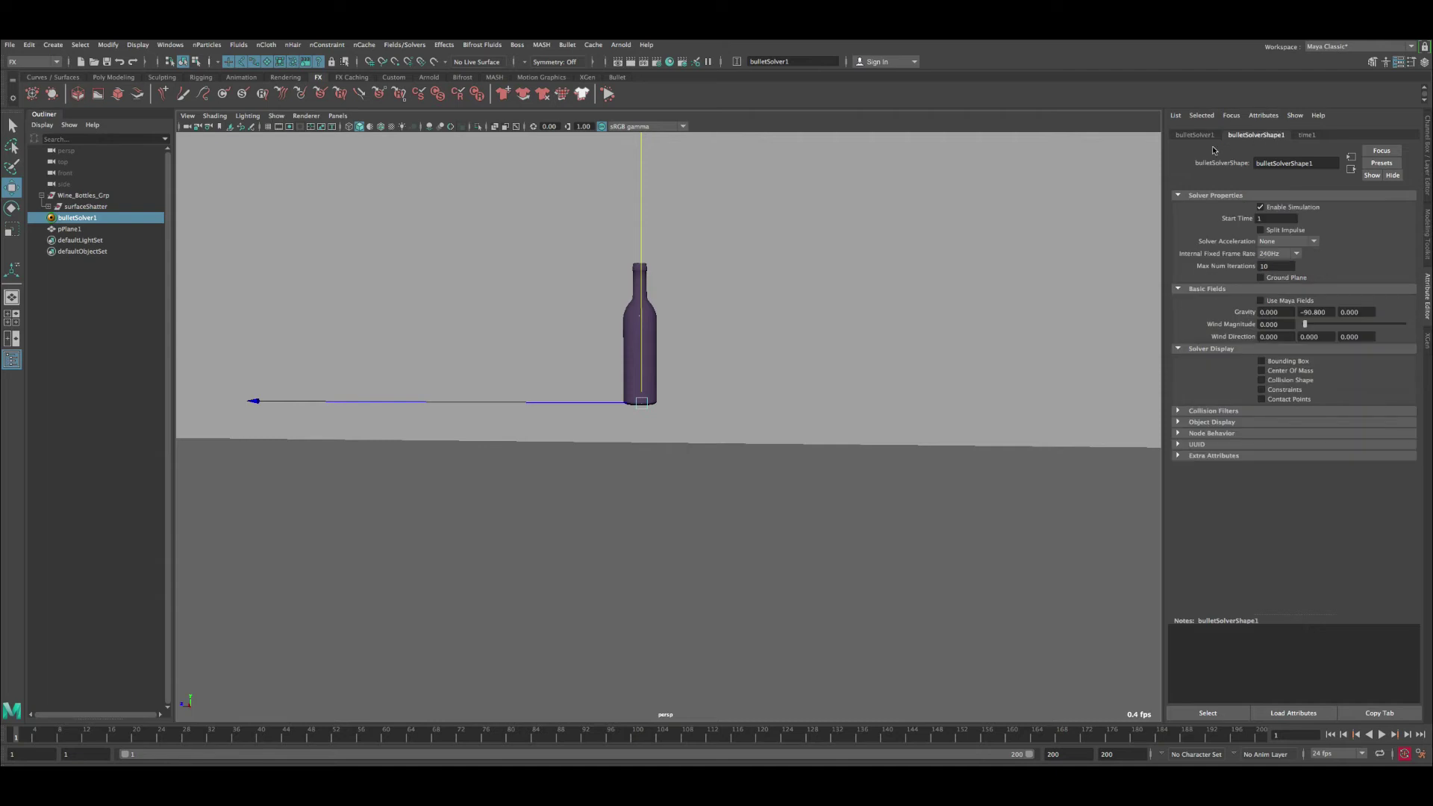
double_click(1269, 218)
key(Return)
click(1382, 735)
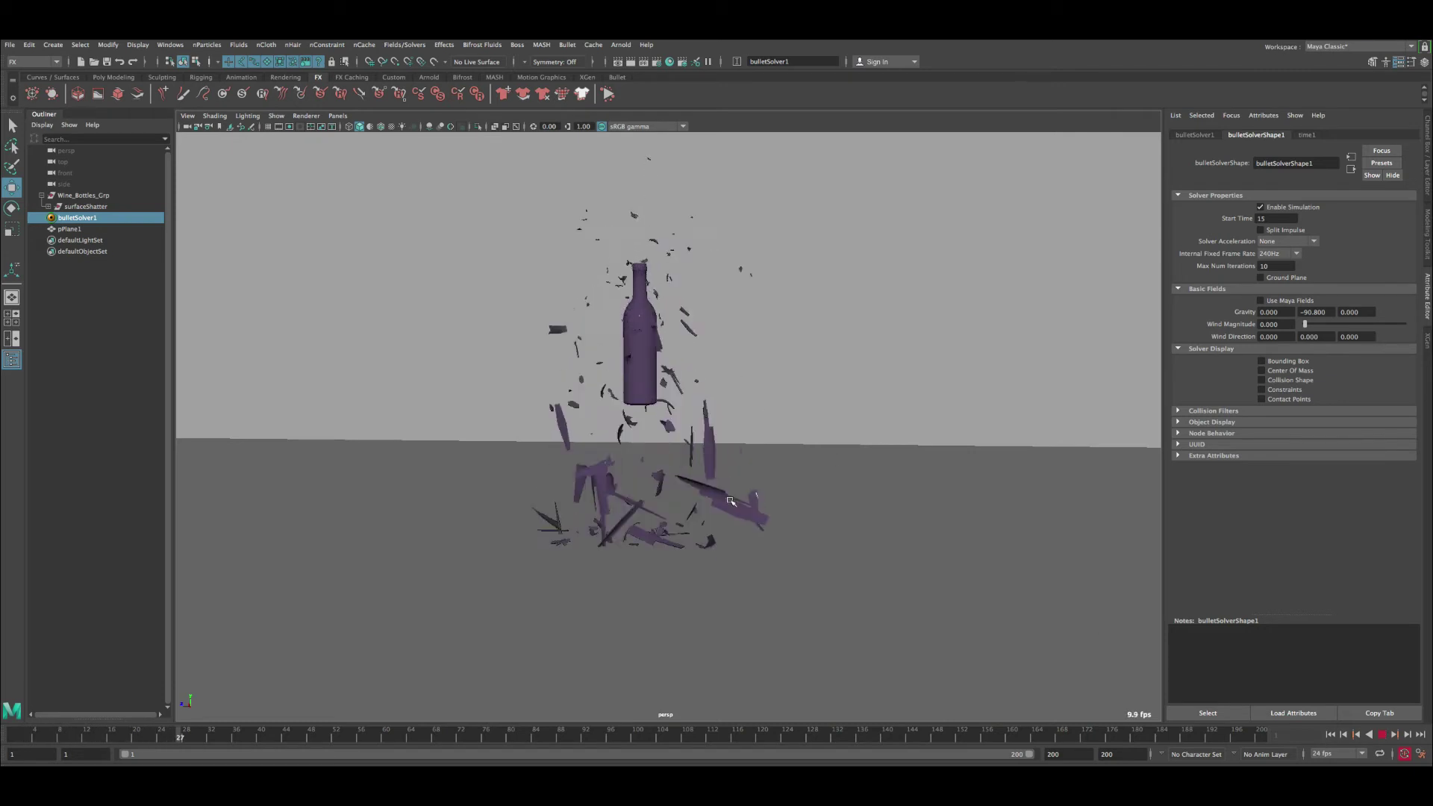
click(1381, 735)
click(1331, 735)
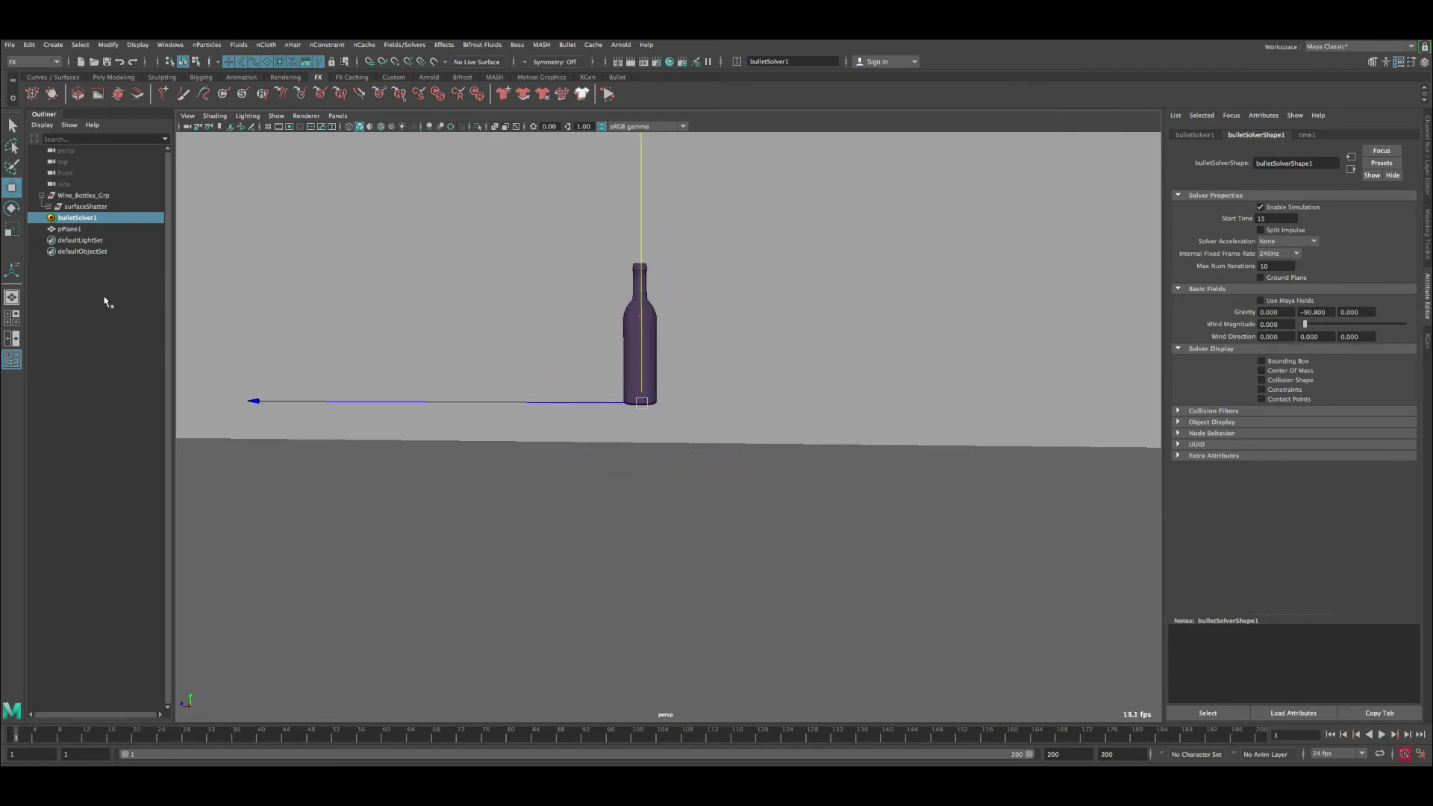
Step: Raise surfaceShatter to Y 6.046, tilt it -29.606 on X, and key that pose at frame 1
click(89, 207)
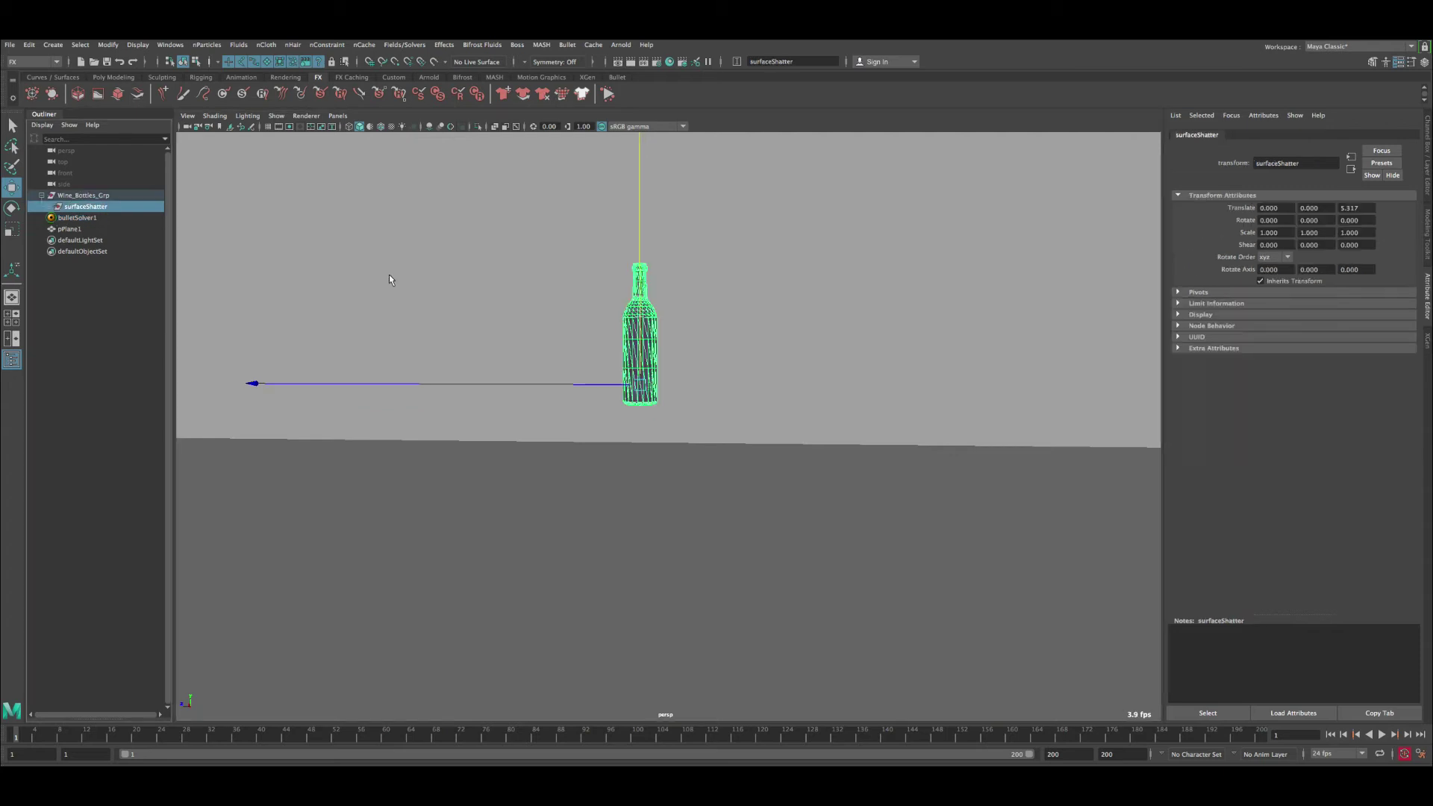
drag(642, 262, 638, 202)
key(e)
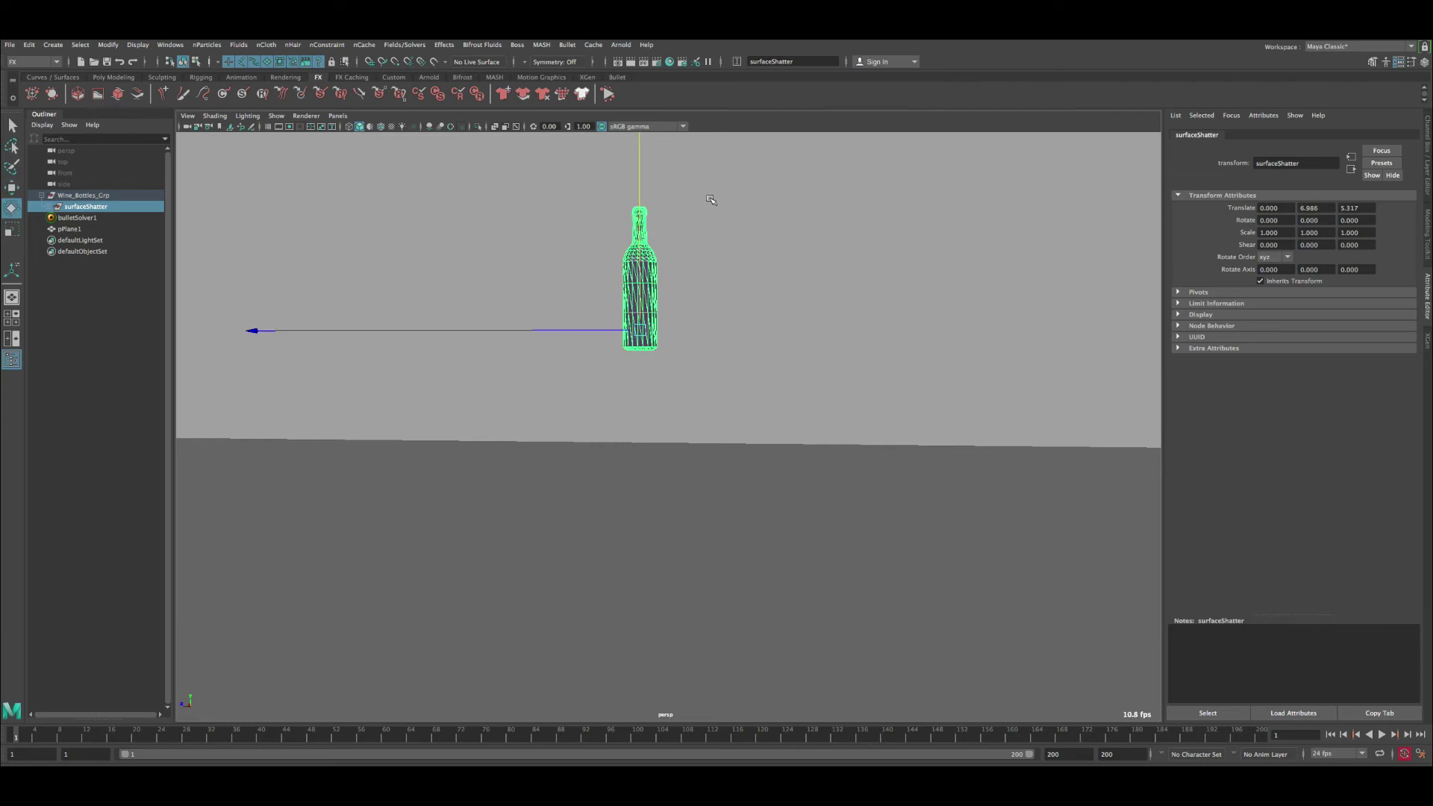
drag(1039, 184, 1062, 422)
key(w)
drag(621, 331, 632, 285)
key(s)
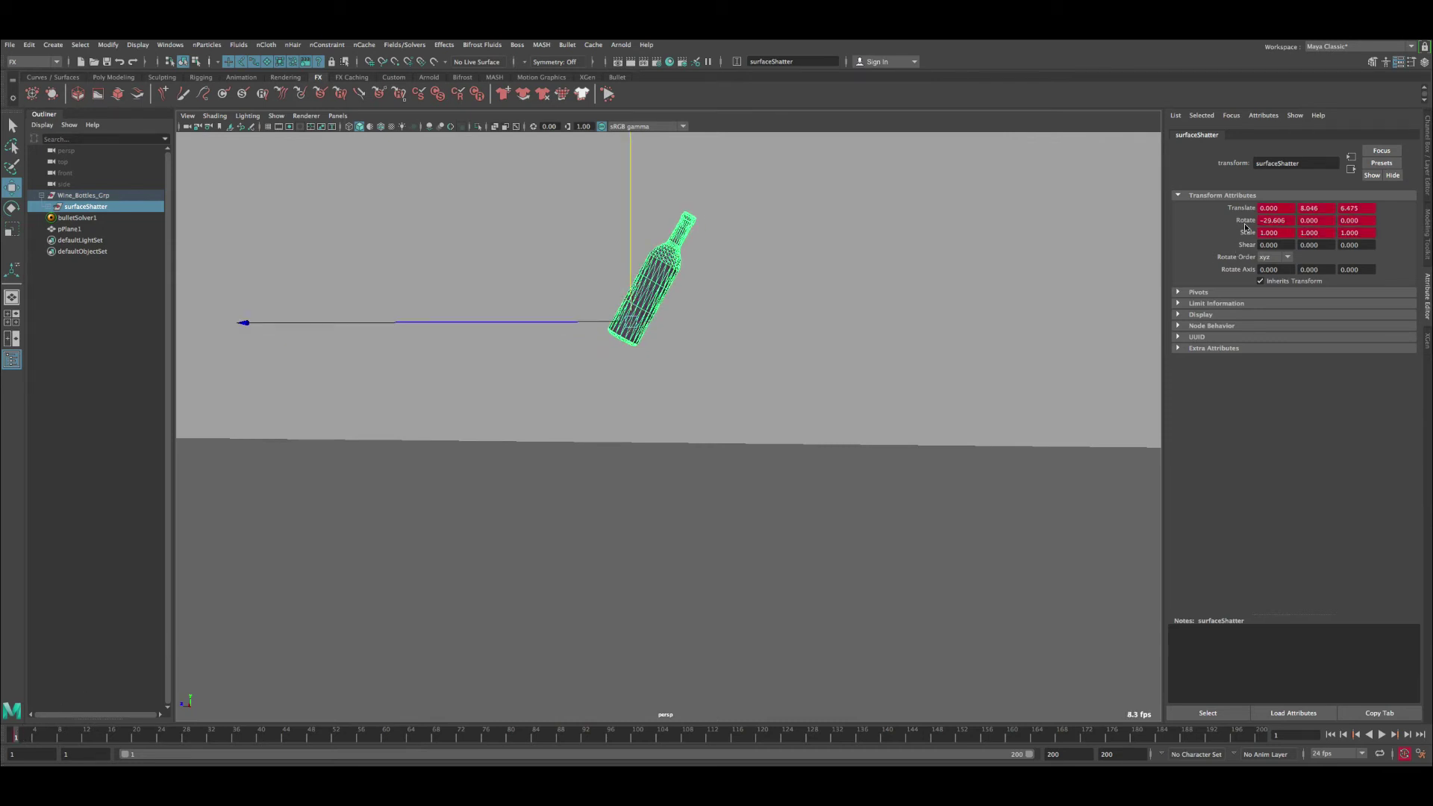
key(ctrl+a)
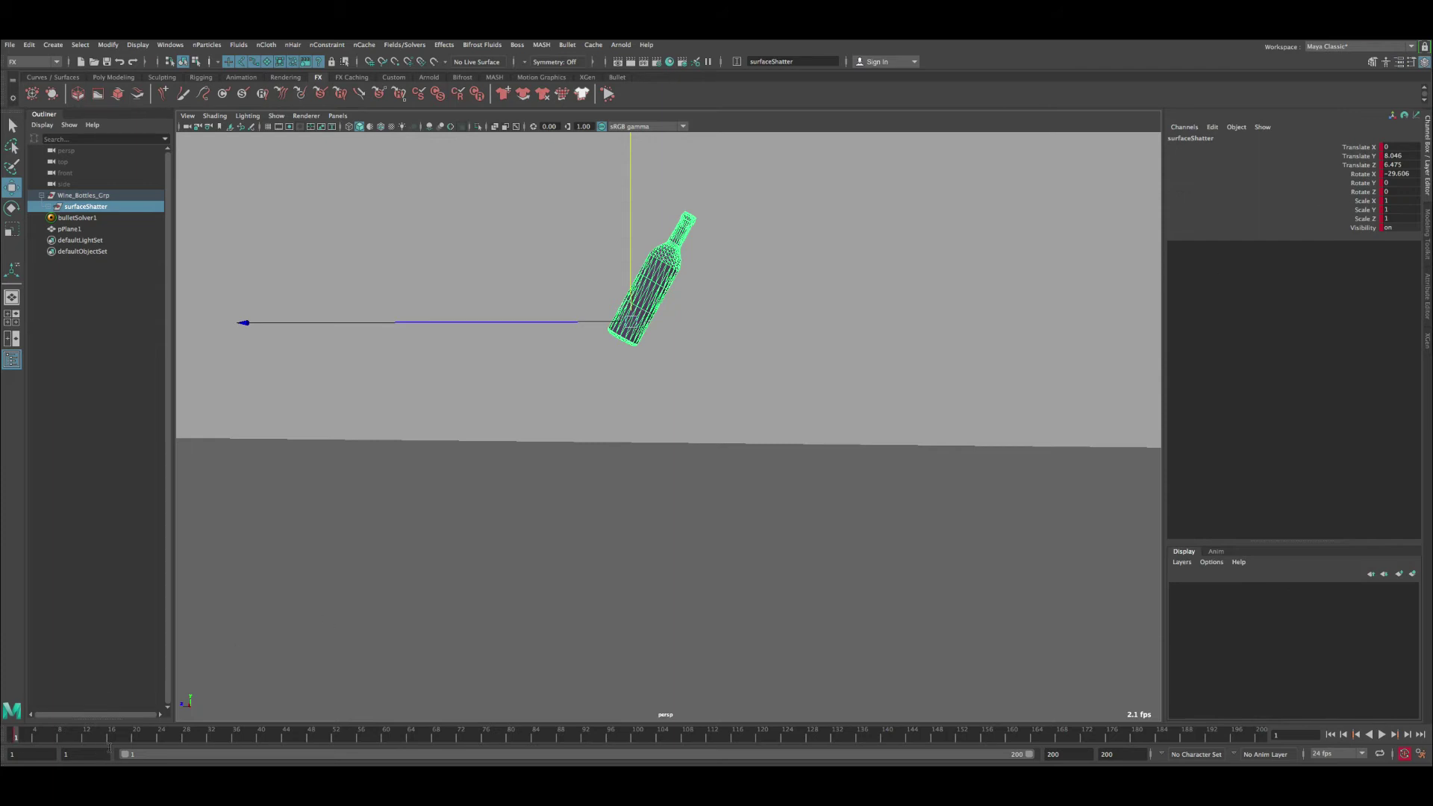
Step: At frame 15, pose surfaceShatter on the ground at Y -16.995, rotated -53.692, 18.903, -21.589
click(106, 740)
drag(633, 272, 631, 464)
key(e)
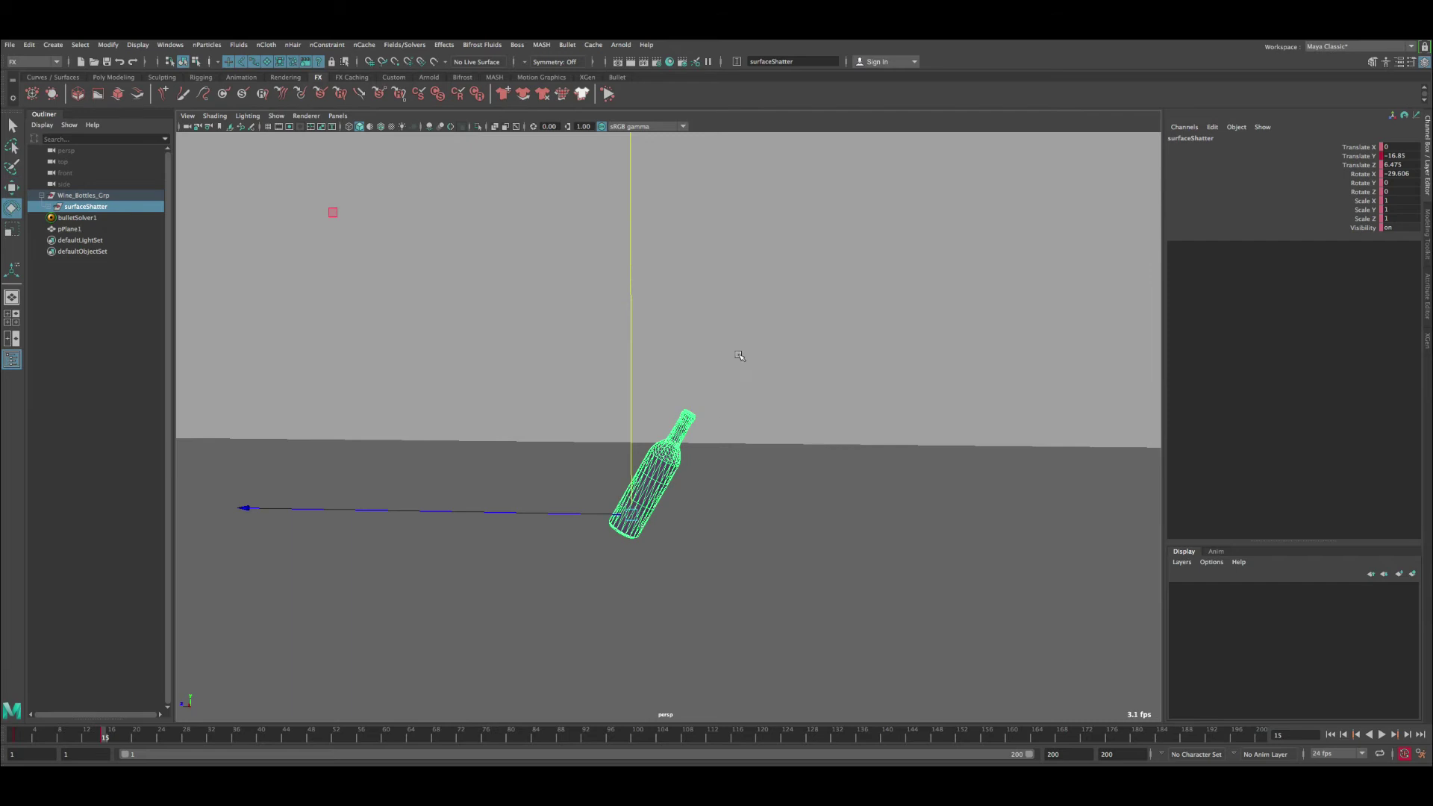
drag(870, 182, 899, 387)
key(w)
drag(632, 431, 631, 431)
key(e)
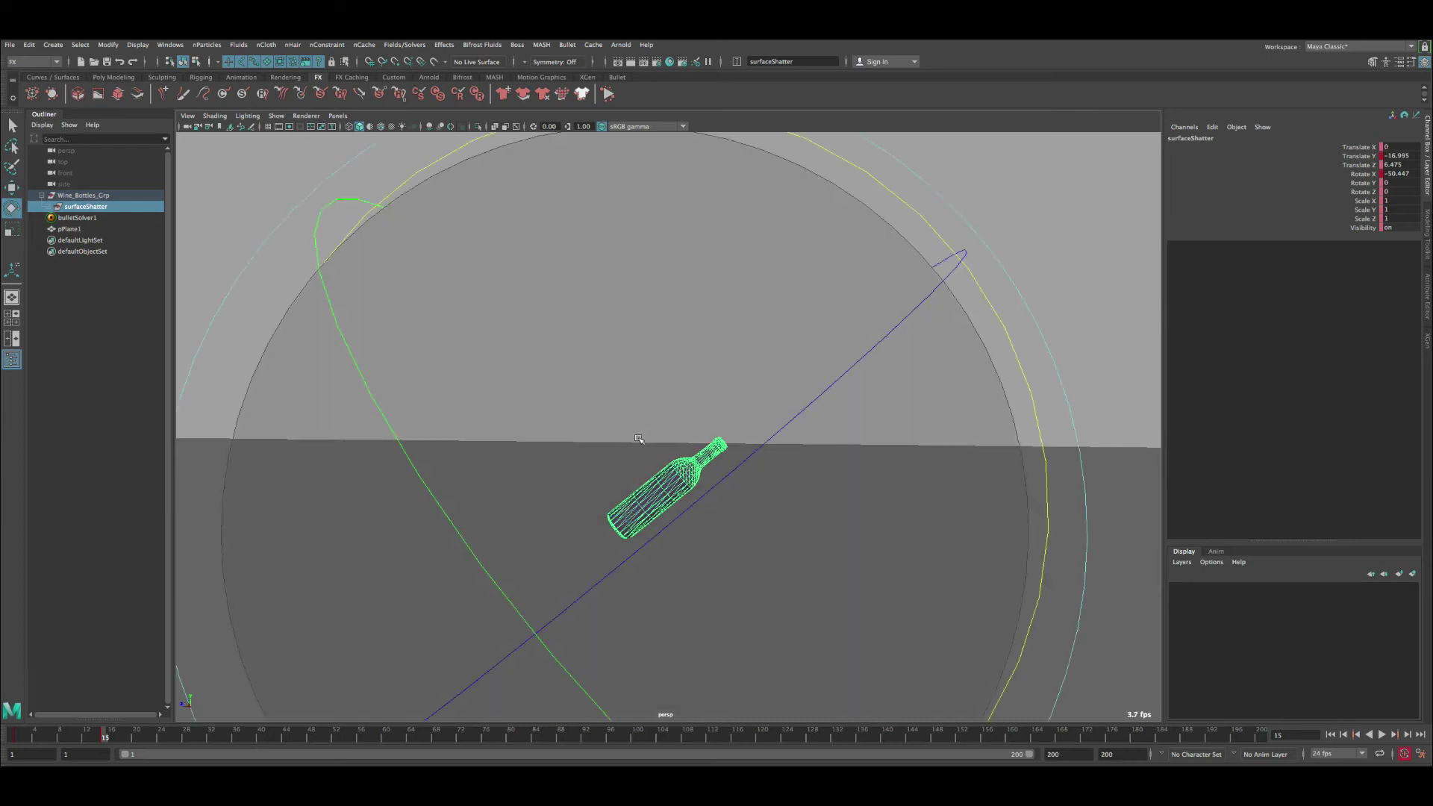
drag(445, 510, 575, 656)
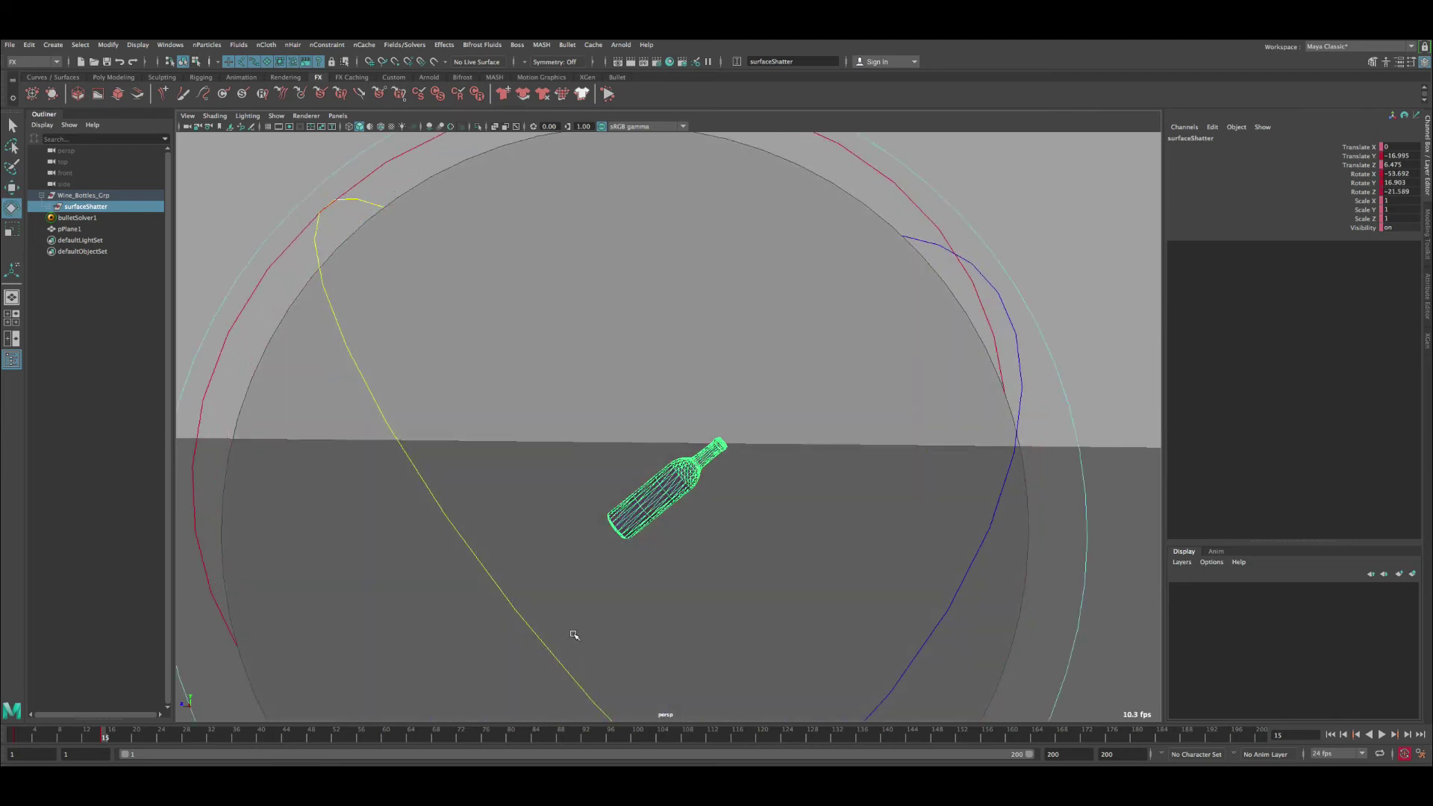
key(q)
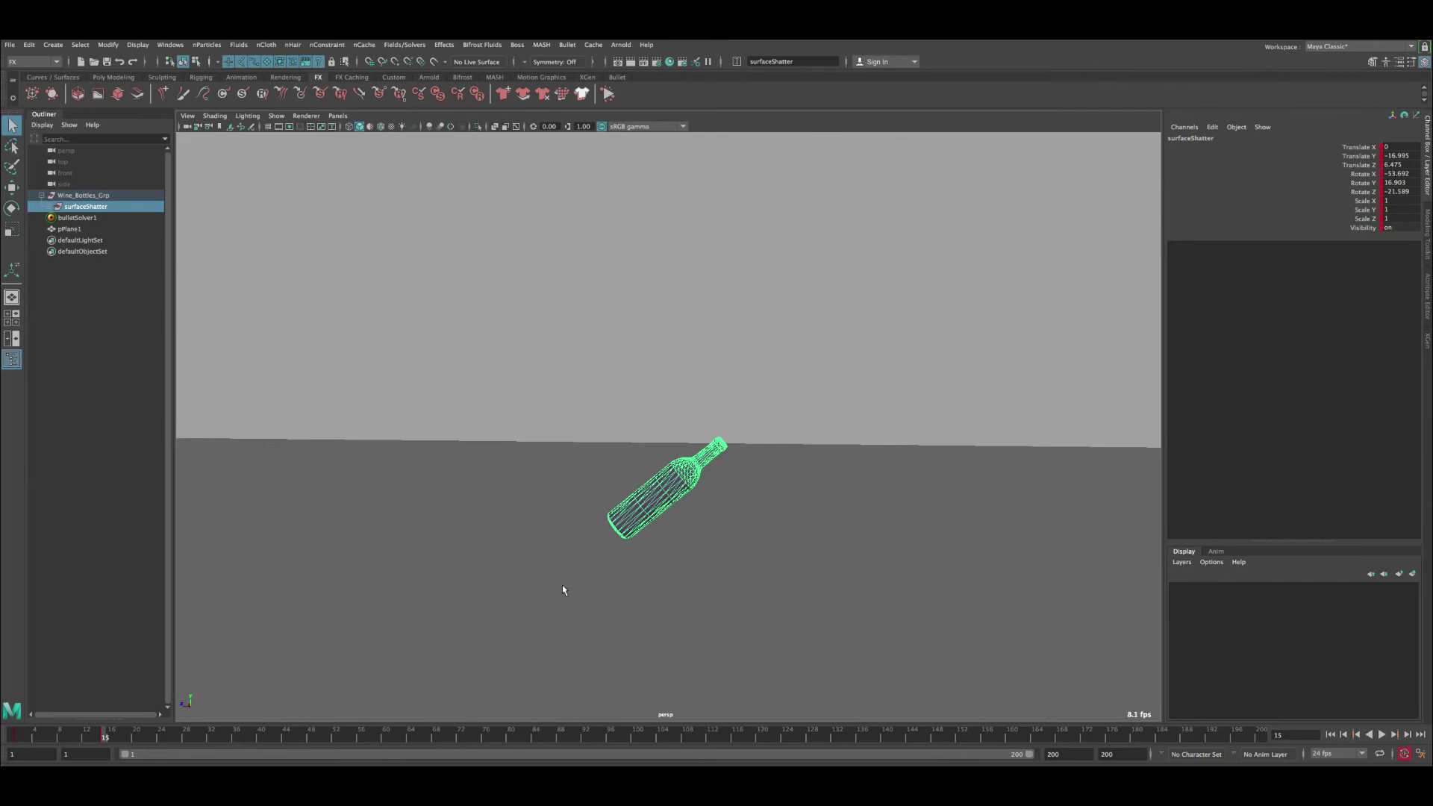
click(1330, 735)
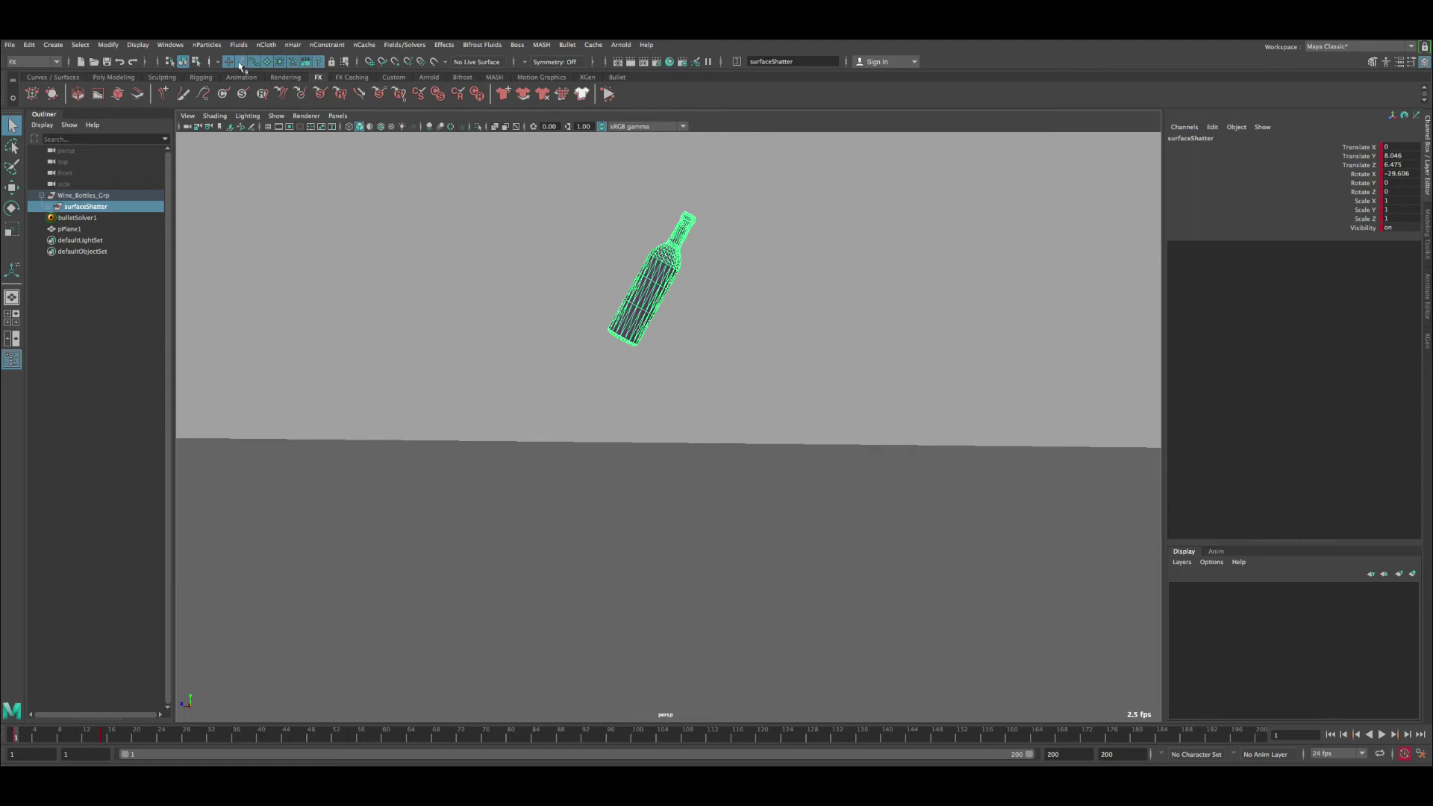
Step: In the Graph Editor, steepen the Translate Y tangent at the frame-15 landing key
click(170, 45)
mouse_move(224, 107)
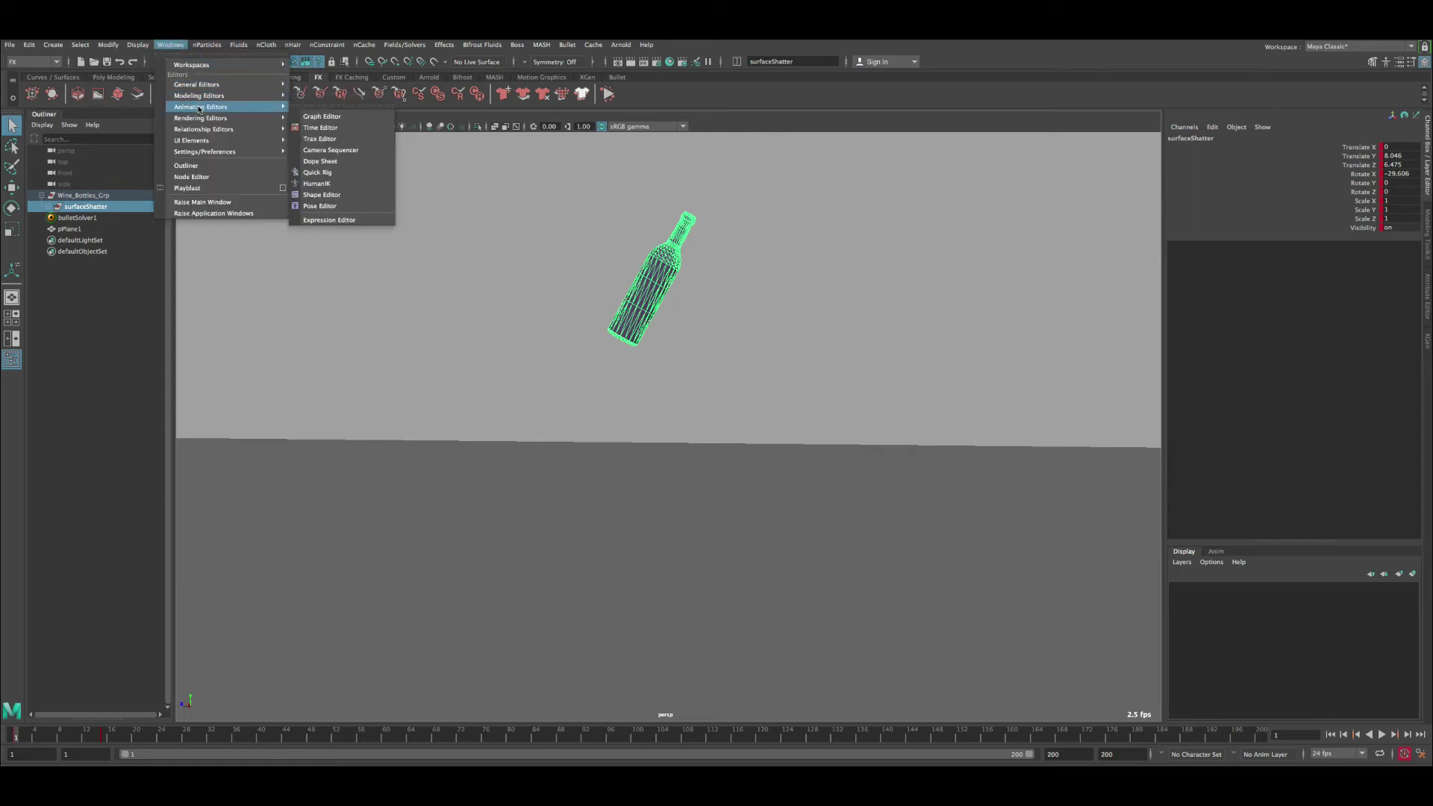
click(327, 117)
click(226, 229)
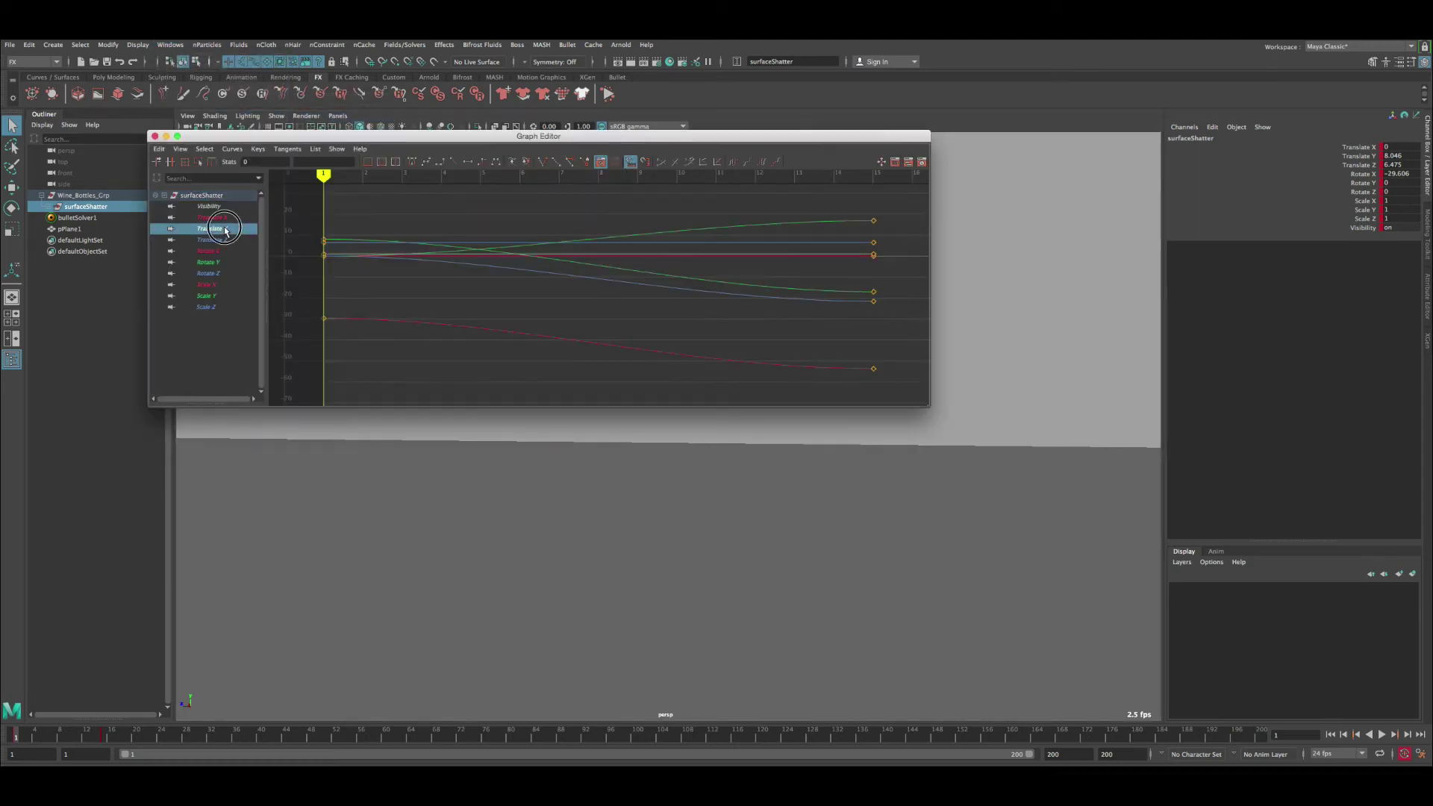
scroll(511, 279, down, 5)
alt+shift+right_drag(547, 277, 549, 257)
drag(549, 256, 524, 282)
alt+shift+right_drag(515, 281, 518, 275)
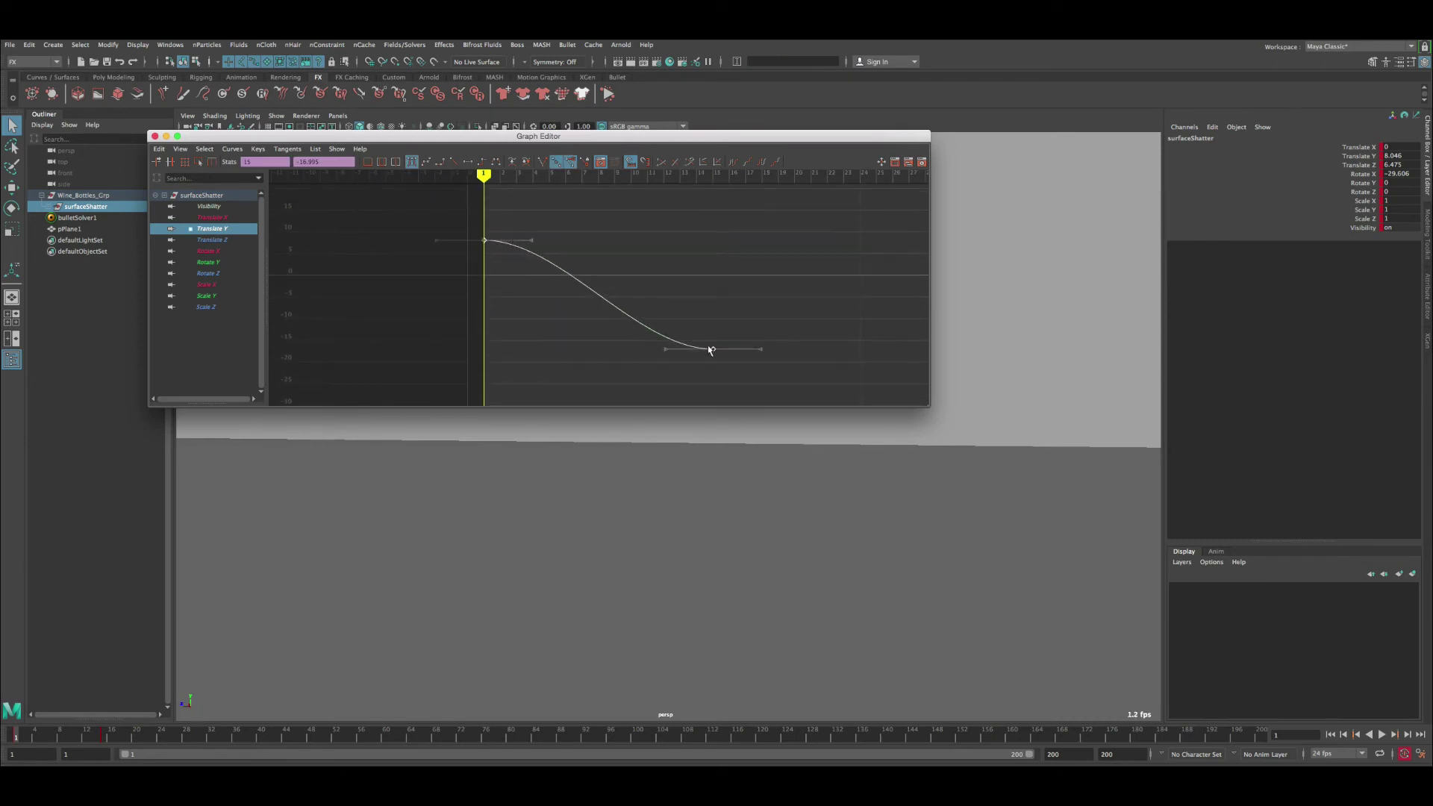
click(669, 346)
key(w)
drag(678, 290, 666, 374)
middle_drag(667, 350, 669, 339)
drag(669, 338, 670, 303)
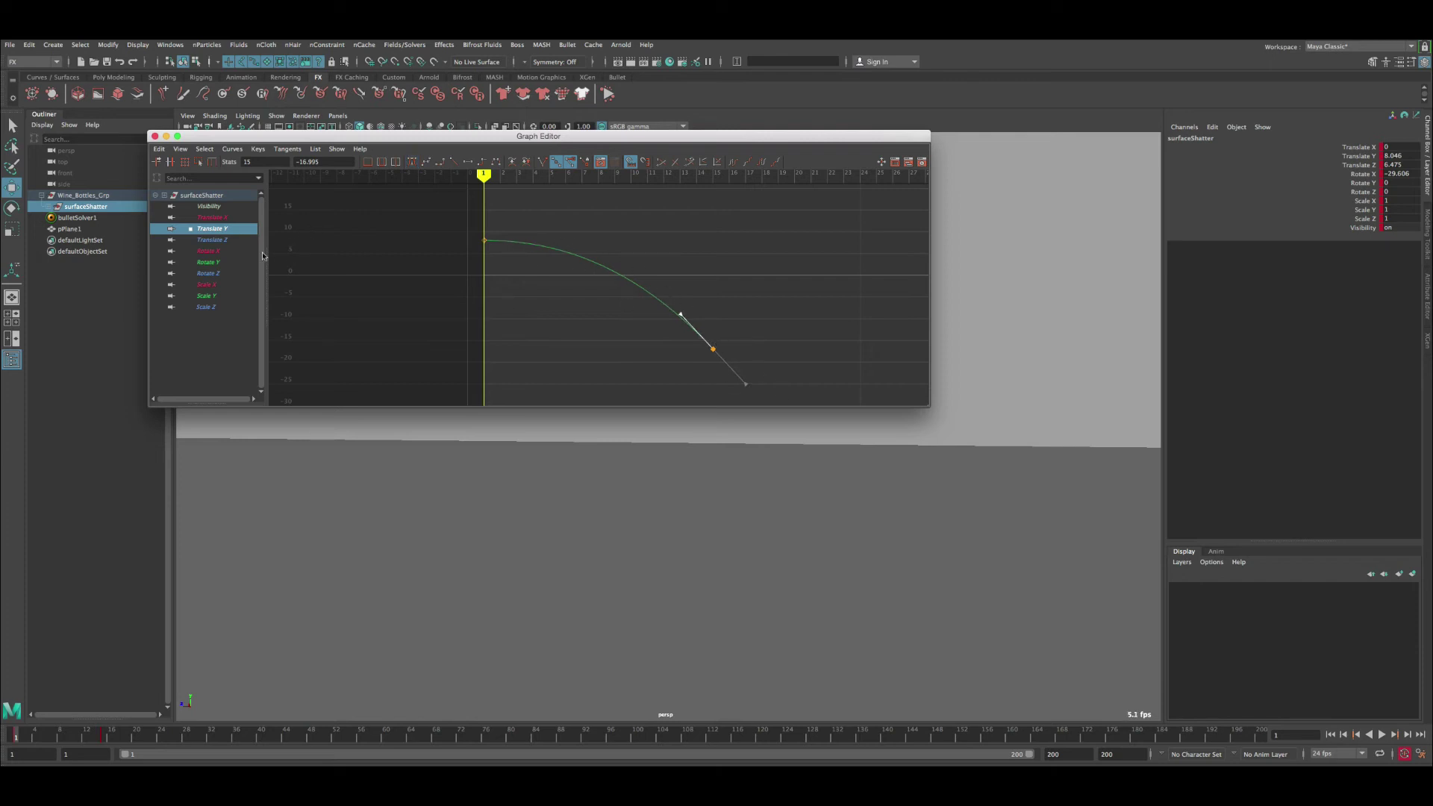
Step: Angle the Rotate X, Rotate Y and Rotate Z landing-key tangents to accelerate the fall, then close the editor
click(208, 251)
drag(614, 301, 754, 382)
mouse_move(757, 363)
middle_down()
mouse_move(761, 329)
mouse_move(757, 351)
middle_up()
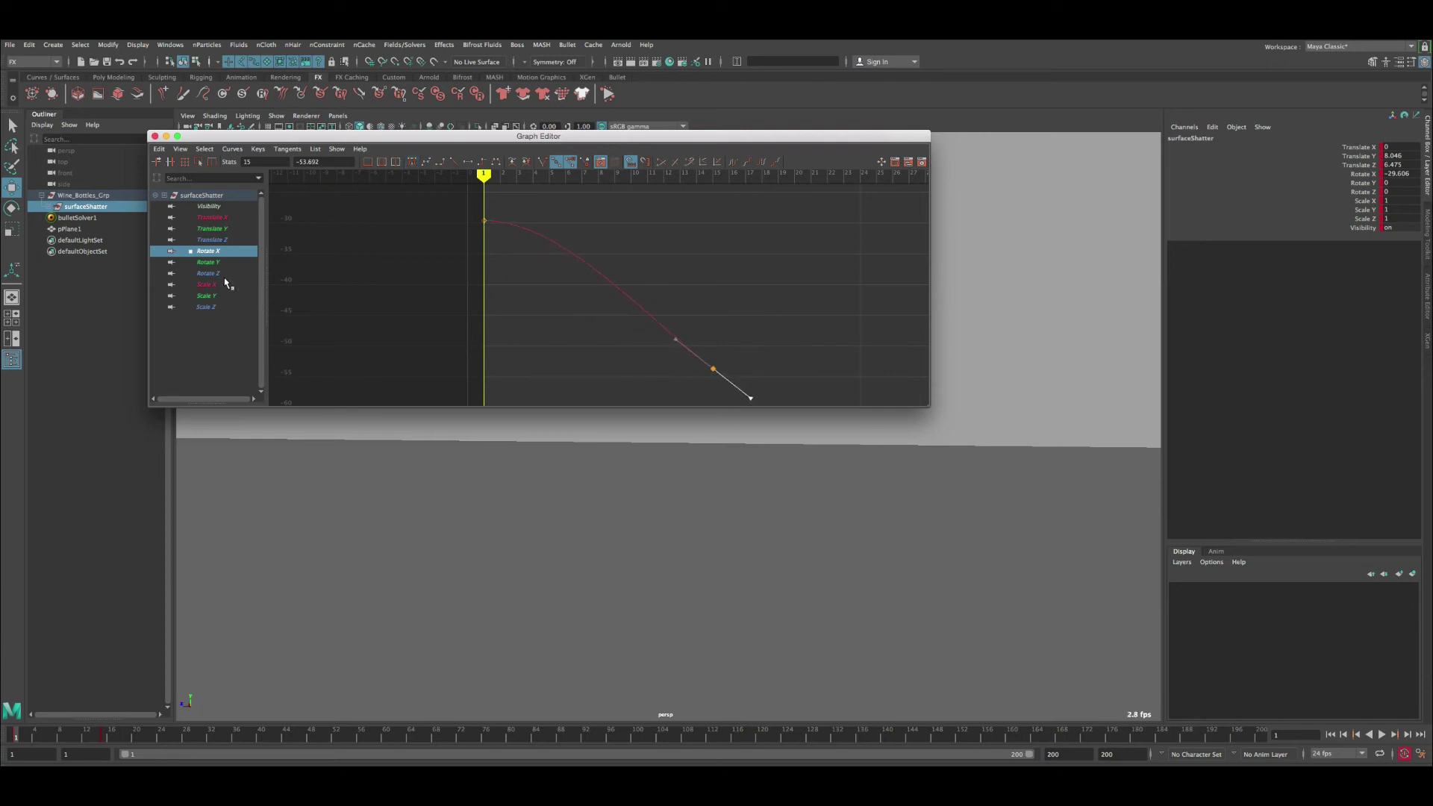
click(212, 262)
drag(670, 209, 765, 259)
middle_drag(675, 224, 685, 274)
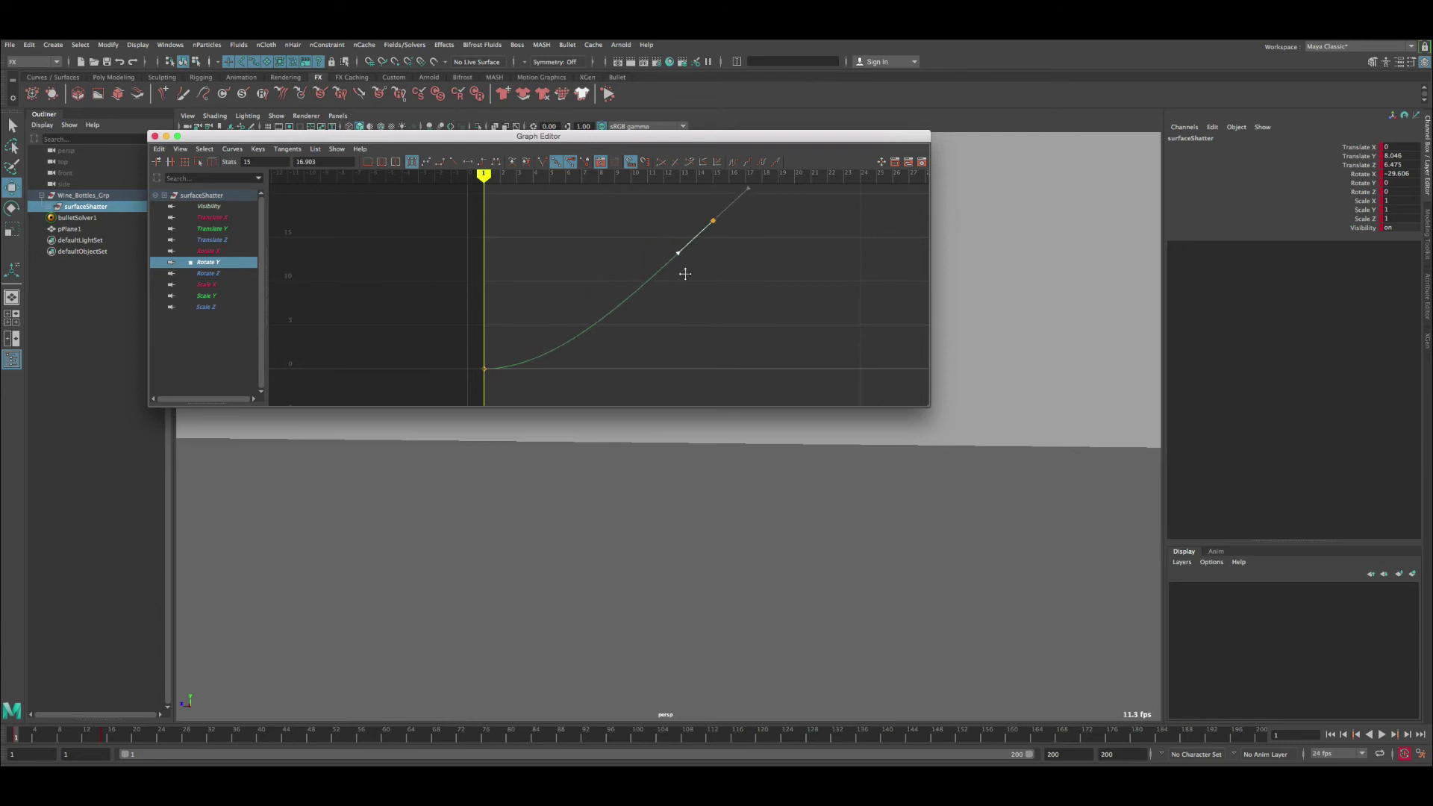
click(209, 273)
drag(675, 310, 771, 390)
drag(679, 331, 665, 365)
middle_drag(665, 365, 676, 337)
key(q)
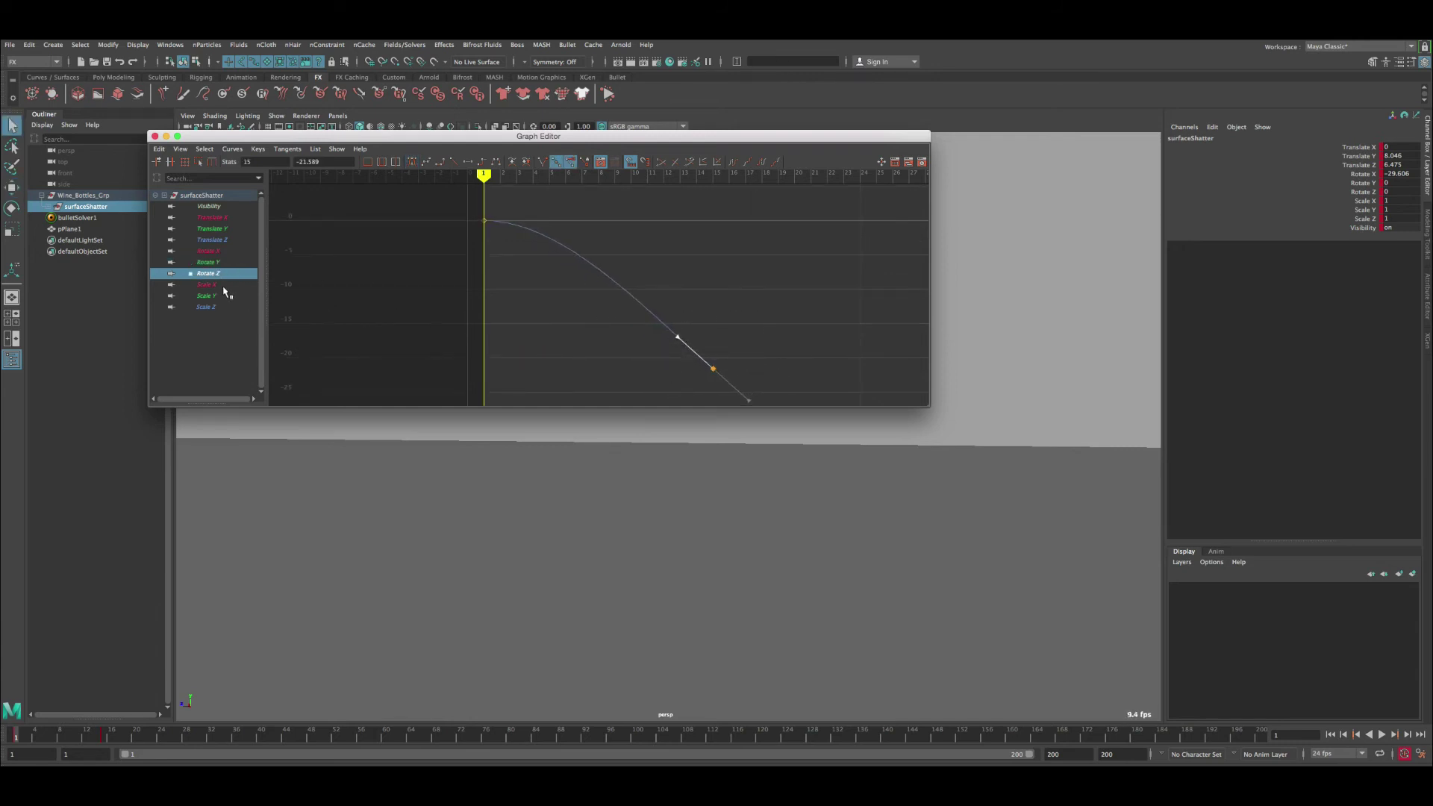
click(154, 136)
Step: Deselect the bottle, watch its fall onto the ground, then rewind and replay from frame 1
click(950, 415)
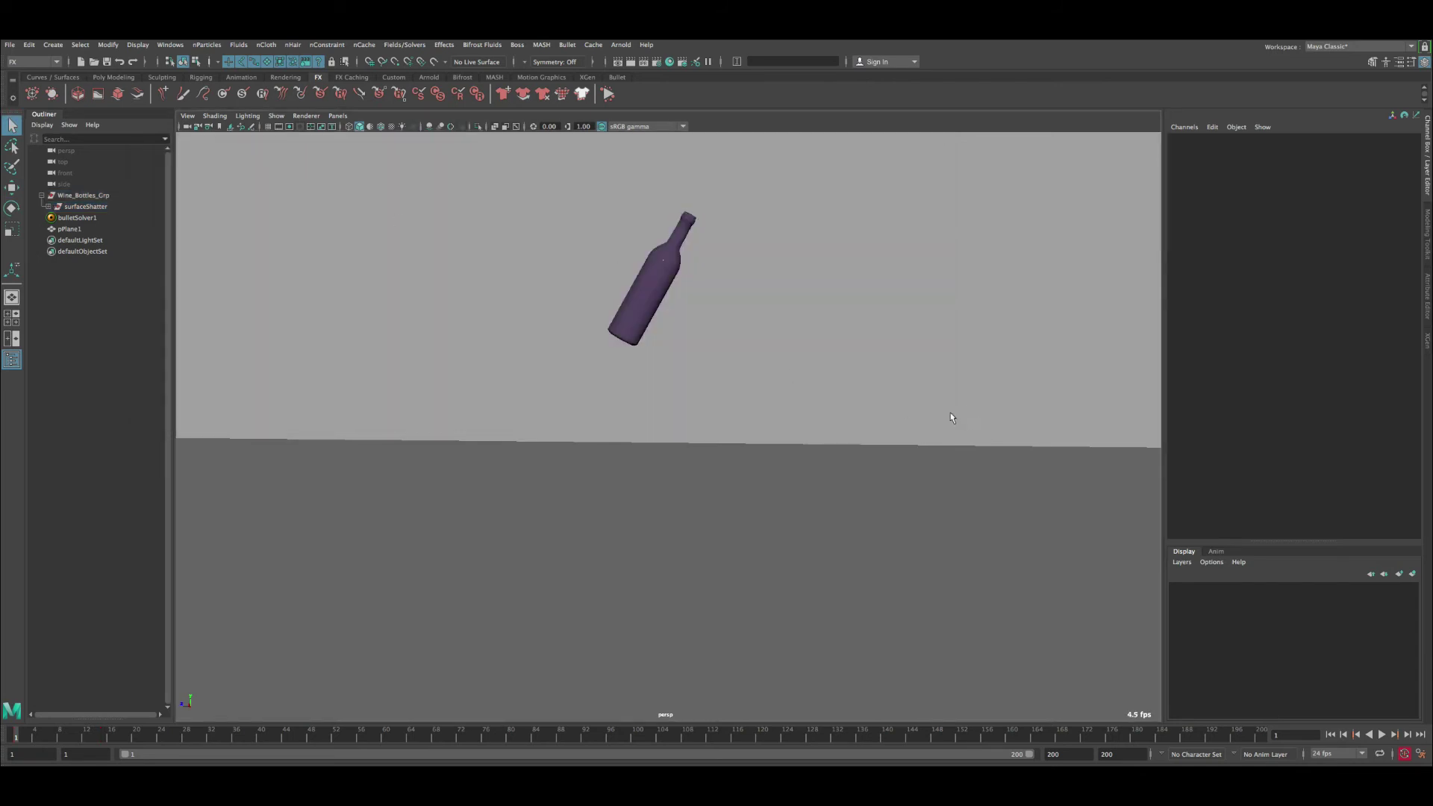
click(1381, 734)
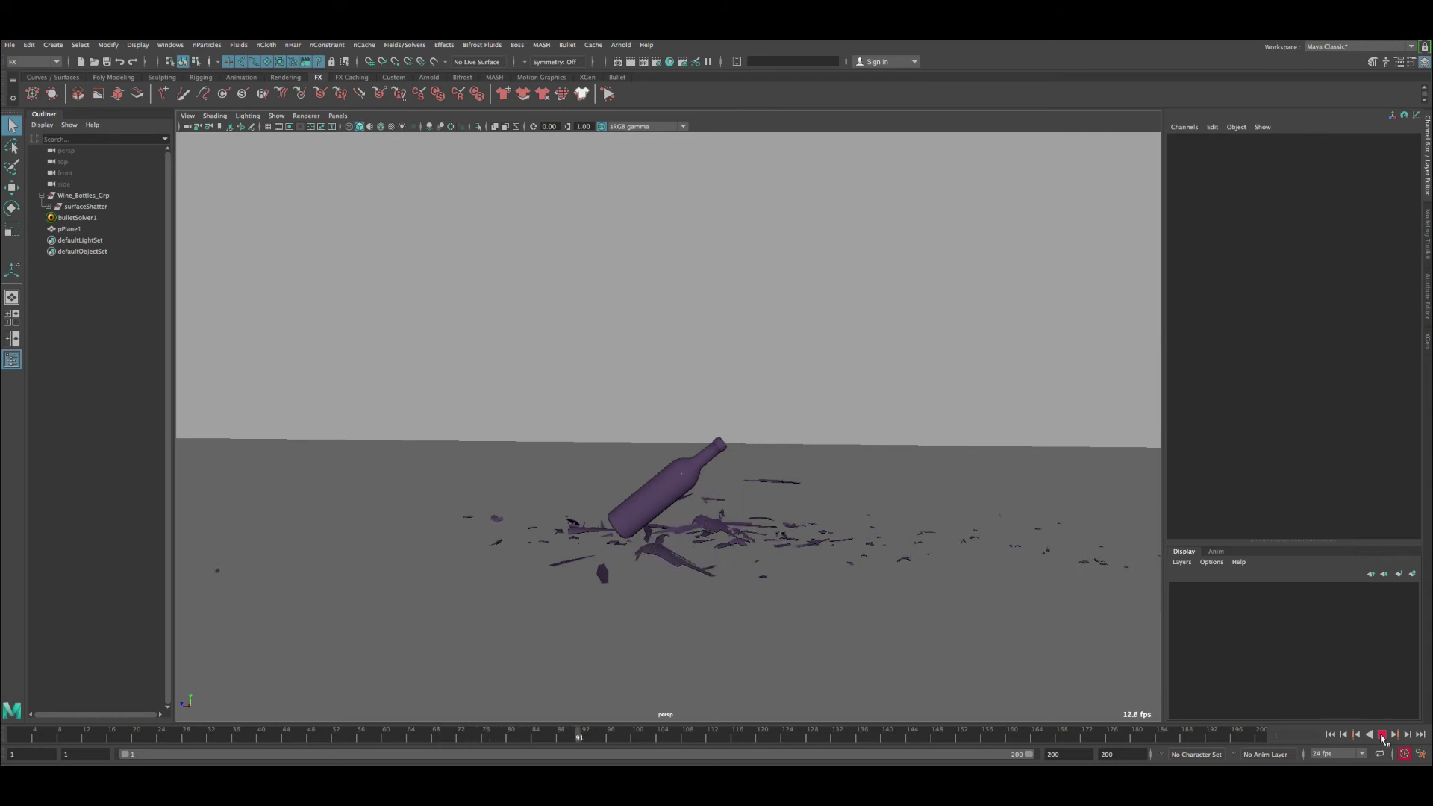
click(1382, 735)
click(1330, 735)
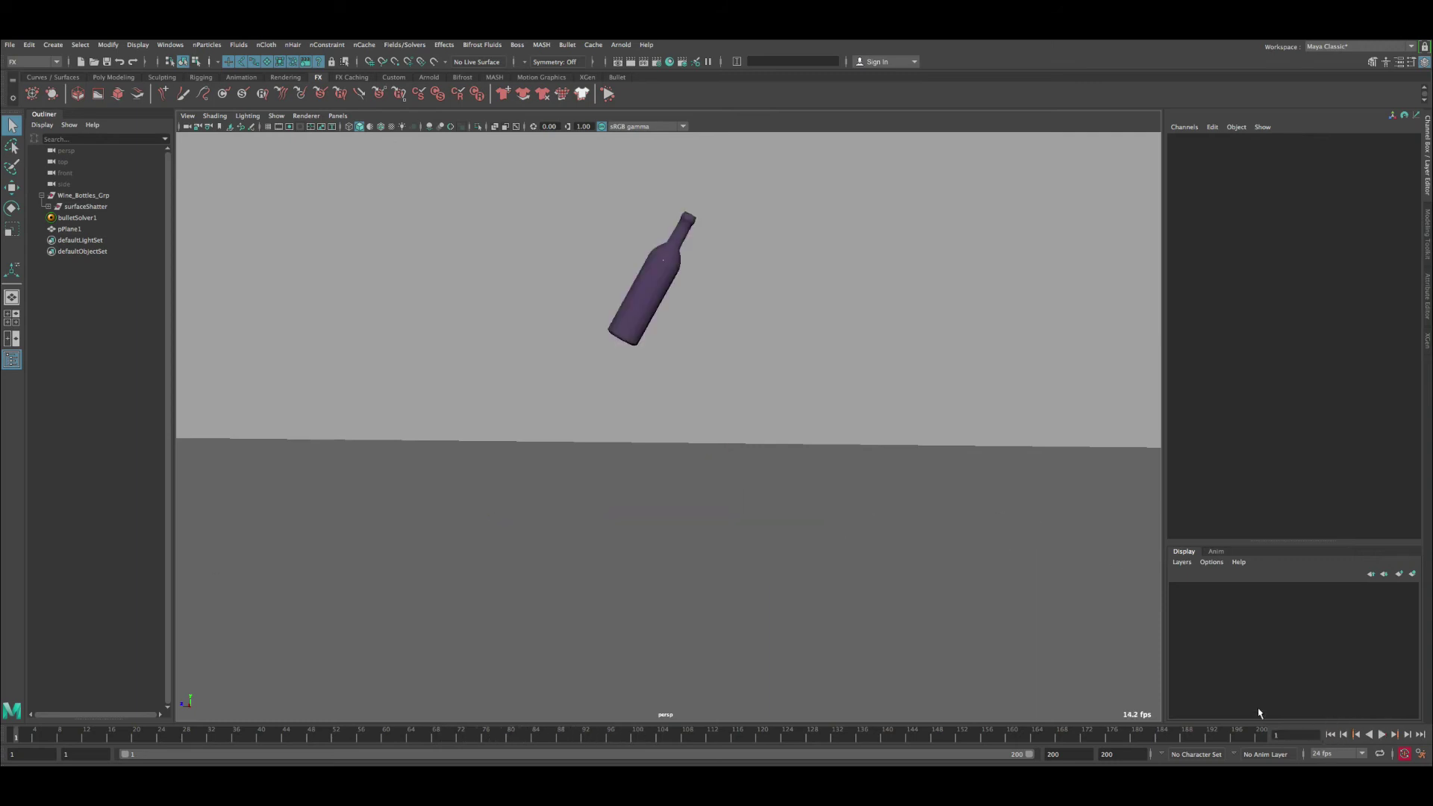
alt+drag(851, 515, 834, 500)
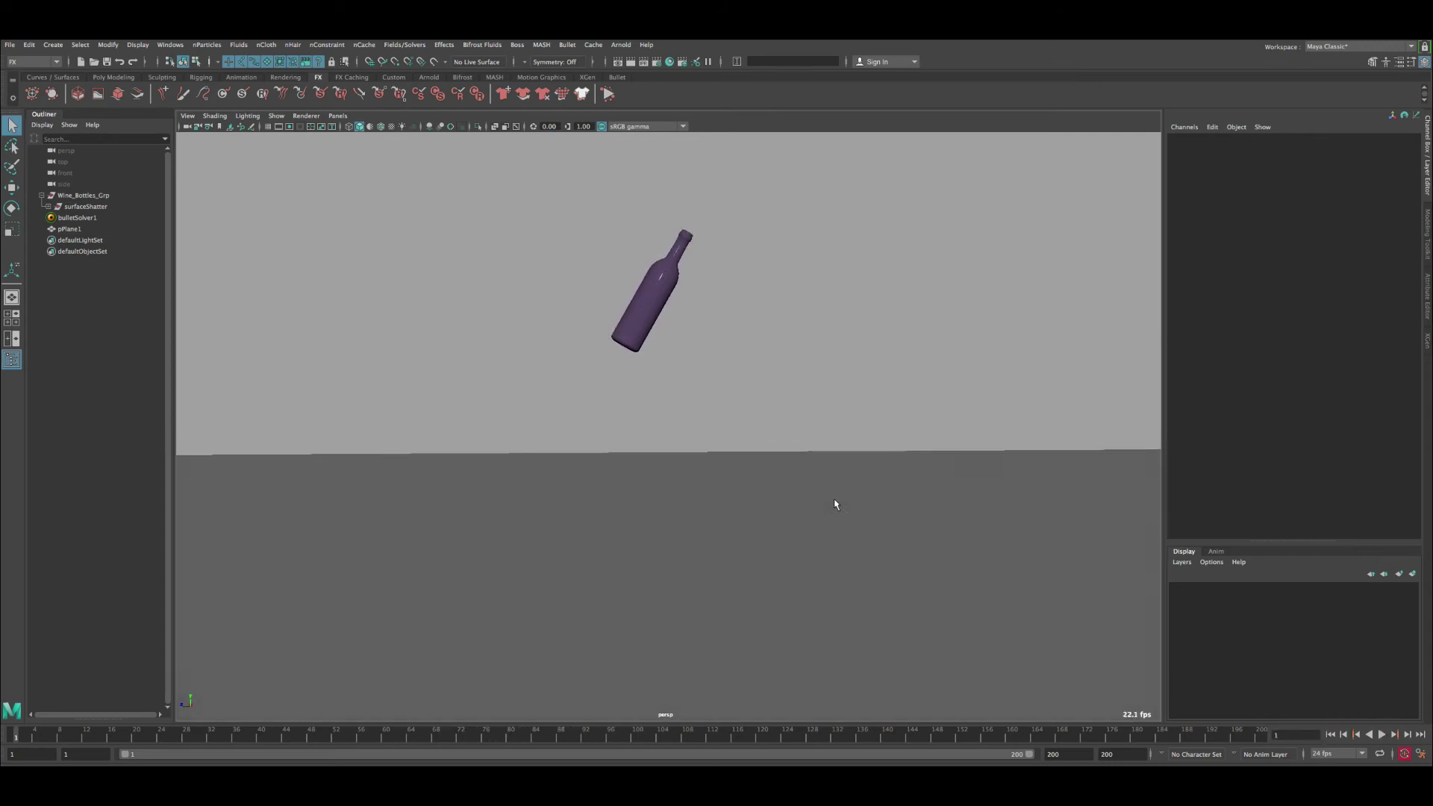
click(1382, 735)
Step: Select all shards, shard1 through shard119, under surfaceShatter
click(48, 207)
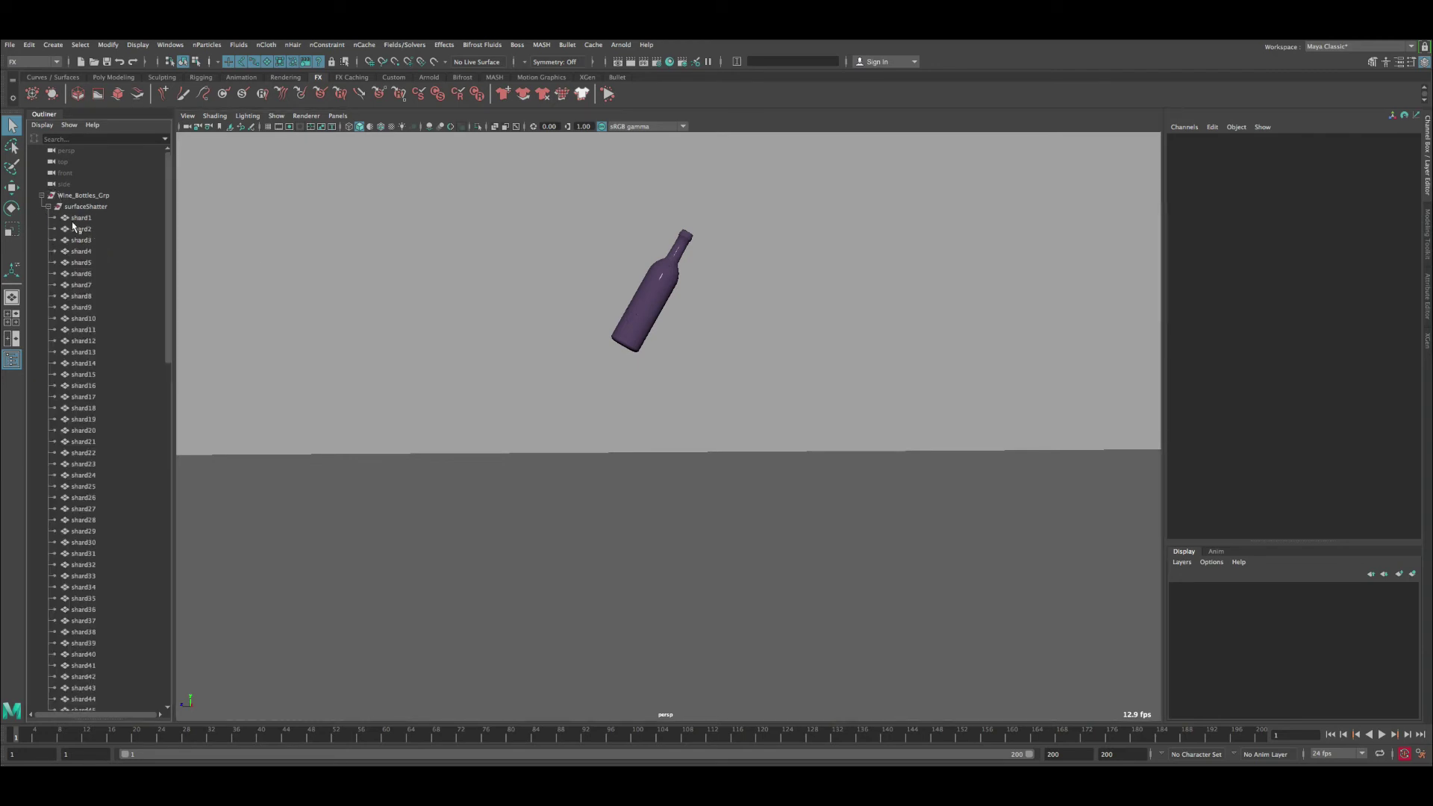
click(74, 218)
scroll(113, 603, down, 15)
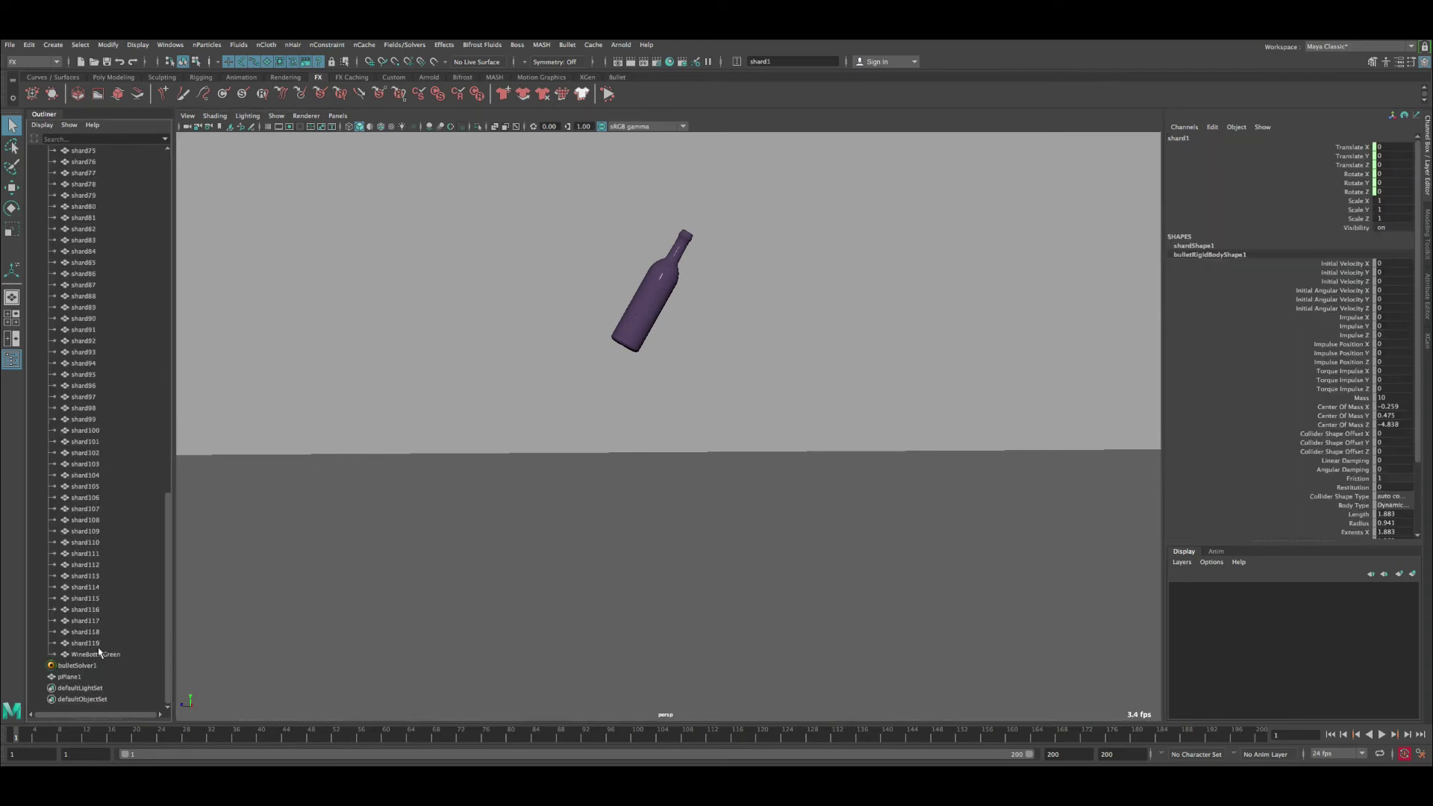
shift+click(85, 642)
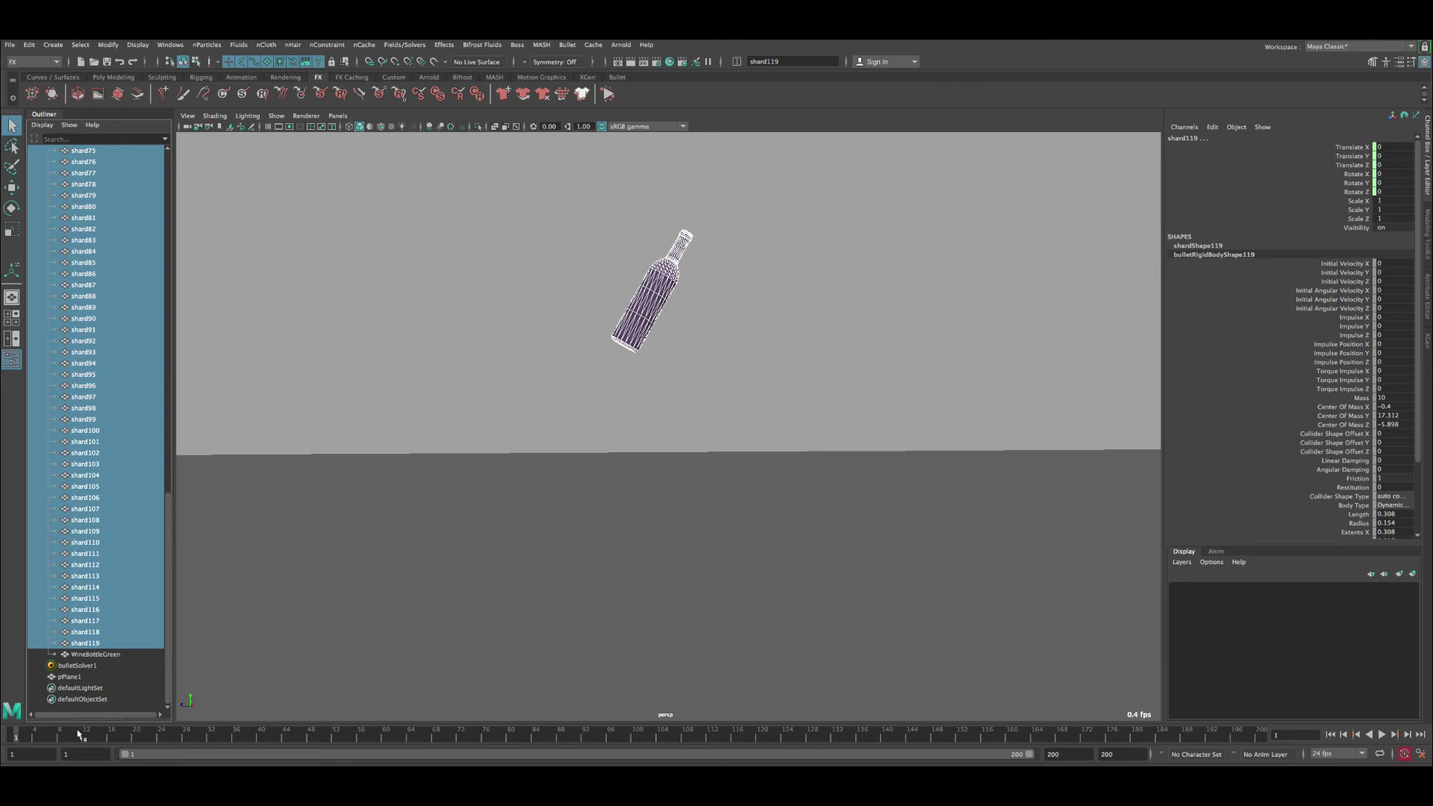
Step: Key the shards' Visibility on at frame 16 and set it to 0 at frame 15
click(106, 737)
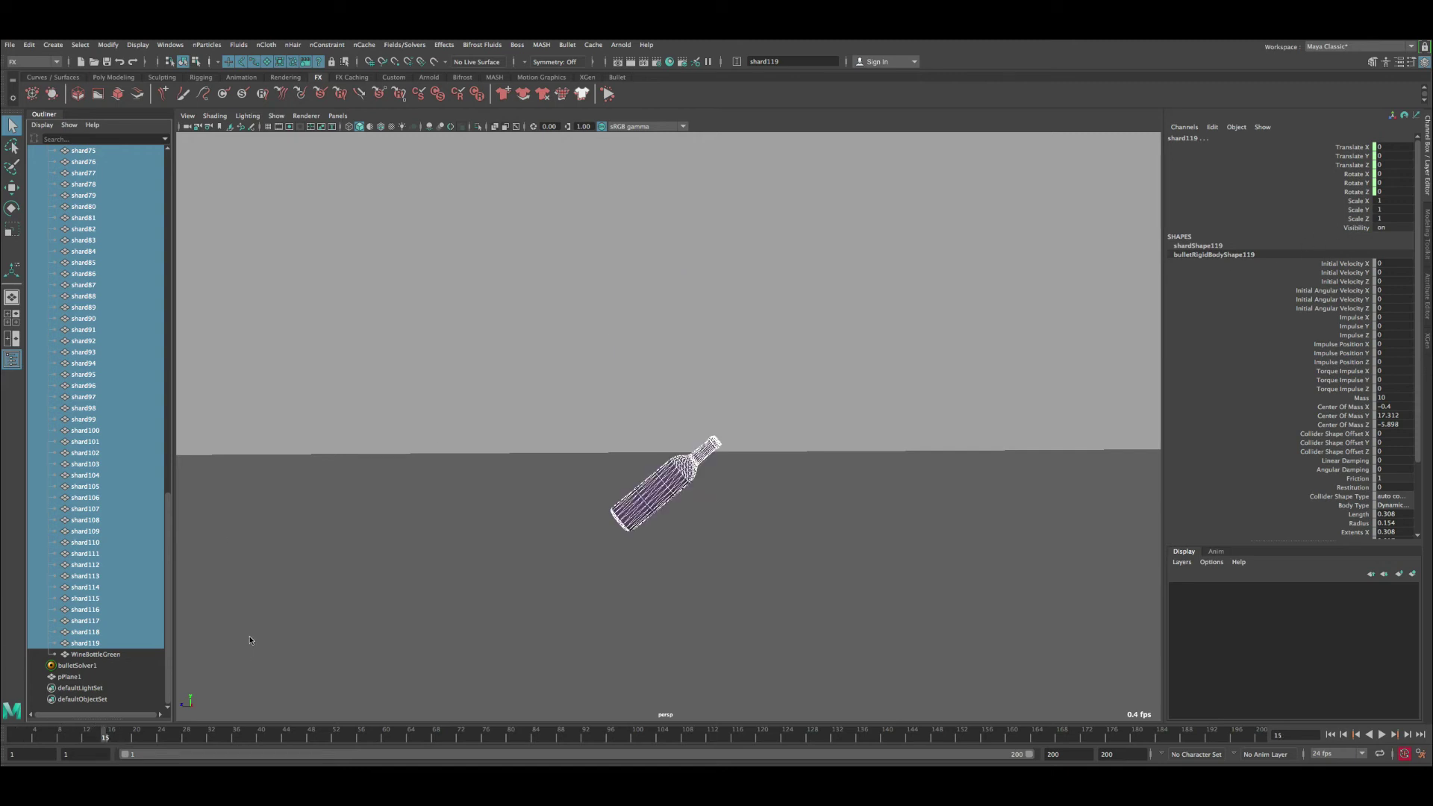
key(alt+period)
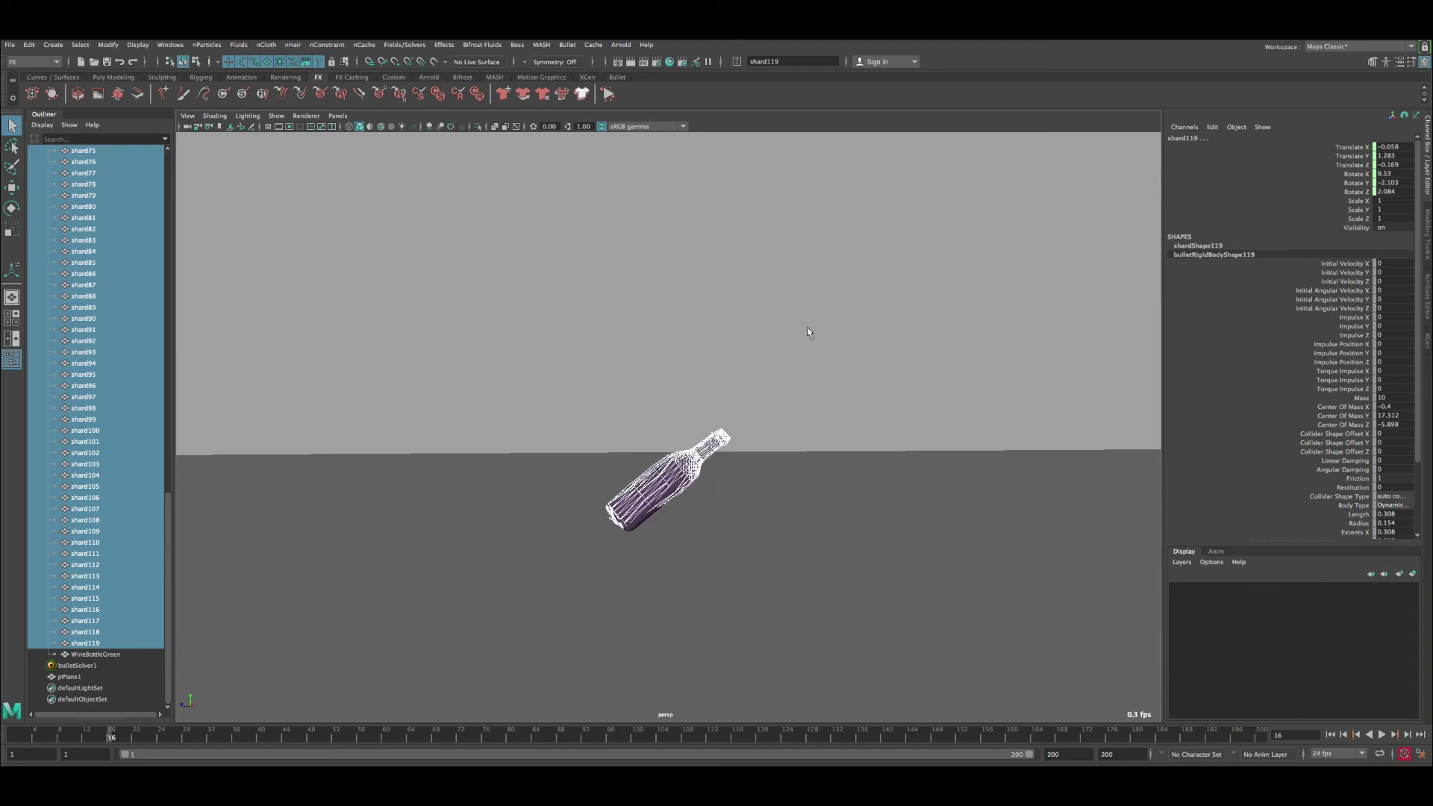
click(1330, 228)
right_drag(1329, 228, 1328, 226)
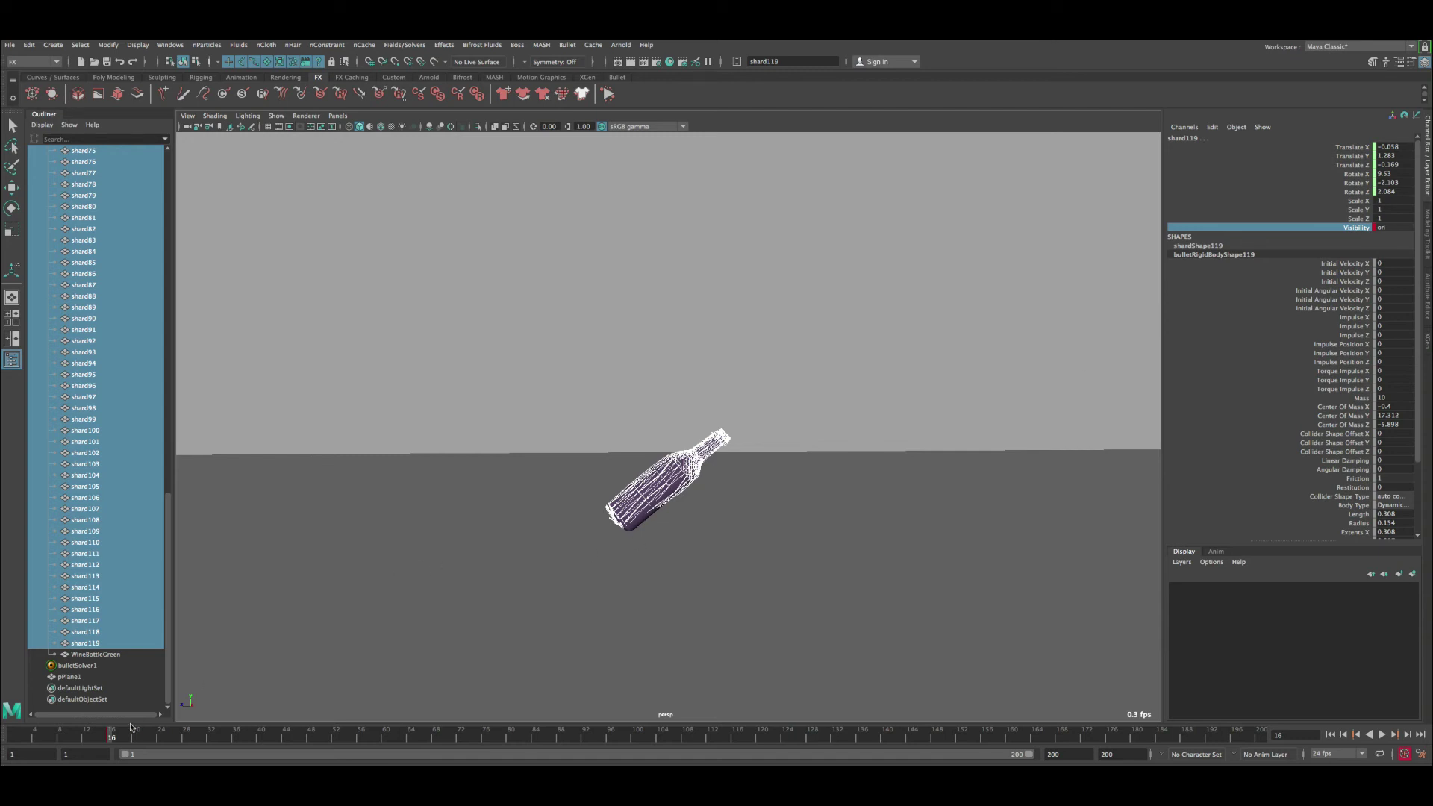
key(alt+comma)
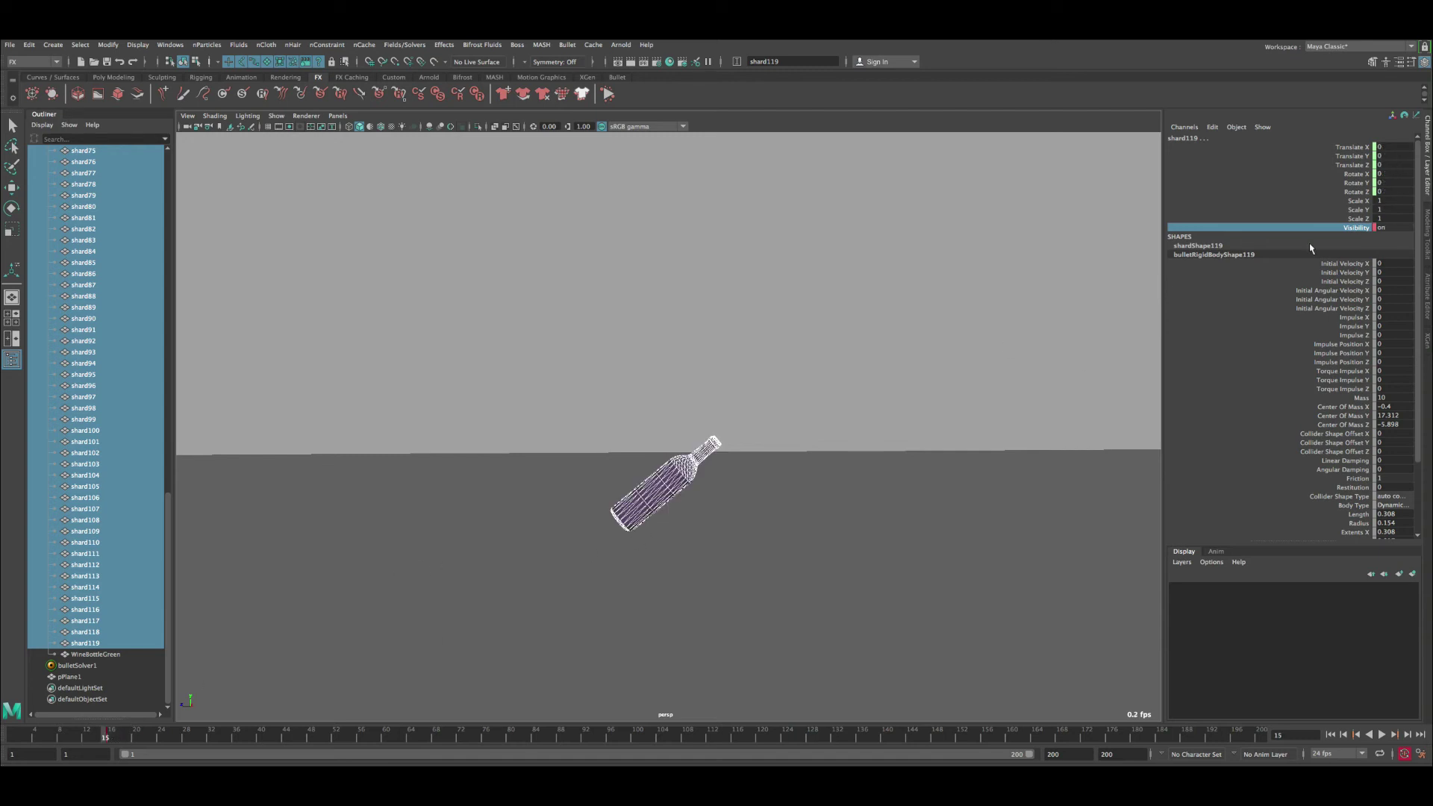
click(1399, 226)
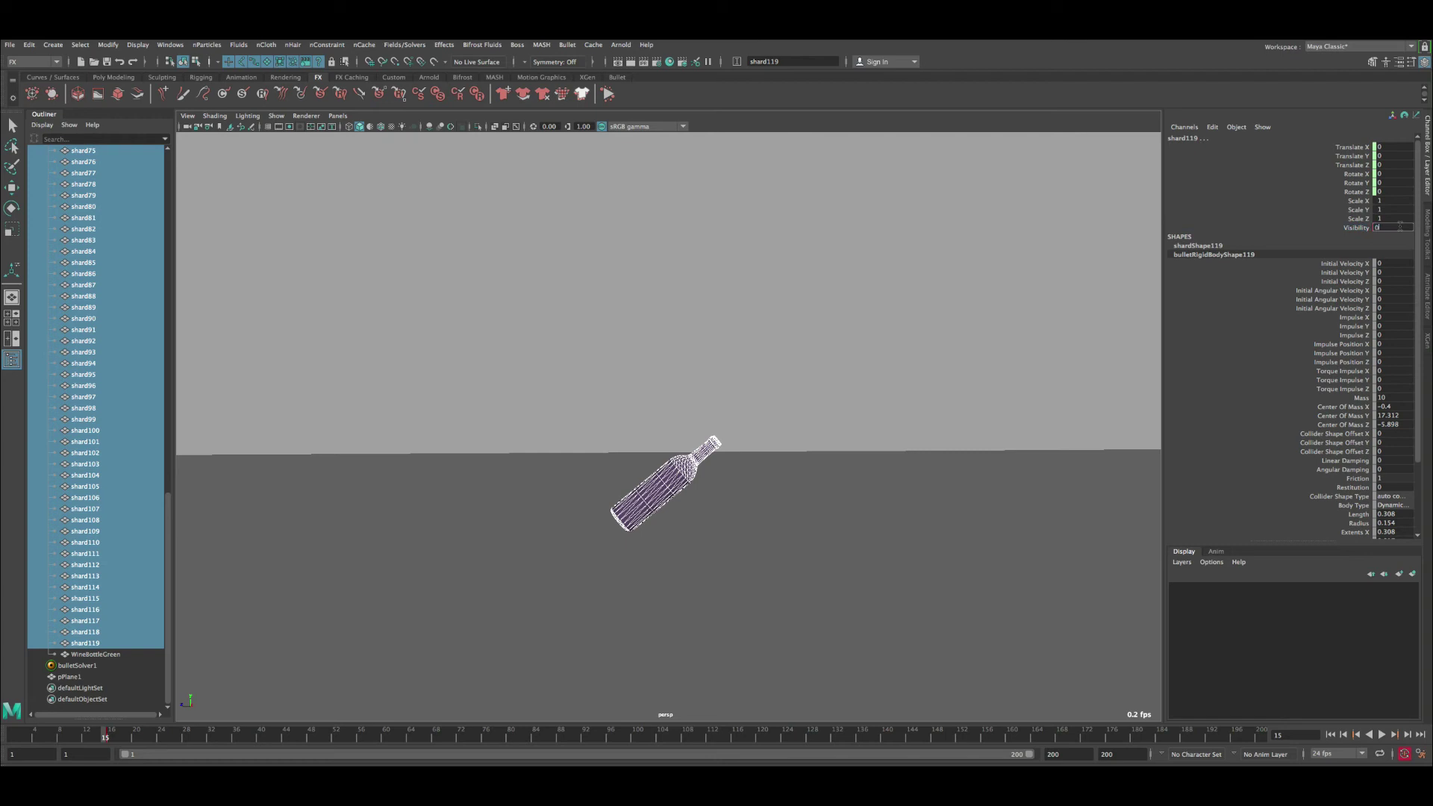
key(Return)
Step: At frame 15, key the shards' Visibility off and WineBottleGreen's Visibility on
click(1360, 226)
right_click(1351, 226)
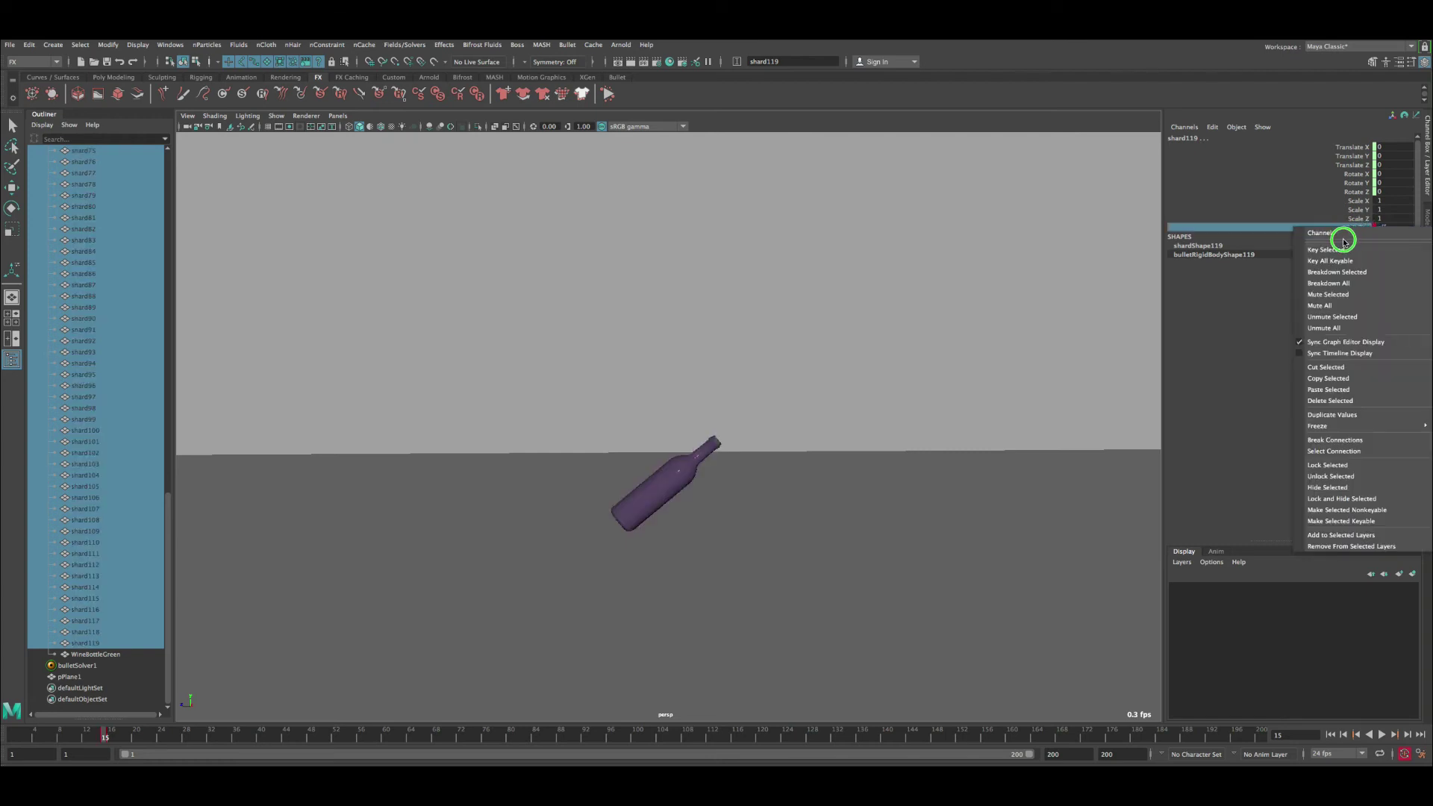
click(1340, 247)
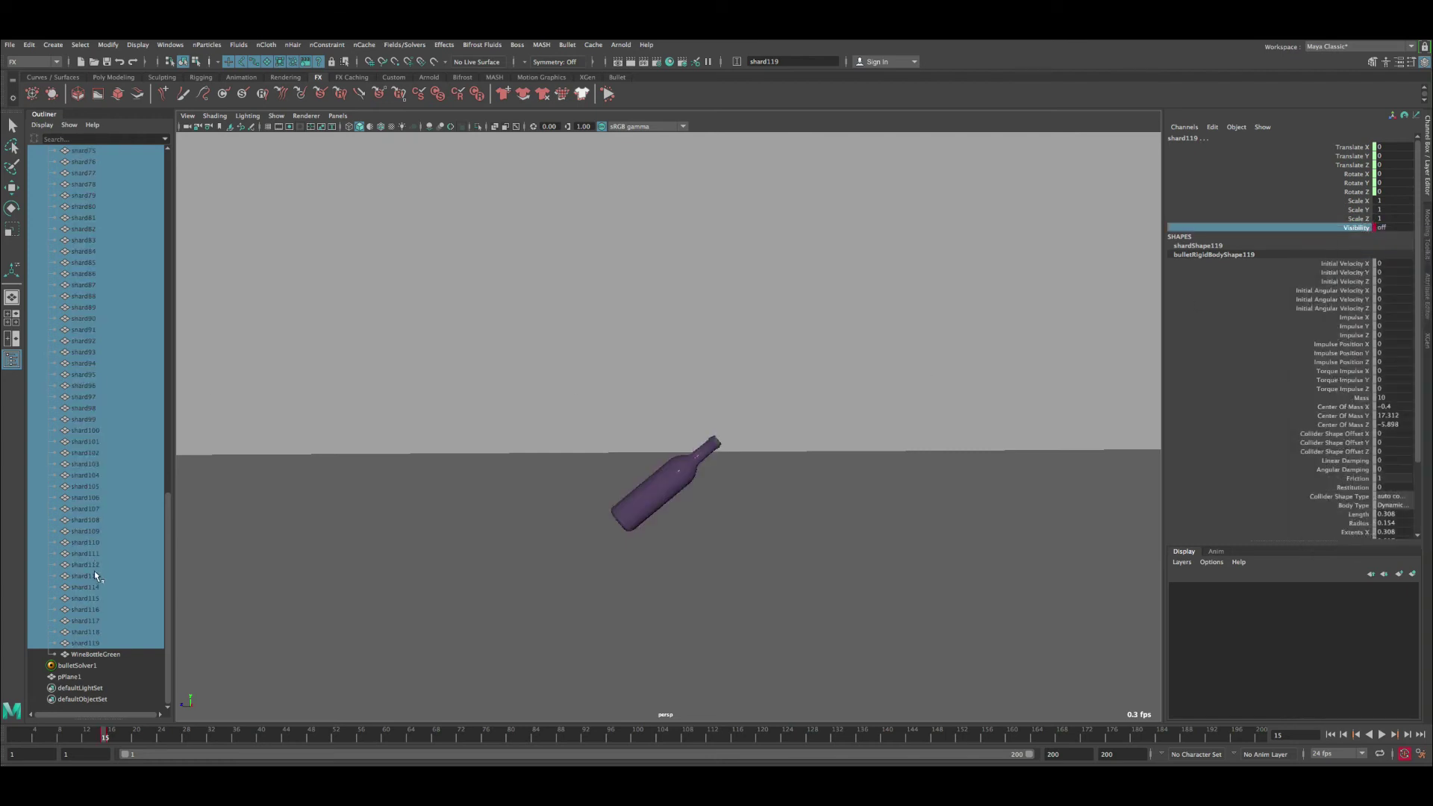
click(97, 654)
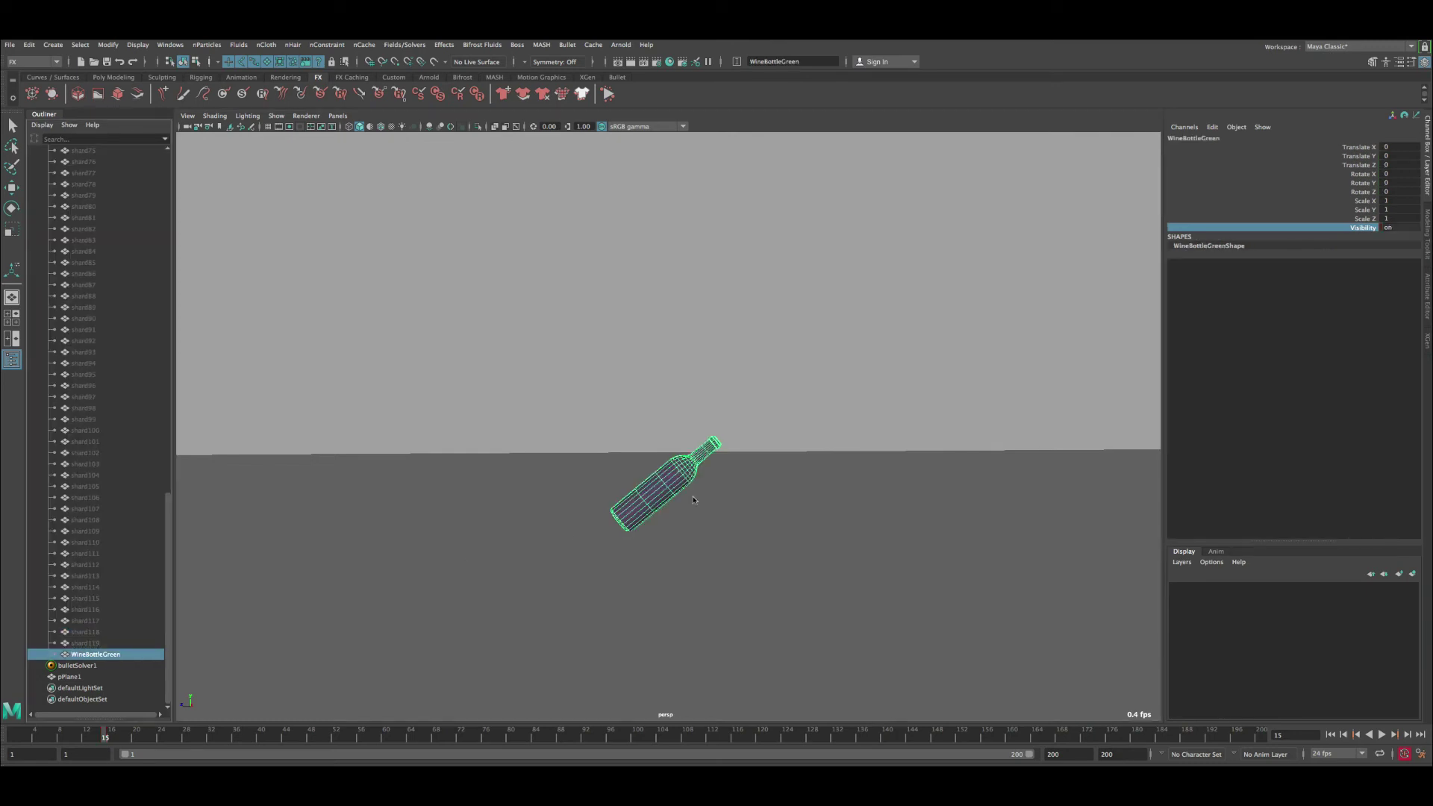
right_click(1363, 228)
click(1358, 250)
Step: At frame 16, set WineBottleGreen's Visibility to 0 and key it
key(alt+period)
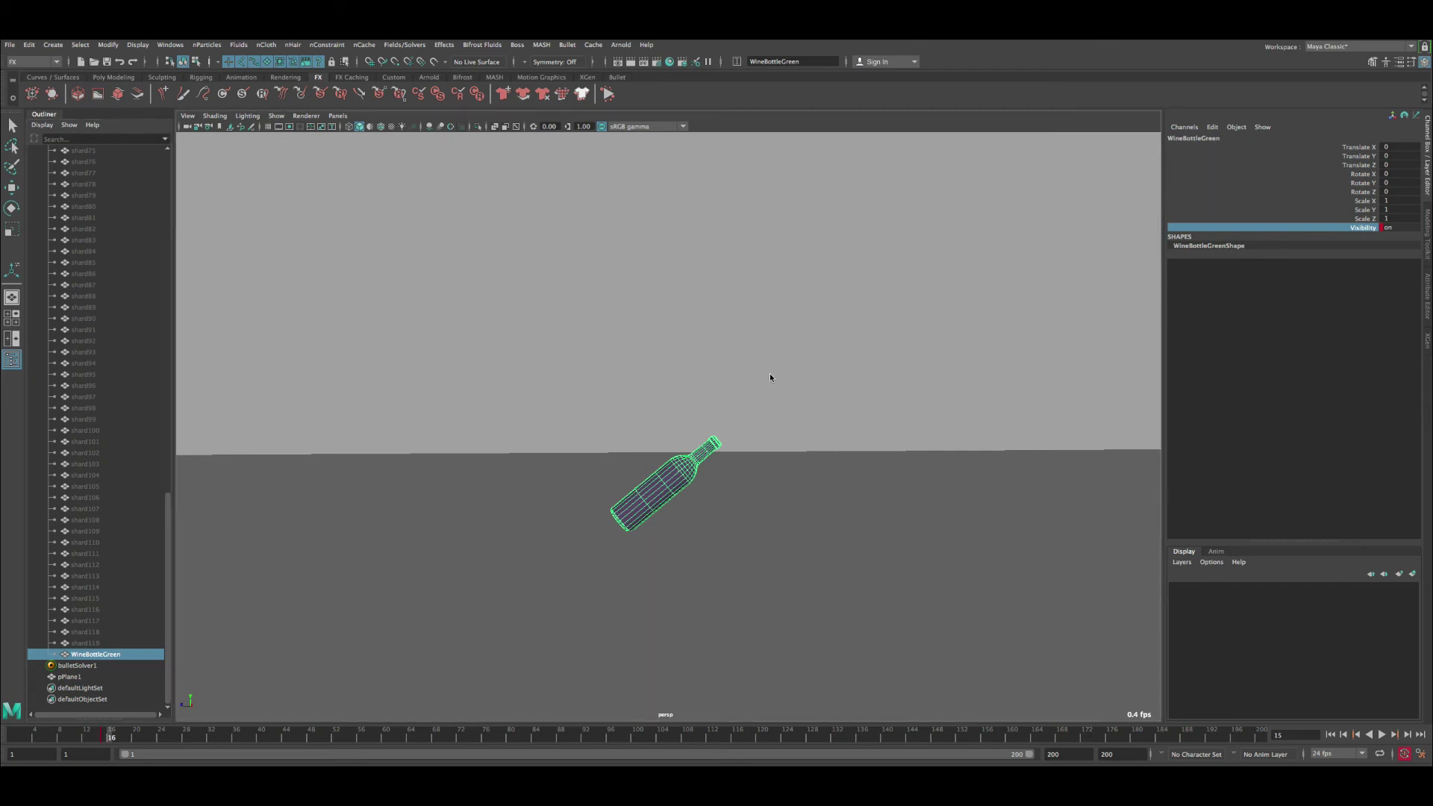
double_click(1403, 226)
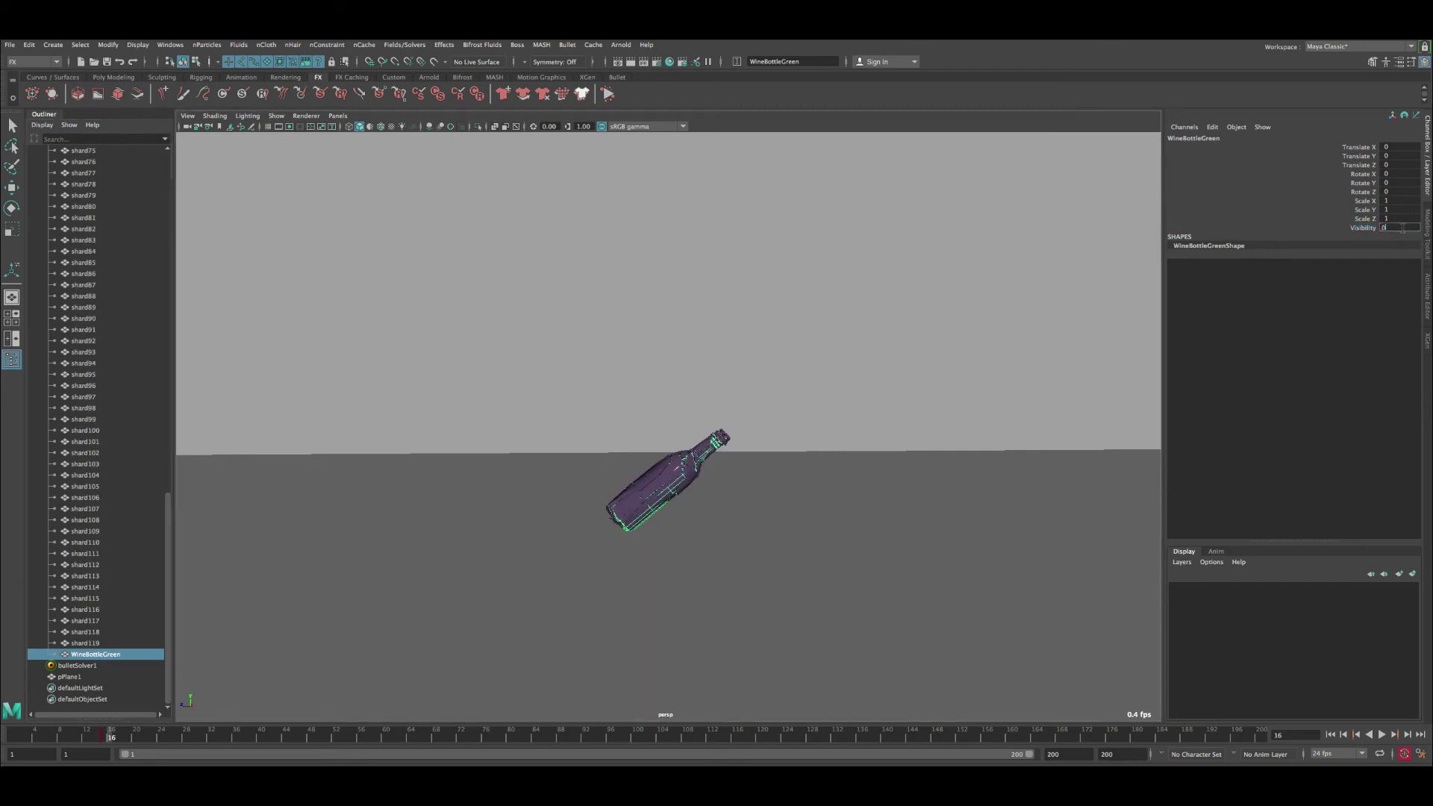
text(0)
key(Return)
right_click(1362, 228)
click(1350, 248)
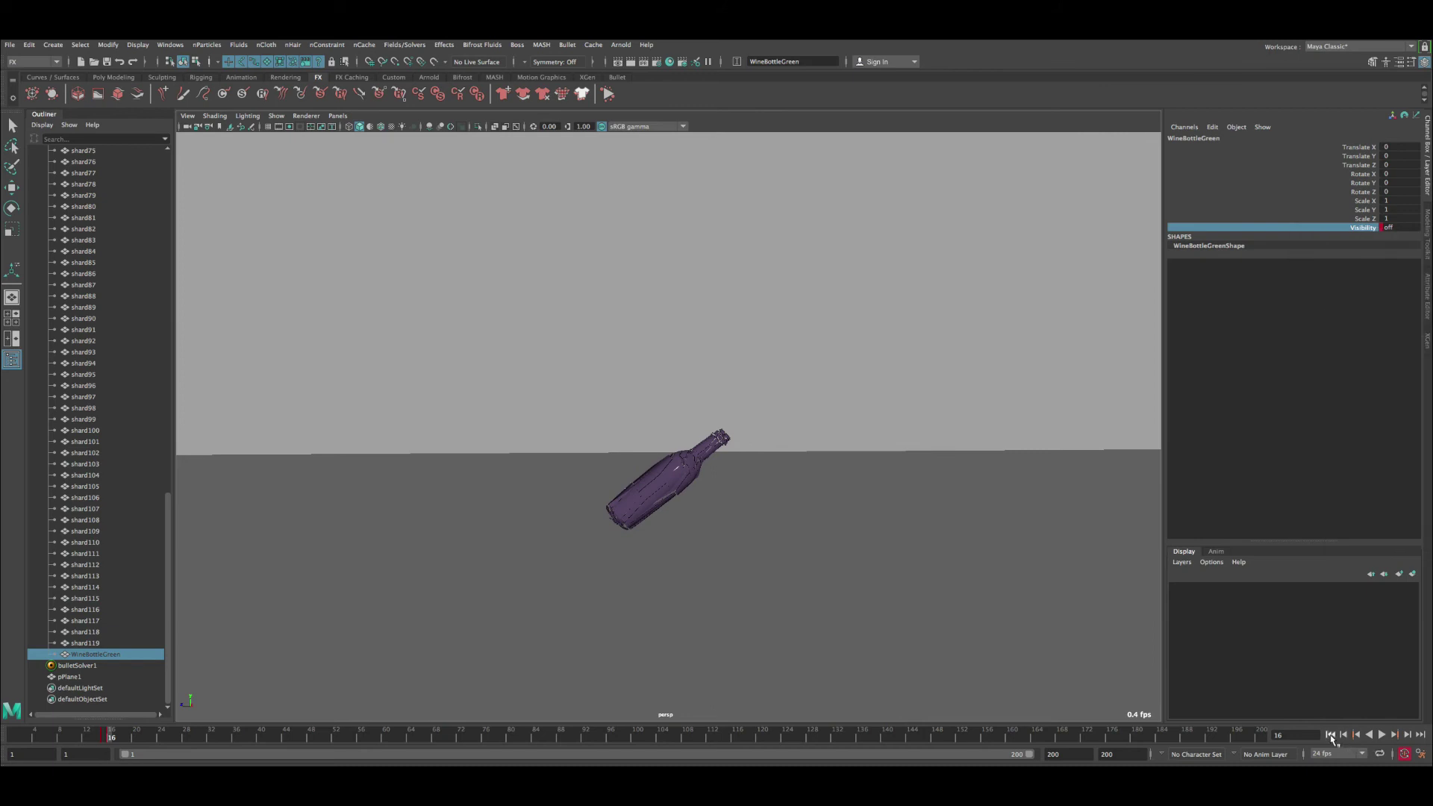
Step: Rewind to frame 1, deselect, and play the simulation to check the bottle-to-shards swap
click(1330, 734)
click(918, 371)
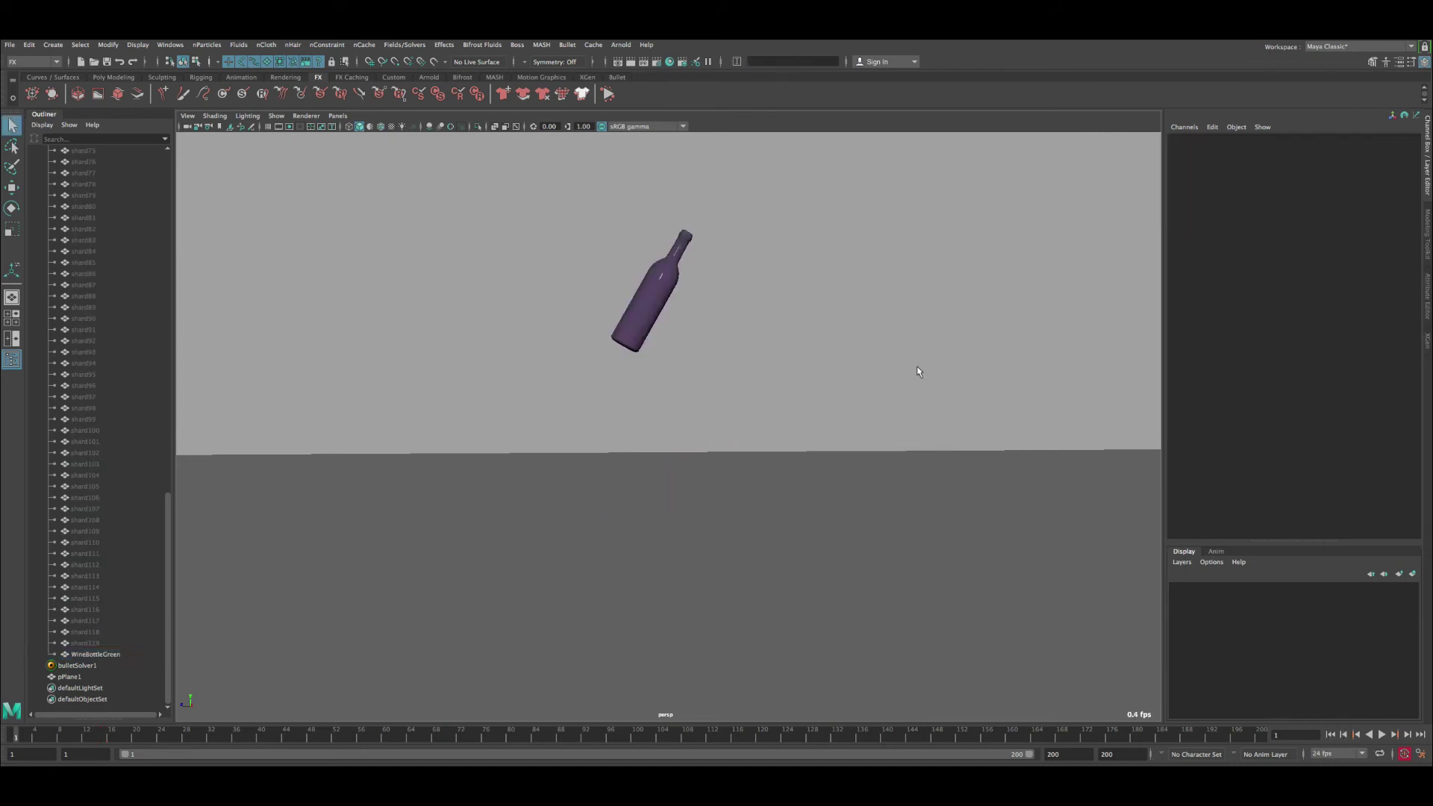
click(1381, 735)
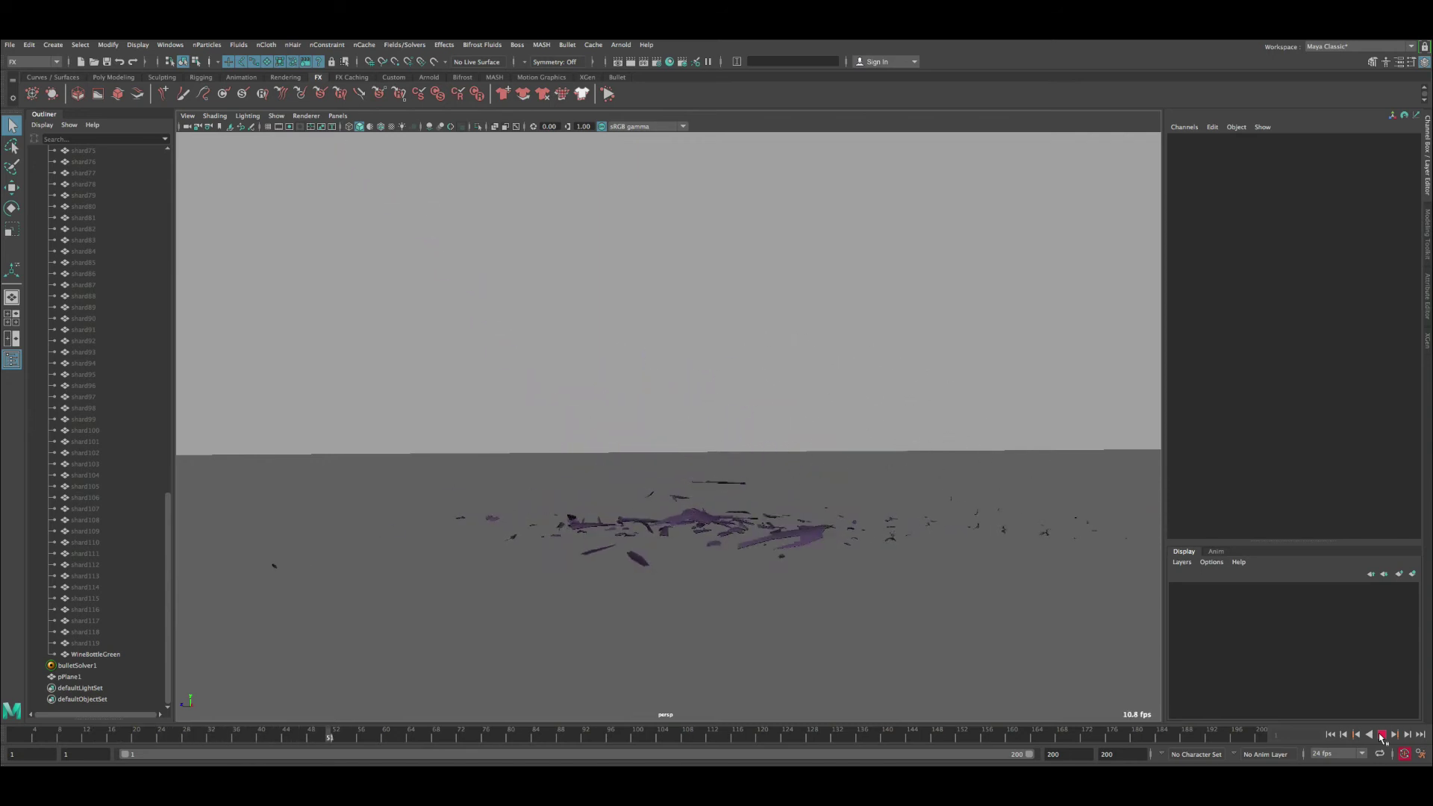
click(1381, 735)
Step: Rewind to frame 1, create a playblast of the animation, and play the movie
click(1330, 735)
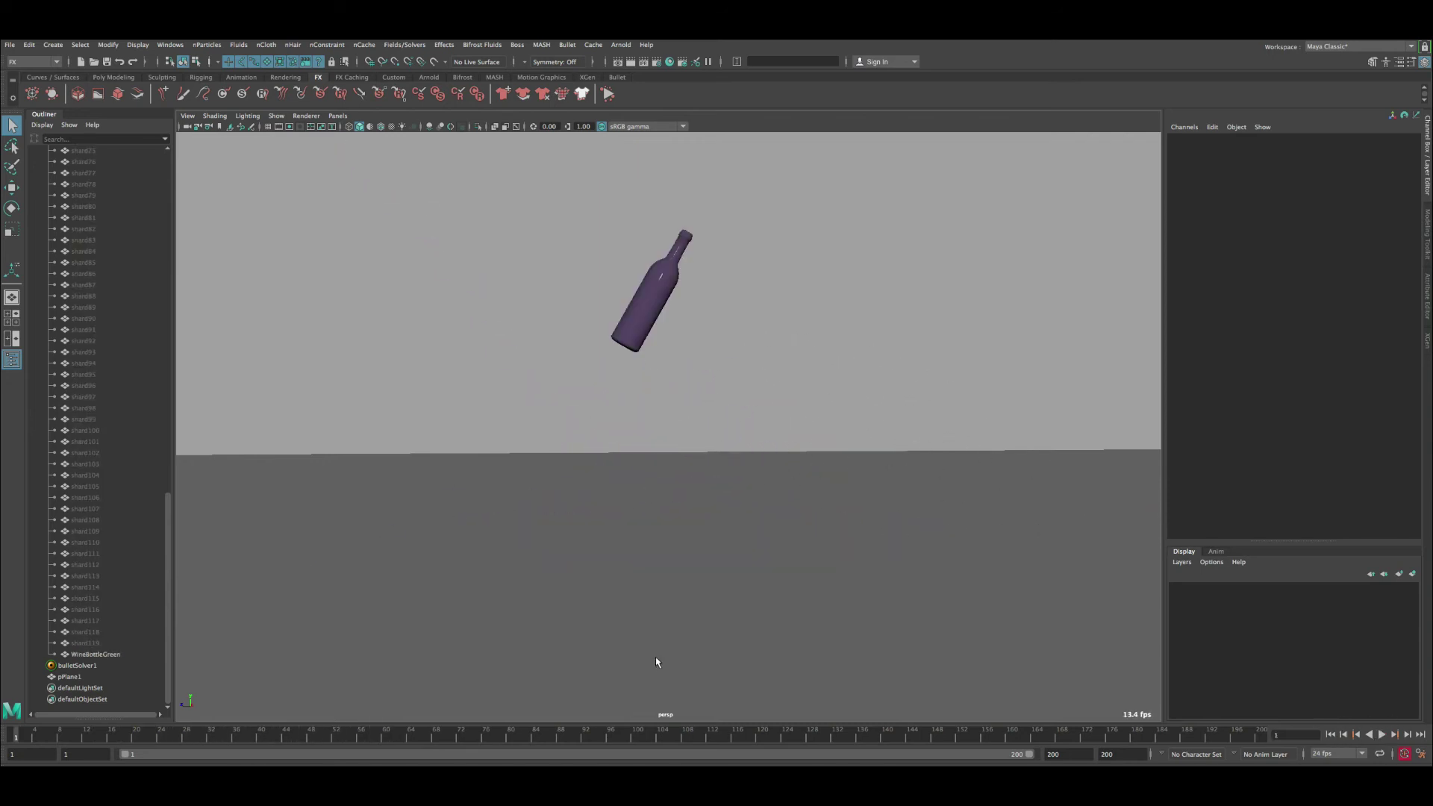
right_drag(582, 738, 609, 728)
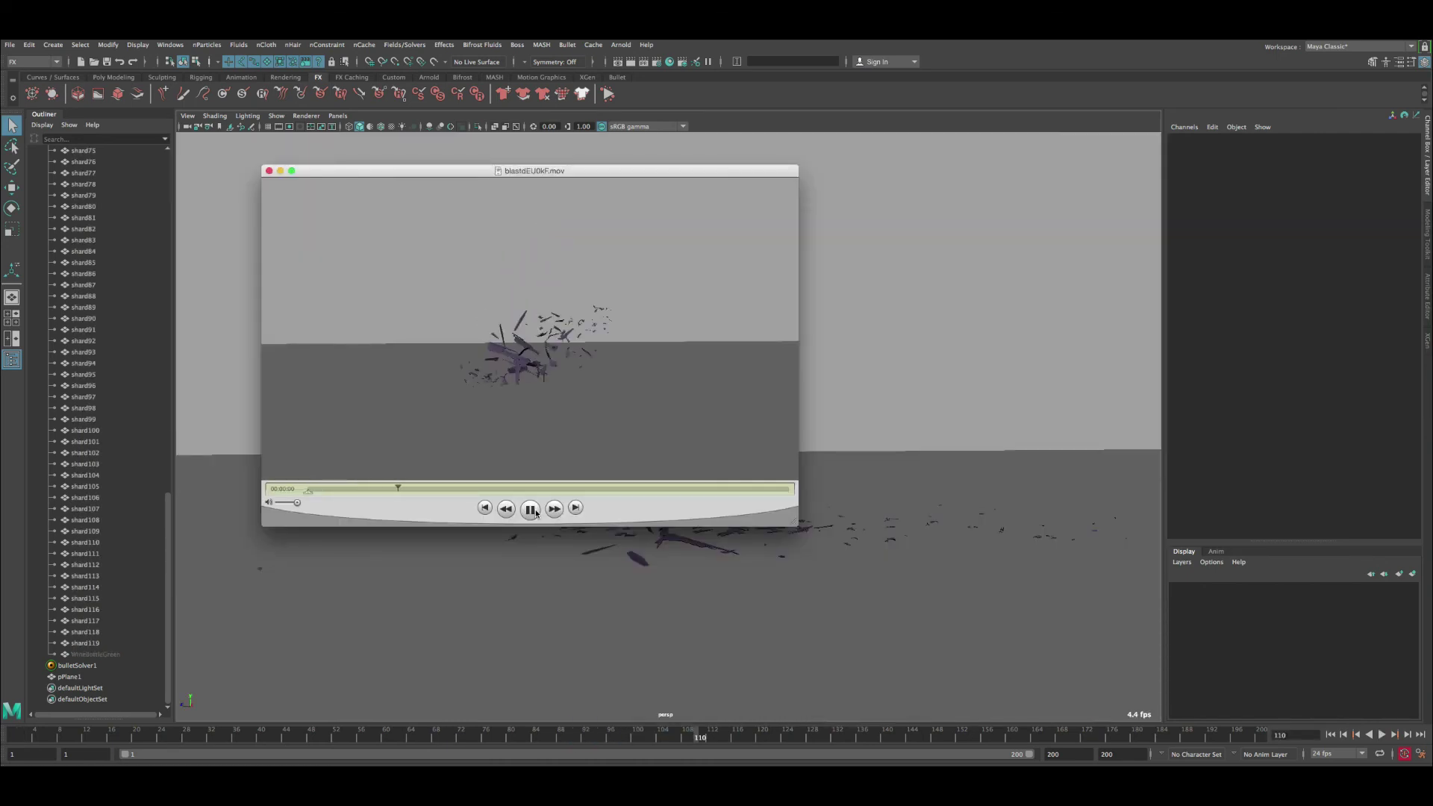
click(531, 510)
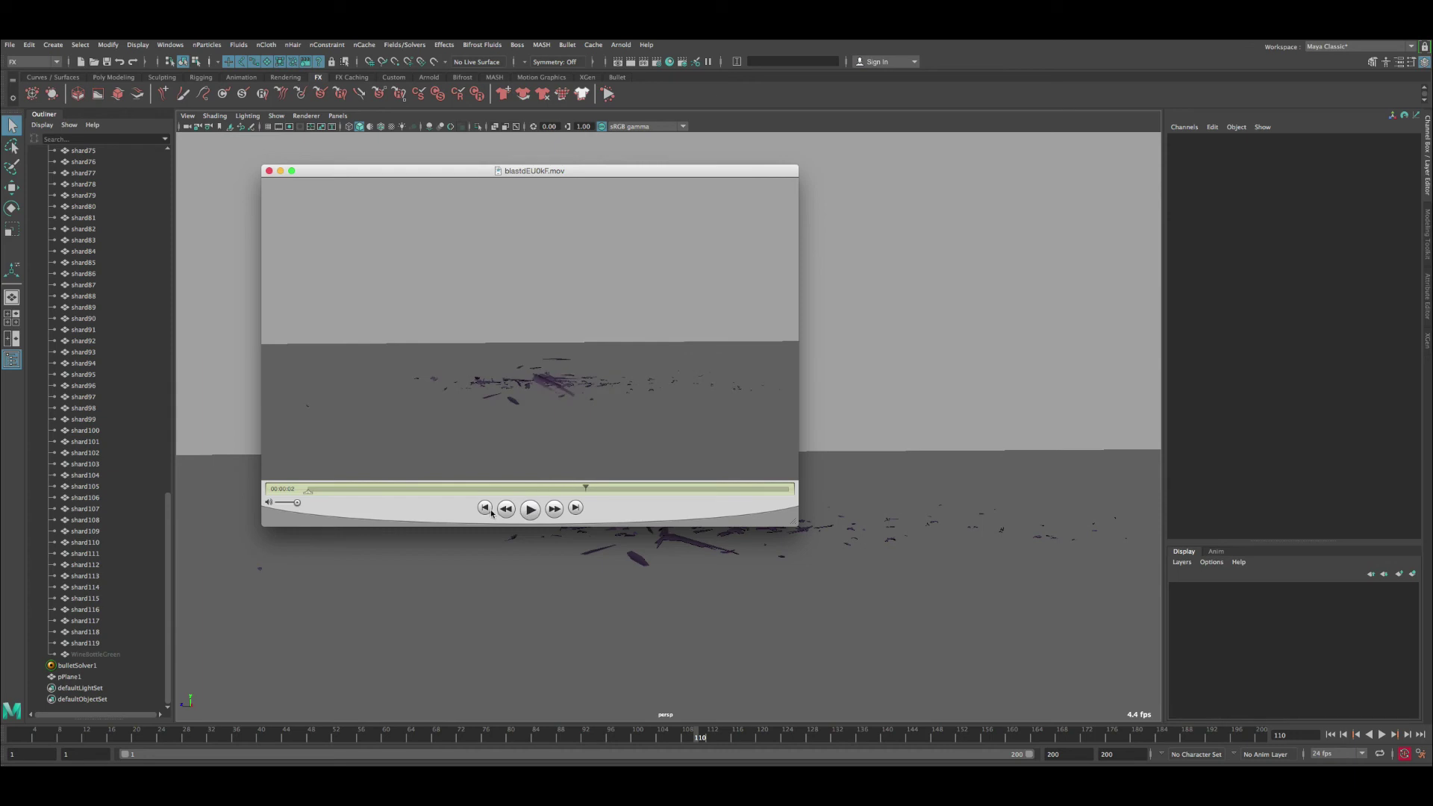
click(486, 509)
click(531, 509)
Step: Replay the playblast movie several times, then dismiss it to return to the Maya scene
click(486, 508)
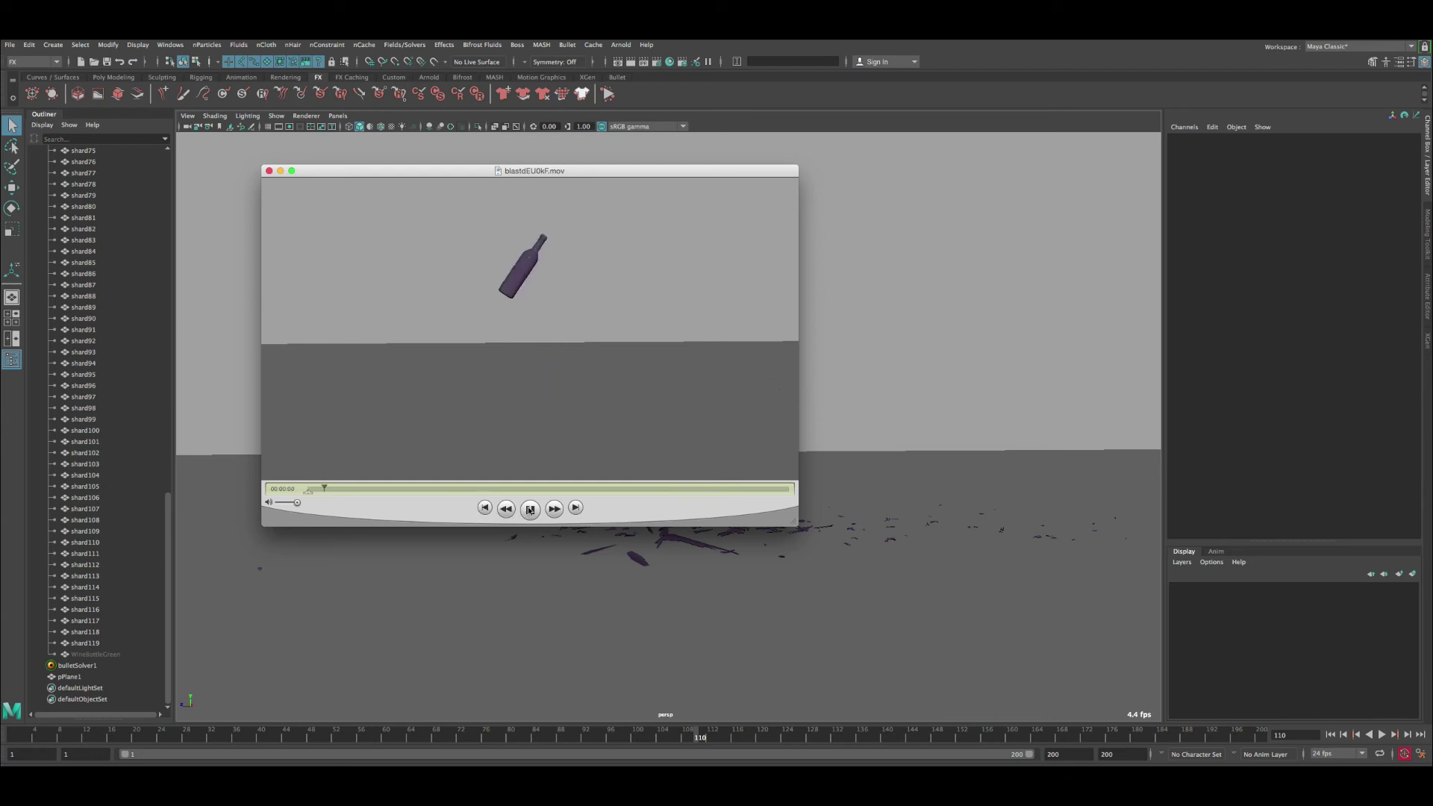
click(484, 508)
click(483, 508)
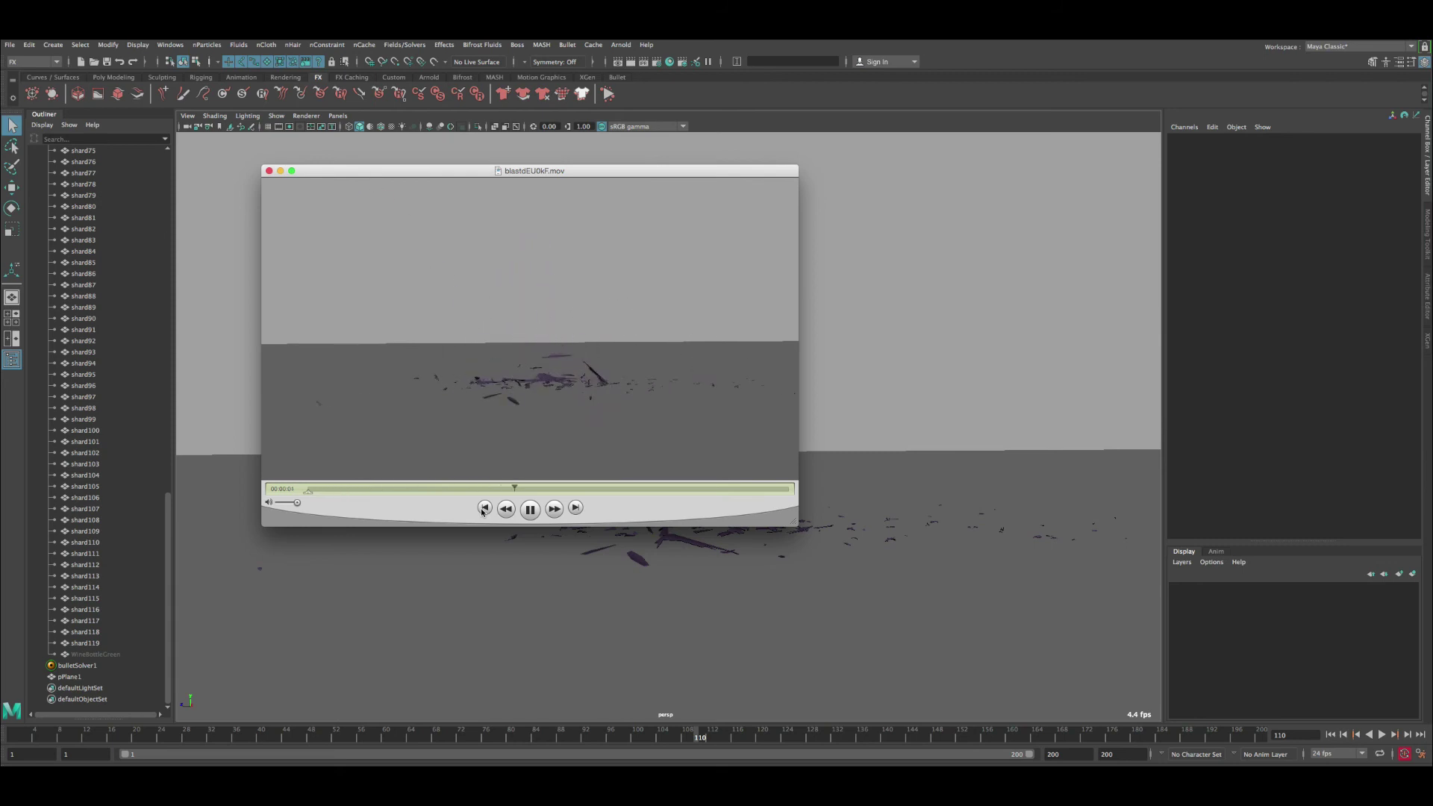
drag(458, 512, 484, 524)
click(510, 520)
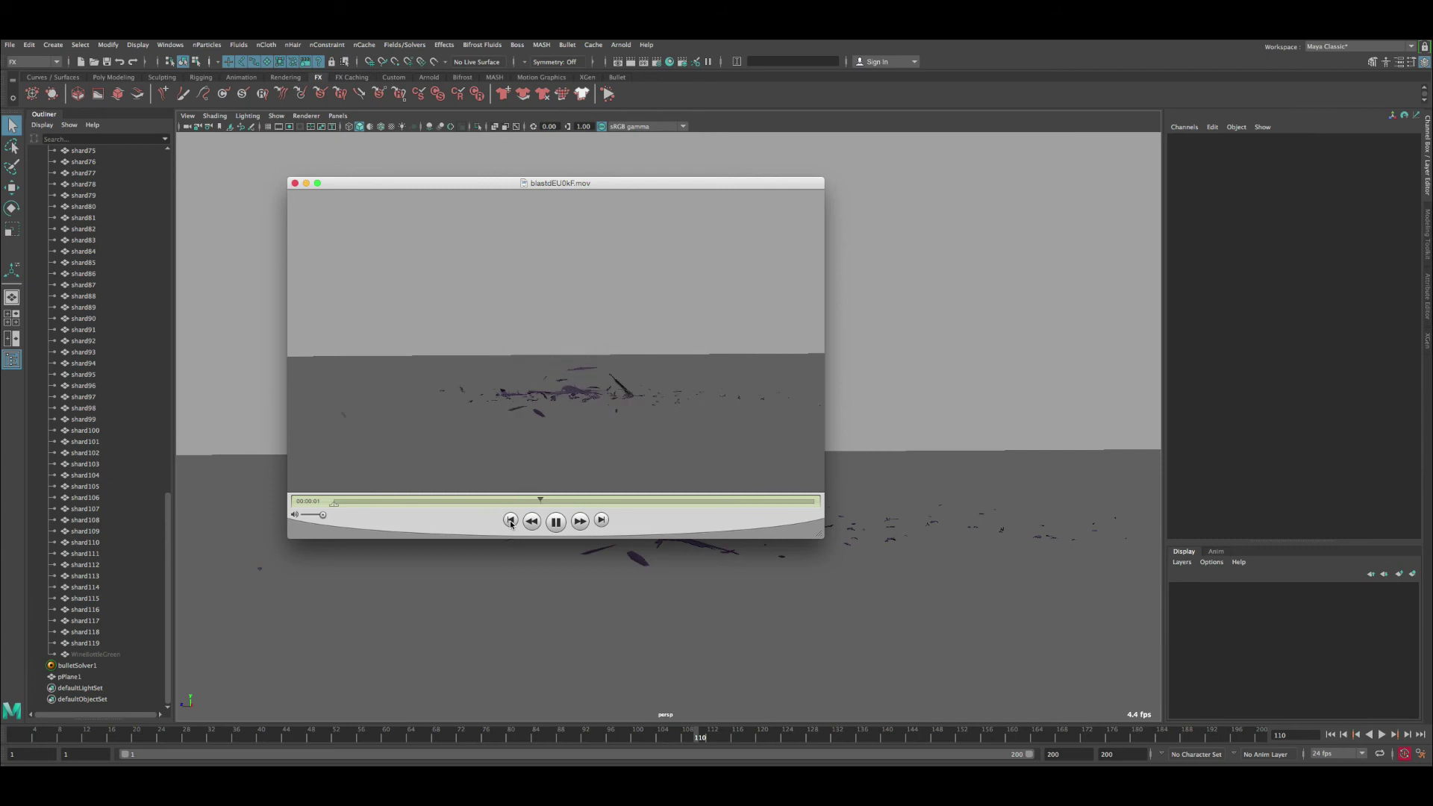
click(511, 520)
drag(693, 525, 707, 533)
click(525, 530)
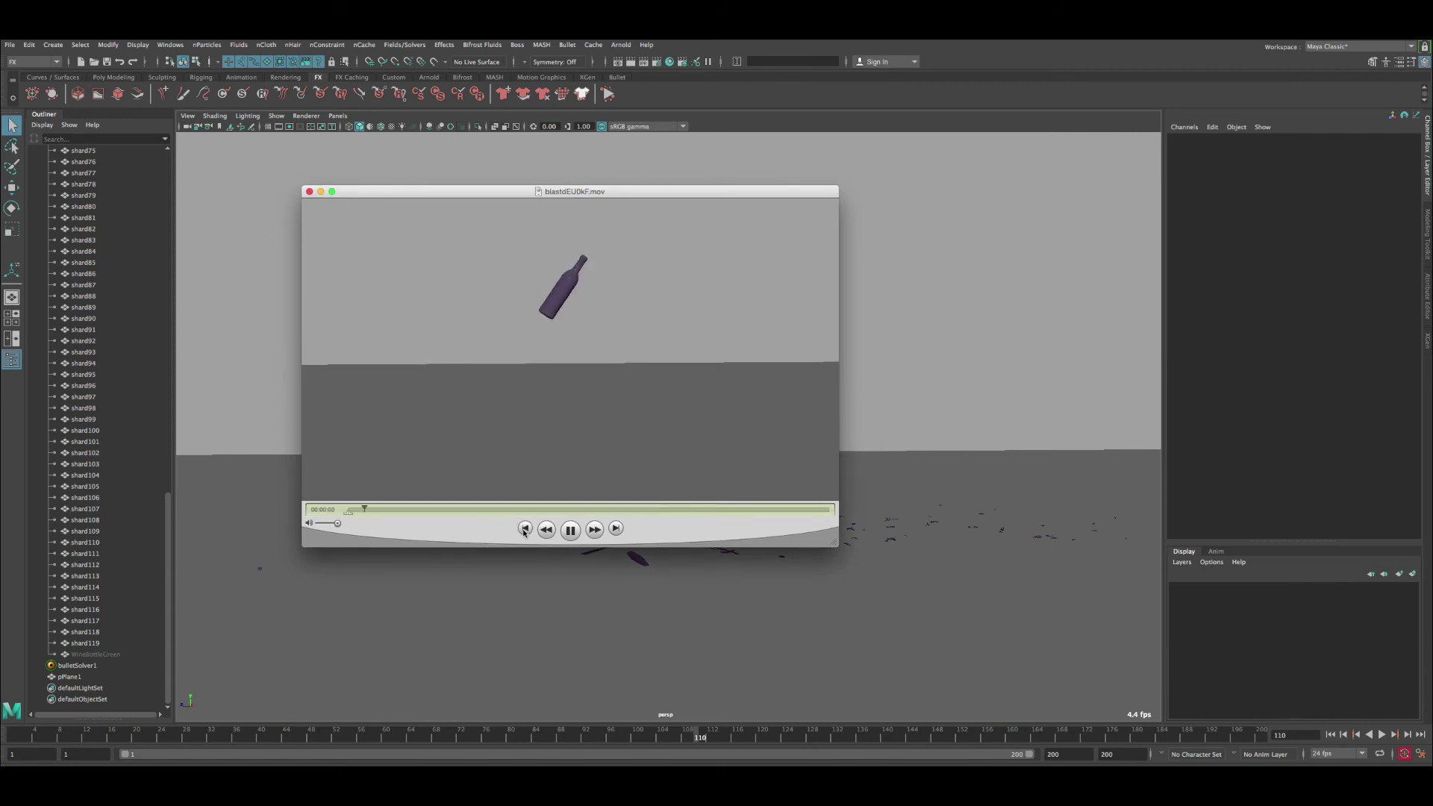
click(524, 530)
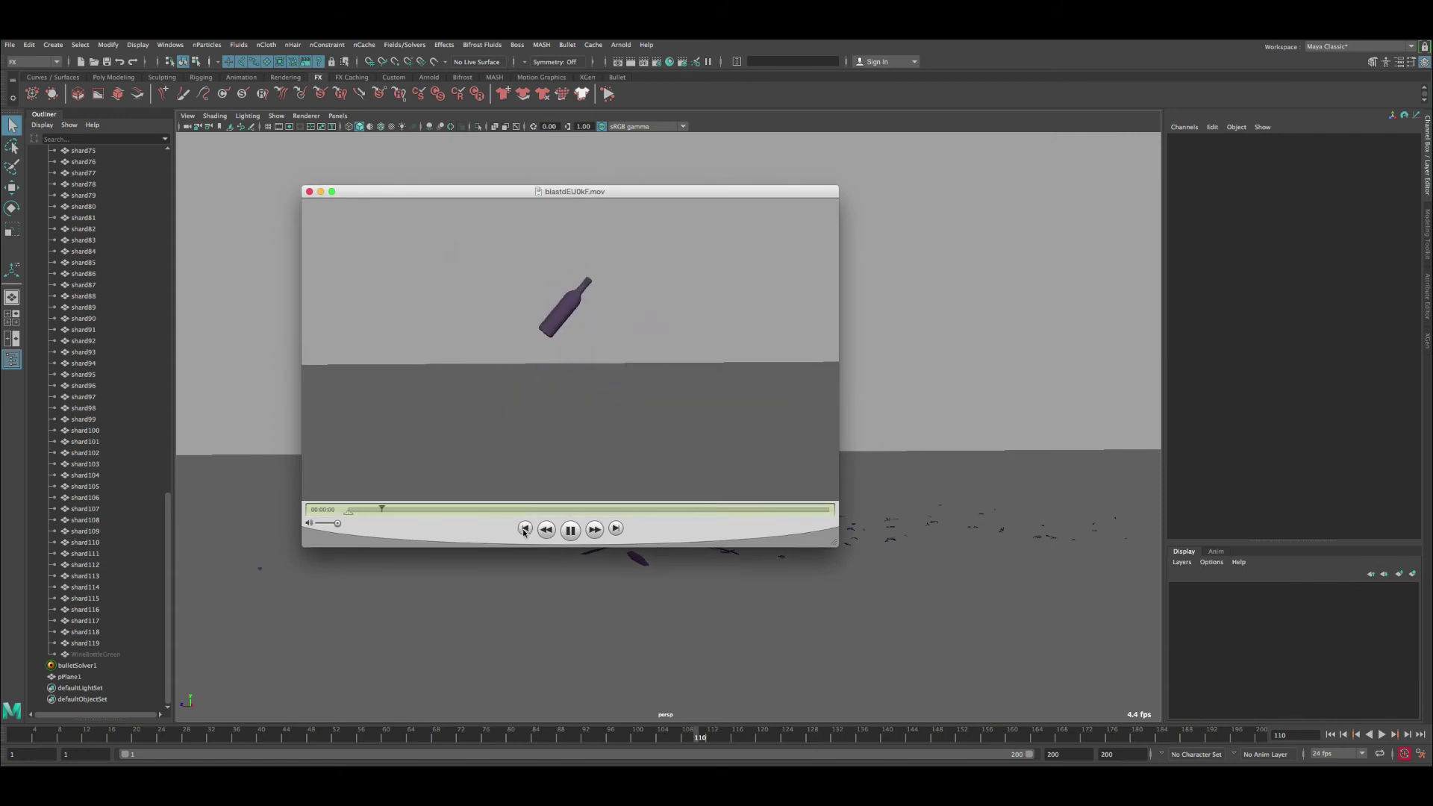
click(1028, 535)
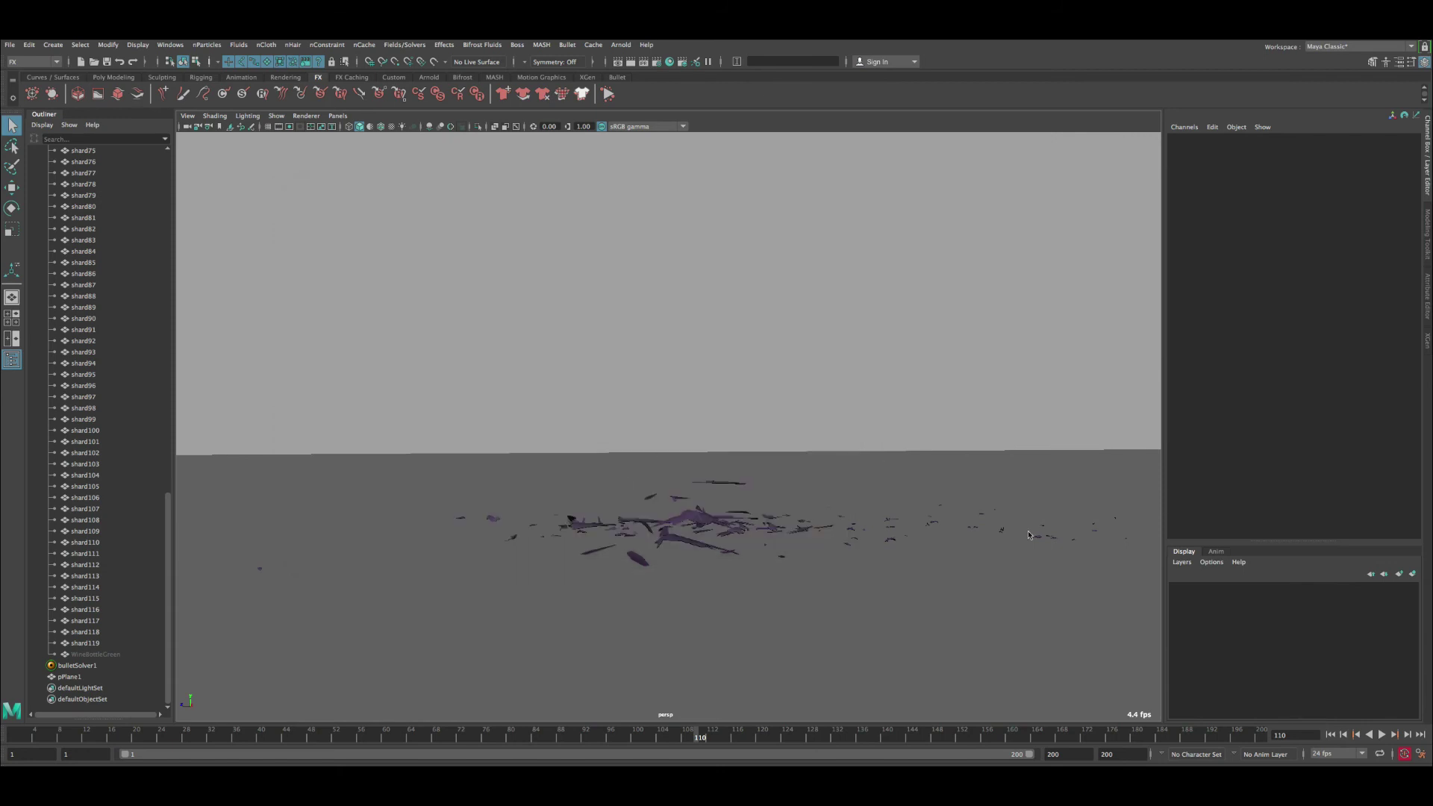
Step: At frame 16, select all the bottle shards and set their Friction to 0.5
click(1338, 738)
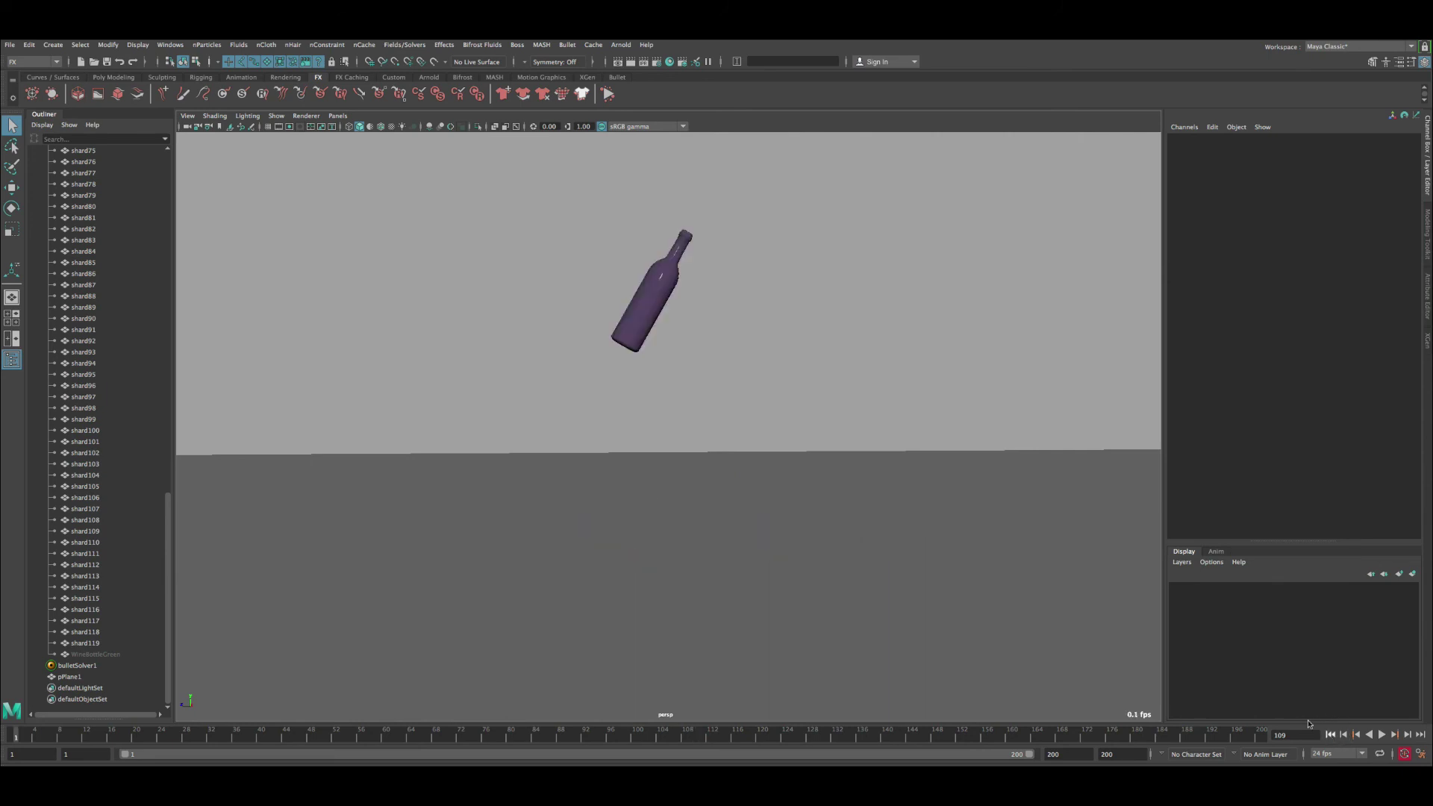
click(113, 740)
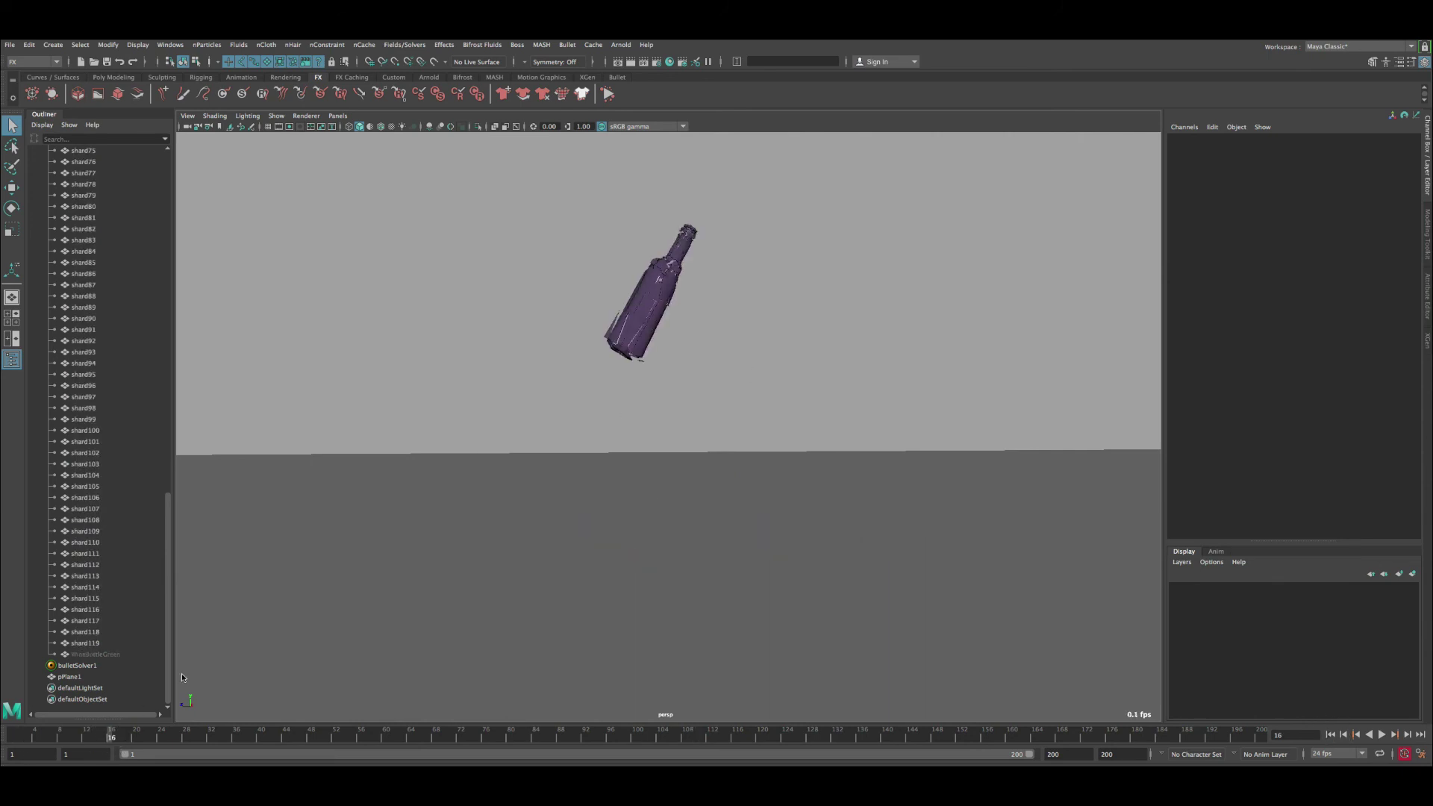
drag(544, 209, 796, 393)
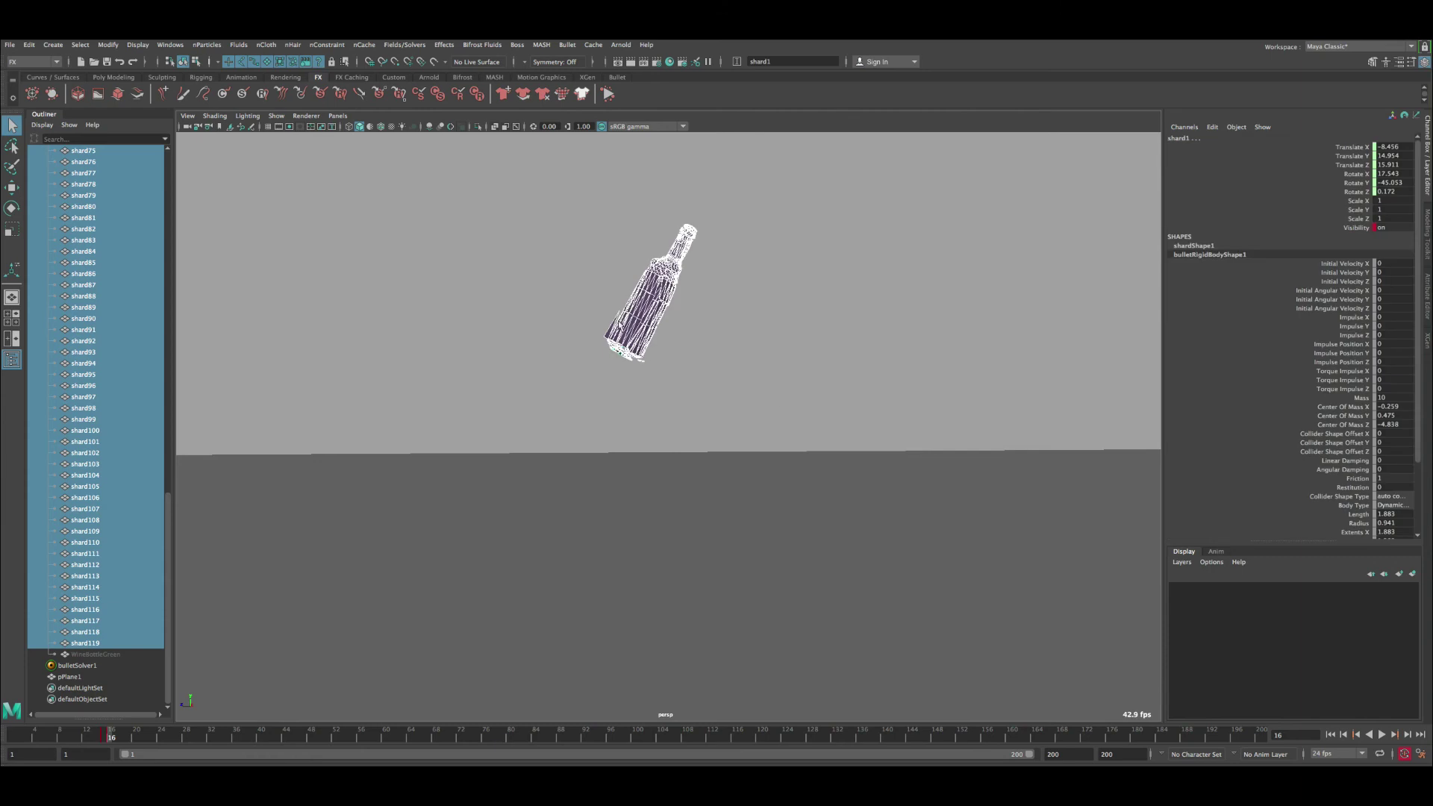
scroll(112, 582, down, 1)
scroll(105, 603, up, 10)
scroll(105, 603, down, 10)
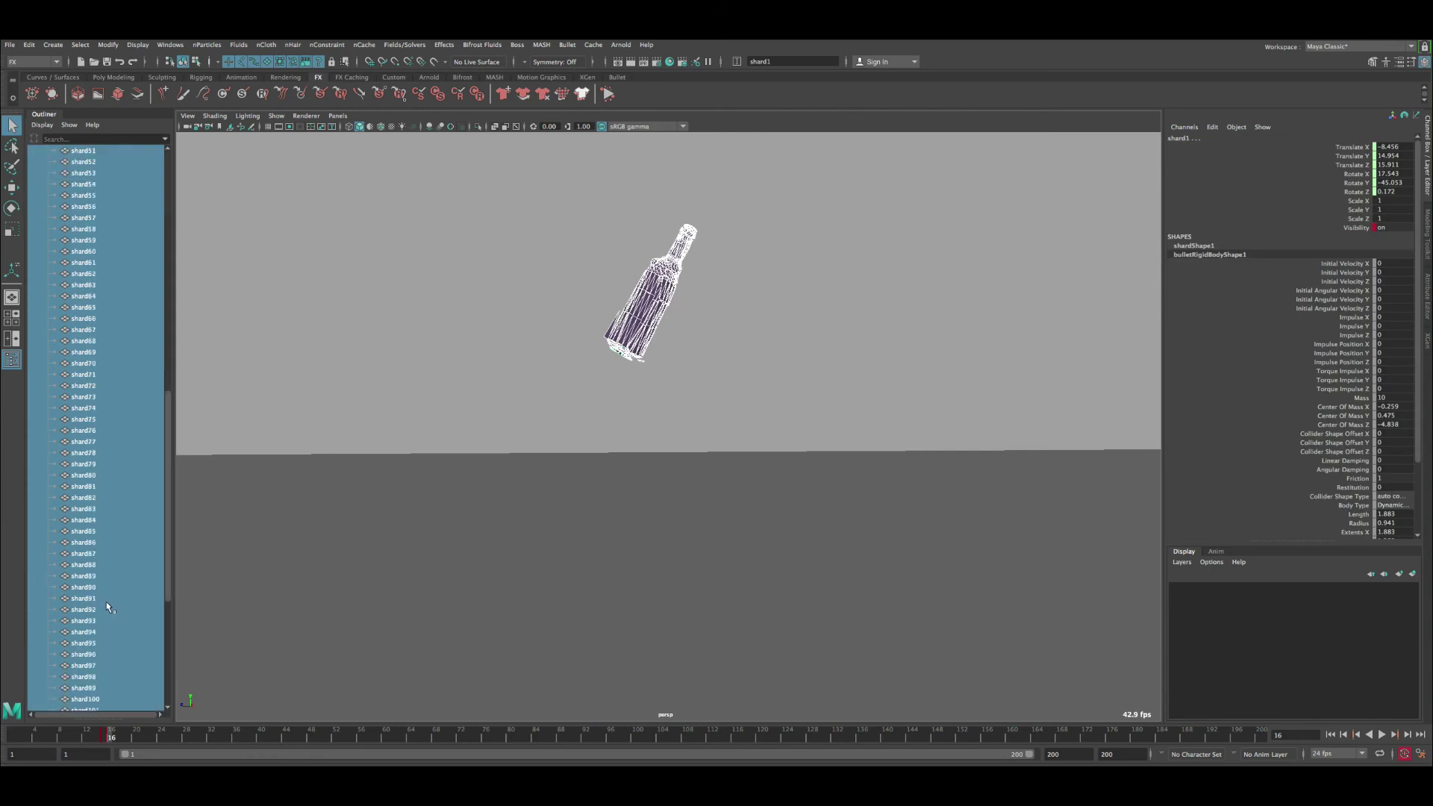
scroll(97, 537, up, 1)
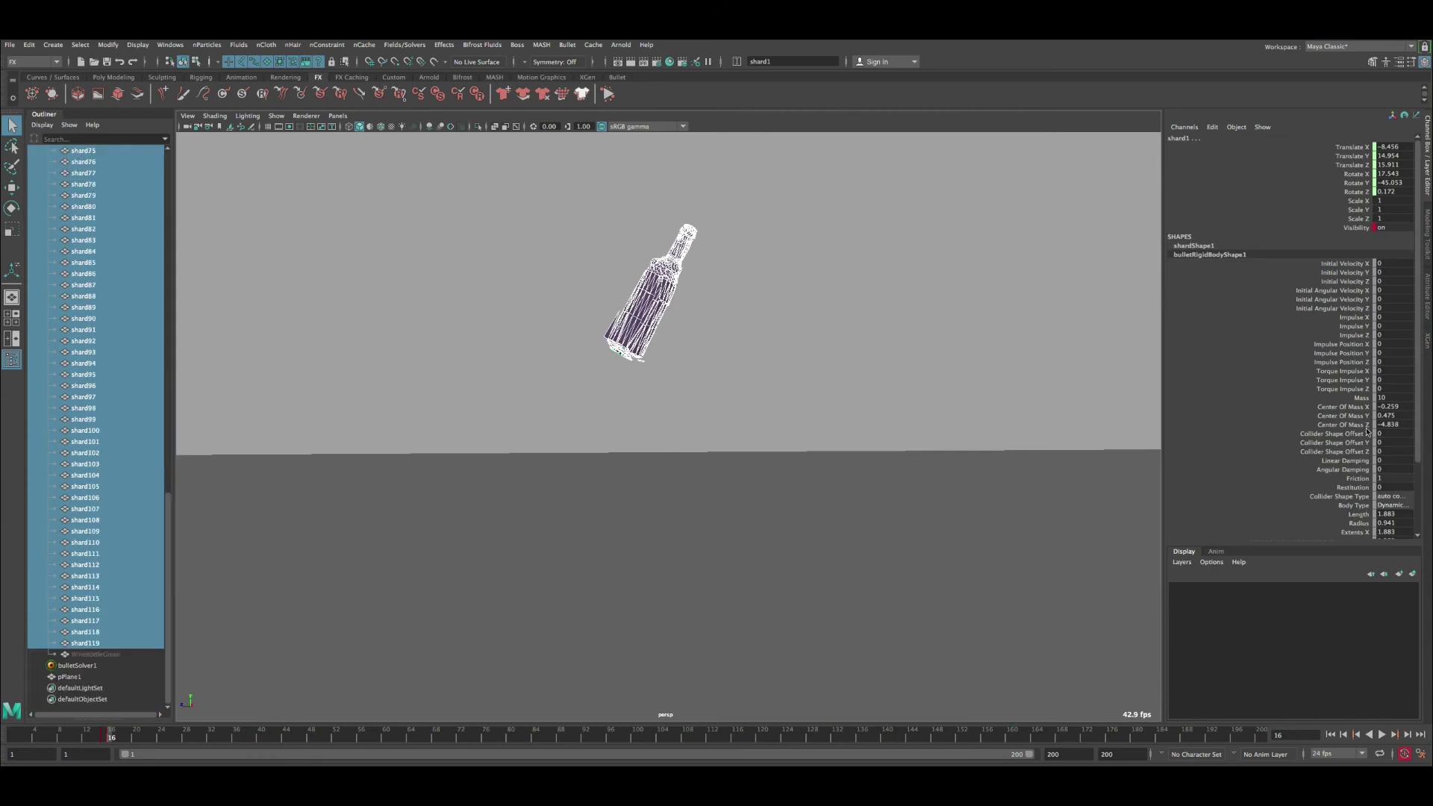
click(1393, 480)
key(Return)
Step: Rewind to frame 1 and replay the simulation to check the shatter
click(1331, 735)
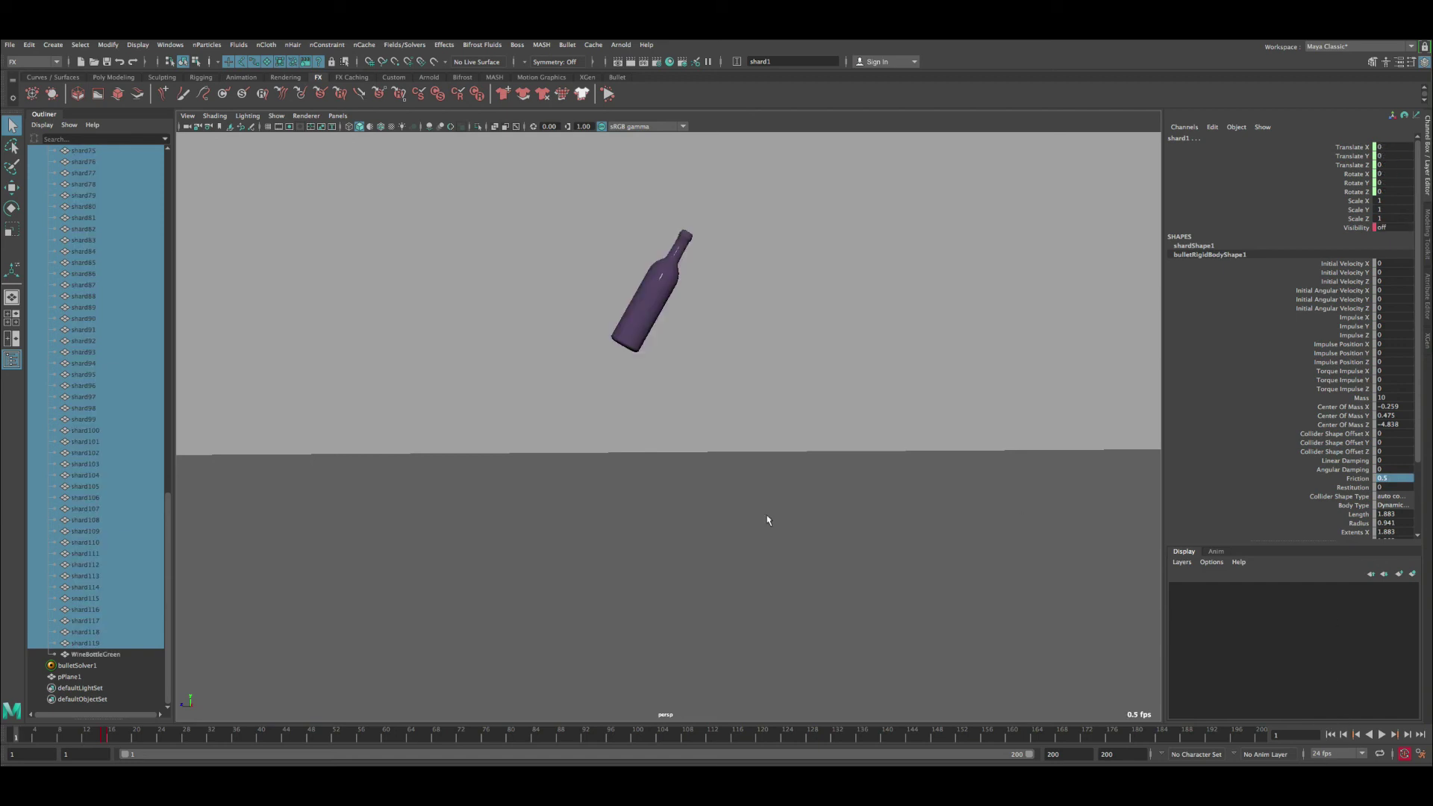
click(1381, 735)
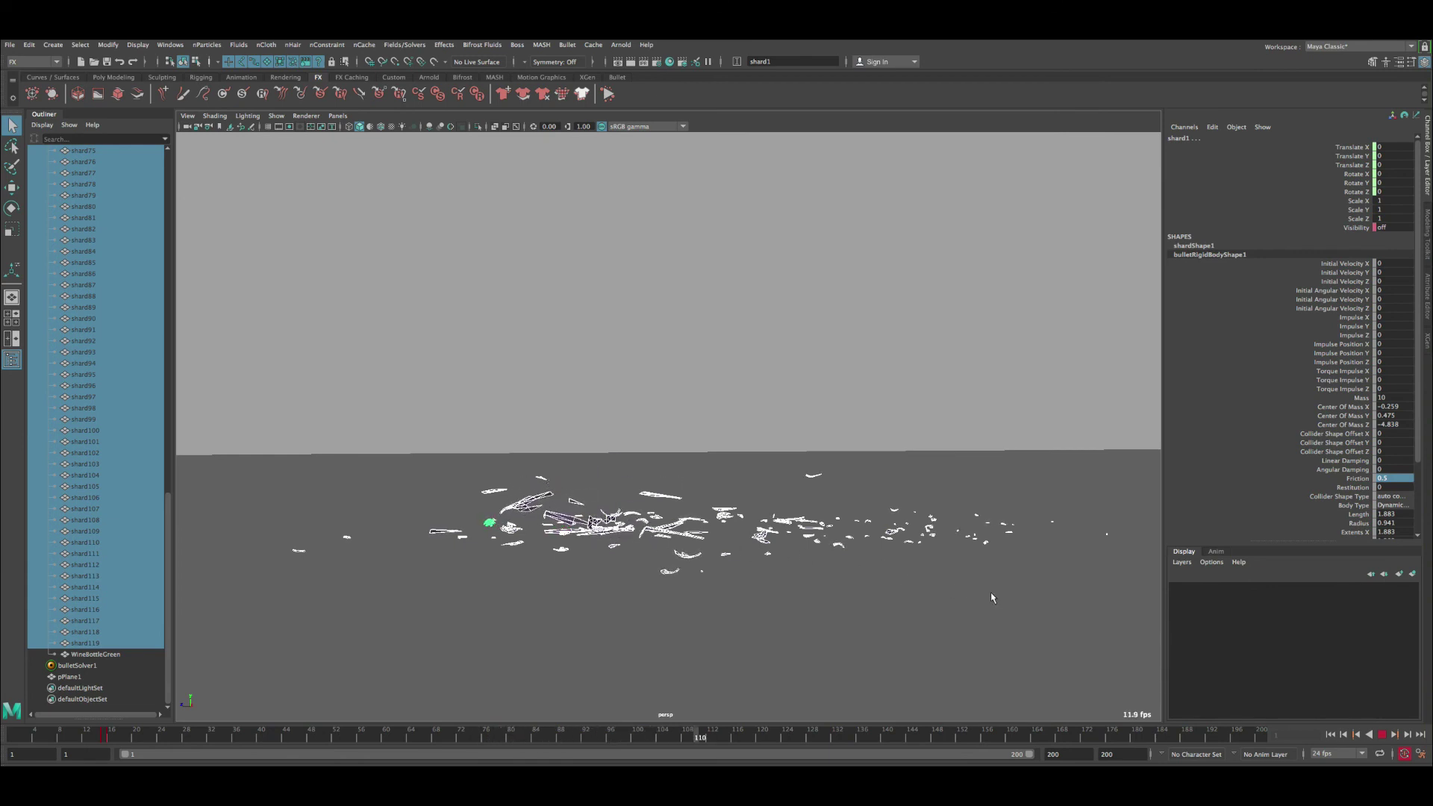
click(1333, 737)
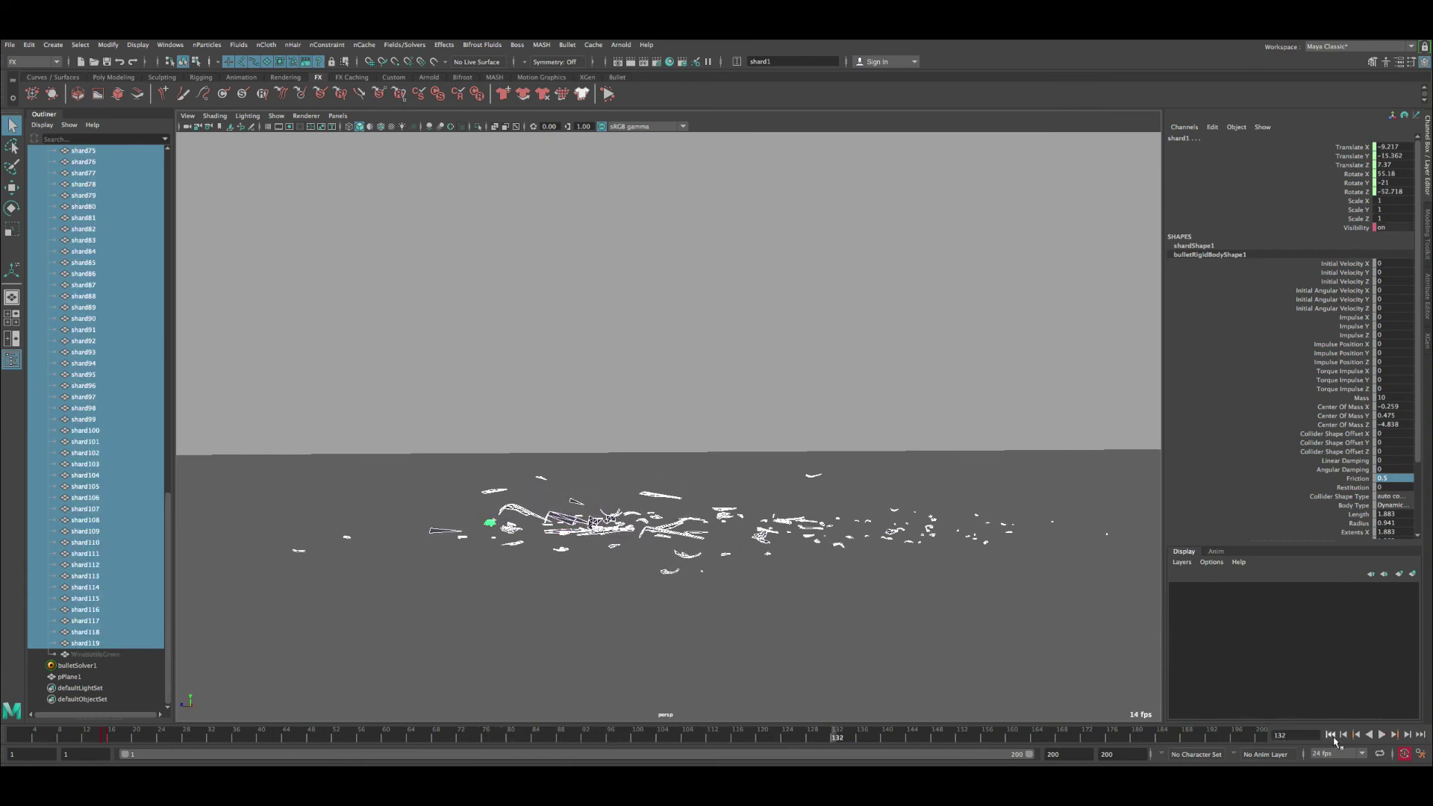
Step: Set the shards' Angular Damping to 0.4 and Linear Damping to 0.1
click(1331, 735)
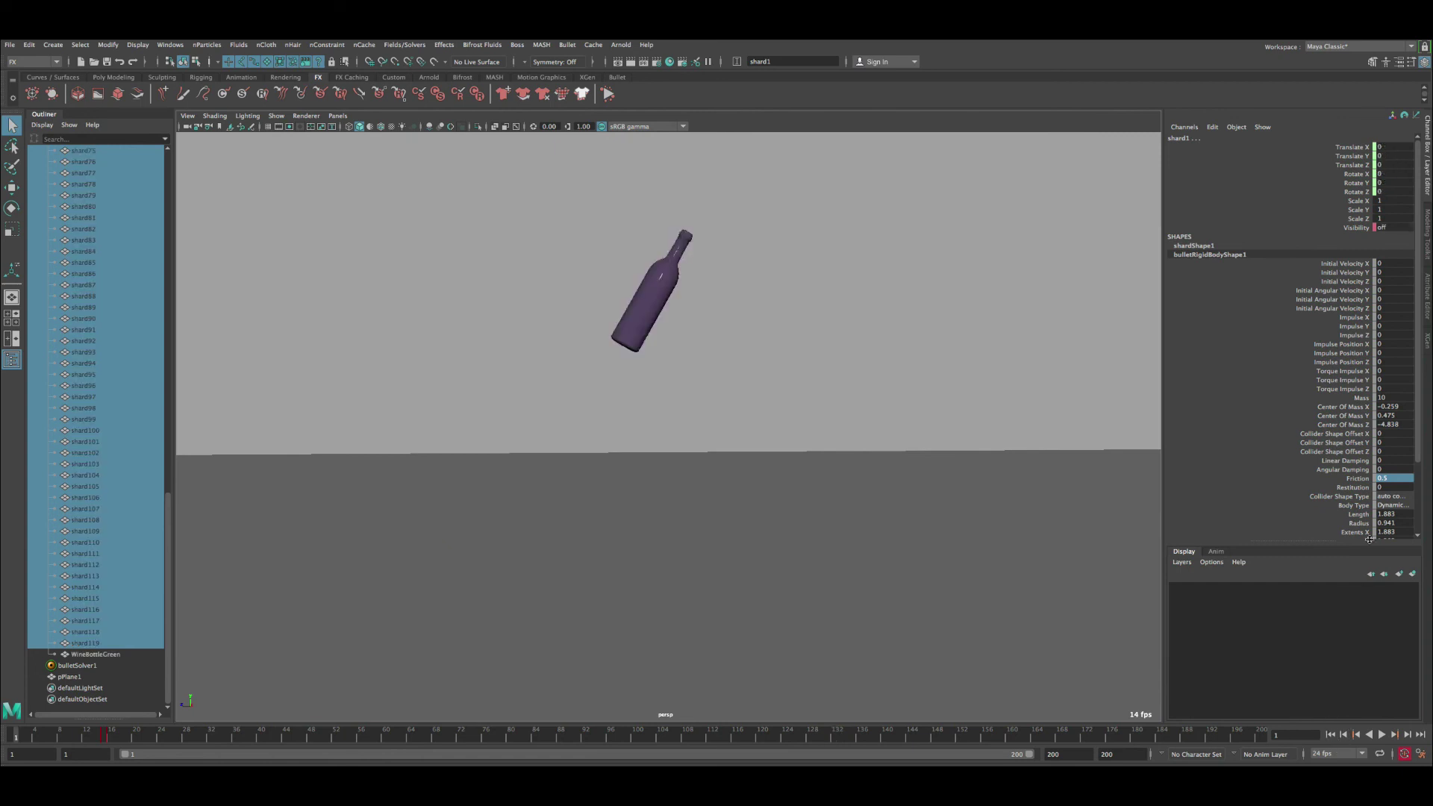
click(1351, 470)
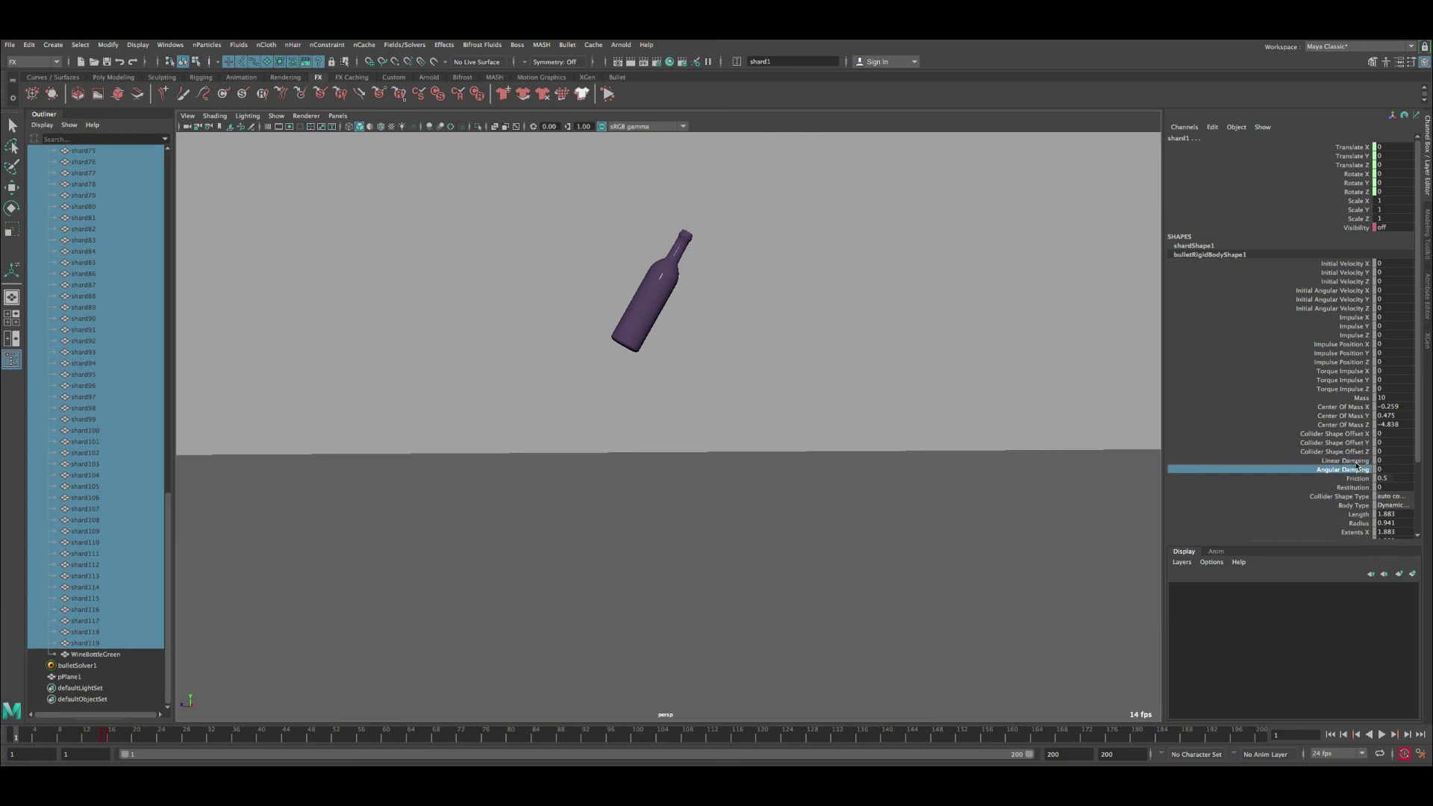
shift+click(1355, 461)
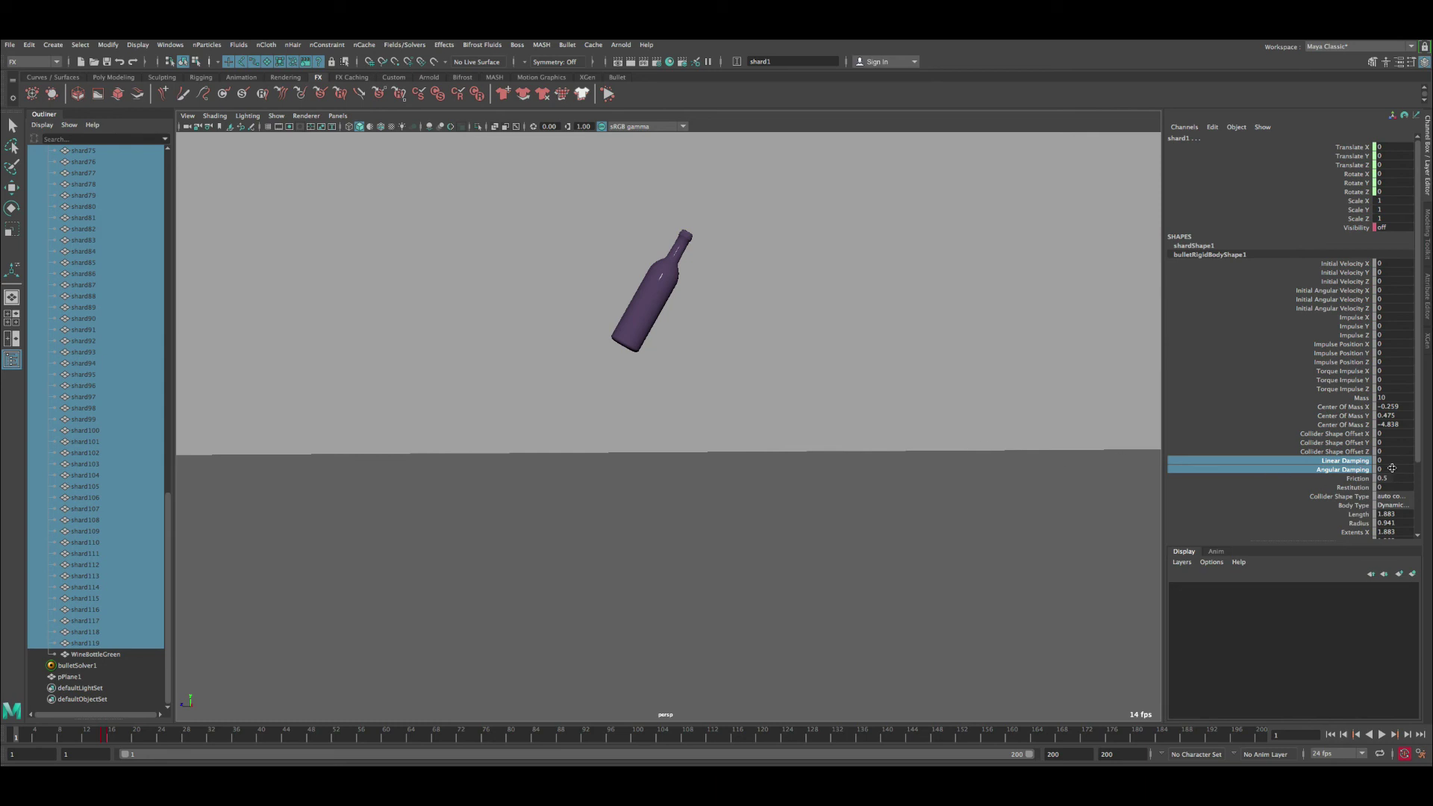
click(1392, 469)
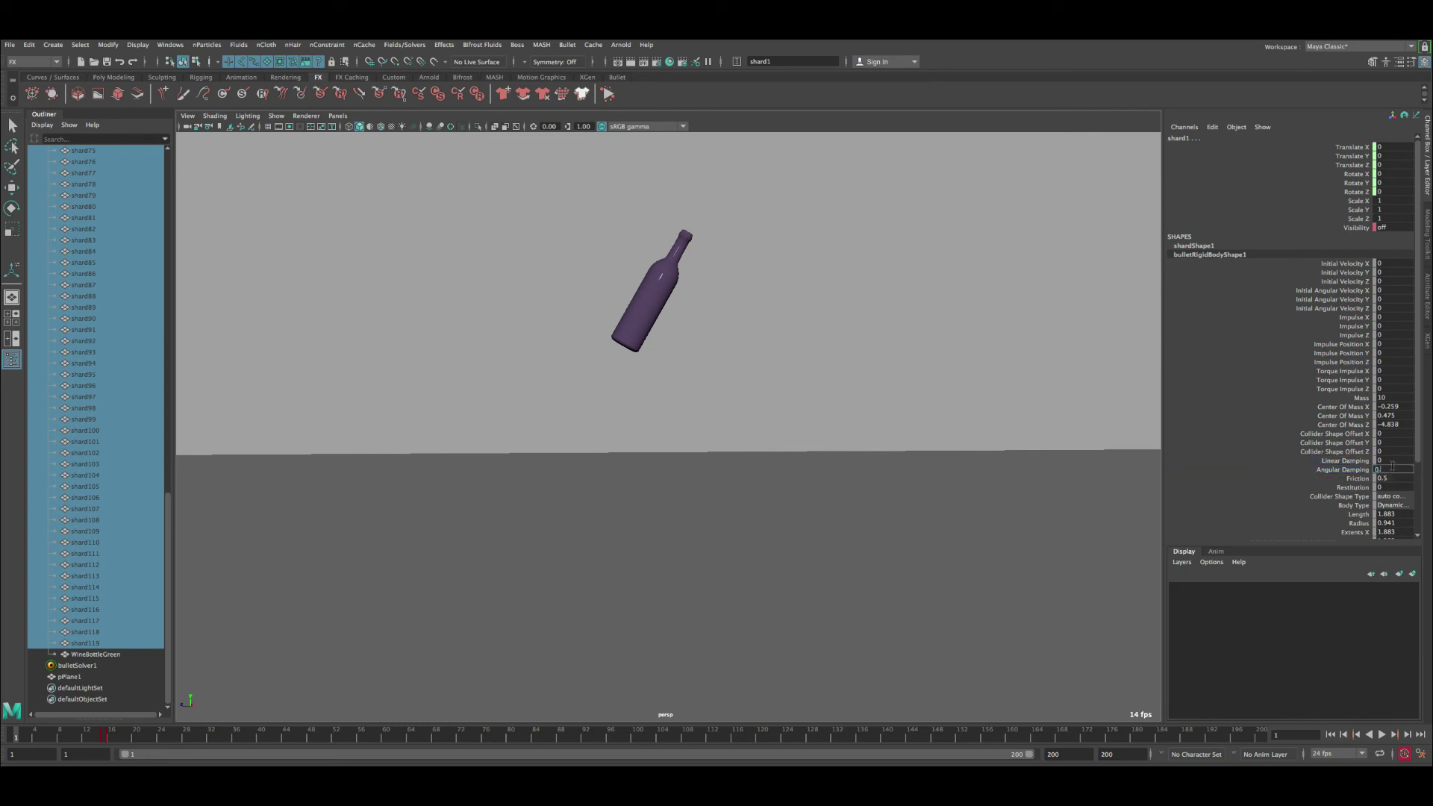
text(0.4)
key(Return)
click(1391, 461)
text(0.1)
key(Return)
drag(1357, 463, 1352, 470)
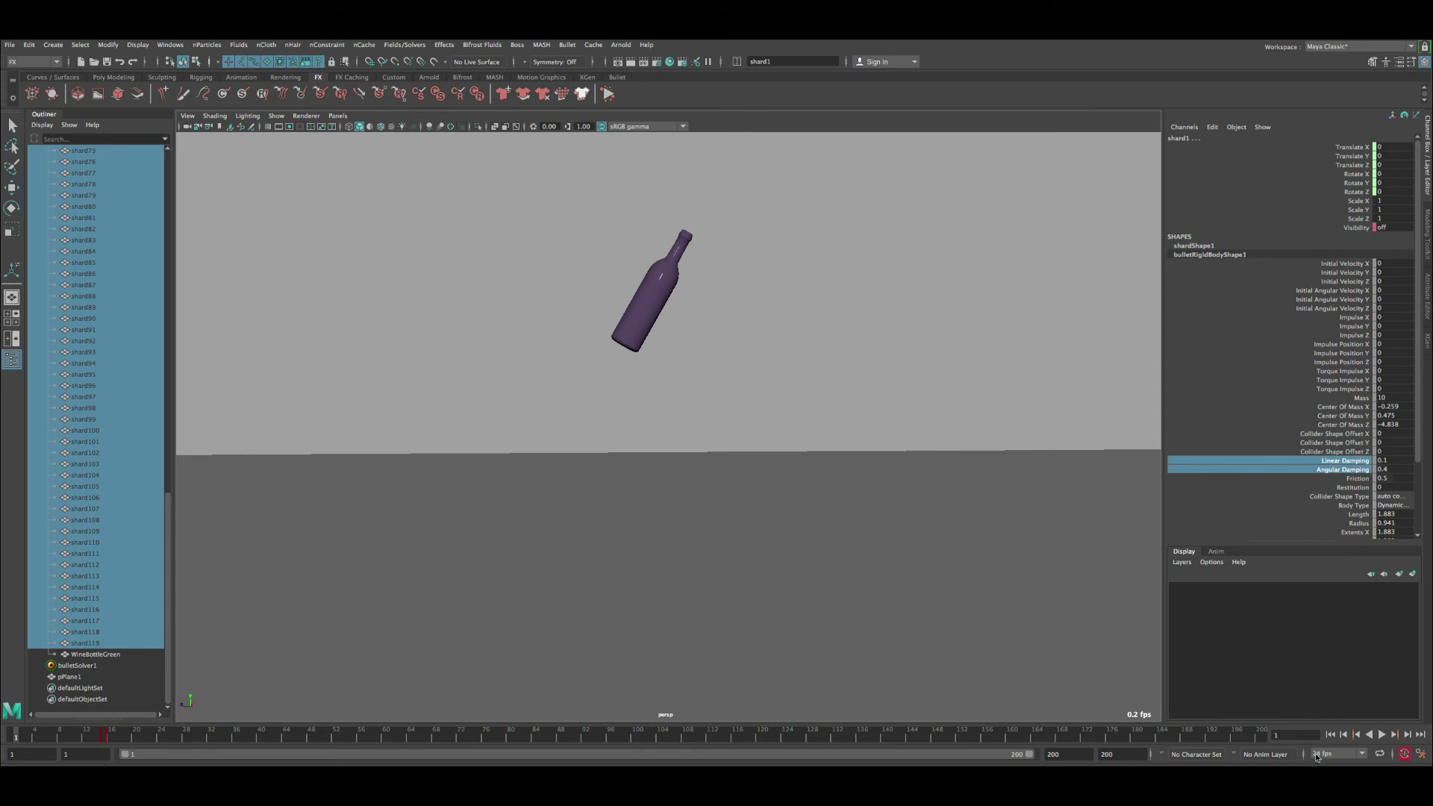
Step: Test-play the simulation, then set the playback end frame to 100 and clear the selection
click(1382, 735)
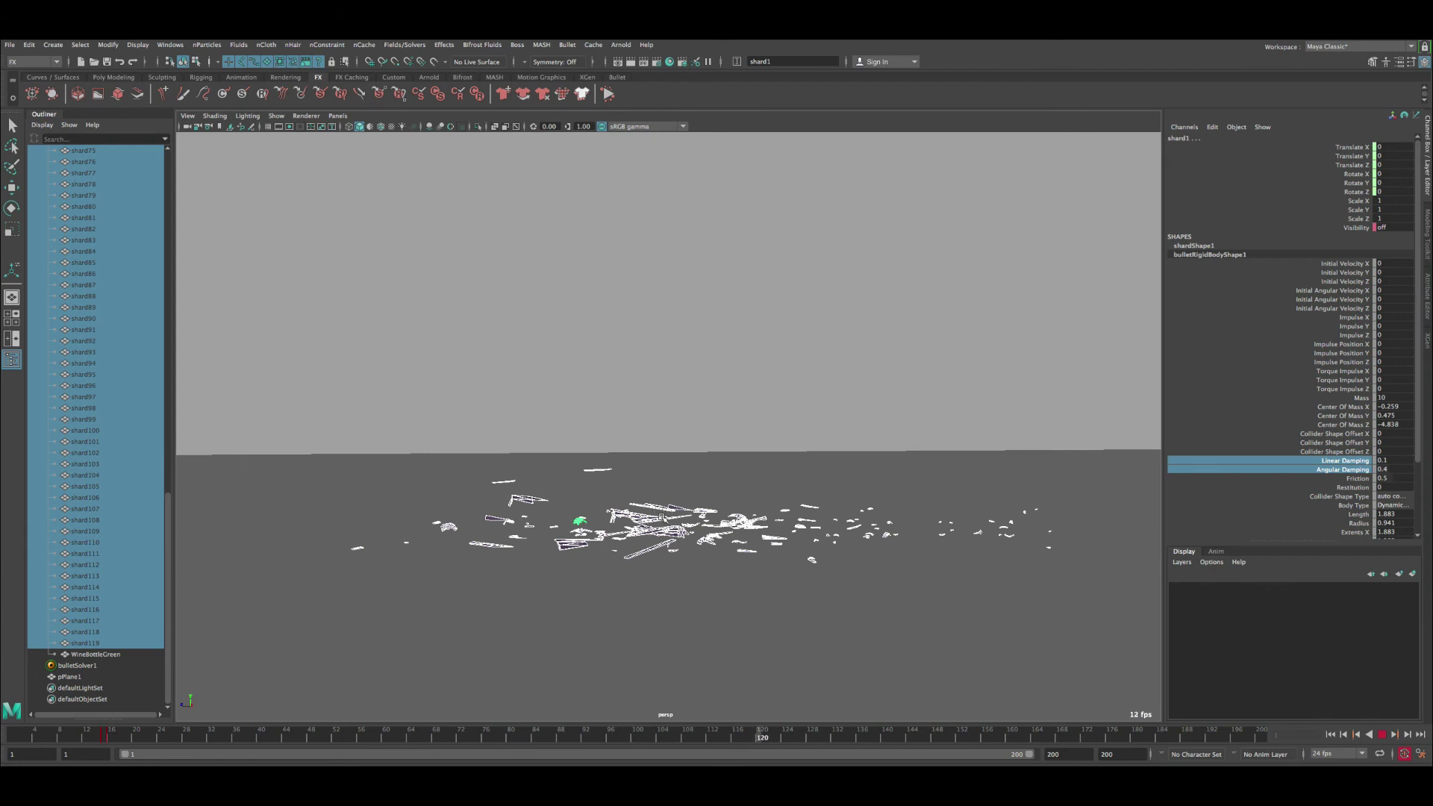
key(Escape)
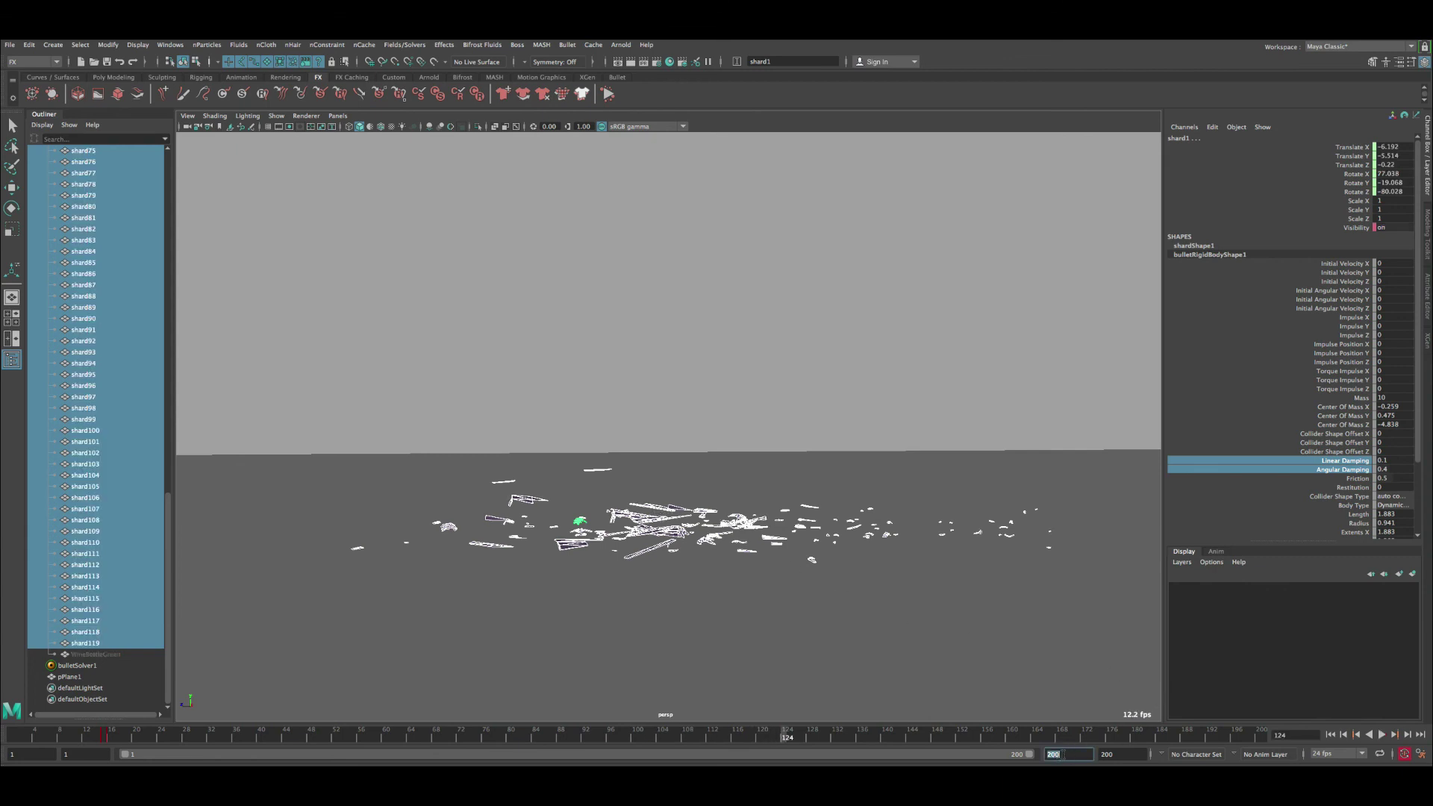
click(1063, 754)
text(100)
key(Return)
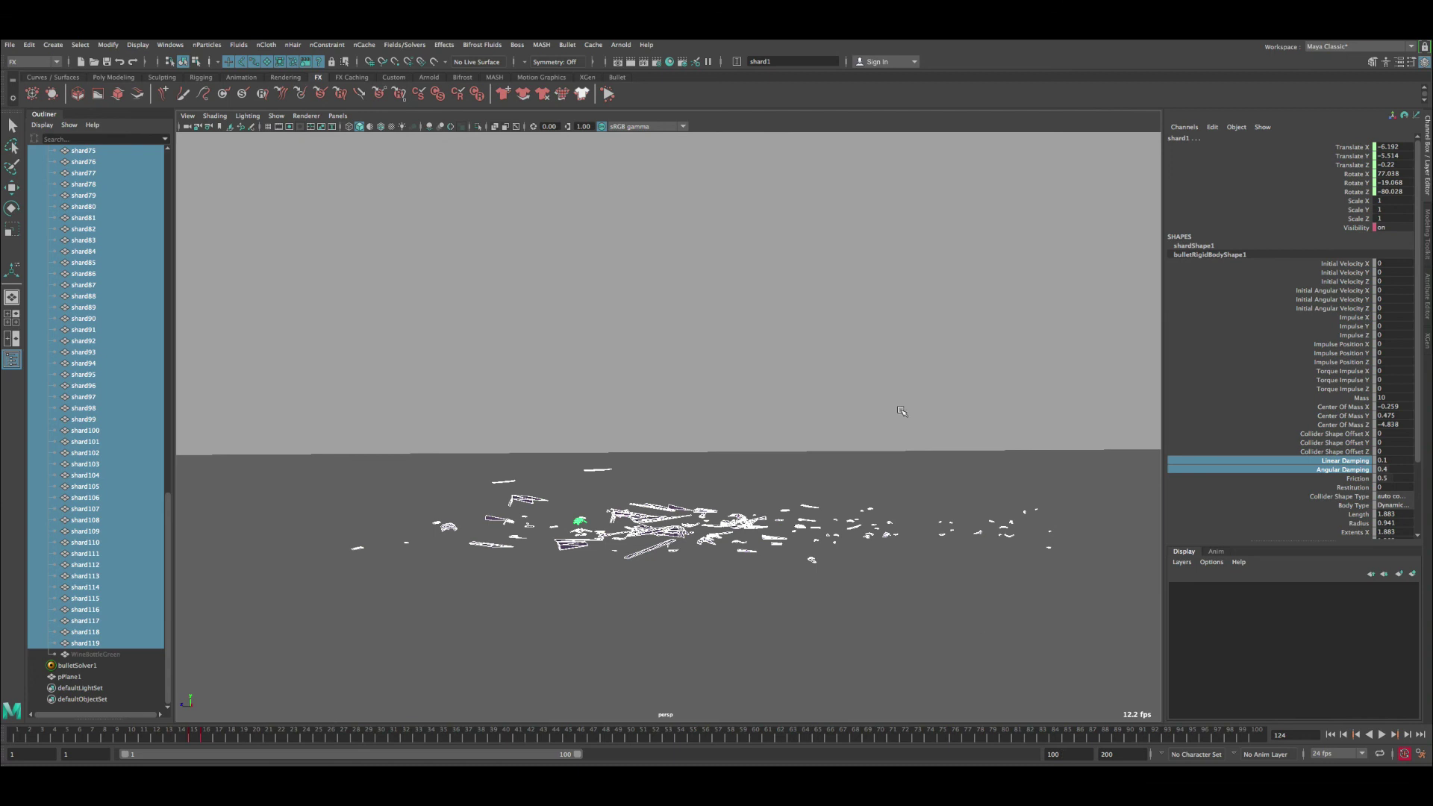
key(q)
click(874, 364)
Step: Rewind to frame 1 and create a playblast from the Time Slider menu
click(1331, 734)
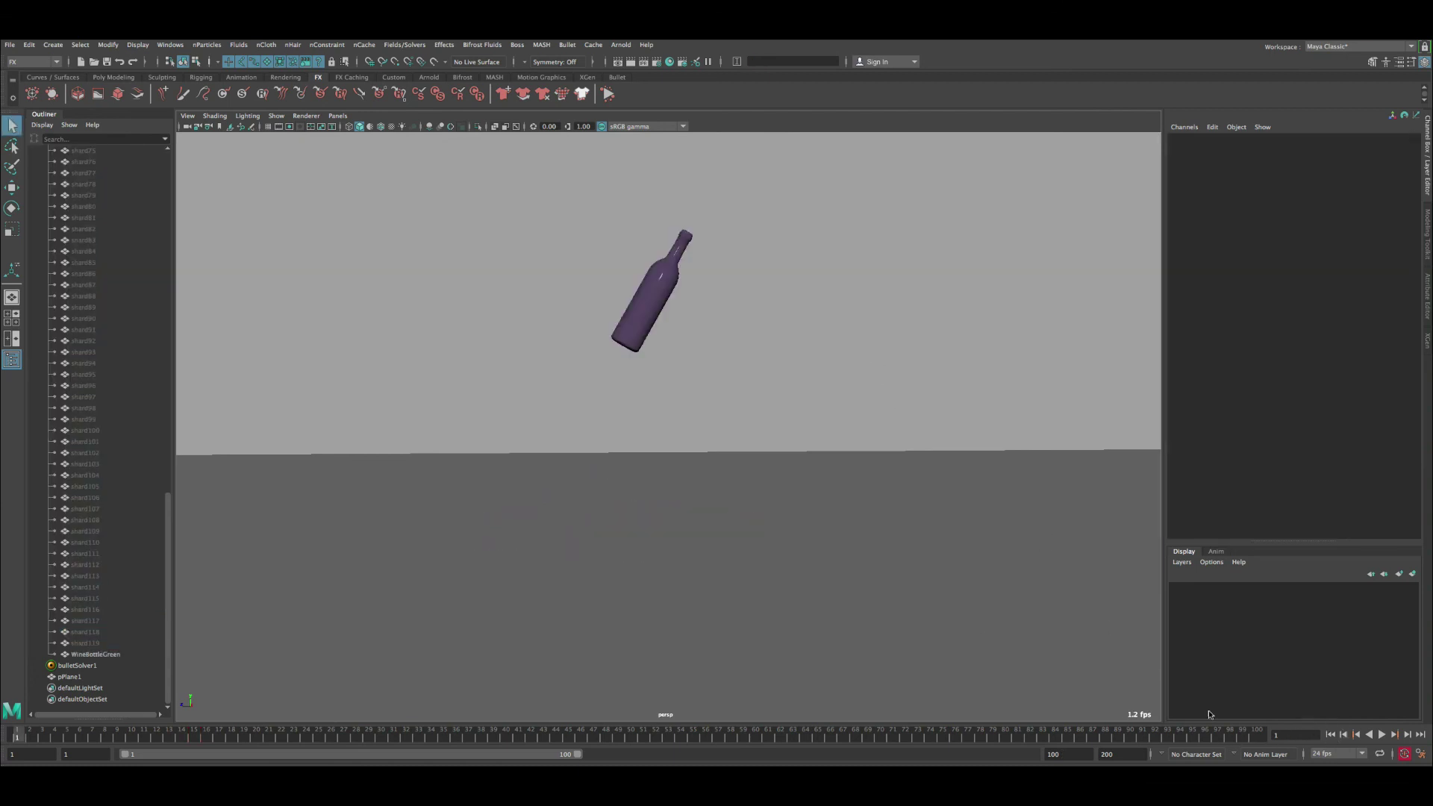
right_click(620, 732)
click(636, 725)
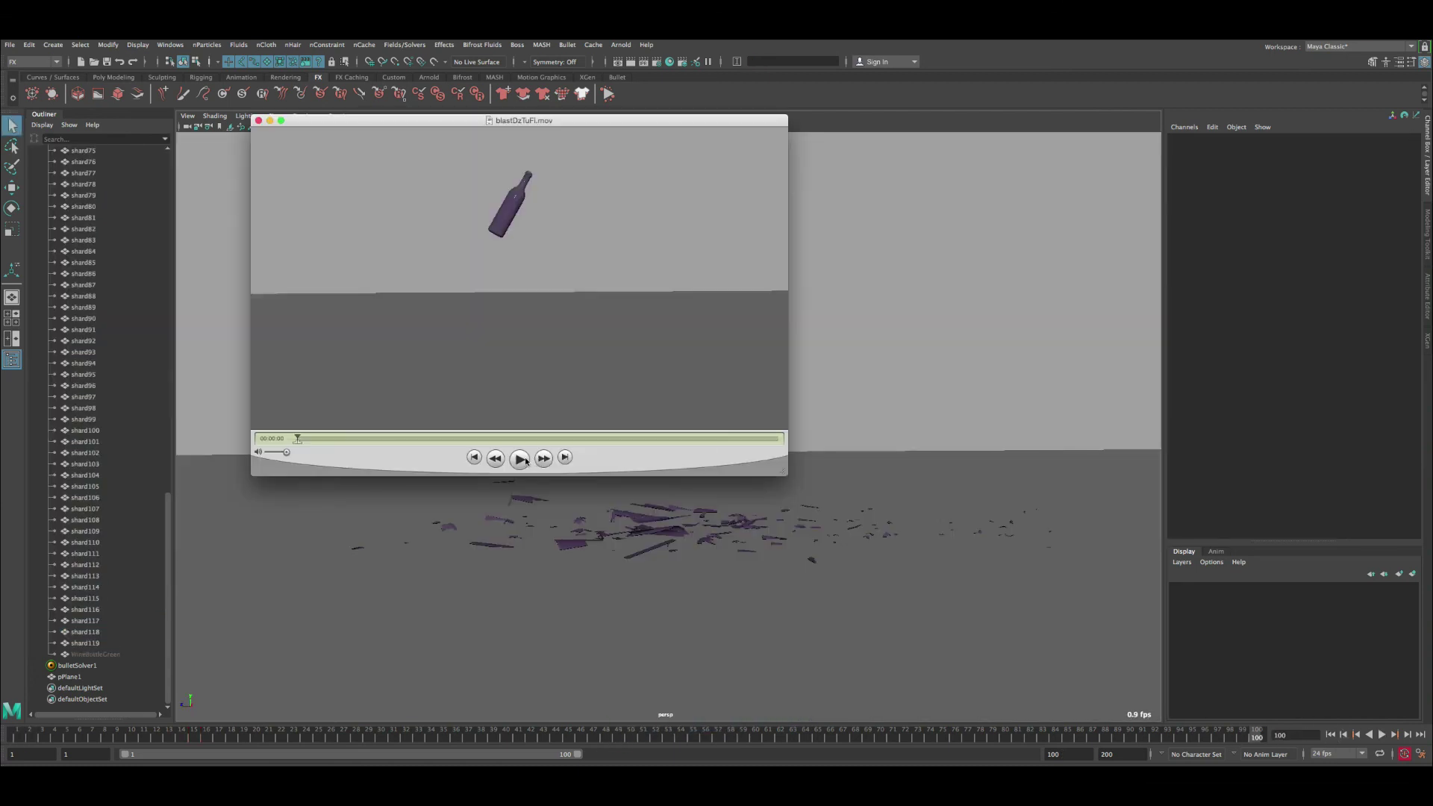
key(space)
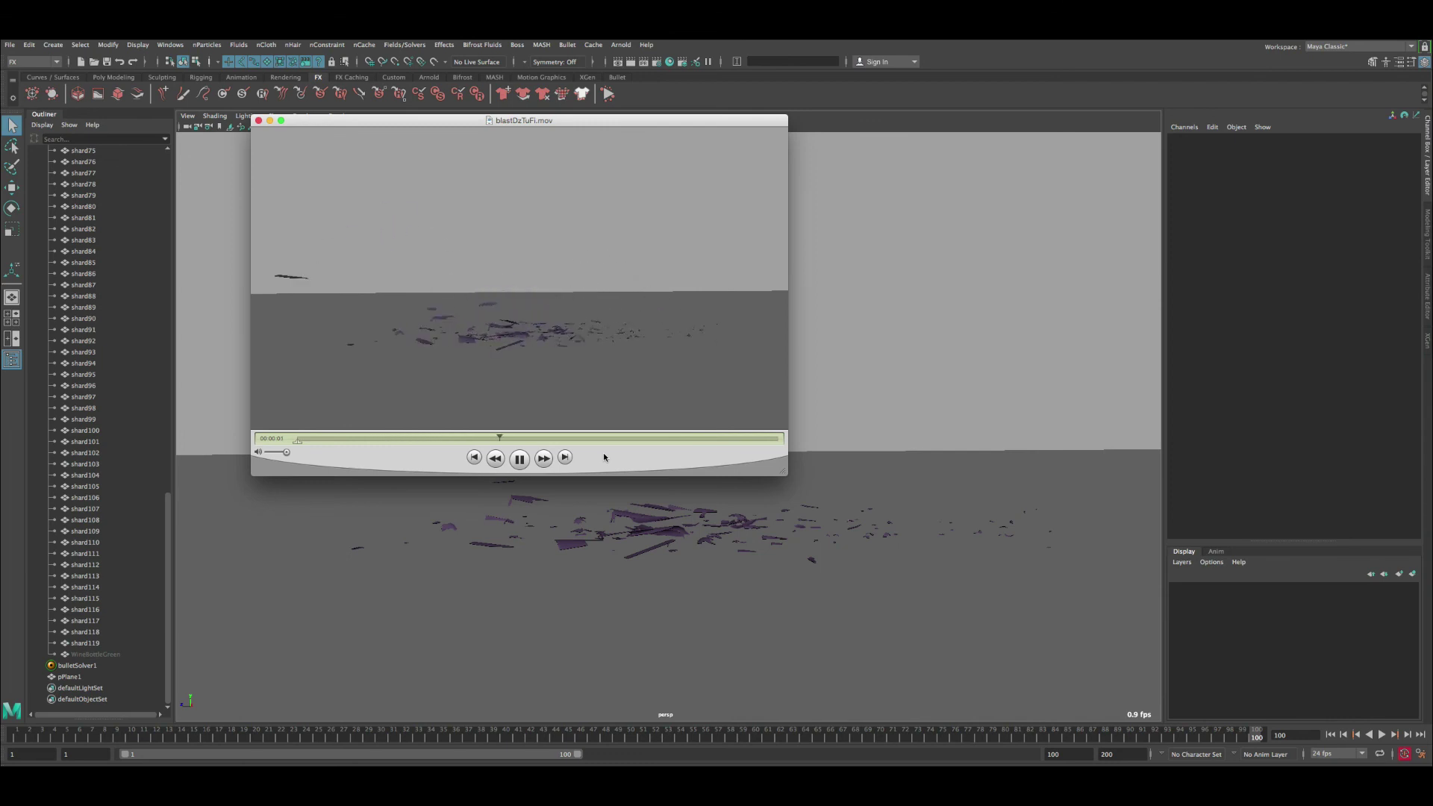
click(518, 458)
Step: Replay the playblast movie repeatedly to watch the bottle shatter and shards settle
click(520, 459)
click(474, 458)
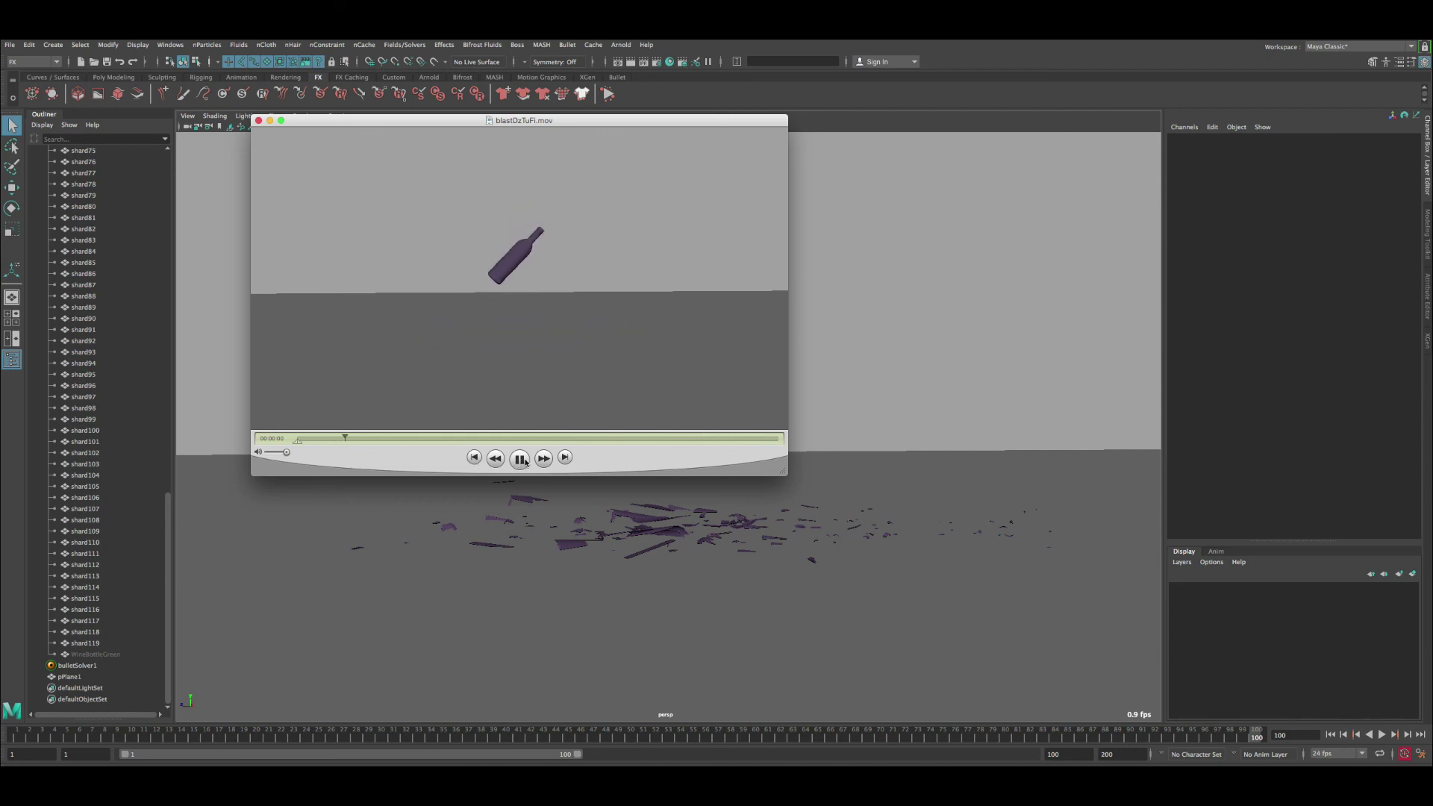
click(473, 458)
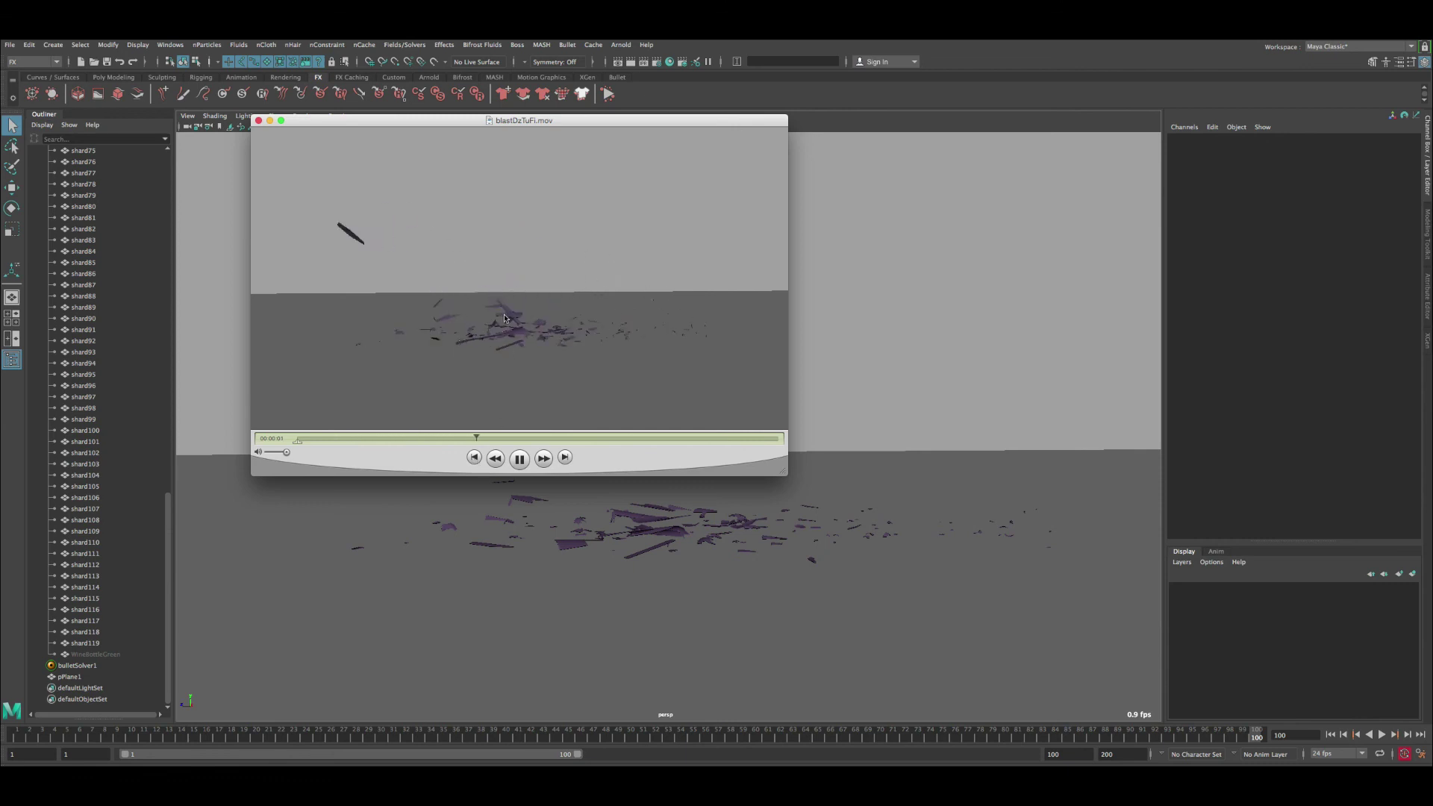
click(474, 458)
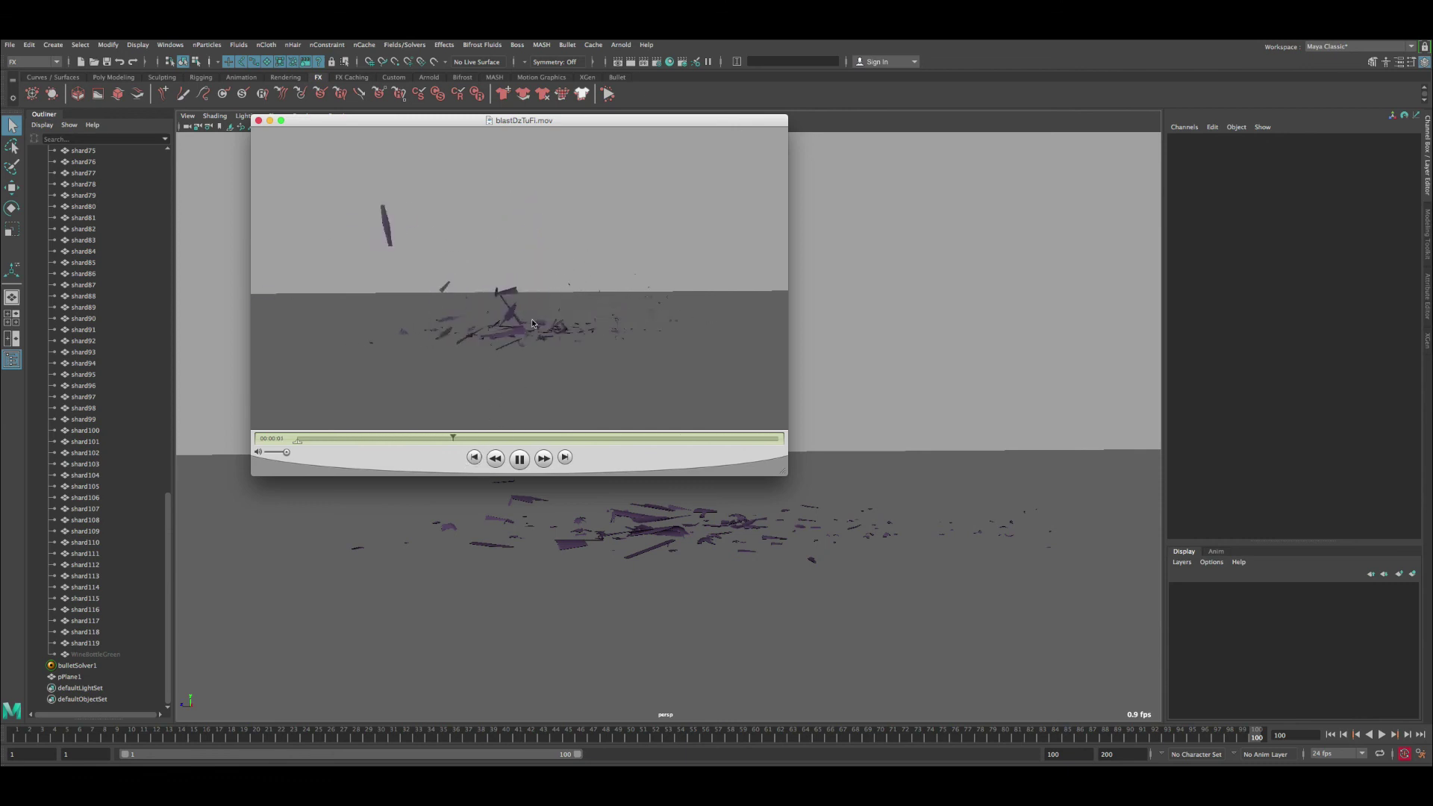
click(474, 458)
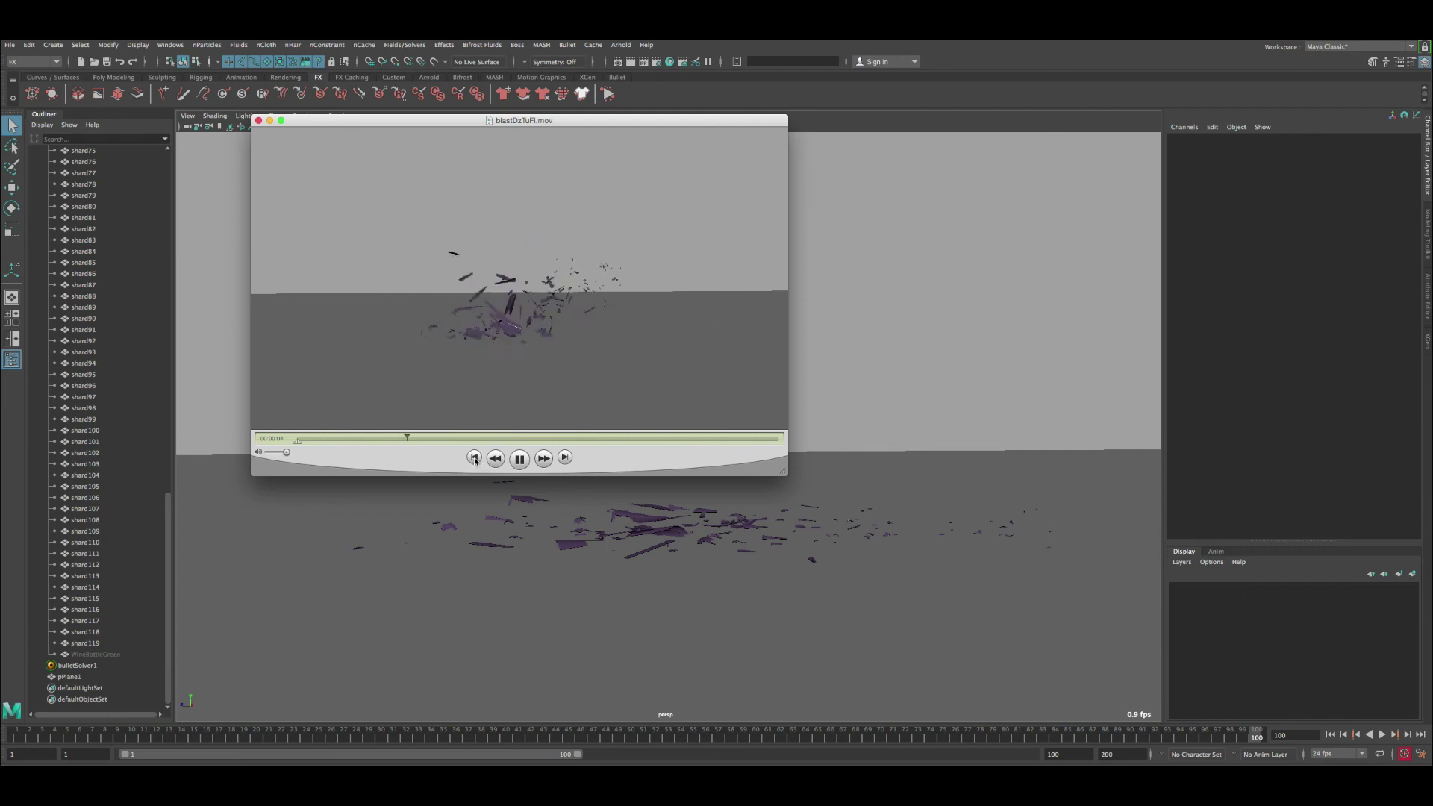
click(475, 458)
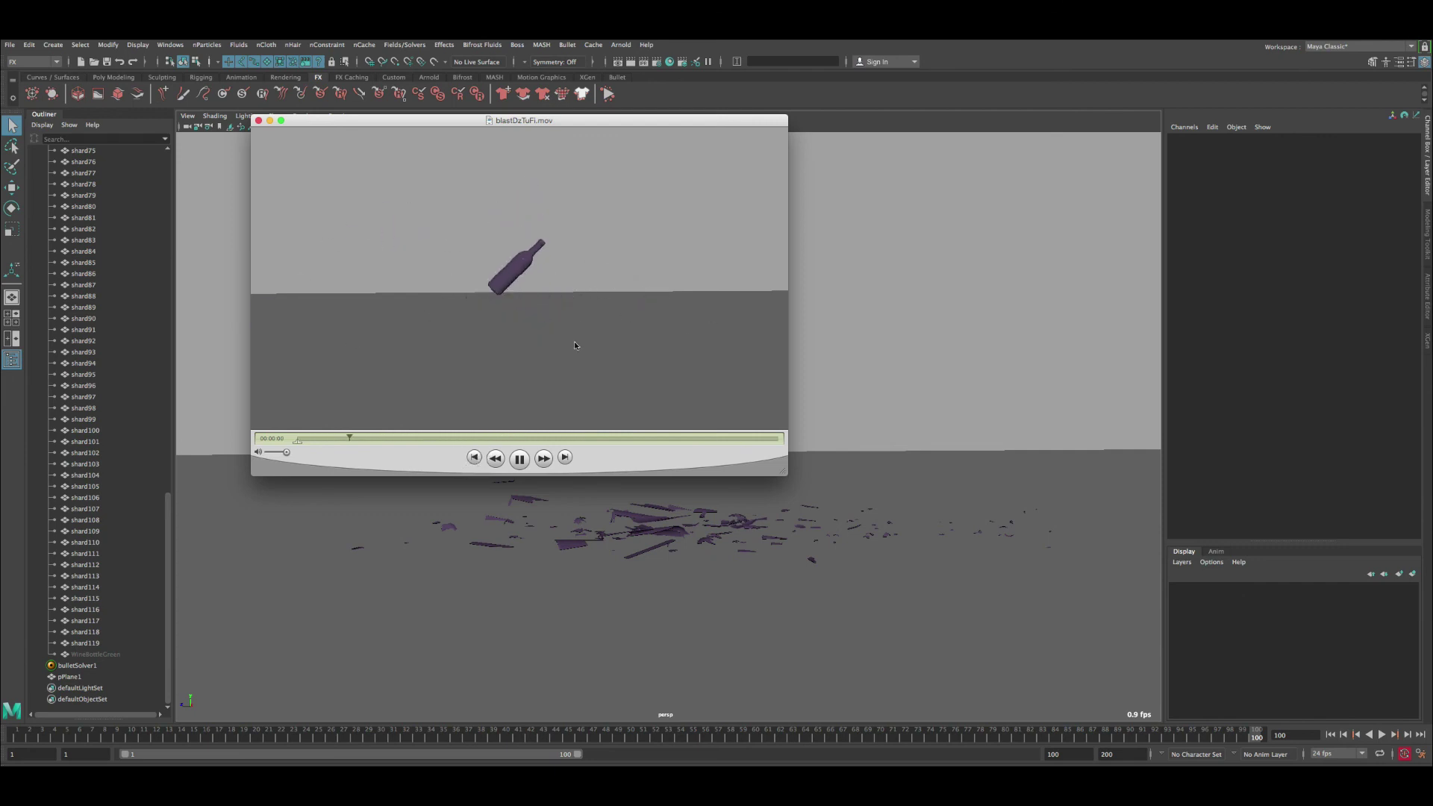
click(474, 457)
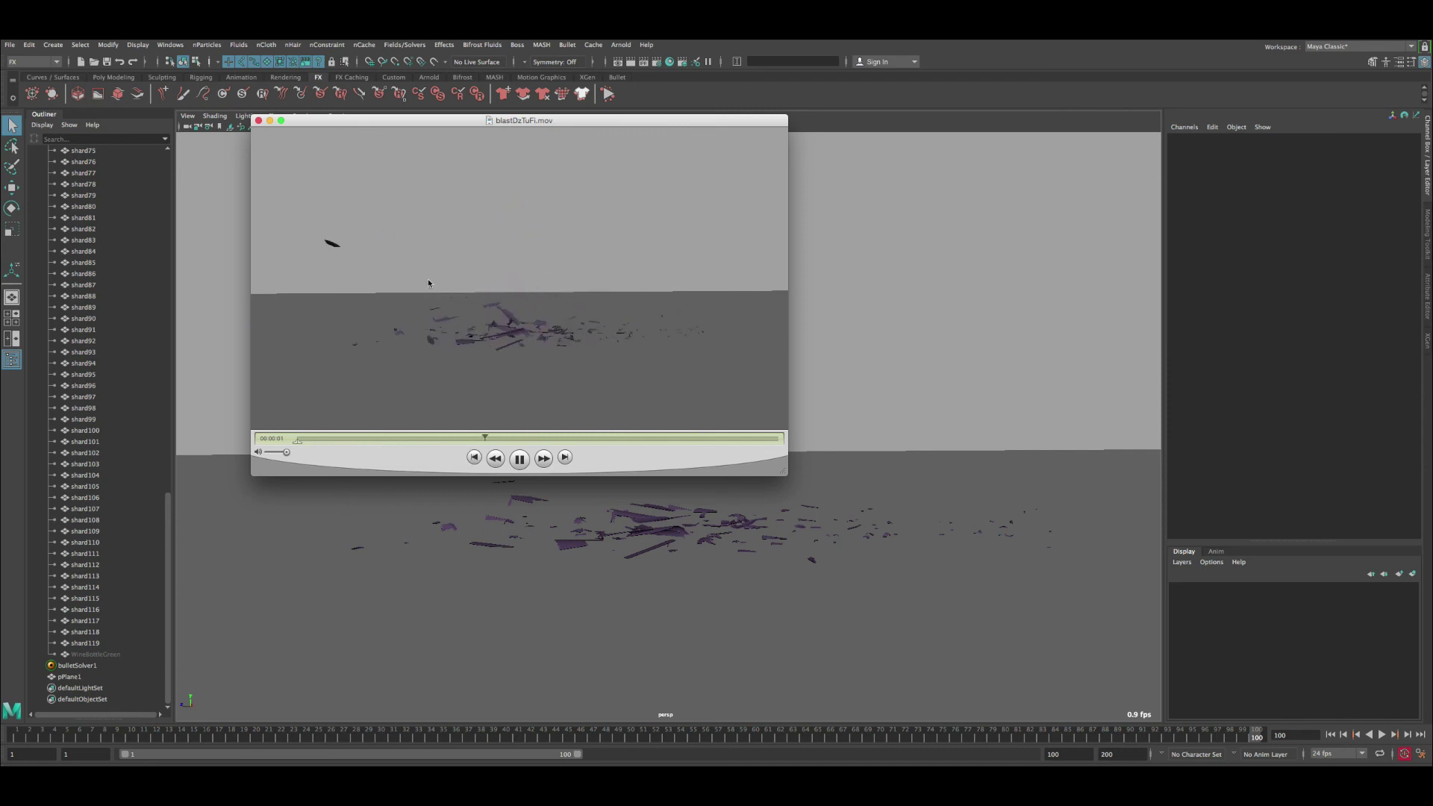
click(475, 458)
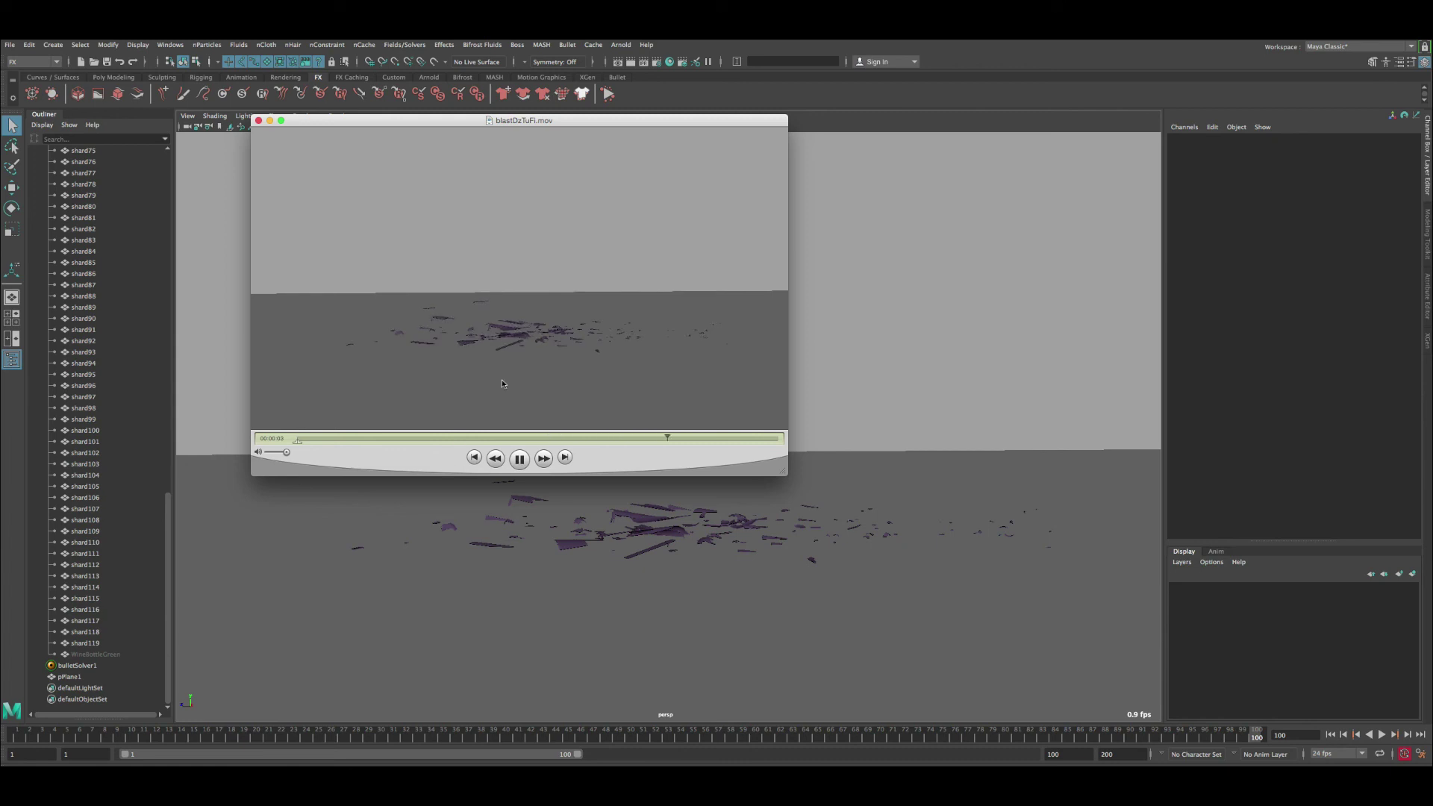